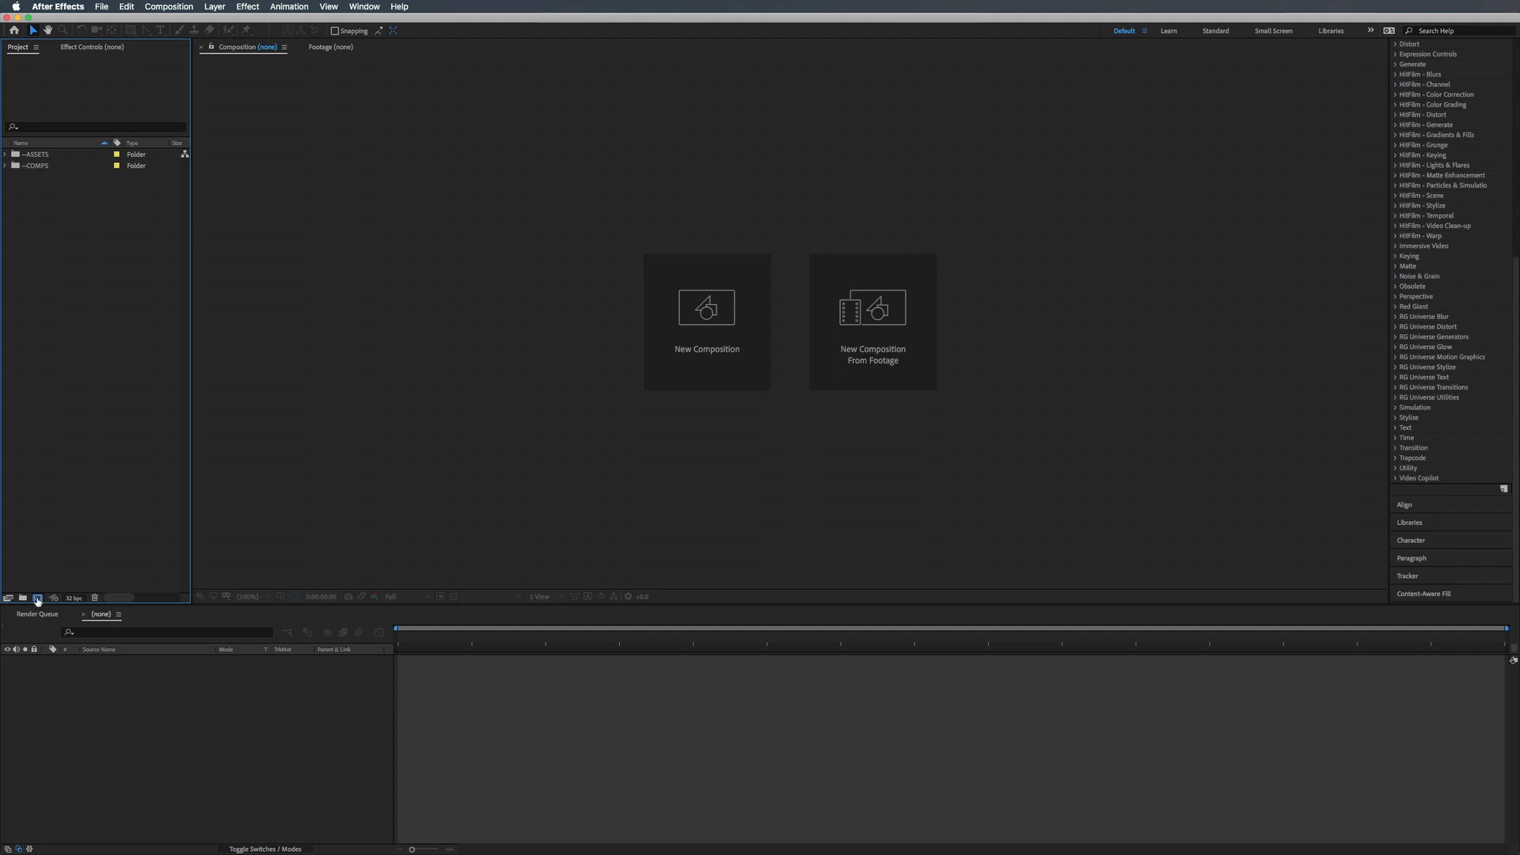
Create a 1920 x 1080, 30 fps, 10-second composition named --MAIN_COMP with the aspect ratio locked to 16:9.
{"action": "type", "text": "--MAIN_COMP"}
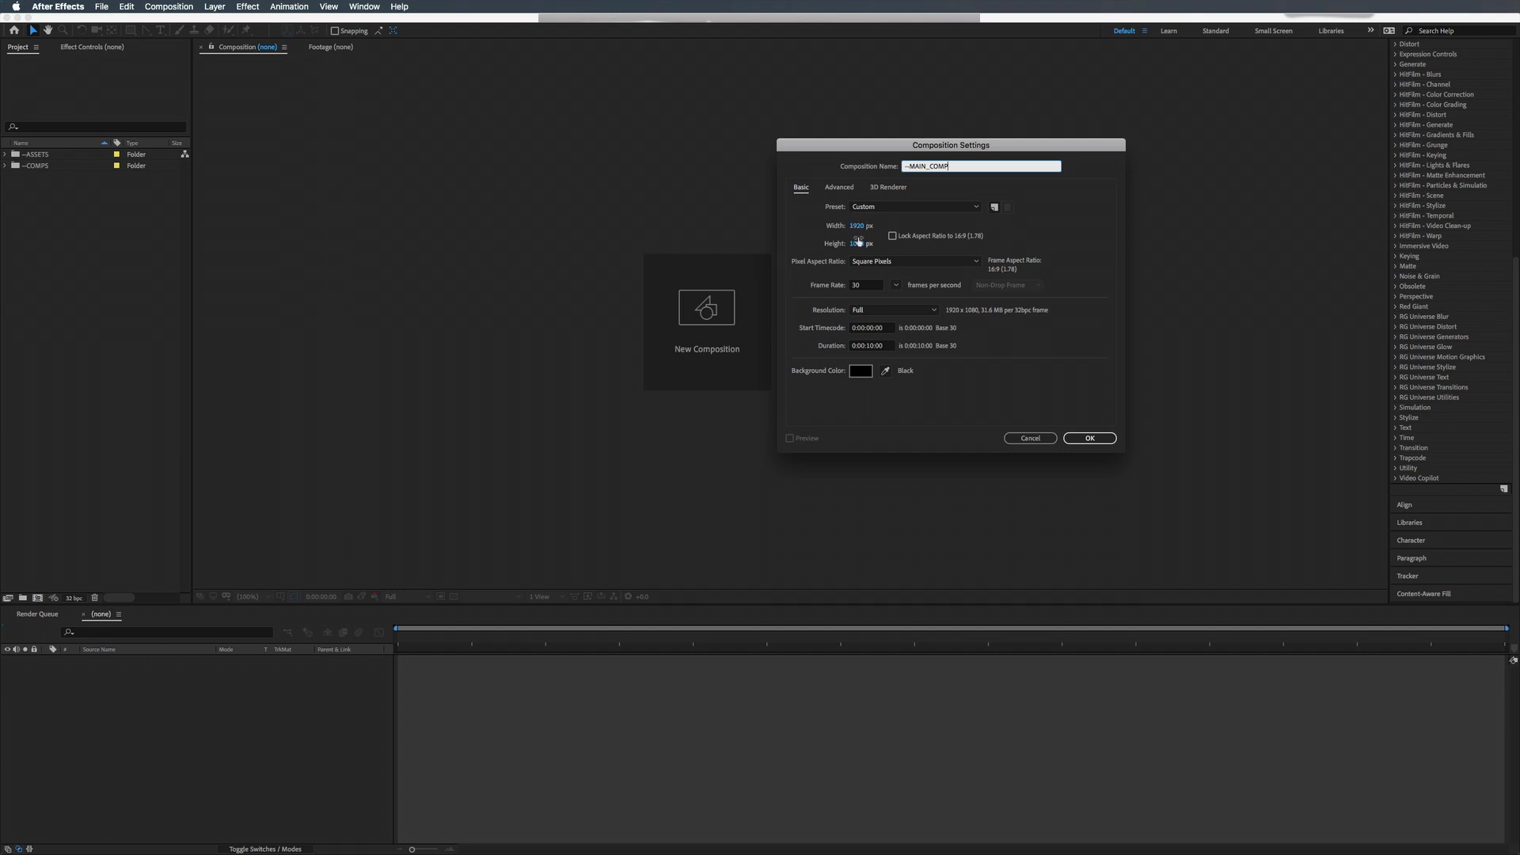
{"action": "left_click", "coordinate": [892, 235]}
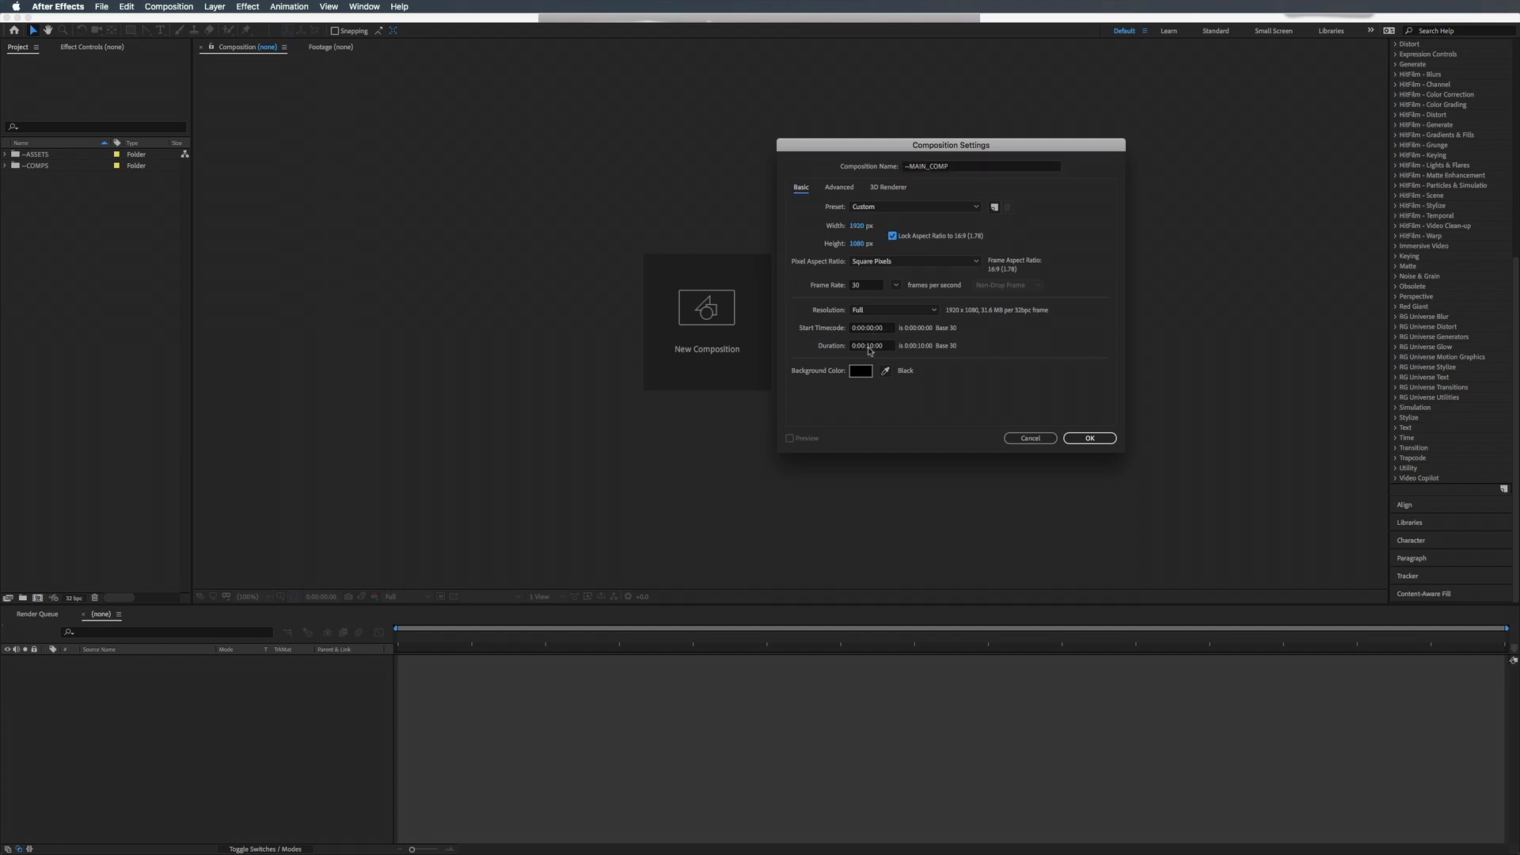
{"action": "left_click", "coordinate": [1089, 438]}
Draw an L-shaped Pen tool path down the frame's right side and horizontally past its left edge, then deselect it.
{"action": "left_click_drag", "start_coordinate": [145, 31], "coordinate": [139, 36]}
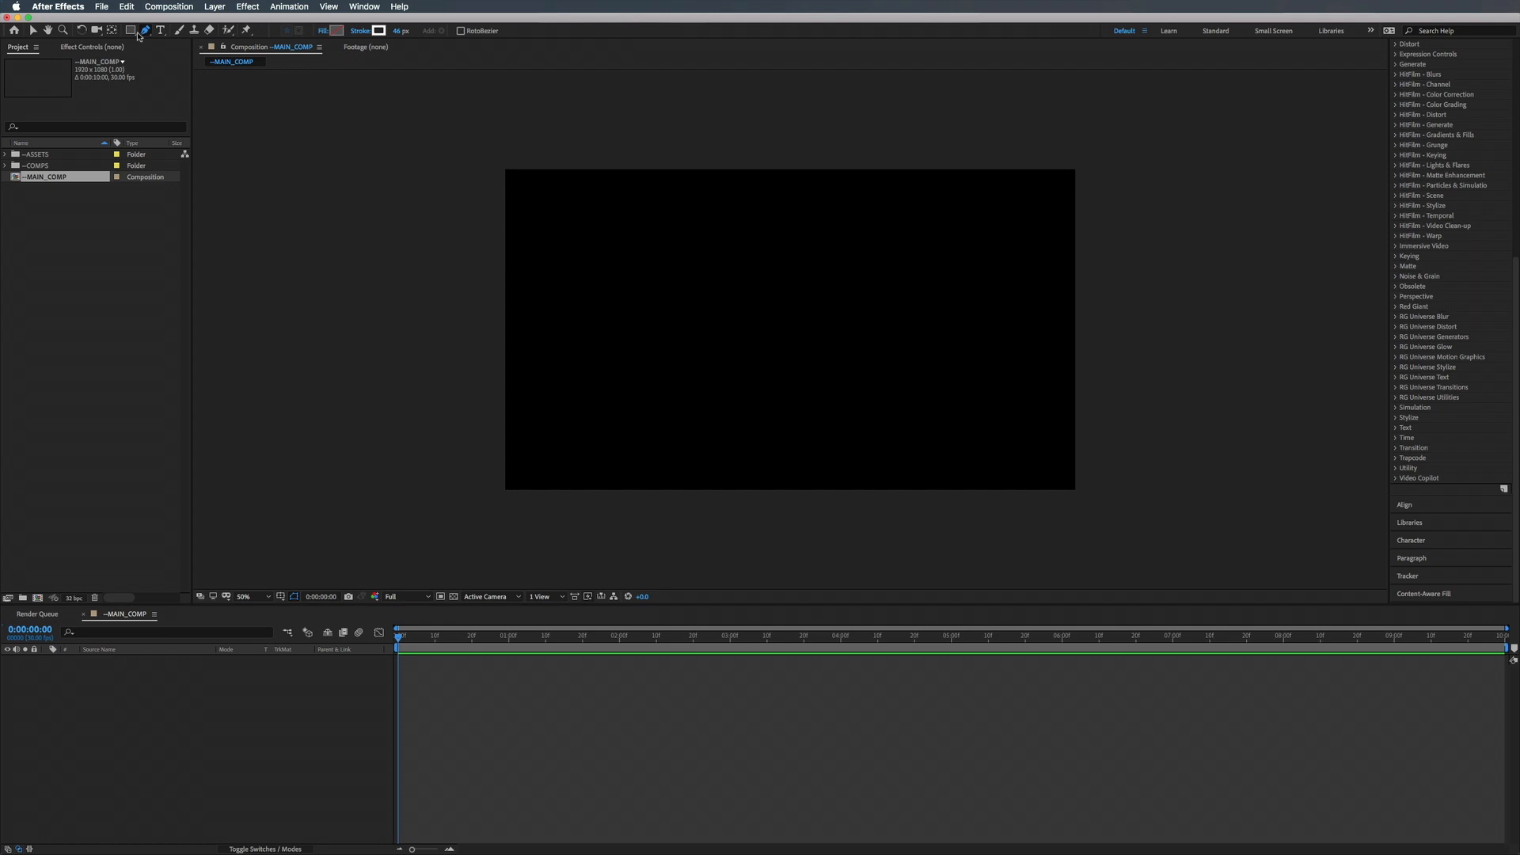
{"action": "left_click", "coordinate": [1024, 195]}
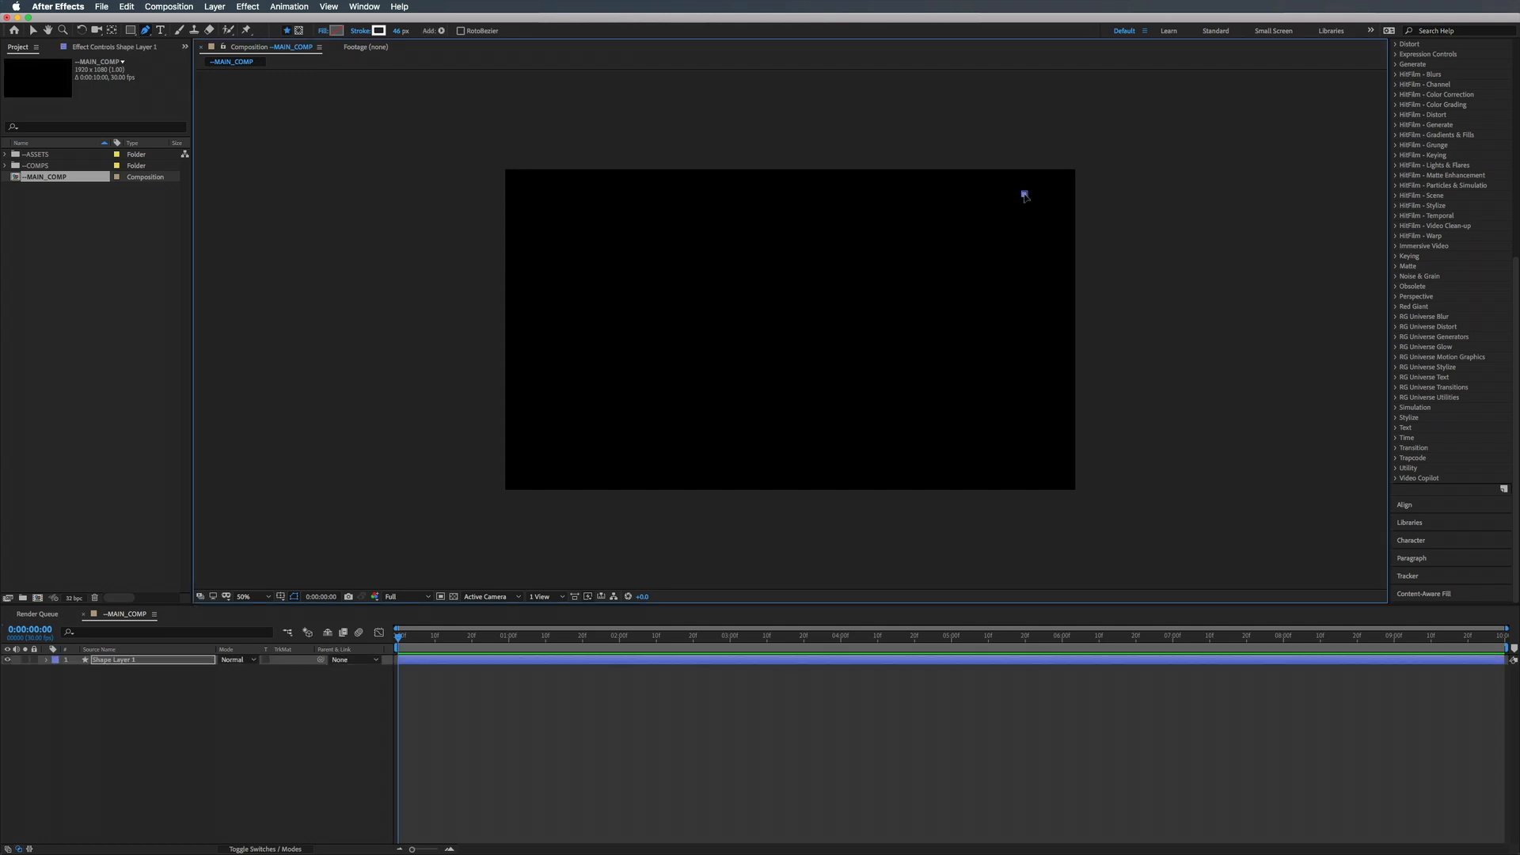
{"action": "left_click", "coordinate": [1027, 449]}
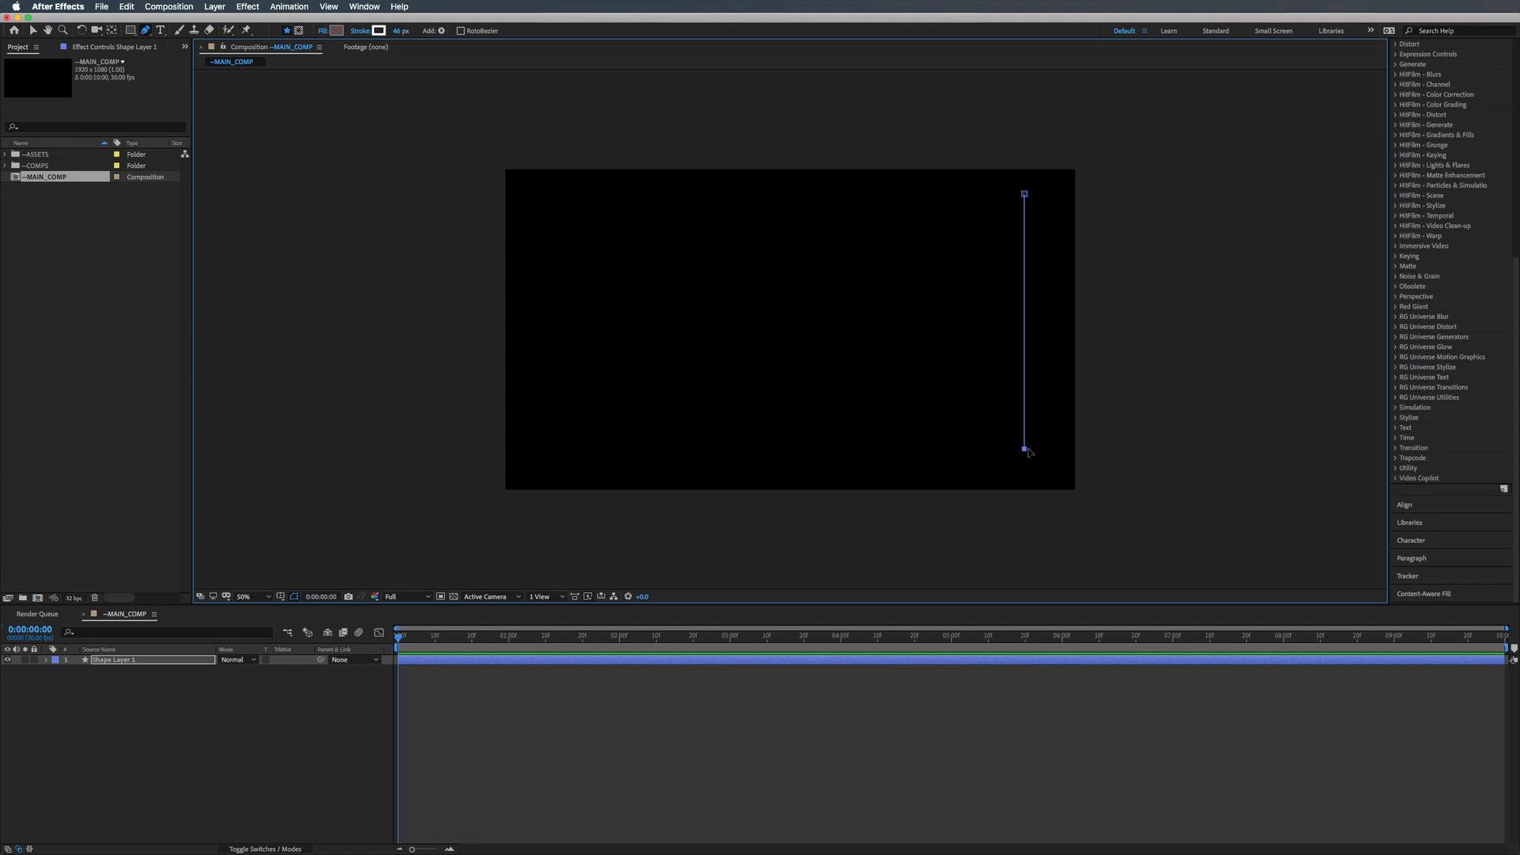
{"action": "left_click", "coordinate": [478, 456], "text": "shift"}
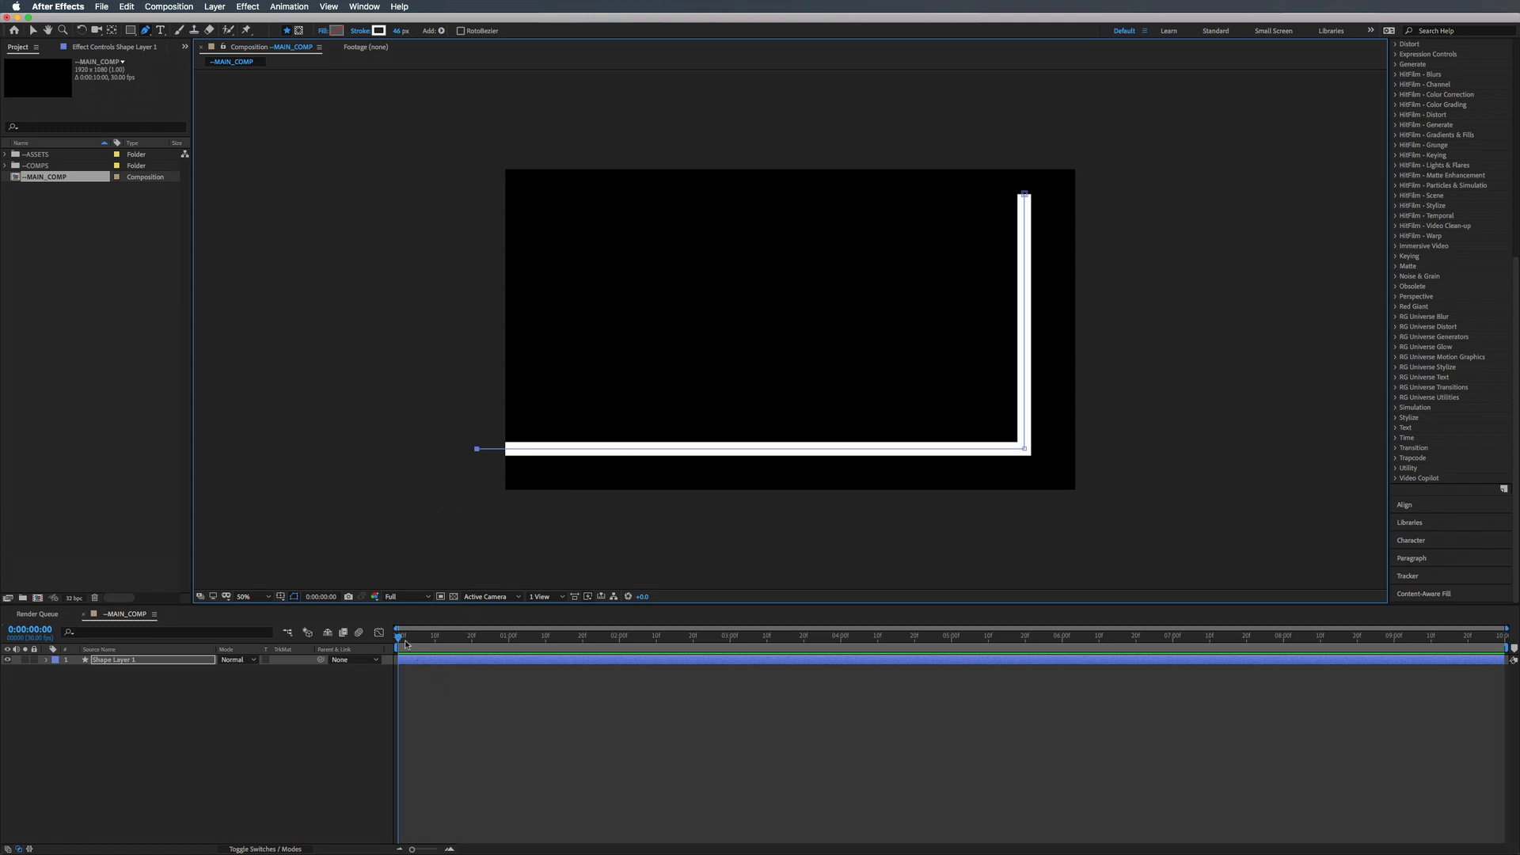
{"action": "left_click_drag", "start_coordinate": [402, 638], "coordinate": [358, 635]}
{"action": "key", "text": "super+shift+a"}
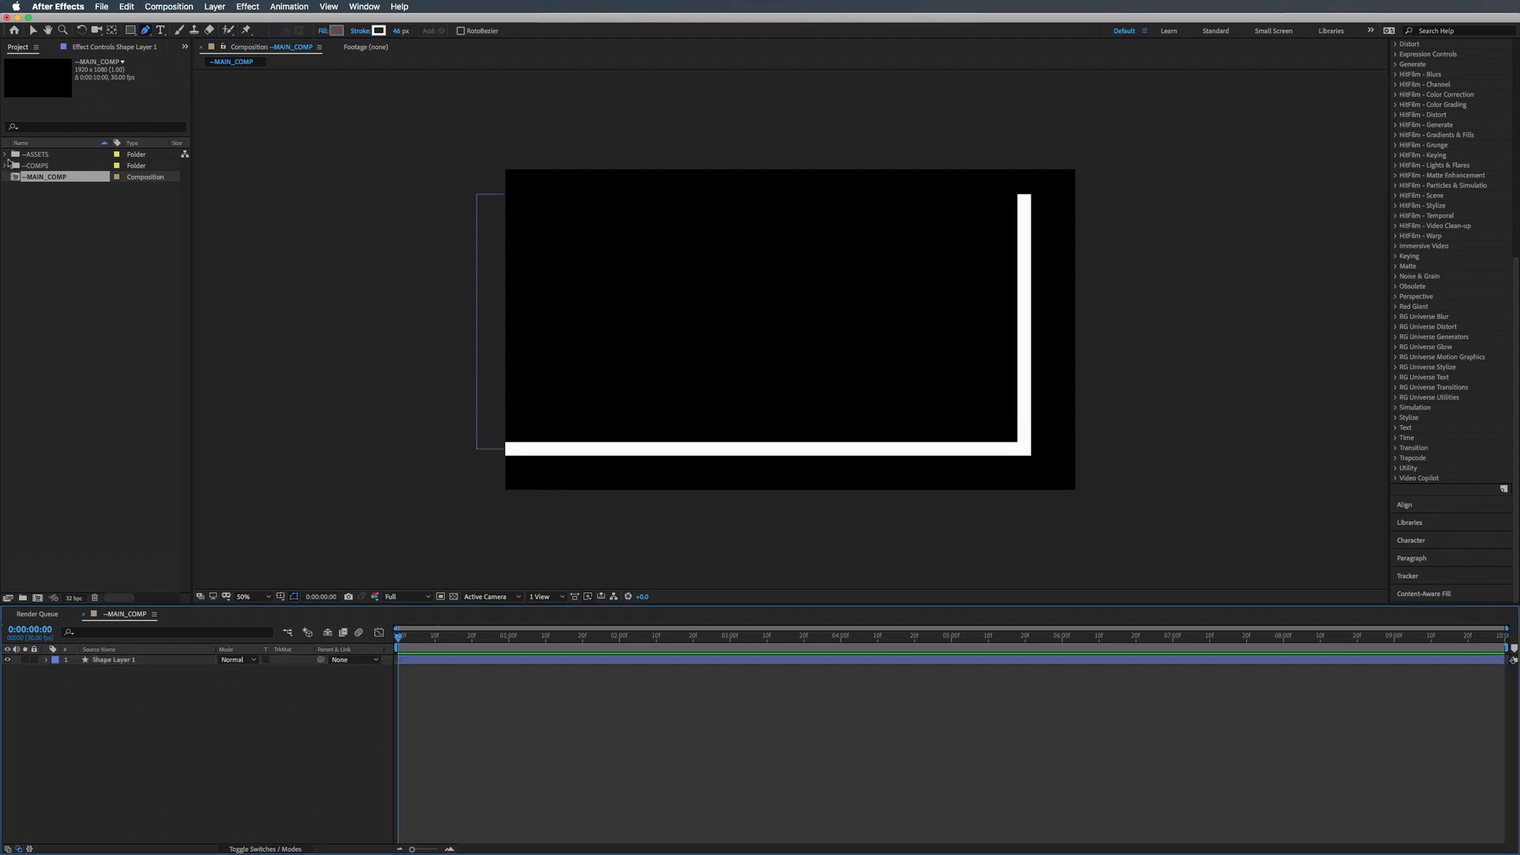
Create a composition from Ball.png in the --ASSETS folder and rename it Ball_PC.
{"action": "left_click", "coordinate": [5, 155]}
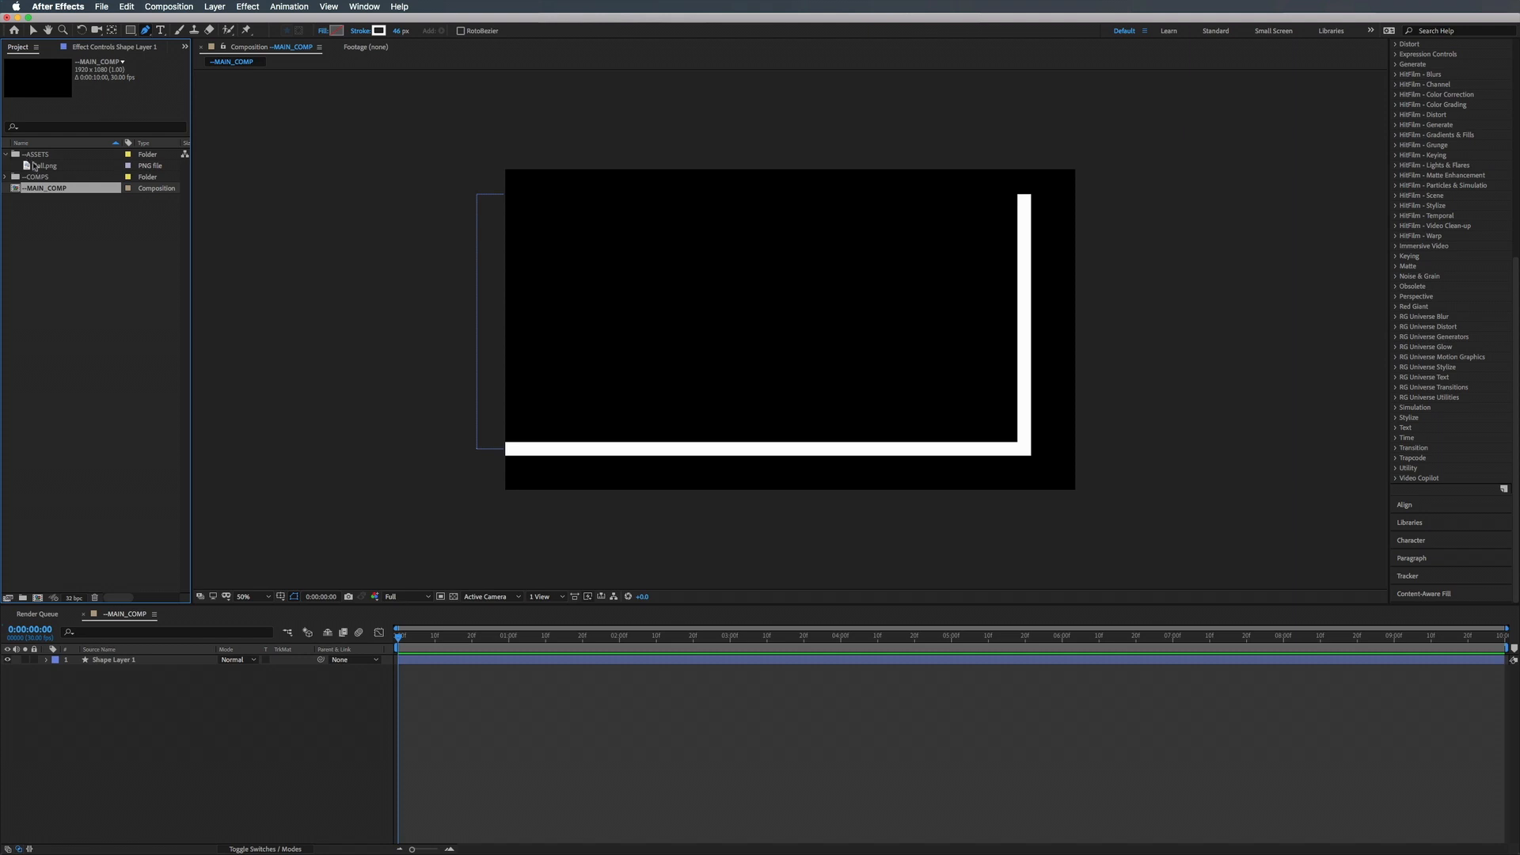
{"action": "left_click_drag", "start_coordinate": [38, 169], "coordinate": [38, 598]}
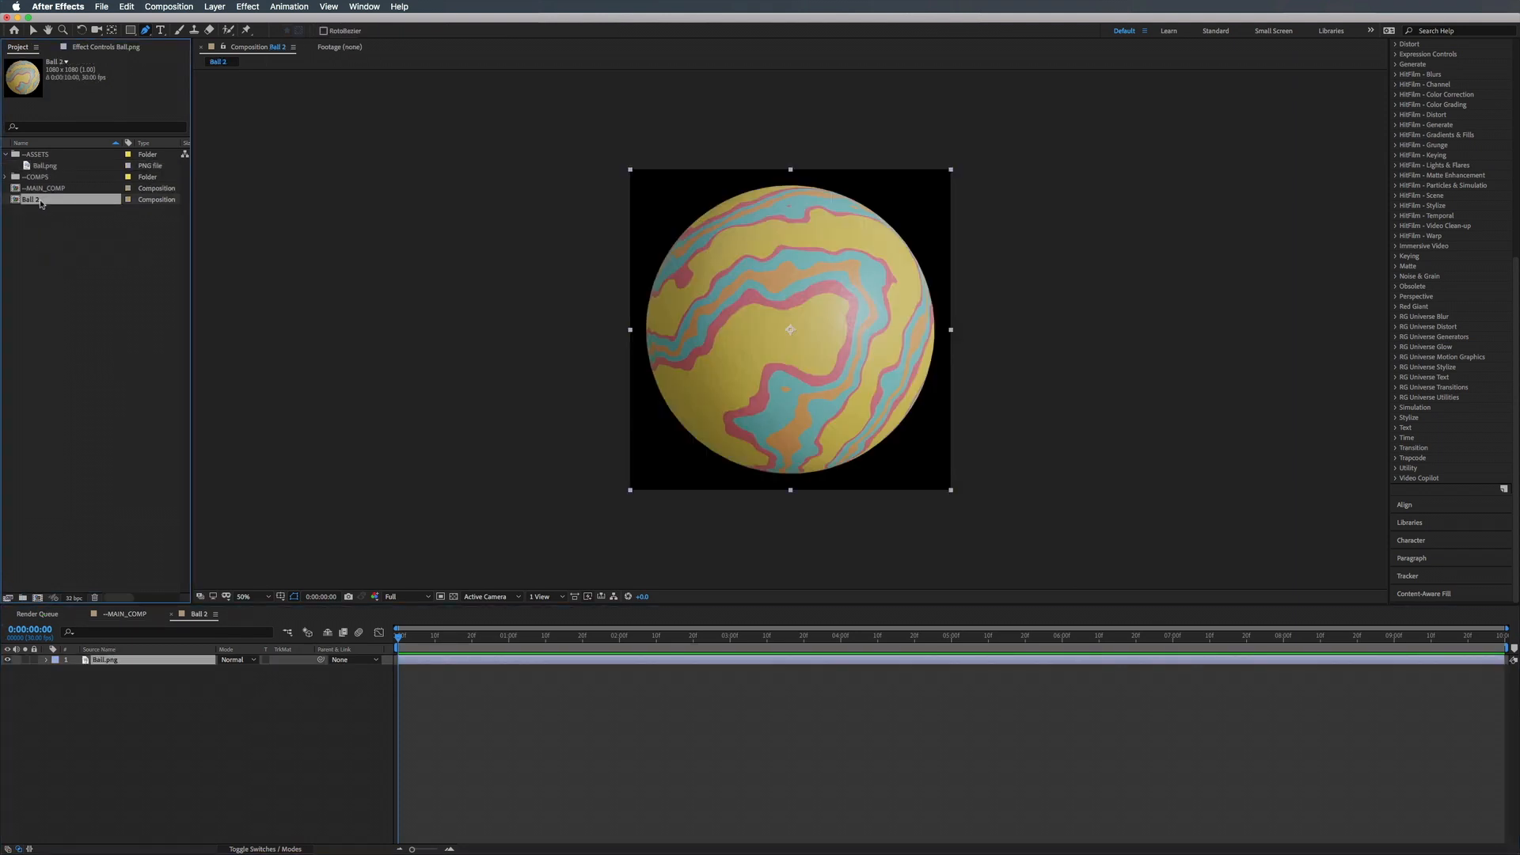
{"action": "key", "text": "Return"}
{"action": "type", "text": "B"}
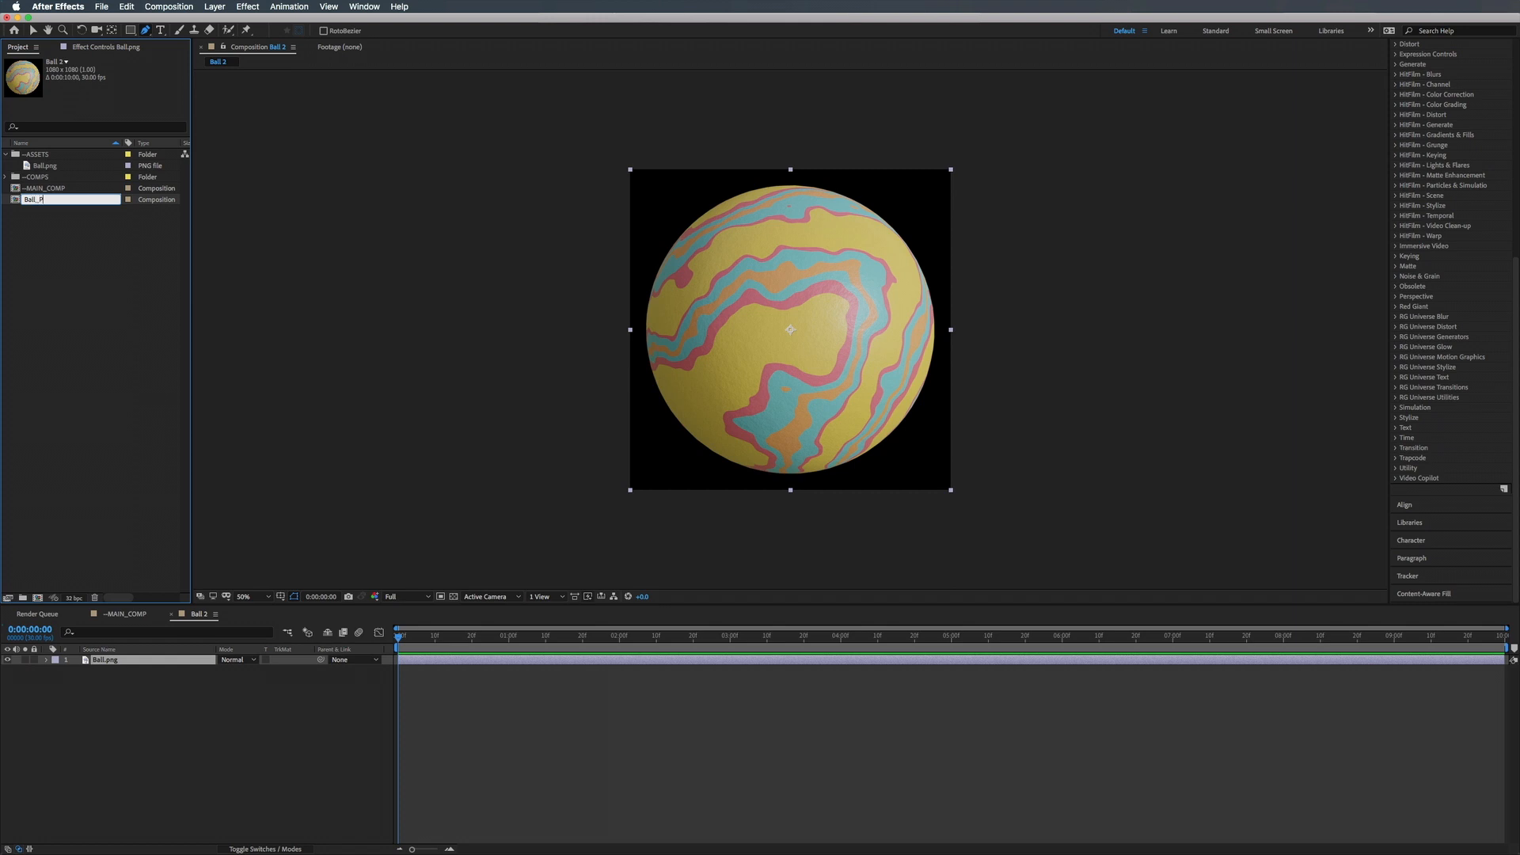
{"action": "key", "text": "Return"}
Add the Ball_PC composition to --MAIN_COMP above the shape layer and switch to the Selection tool.
{"action": "left_click", "coordinate": [129, 619]}
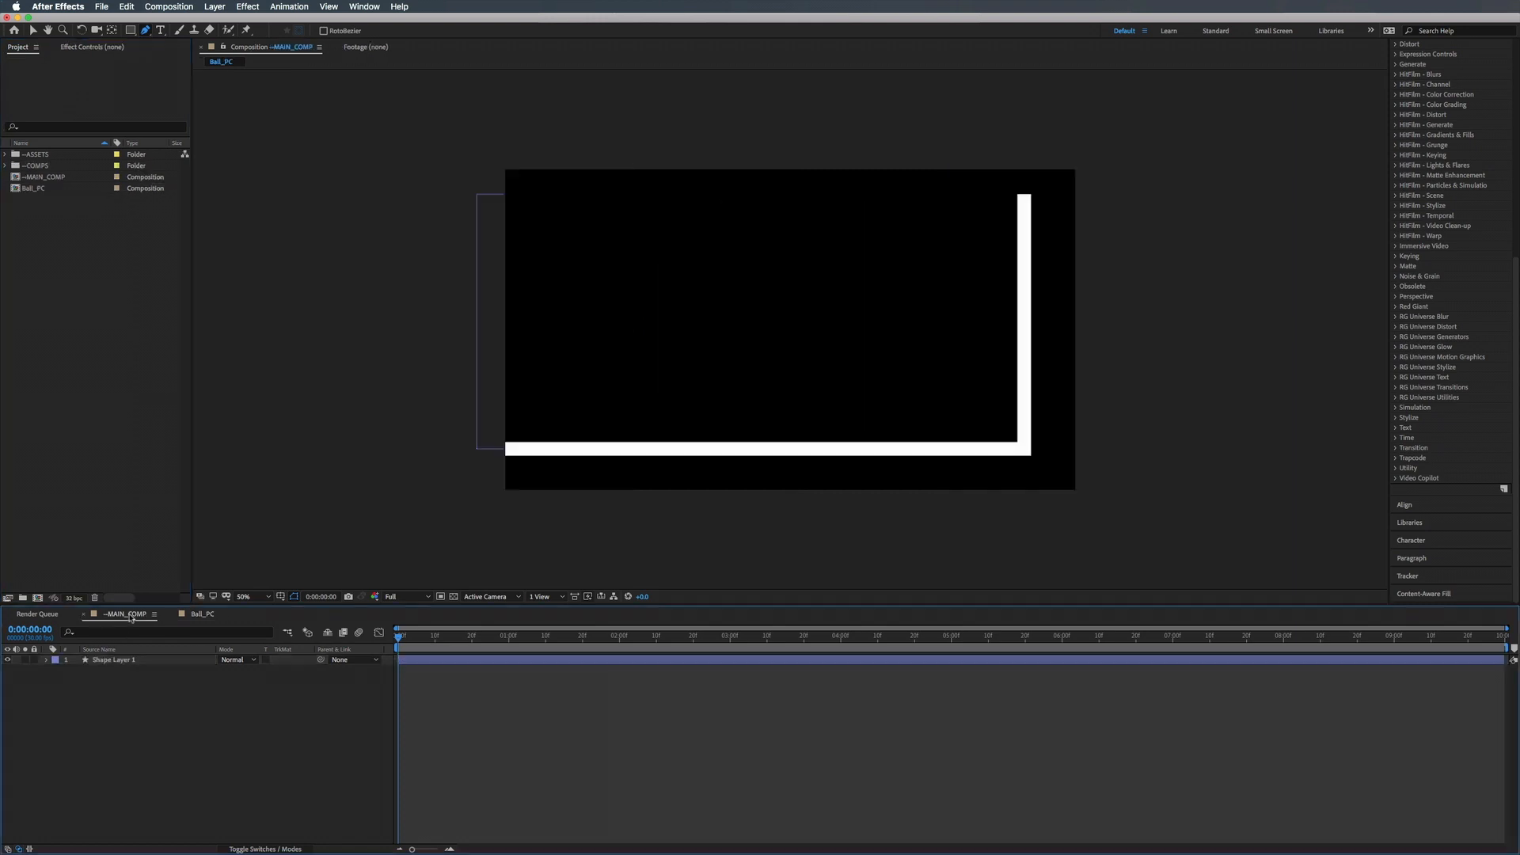
{"action": "left_click_drag", "start_coordinate": [33, 190], "coordinate": [97, 658]}
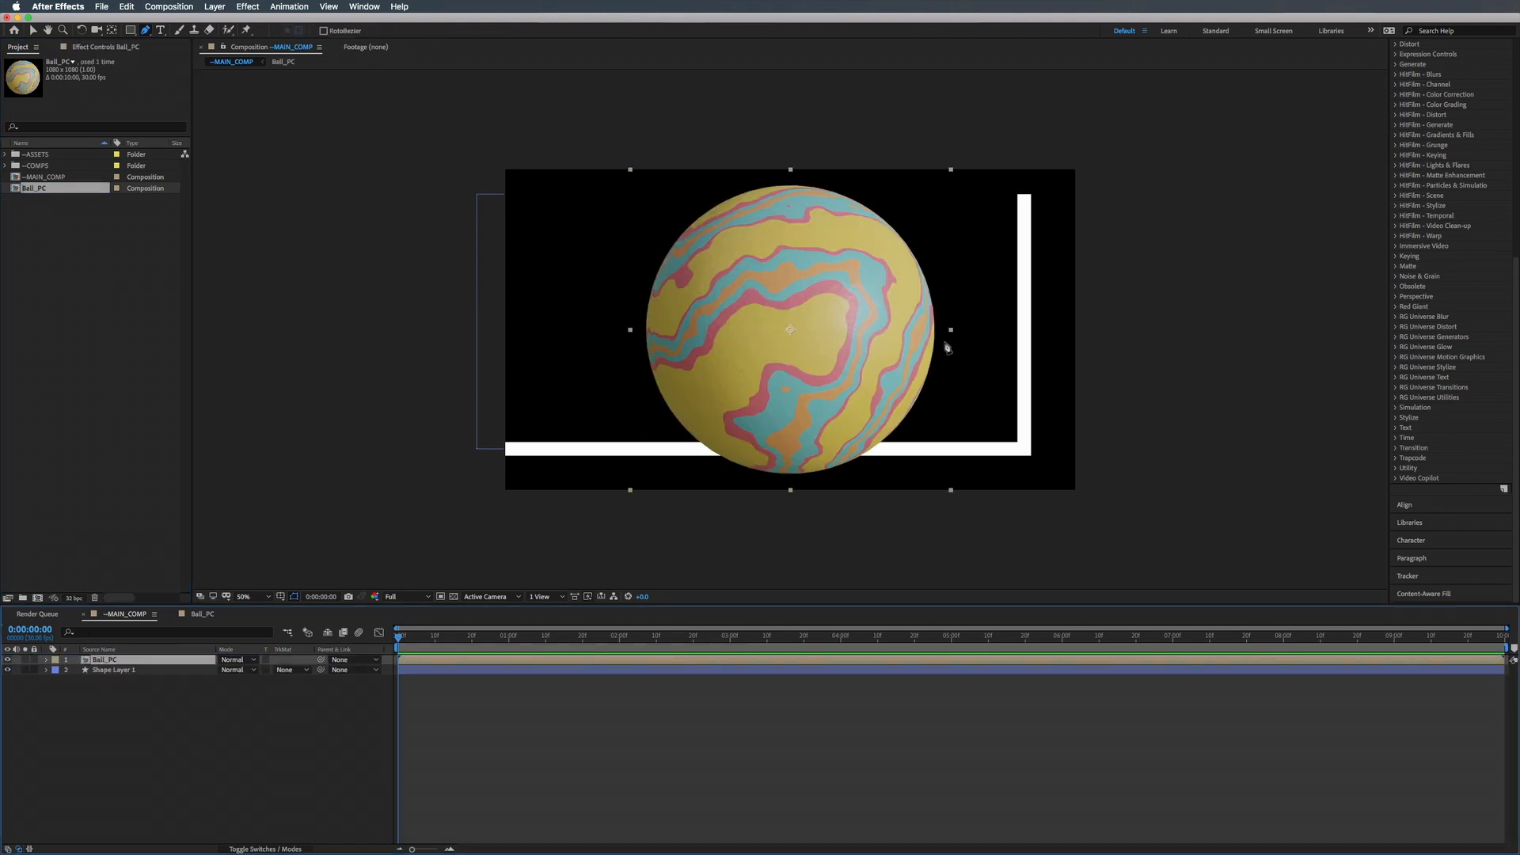
{"action": "key", "text": "v"}
Try scaling the Ball_PC layer down to about 19% in --MAIN_COMP, then restore its scale to 100%.
{"action": "key", "text": "s"}
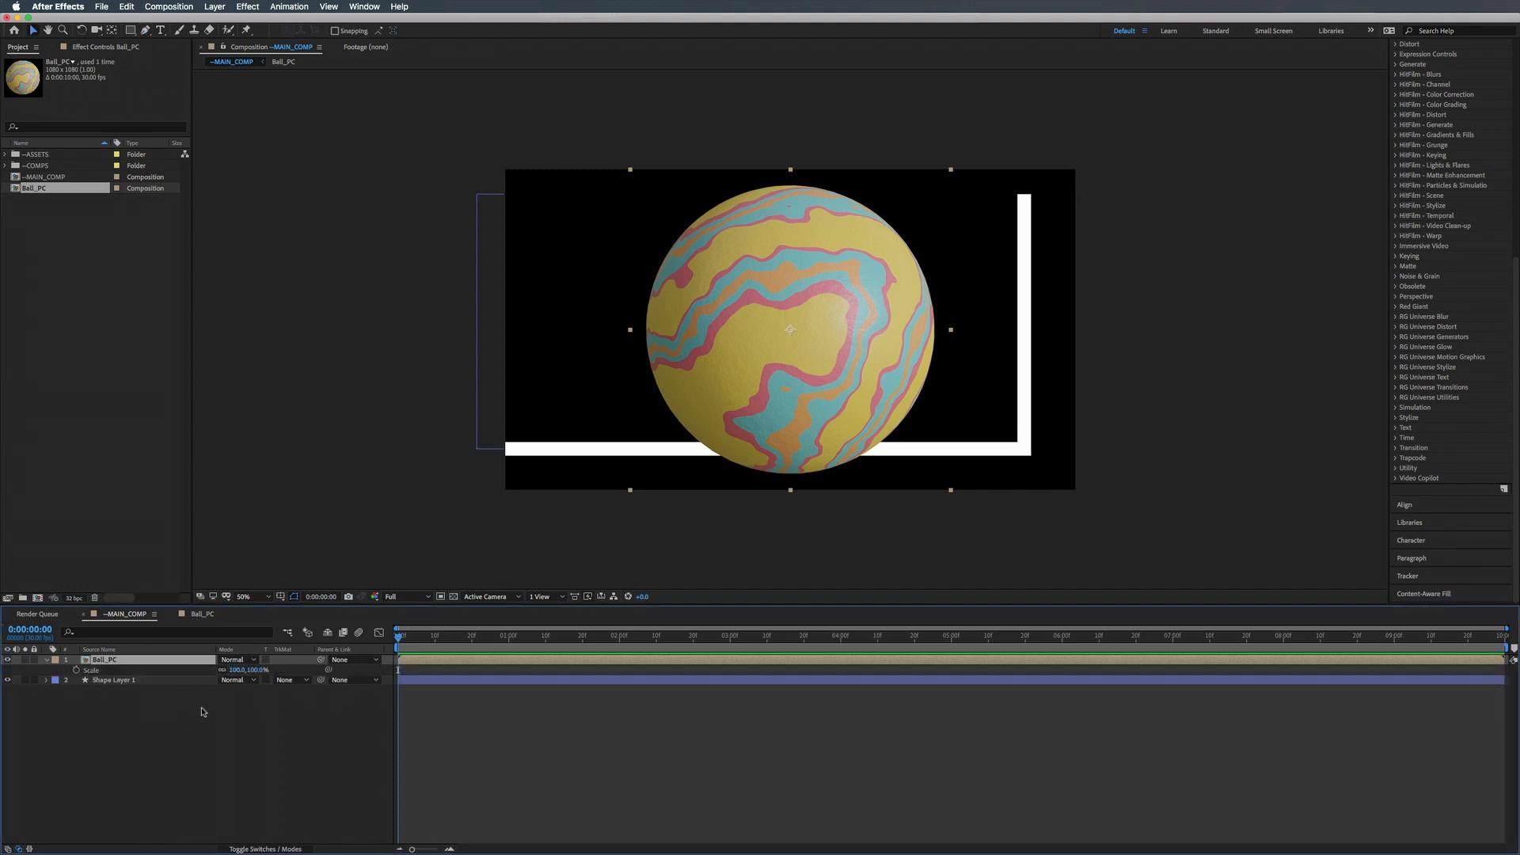
{"action": "left_click_drag", "start_coordinate": [234, 670], "coordinate": [187, 670]}
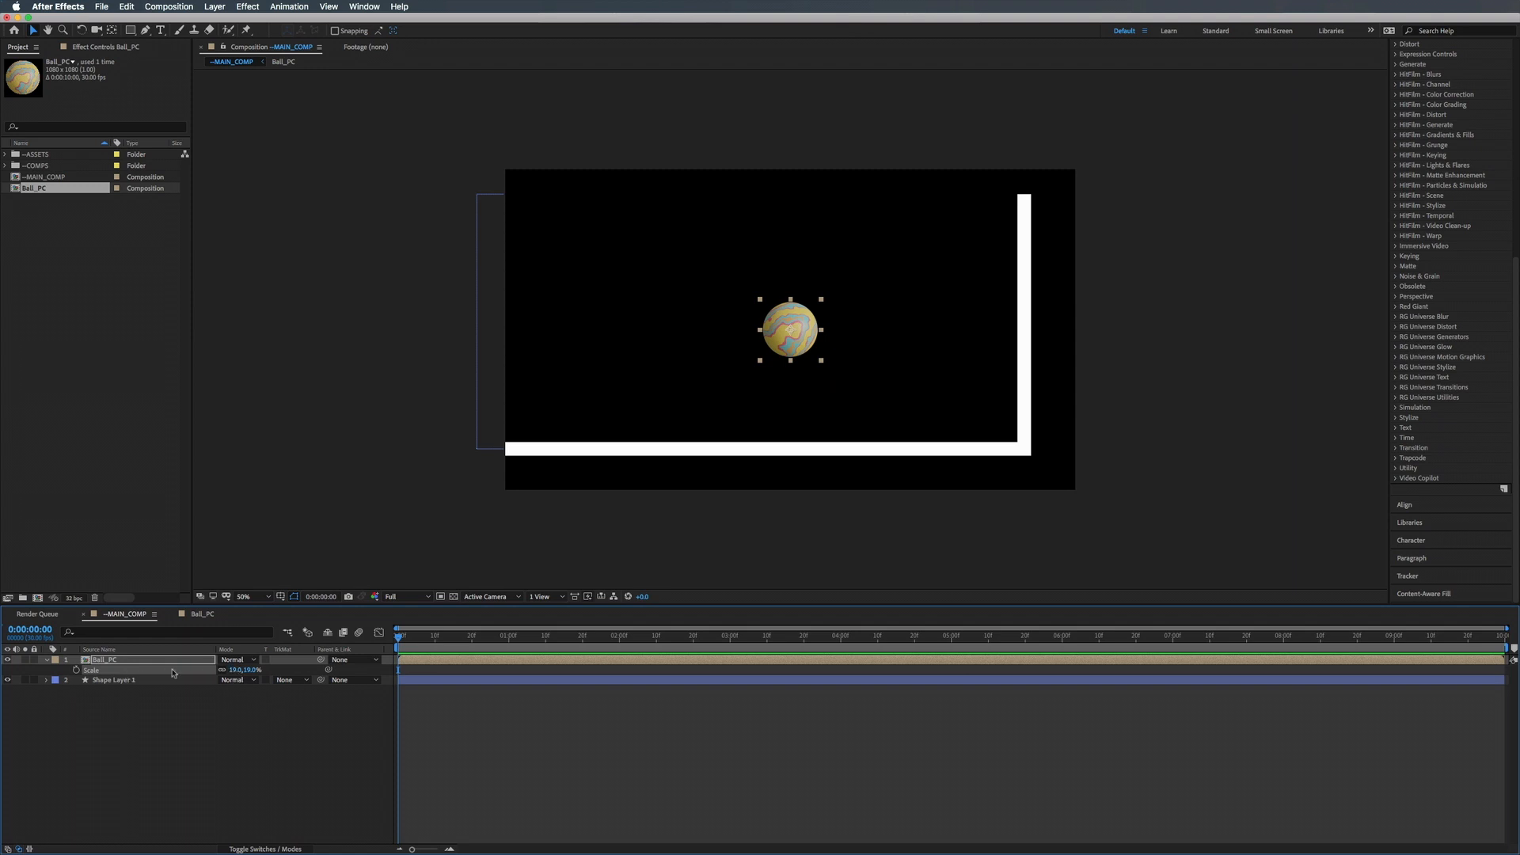
{"action": "left_click", "coordinate": [237, 671]}
{"action": "key", "text": "Return"}
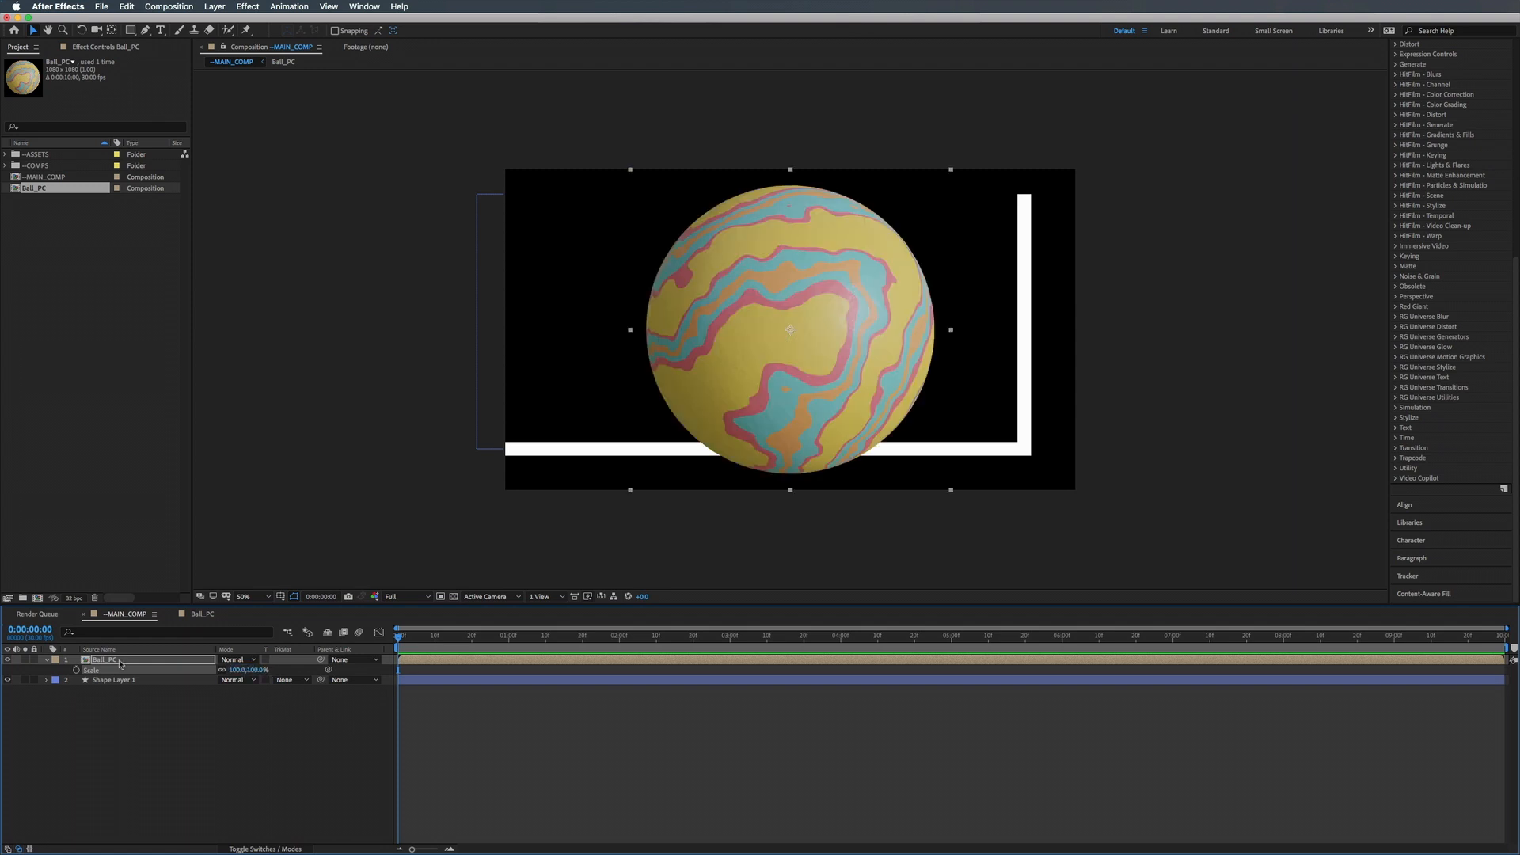
Lock the --MAIN_COMP viewer and open Ball_PC in its own separate composition viewer.
{"action": "left_click", "coordinate": [223, 47]}
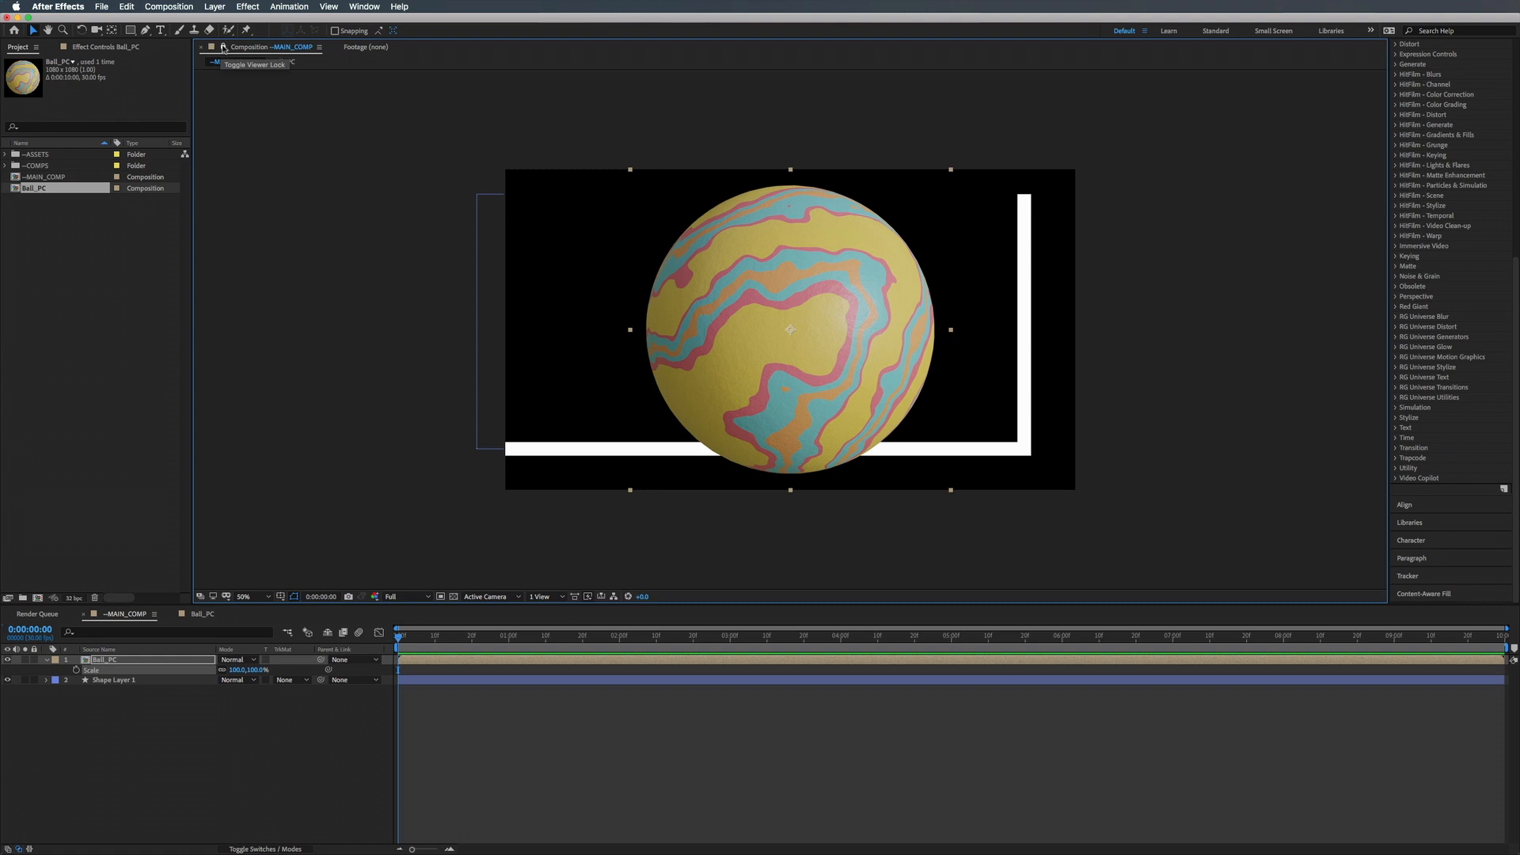
{"action": "double_click", "coordinate": [121, 660]}
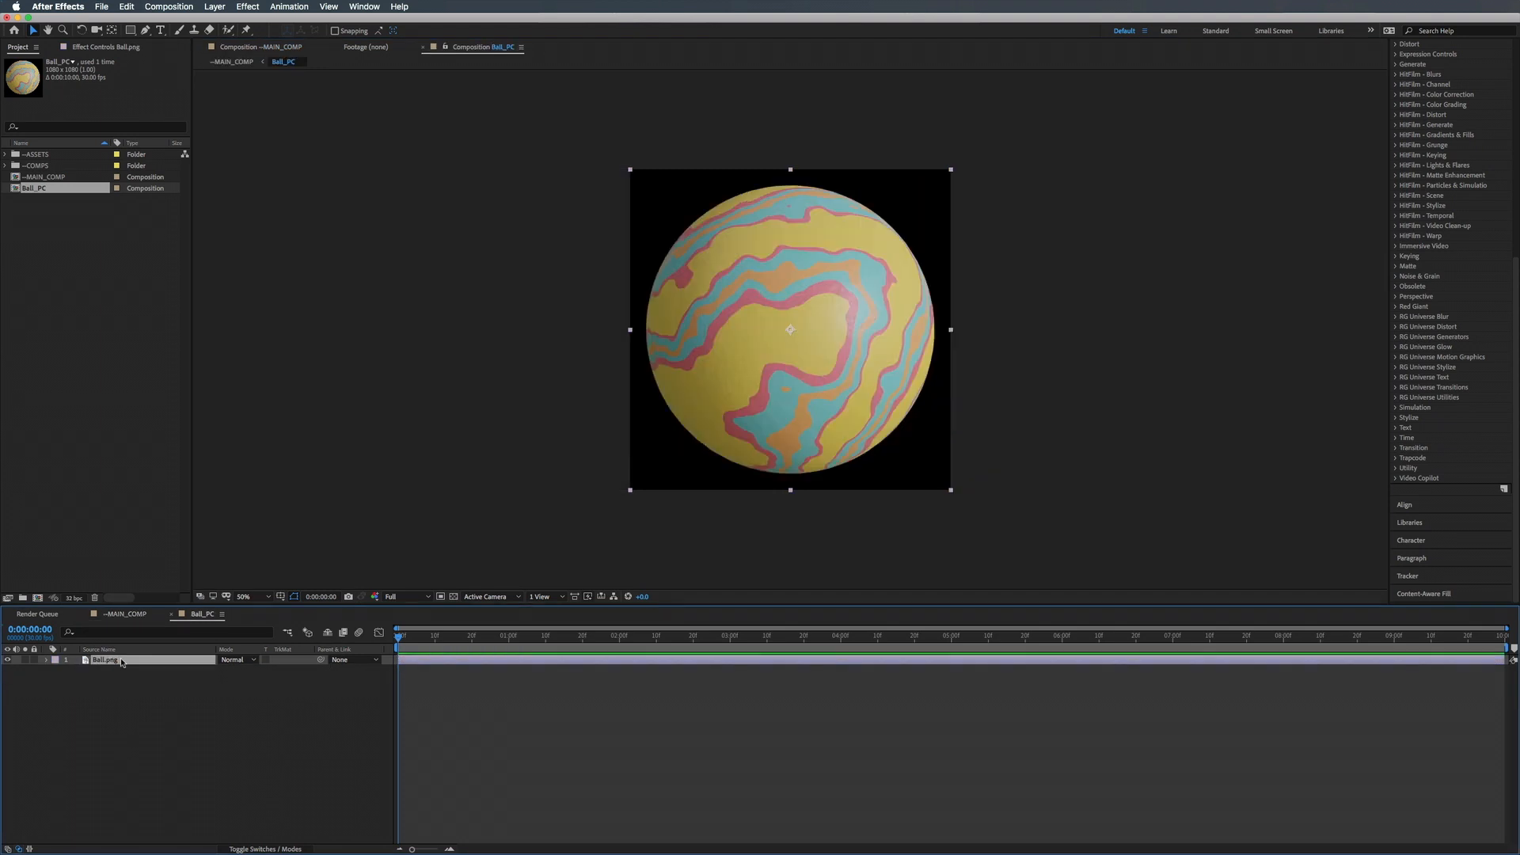
{"action": "left_click", "coordinate": [276, 47]}
{"action": "left_click", "coordinate": [485, 49]}
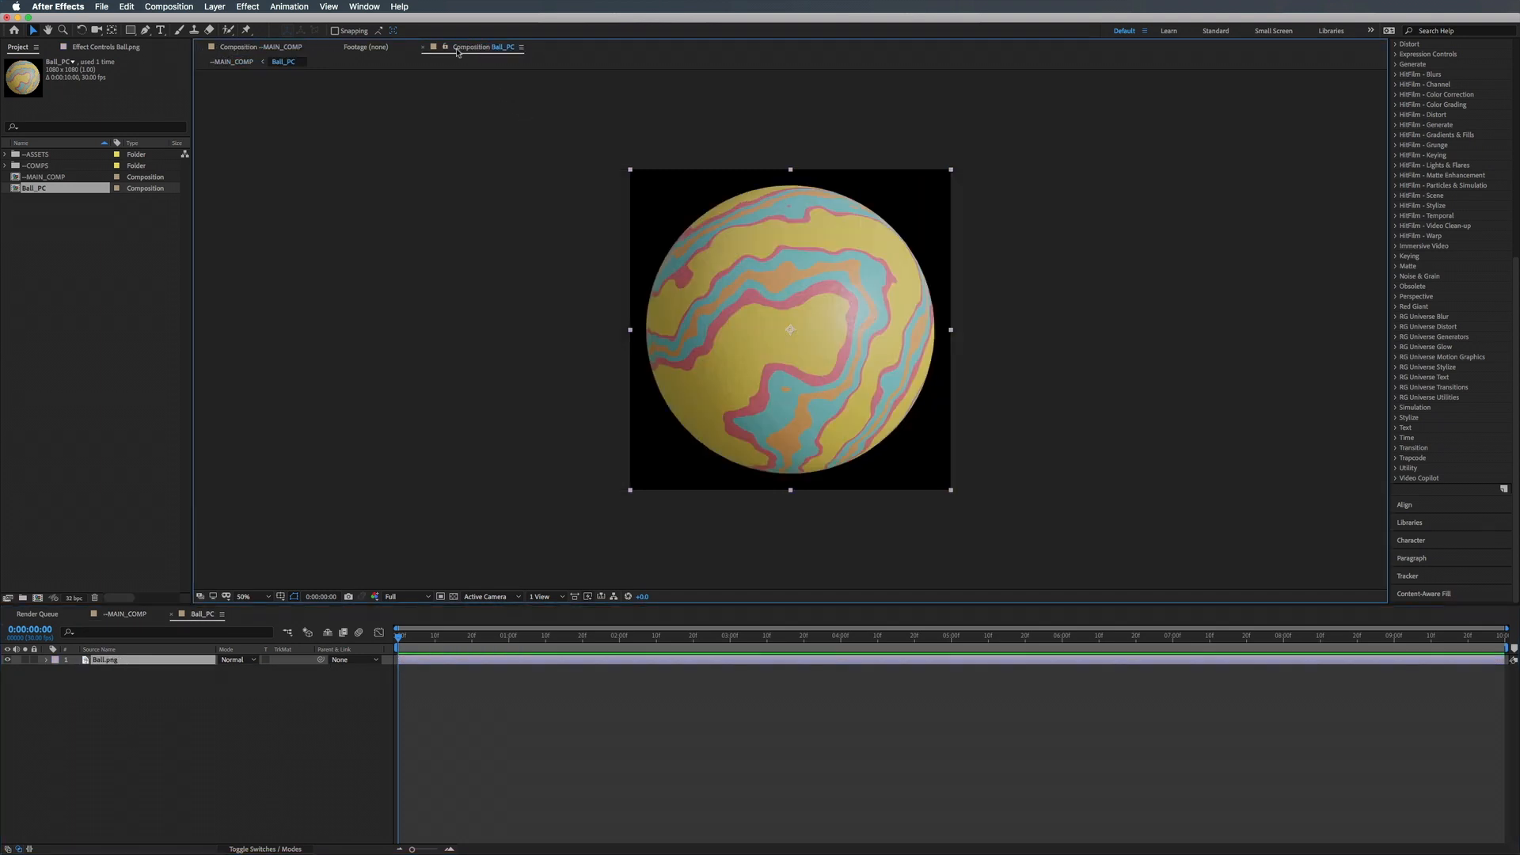
Dock the Ball_PC viewer beside the --MAIN_COMP viewer so both compositions show side by side.
{"action": "left_click", "coordinate": [273, 48]}
{"action": "left_click", "coordinate": [461, 49]}
{"action": "left_click_drag", "start_coordinate": [467, 50], "coordinate": [1369, 220]}
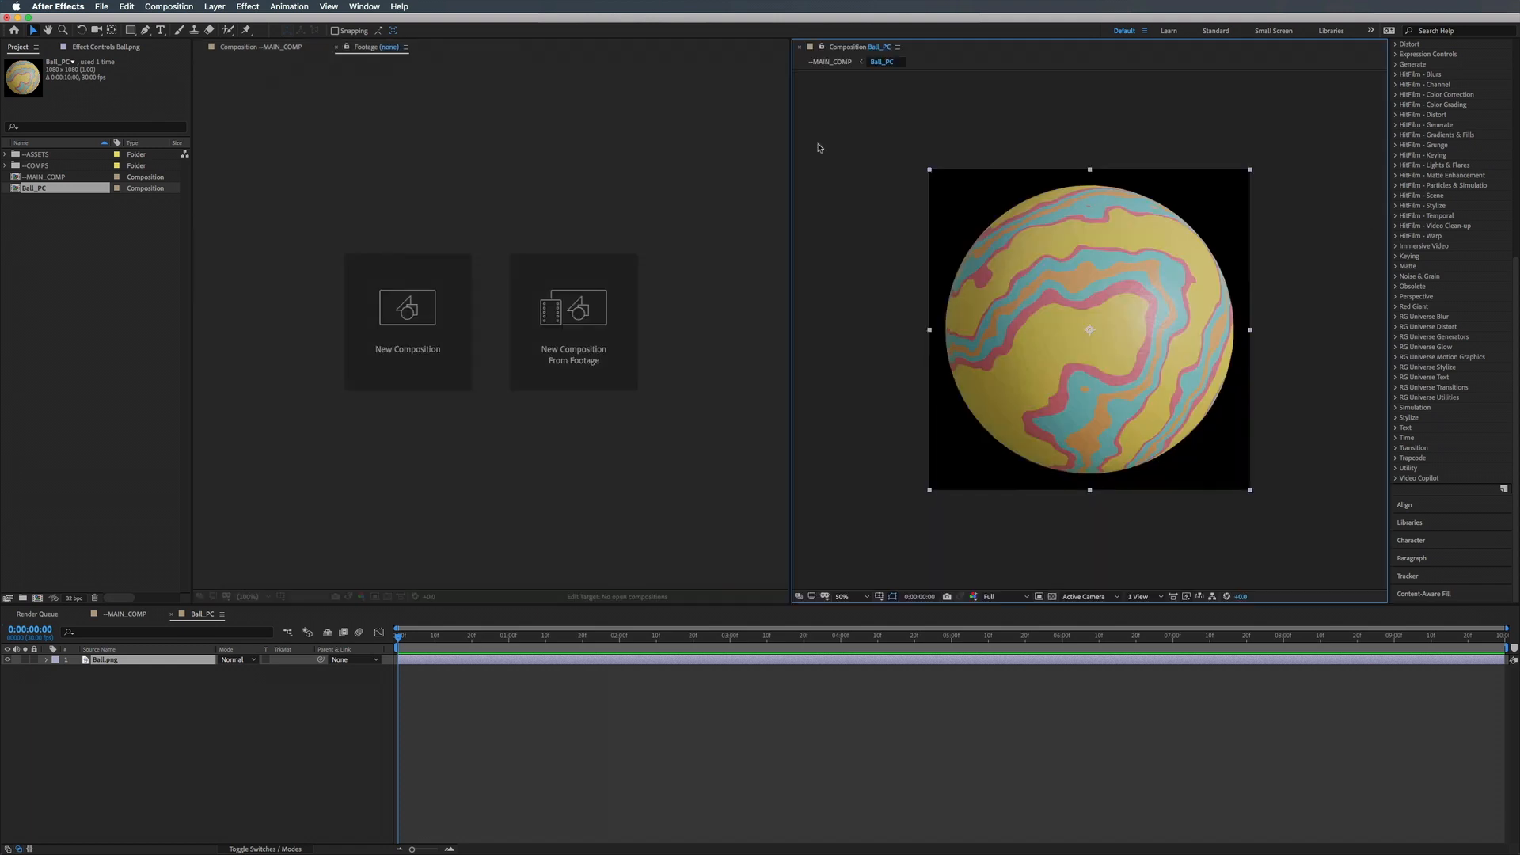
{"action": "left_click", "coordinate": [254, 47]}
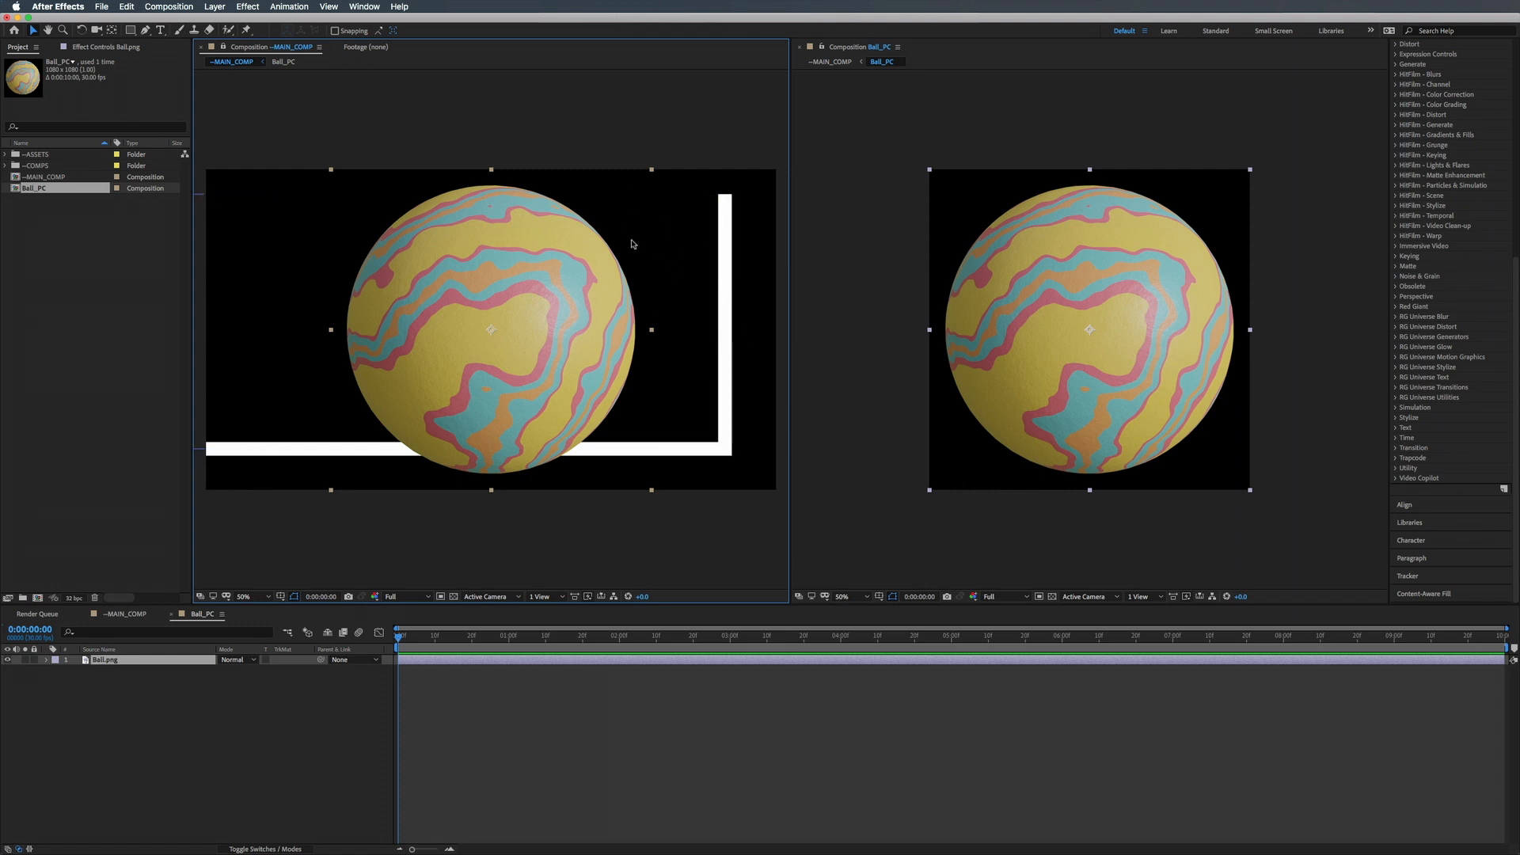
Set the scale of the Ball.png layer inside Ball_PC to 20%.
{"action": "left_click", "coordinate": [135, 665]}
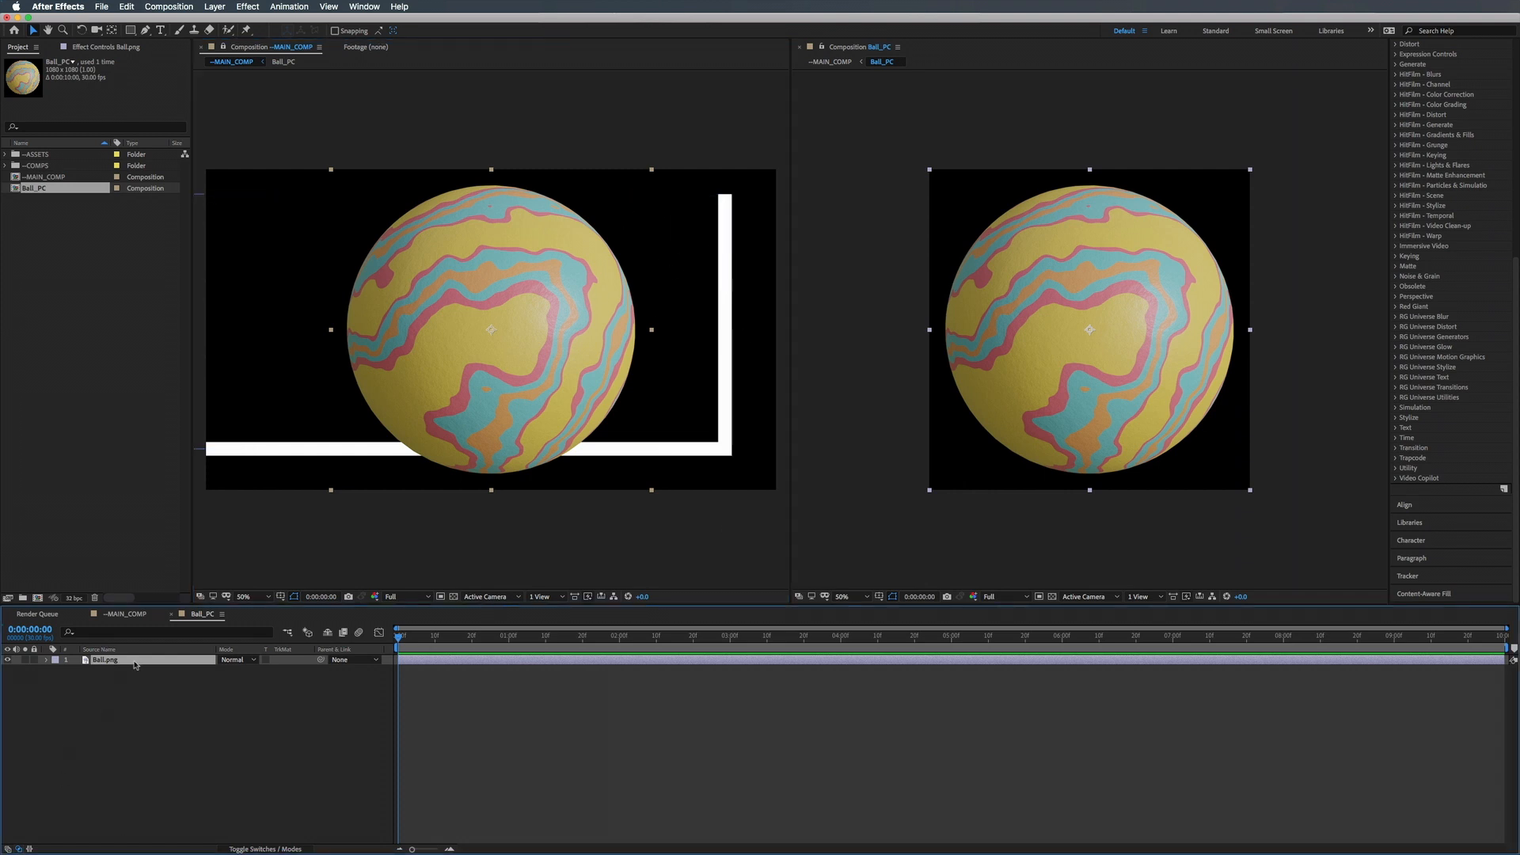
{"action": "key", "text": "s"}
{"action": "mouse_move", "coordinate": [238, 669]}
{"action": "left_mouse_down"}
{"action": "mouse_move", "coordinate": [198, 670]}
{"action": "mouse_move", "coordinate": [249, 671]}
{"action": "mouse_move", "coordinate": [227, 675]}
{"action": "left_mouse_up"}
{"action": "left_click", "coordinate": [236, 672]}
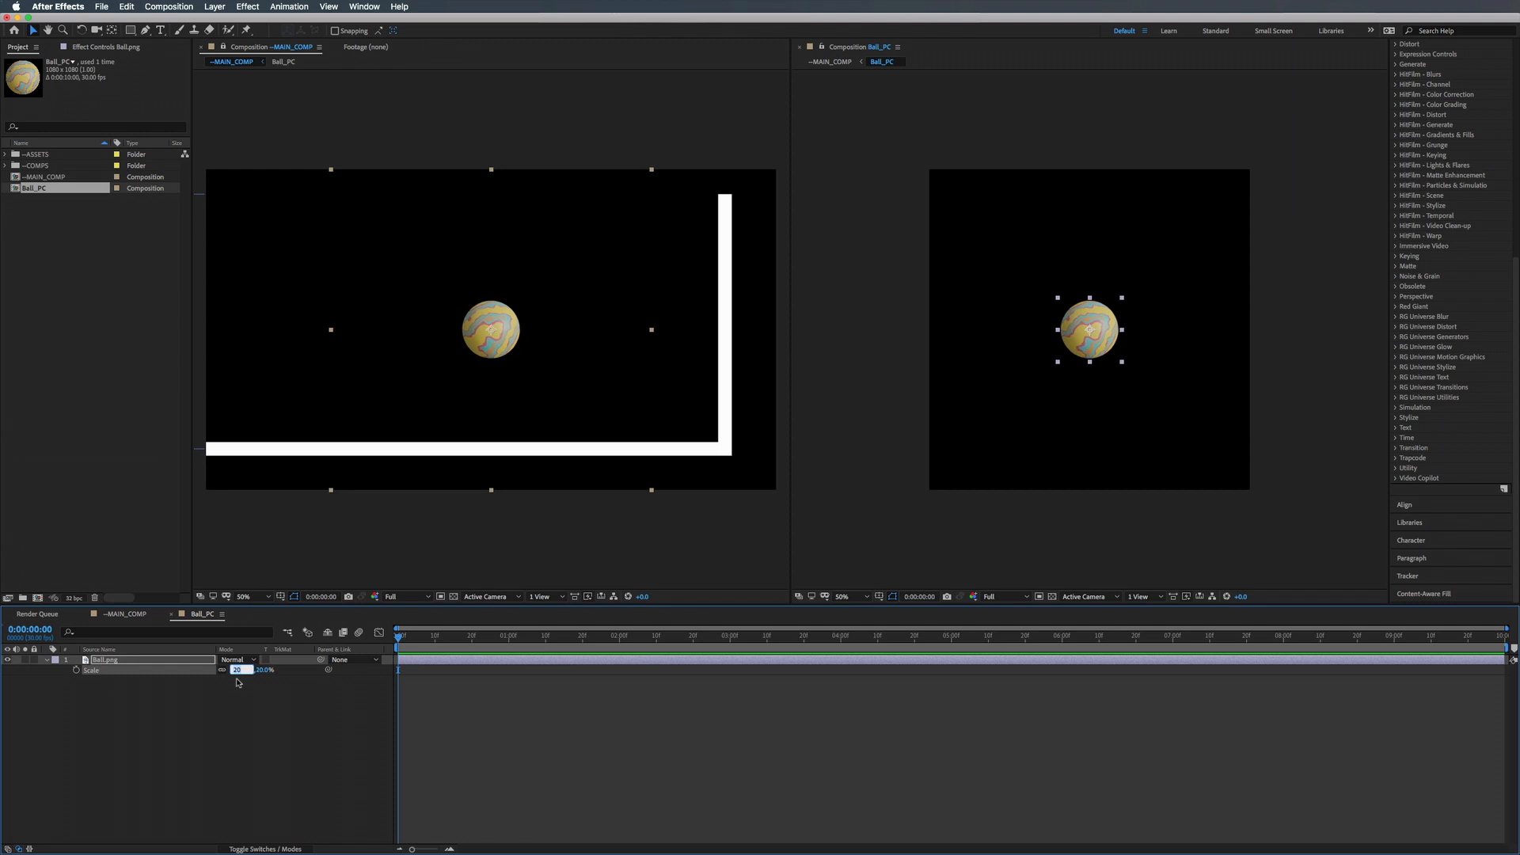
{"action": "left_click", "coordinate": [150, 664]}
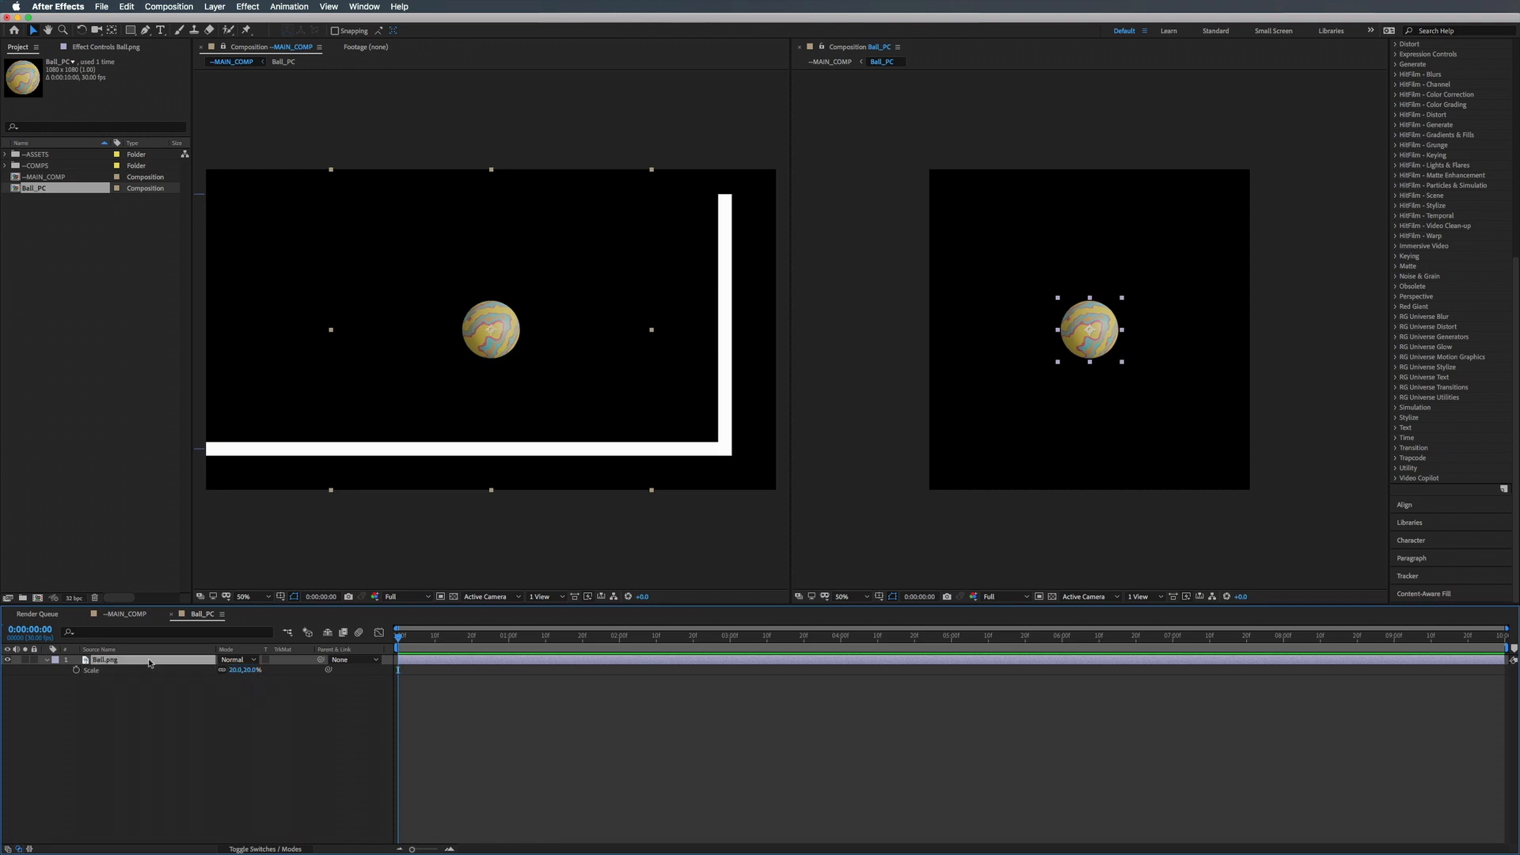
Close the extra composition viewer to return to a single viewer showing Ball_PC.
{"action": "left_click", "coordinate": [201, 49]}
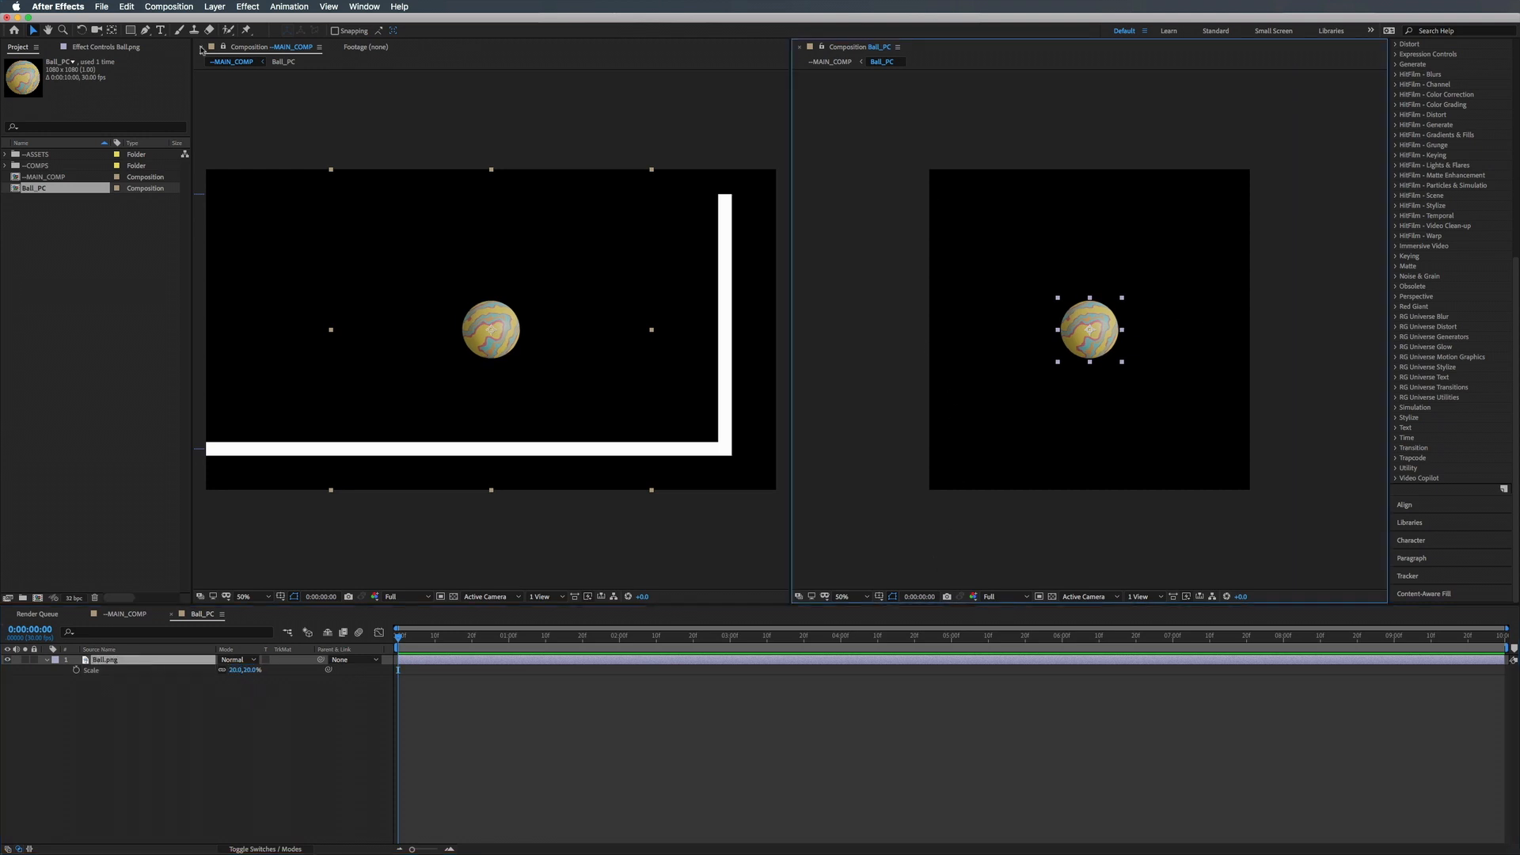
{"action": "left_click", "coordinate": [201, 48]}
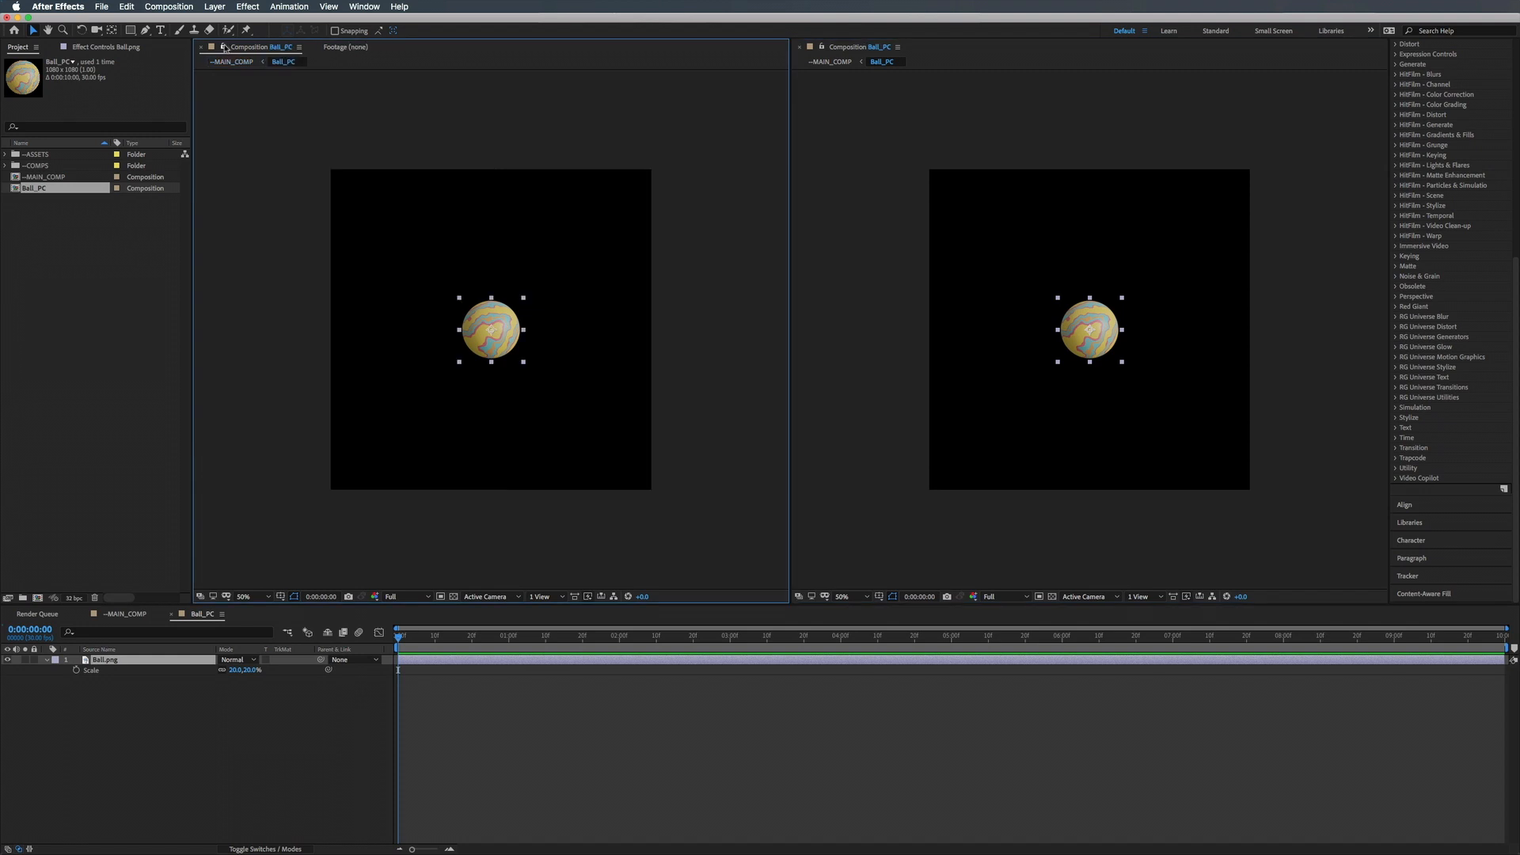
{"action": "left_click", "coordinate": [801, 48]}
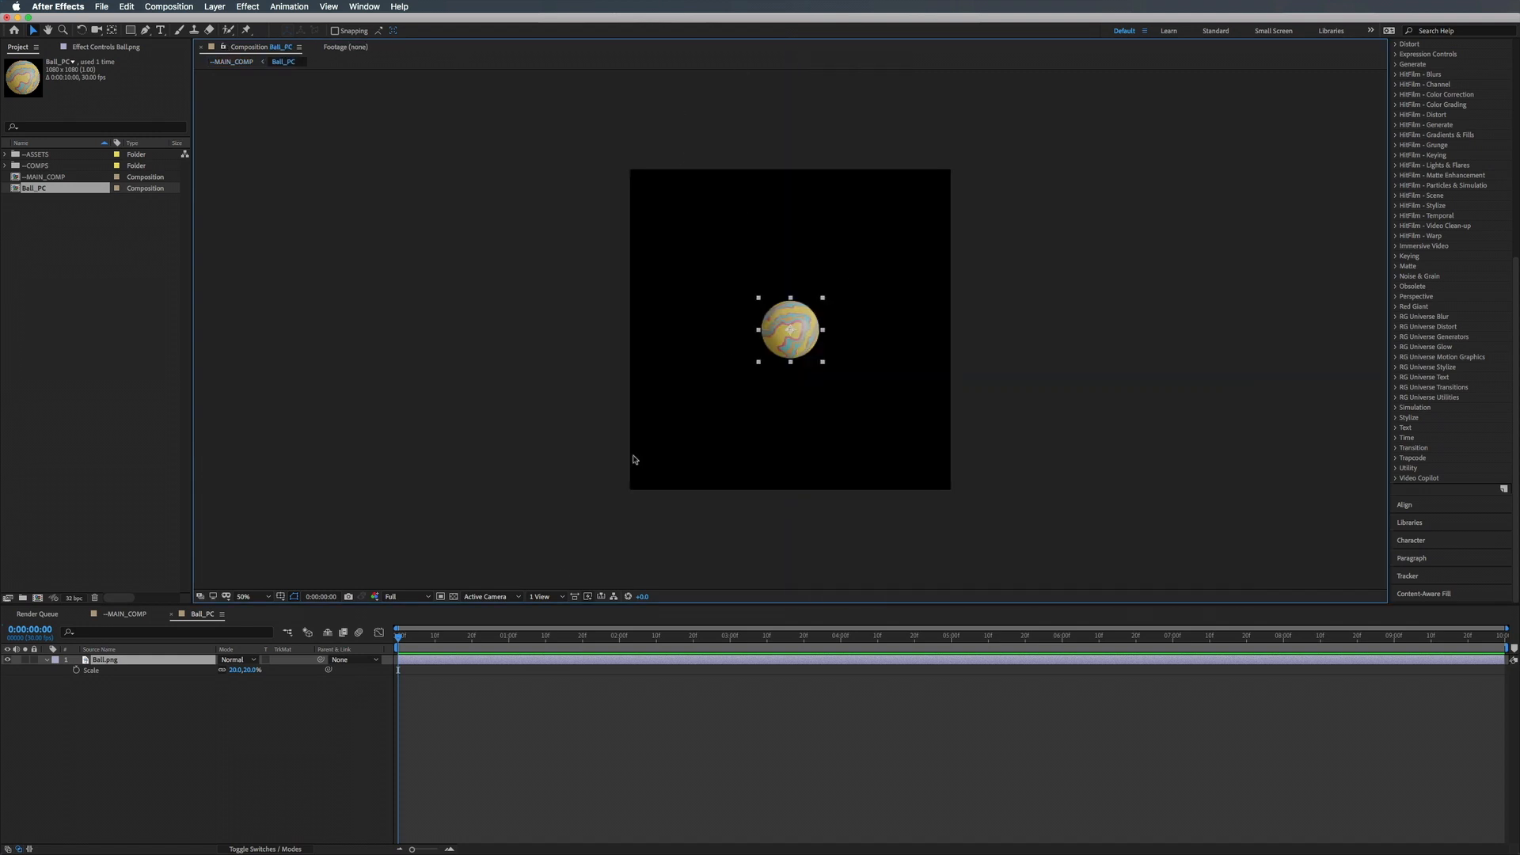
Draw a region of interest around the ball, following the corners of the Ball.png layer's bounding box.
{"action": "scroll", "coordinate": [796, 324], "scroll_direction": "up", "scroll_amount": 4}
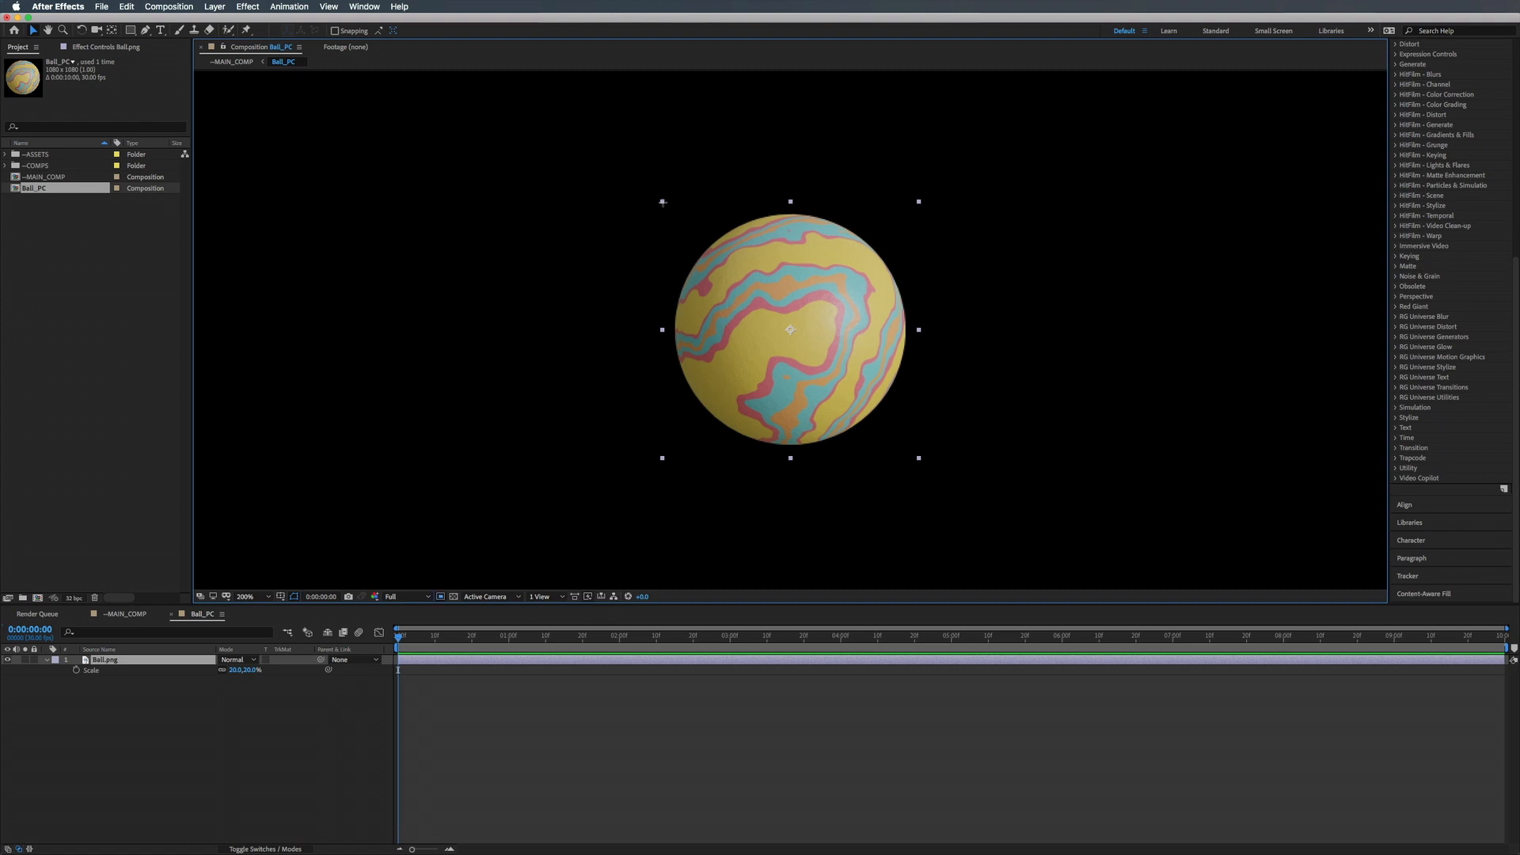
{"action": "left_click", "coordinate": [440, 597]}
{"action": "left_click_drag", "start_coordinate": [664, 203], "coordinate": [917, 457]}
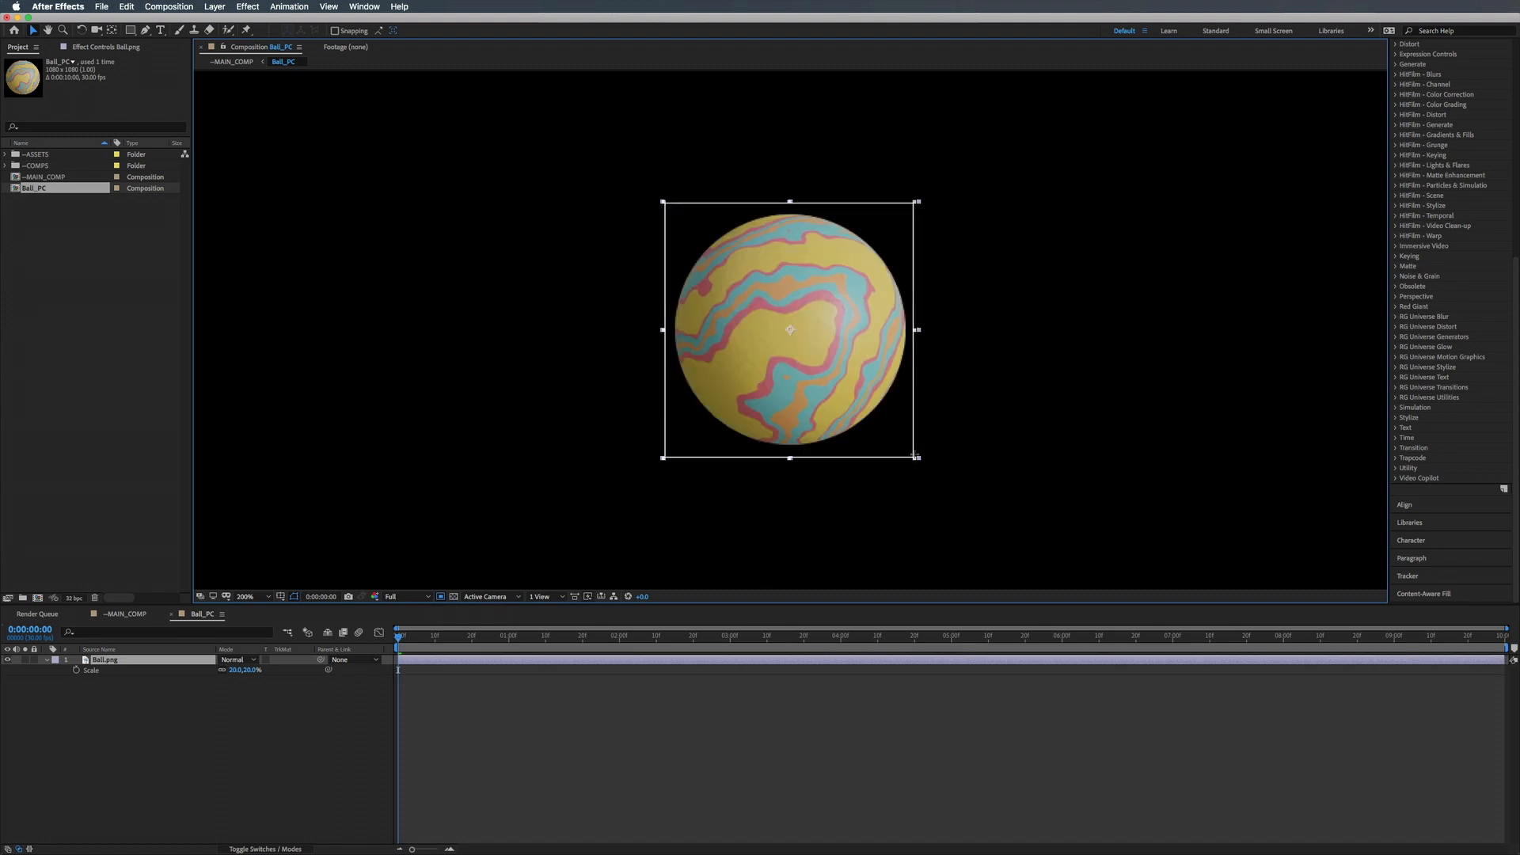
Fine-tune all four edges of the region of interest to line up with the Ball.png layer's bounding handles.
{"action": "key", "text": "."}
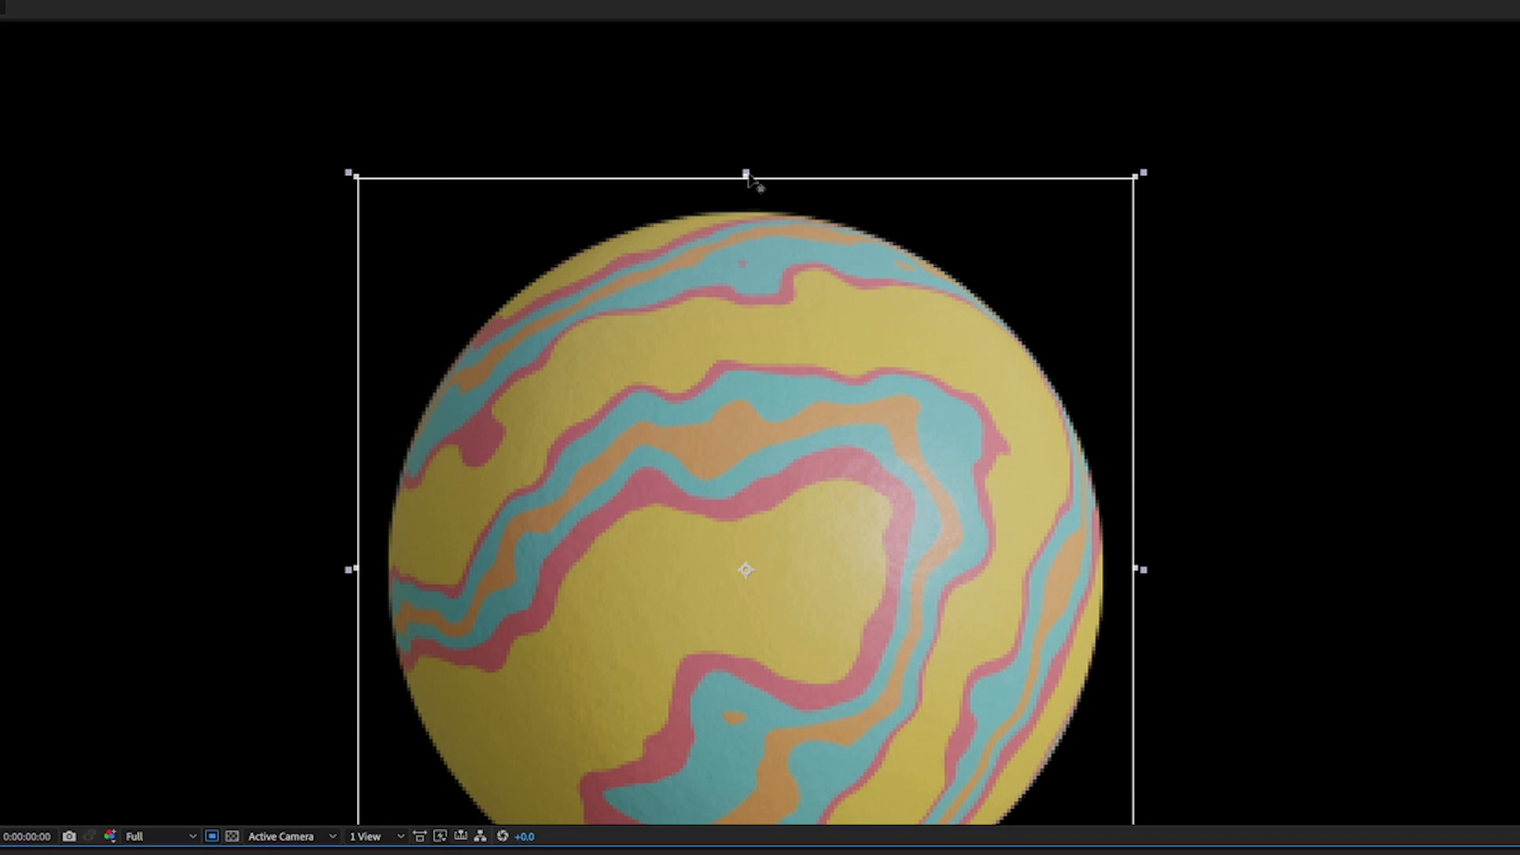
{"action": "left_click_drag", "start_coordinate": [790, 76], "coordinate": [790, 72]}
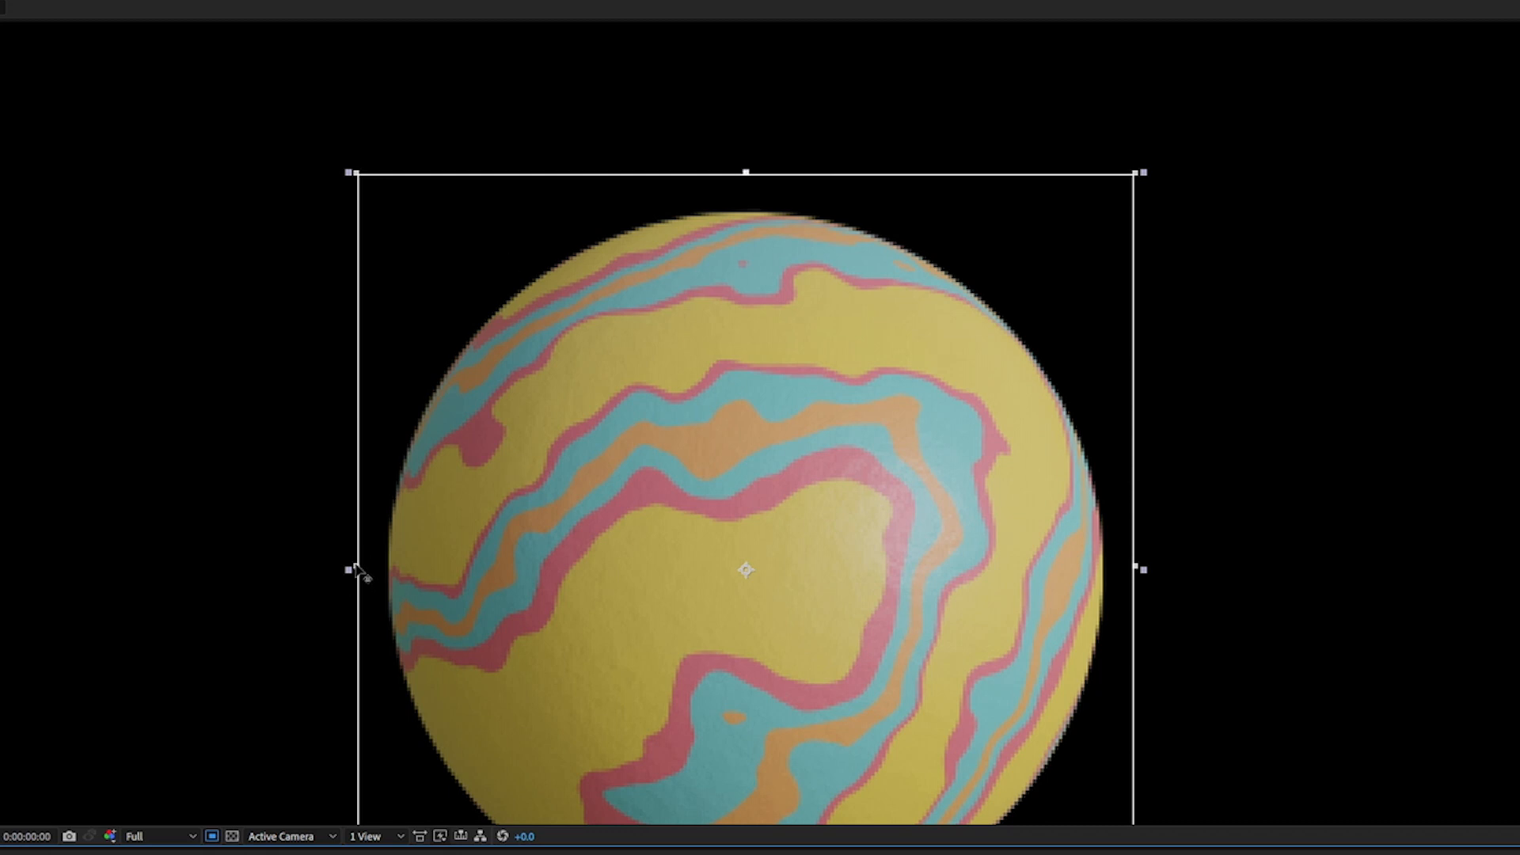
{"action": "left_click_drag", "start_coordinate": [357, 567], "coordinate": [351, 568]}
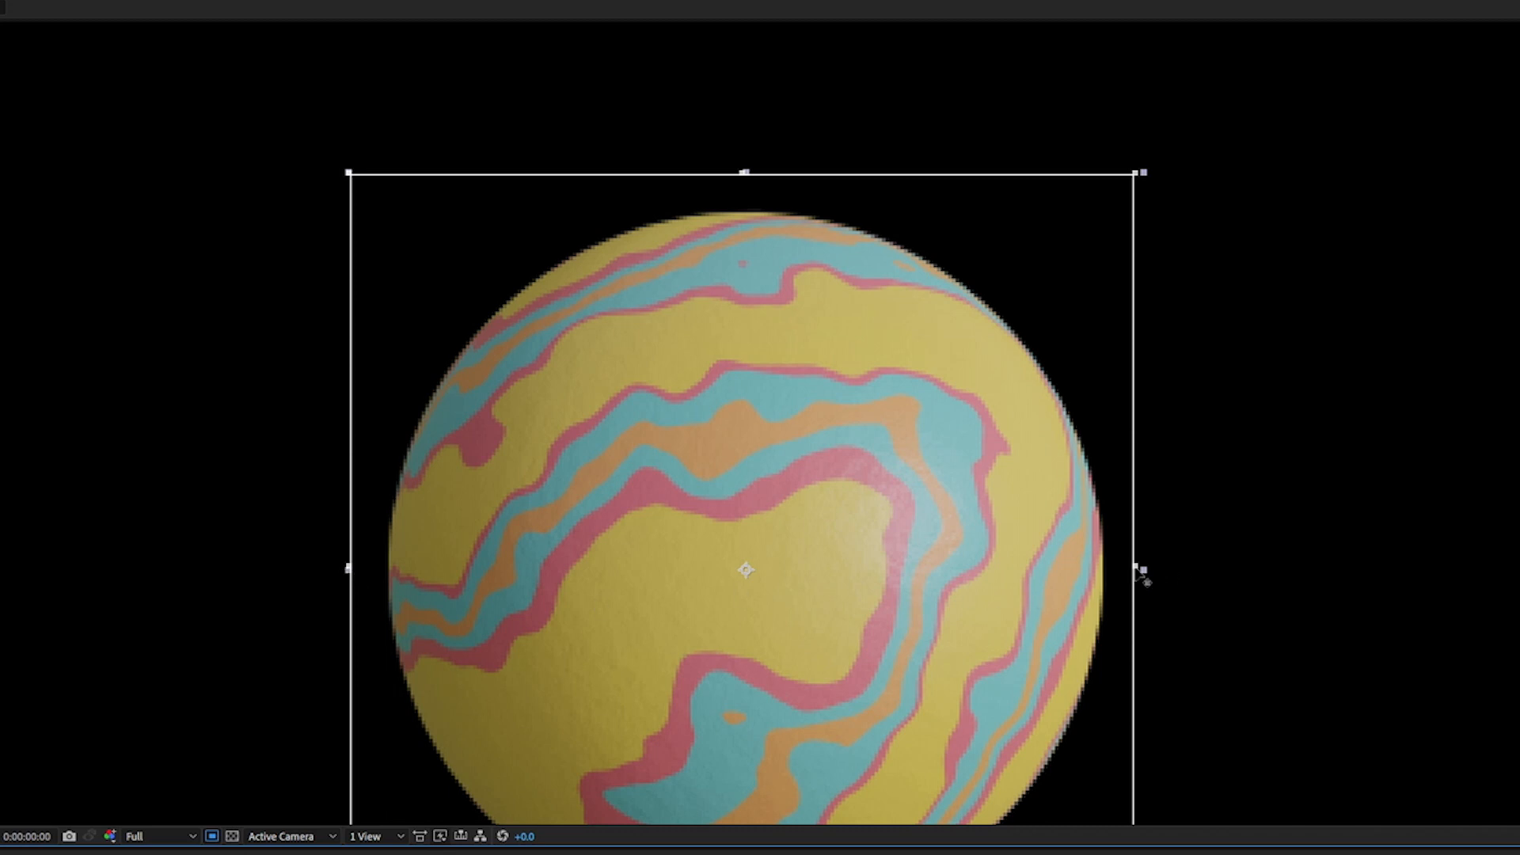
{"action": "left_click_drag", "start_coordinate": [1140, 569], "coordinate": [1147, 569]}
{"action": "scroll", "coordinate": [981, 584], "scroll_direction": "down", "scroll_amount": 1}
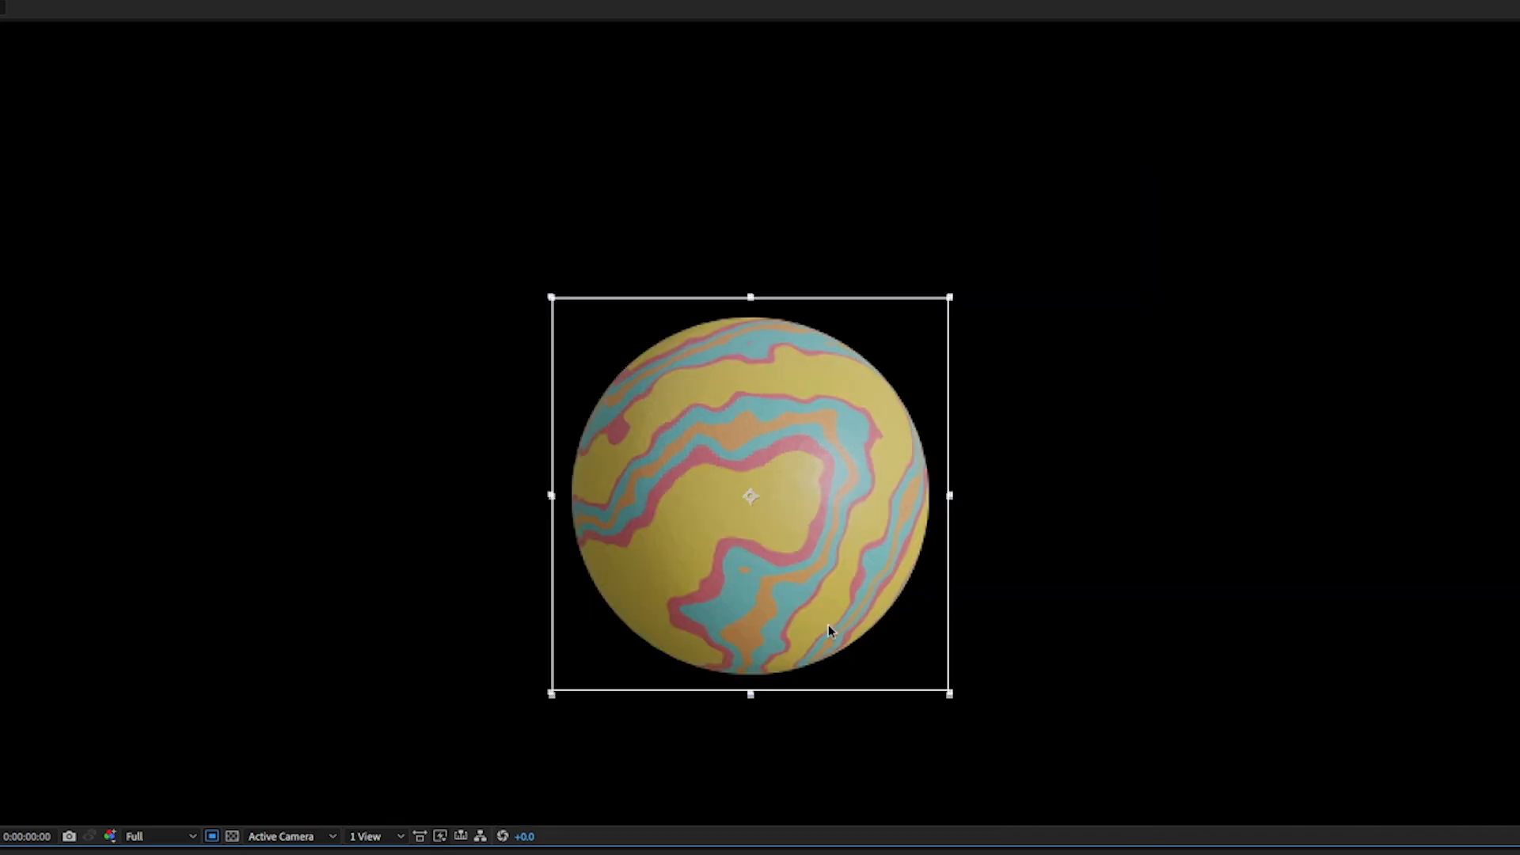
{"action": "scroll", "coordinate": [823, 627], "scroll_direction": "up", "scroll_amount": 1}
{"action": "left_click_drag", "start_coordinate": [805, 640], "coordinate": [840, 261]}
{"action": "scroll", "coordinate": [830, 506], "scroll_direction": "up", "scroll_amount": 1}
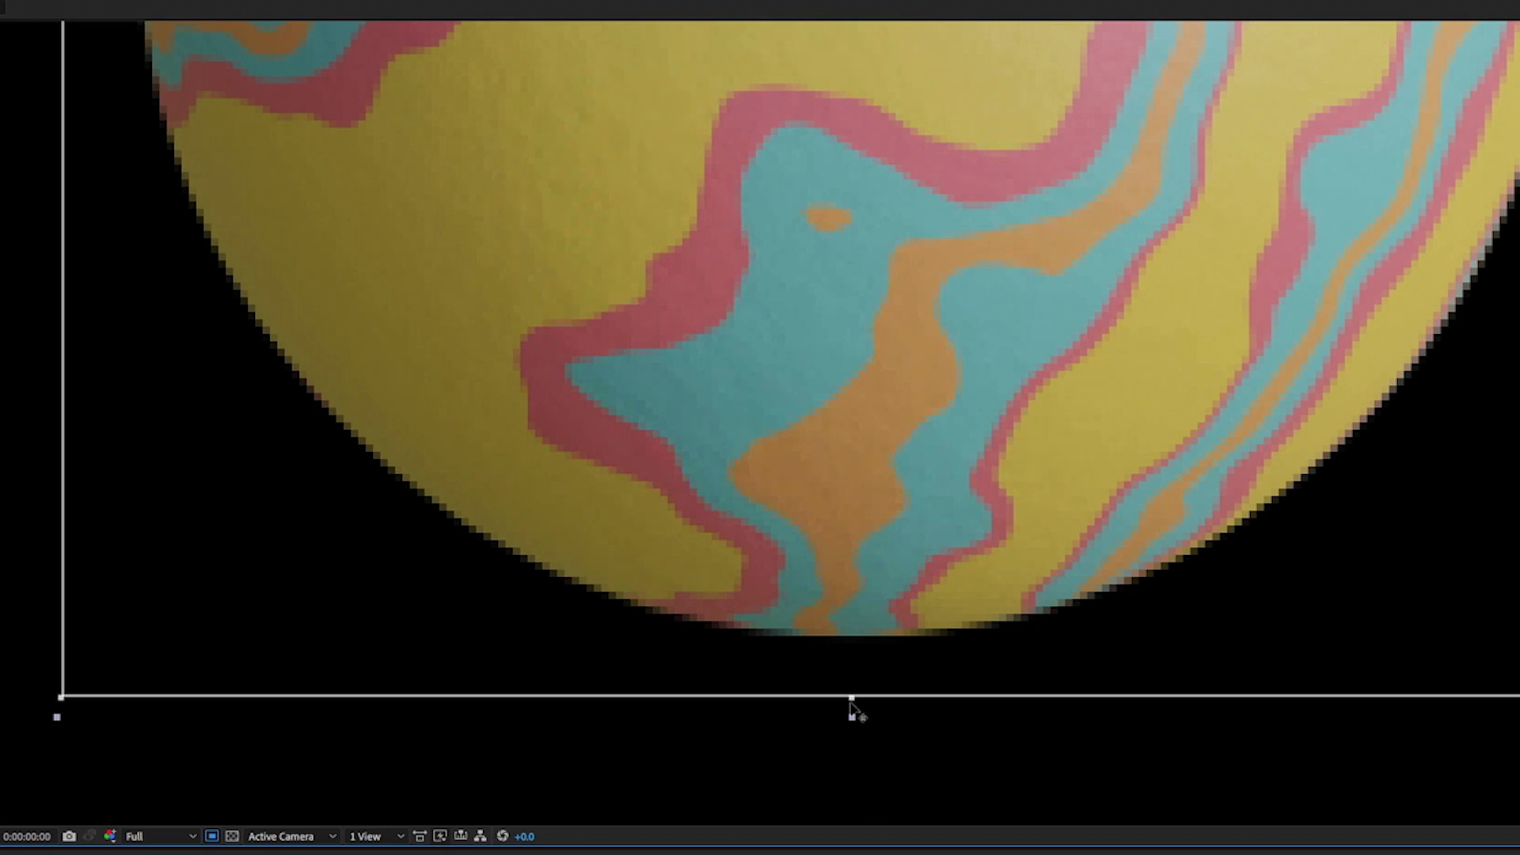
{"action": "left_click_drag", "start_coordinate": [852, 698], "coordinate": [855, 714]}
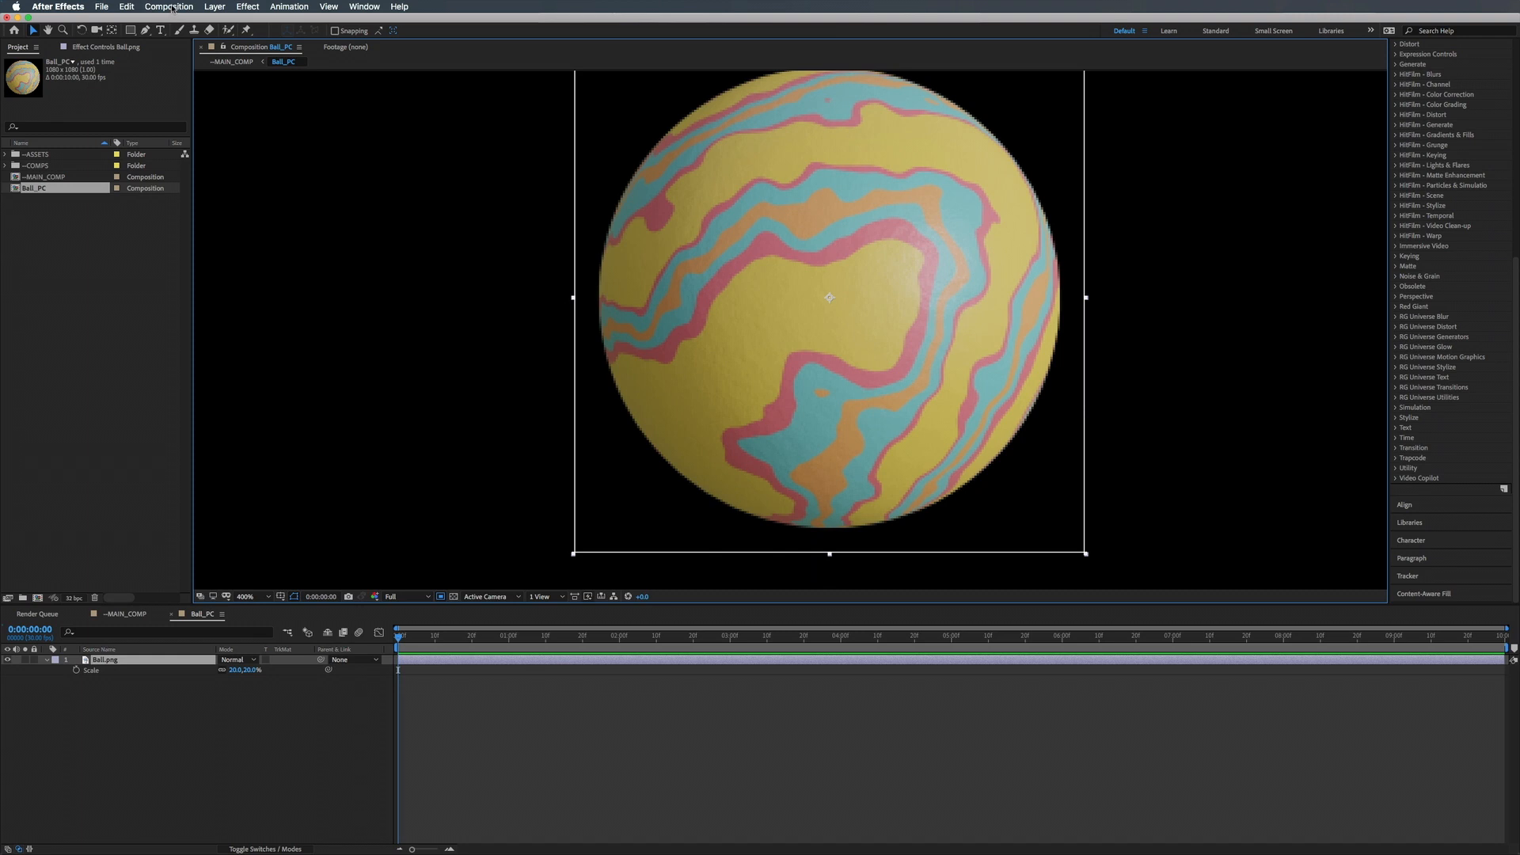
Crop the Ball_PC composition to its region of interest and return to the main composition.
{"action": "left_click", "coordinate": [170, 7]}
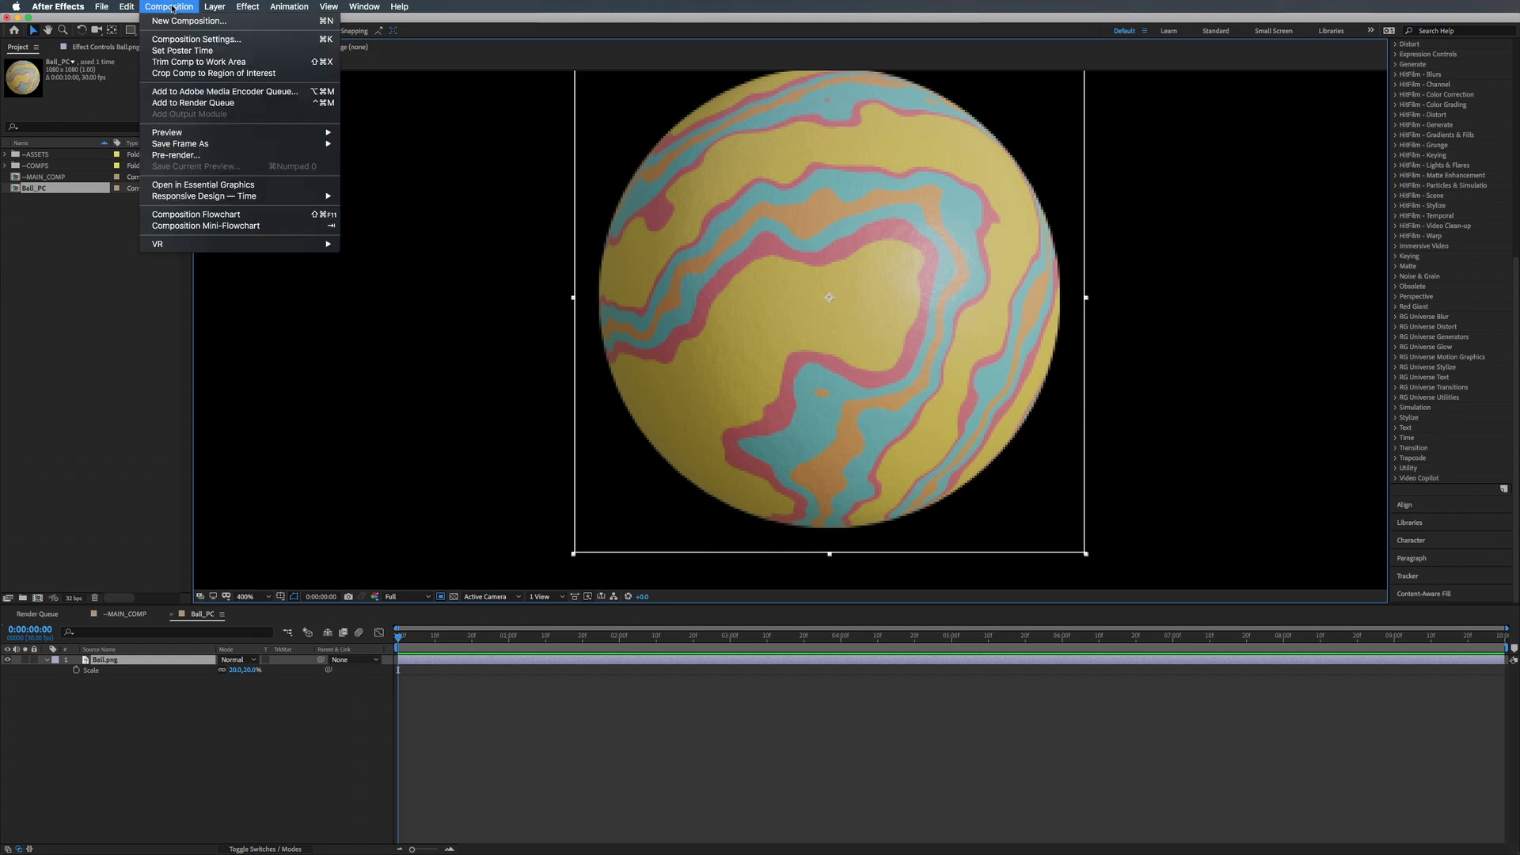
{"action": "left_click", "coordinate": [171, 74]}
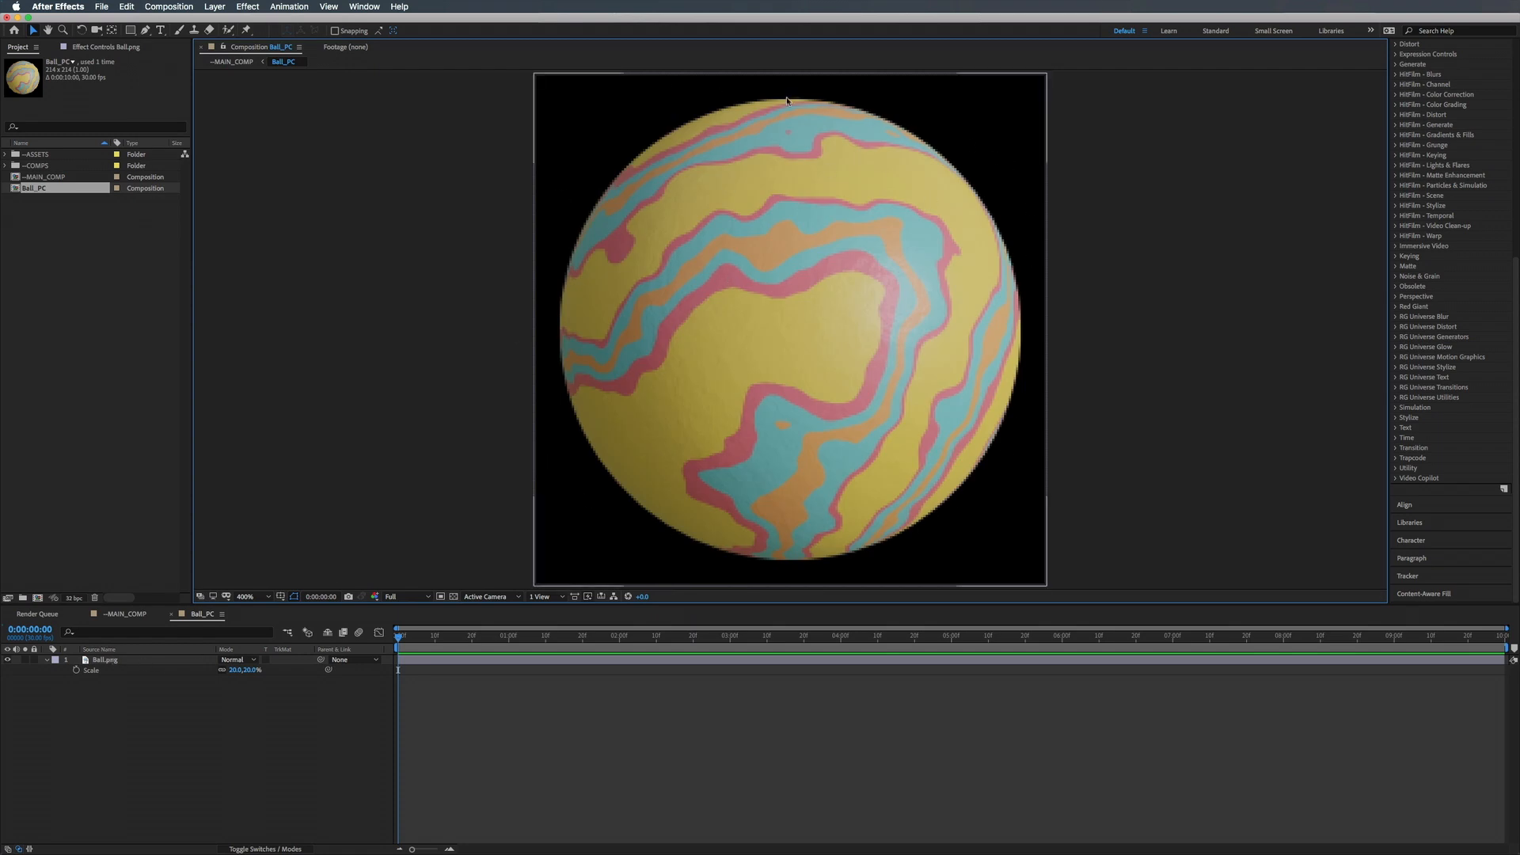
{"action": "left_click", "coordinate": [127, 615]}
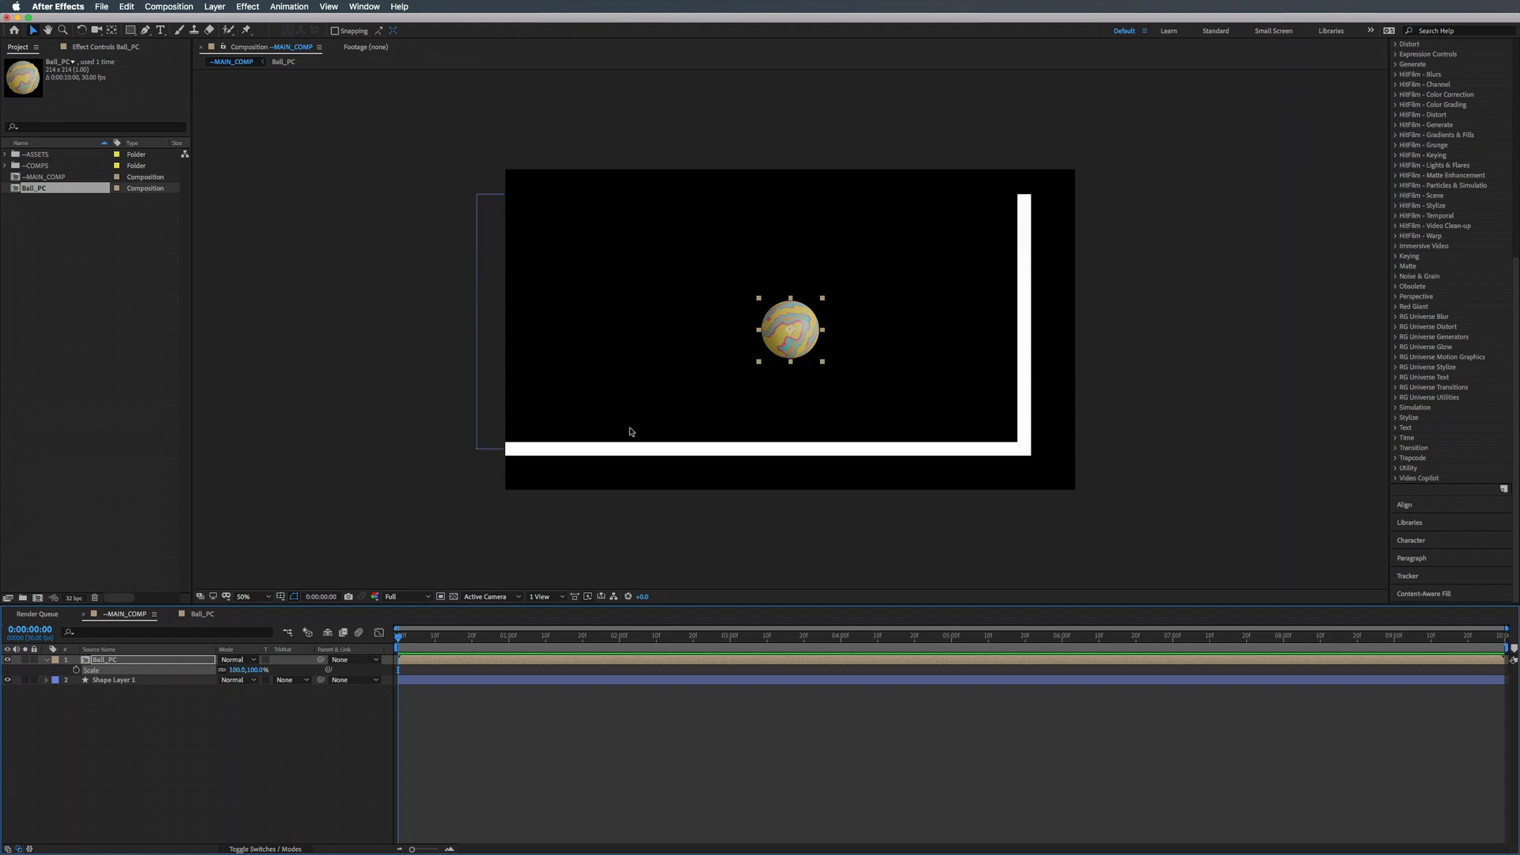
Move the Ball_PC layer near the frame's left edge at about 148, 453 and start Position keyframing at 0:00.
{"action": "left_click_drag", "start_coordinate": [800, 342], "coordinate": [558, 316]}
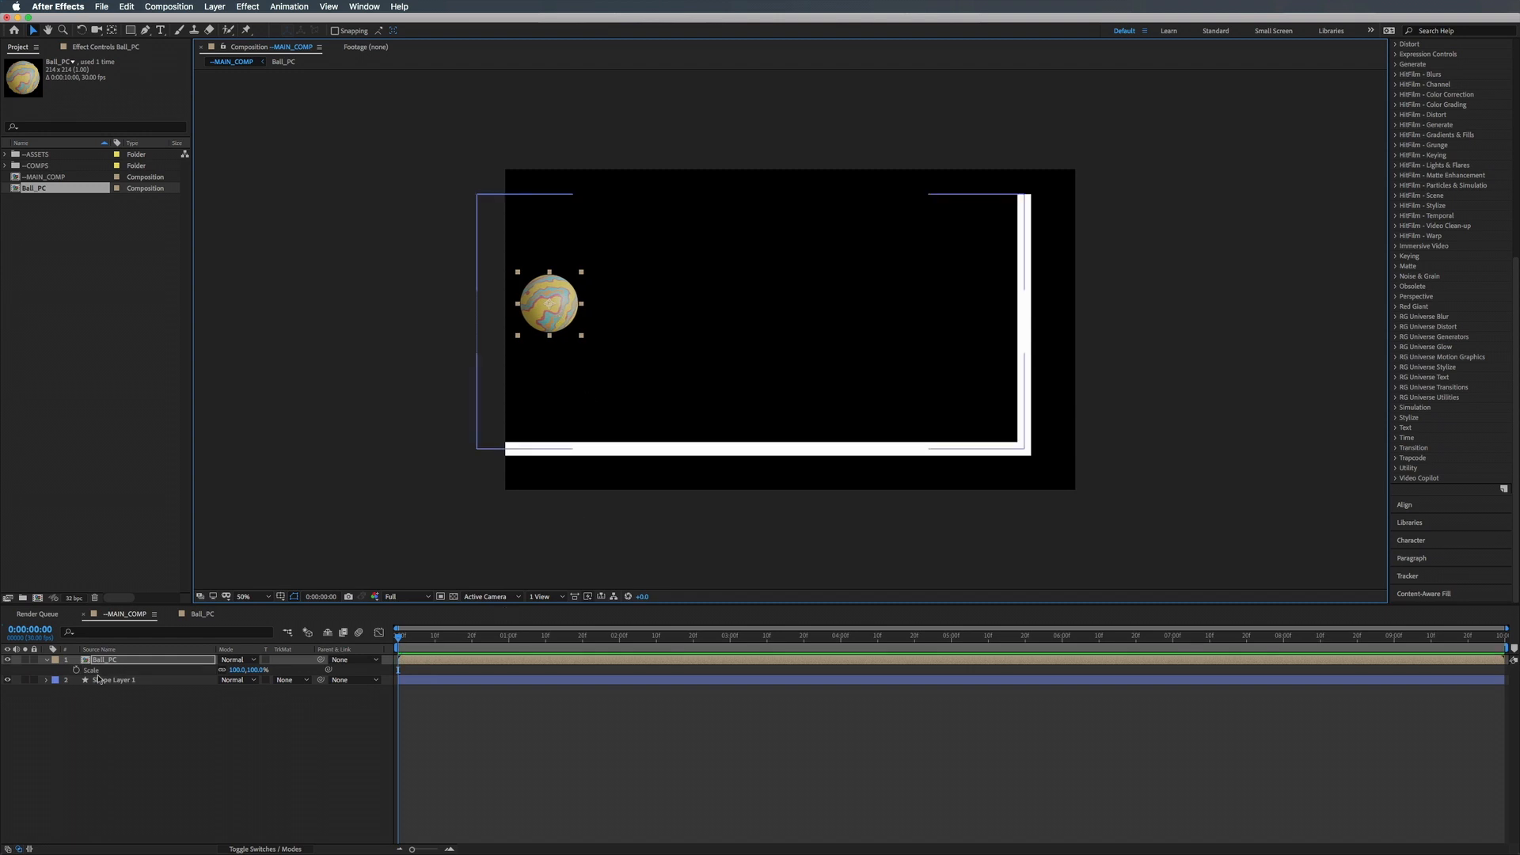
{"action": "key", "text": "p"}
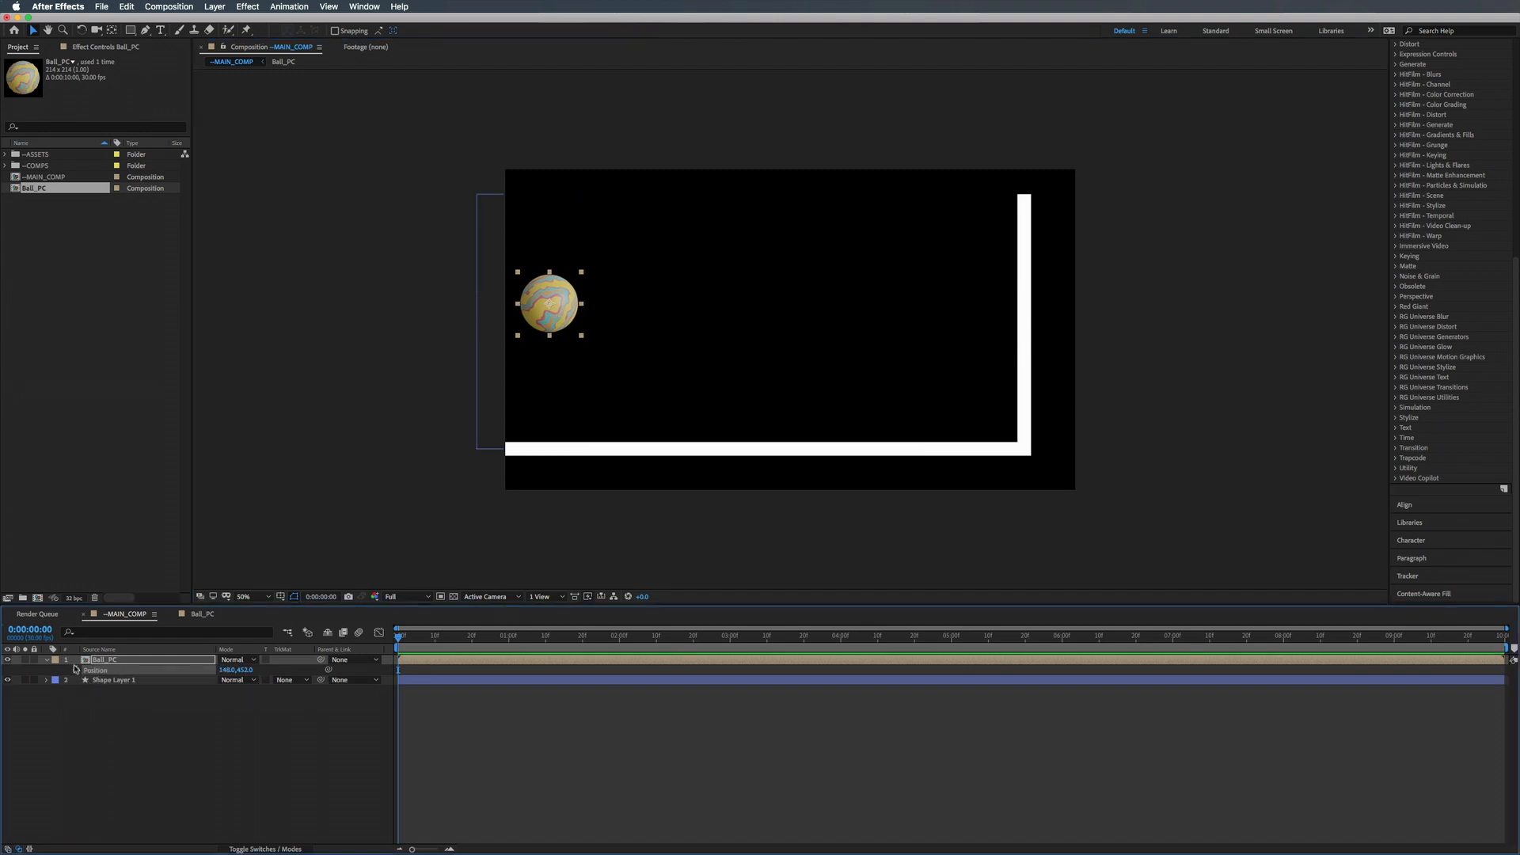
{"action": "left_click", "coordinate": [77, 670]}
Keyframe the ball against the wall at 1:00, at about 1628, 286, and bend its motion path into a high arc.
{"action": "left_click_drag", "start_coordinate": [400, 640], "coordinate": [510, 642]}
{"action": "left_click_drag", "start_coordinate": [566, 318], "coordinate": [839, 80]}
{"action": "left_click_drag", "start_coordinate": [622, 295], "coordinate": [651, 225]}
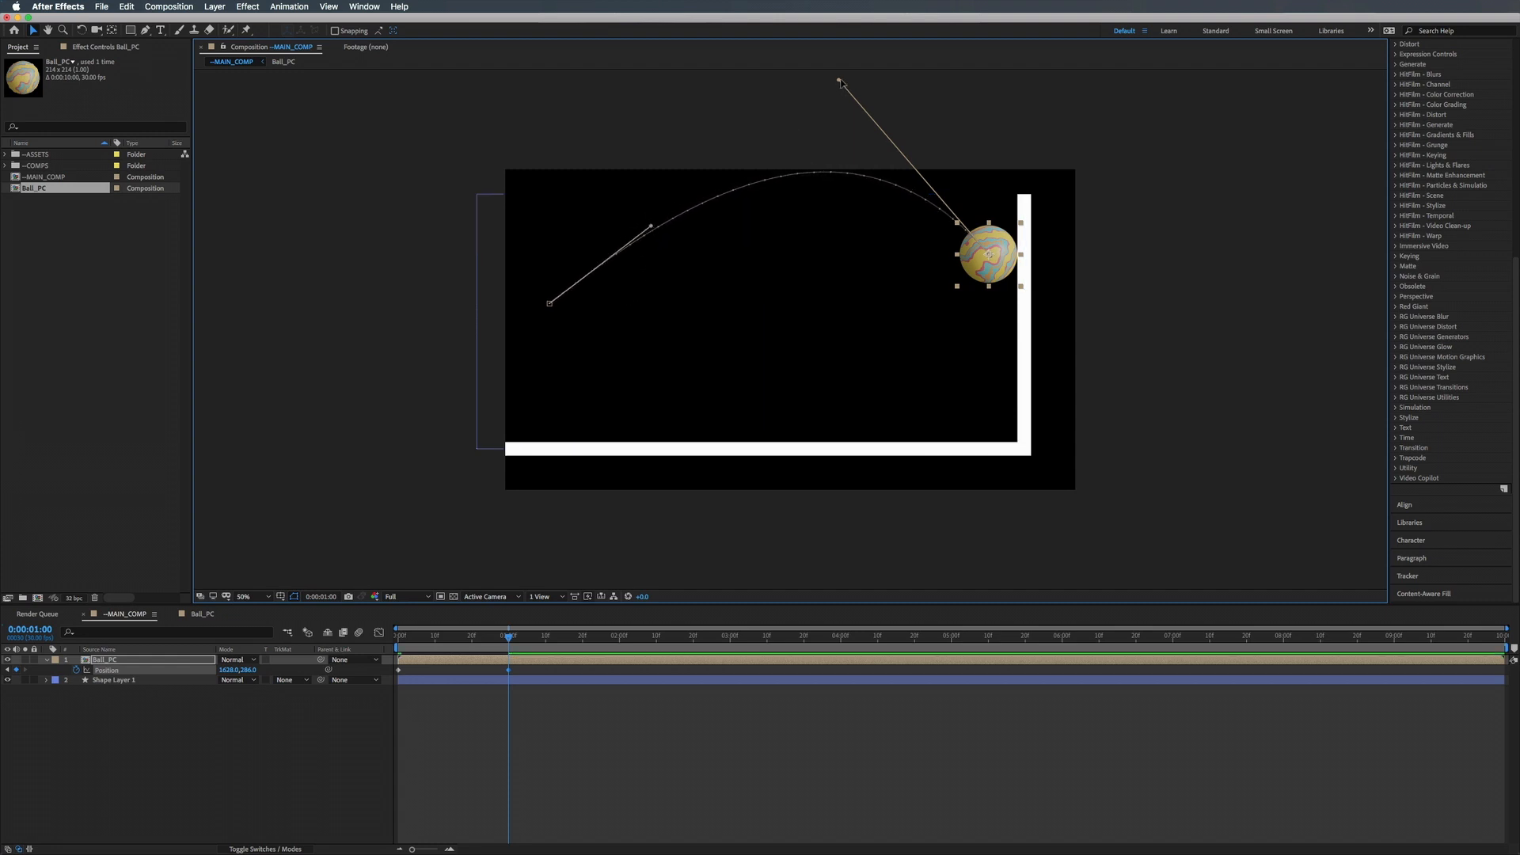
{"action": "left_click_drag", "start_coordinate": [839, 80], "coordinate": [860, 105]}
{"action": "left_click_drag", "start_coordinate": [512, 644], "coordinate": [463, 643]}
Keyframe the ball on the floor at 1:15, at about 1040, 822, and curve the path outward from the wall.
{"action": "left_click_drag", "start_coordinate": [472, 644], "coordinate": [563, 639]}
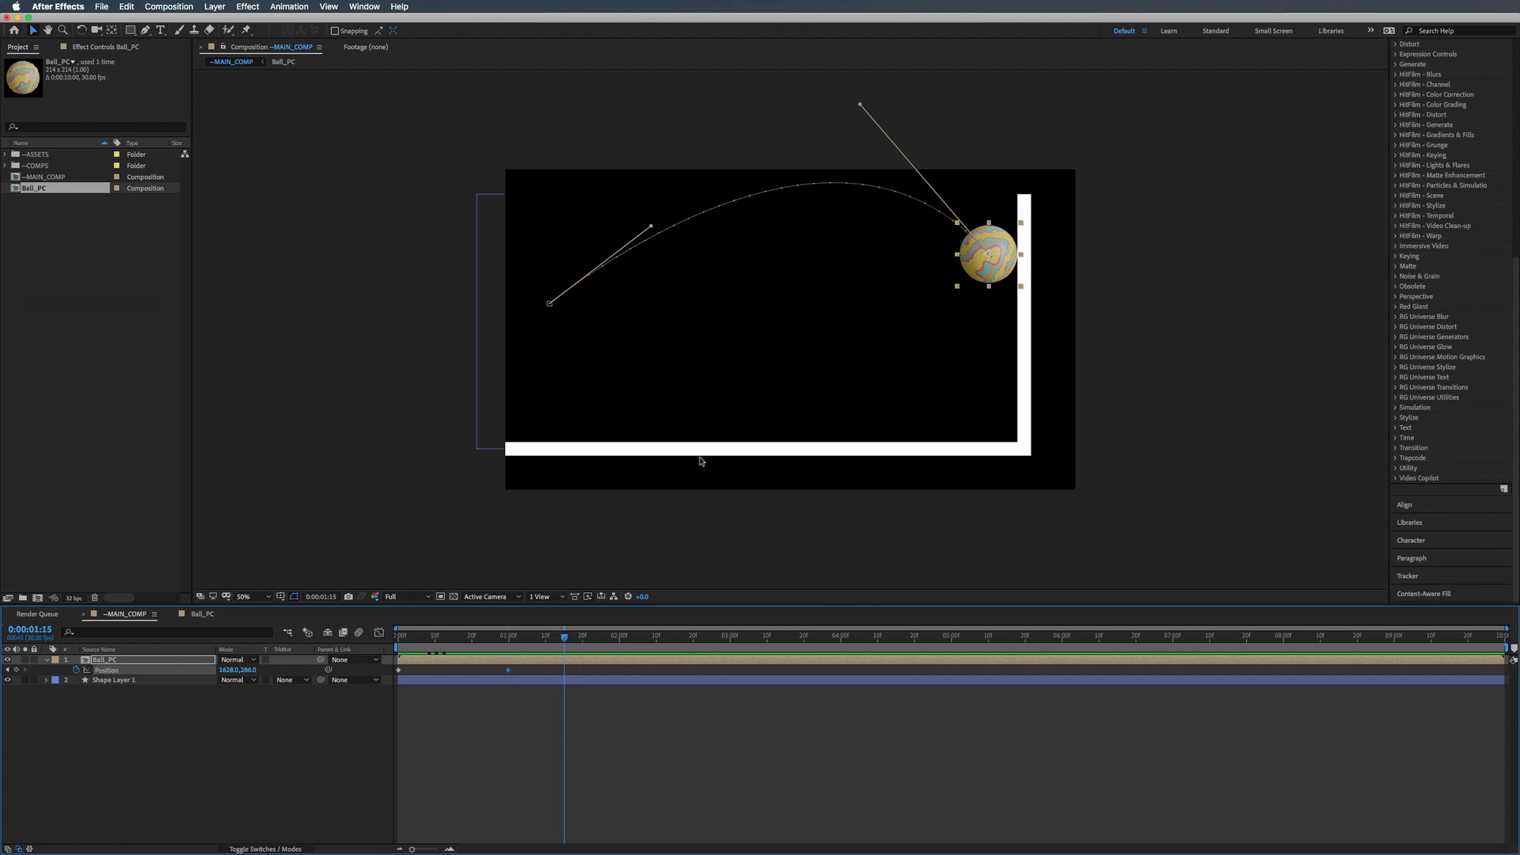
{"action": "left_click_drag", "start_coordinate": [988, 274], "coordinate": [813, 434]}
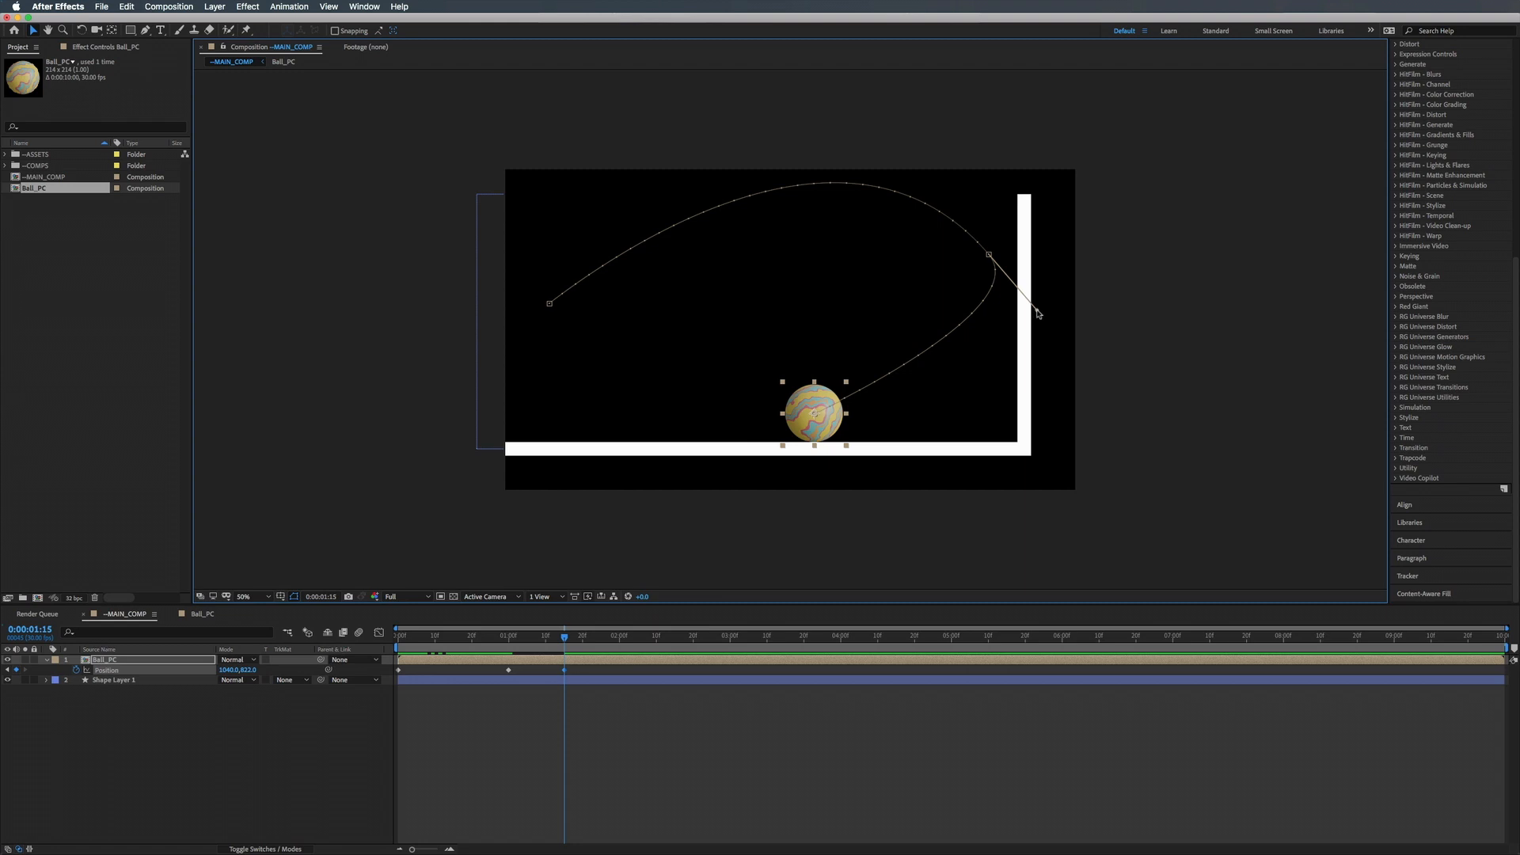
{"action": "left_click_drag", "start_coordinate": [1034, 314], "coordinate": [834, 208]}
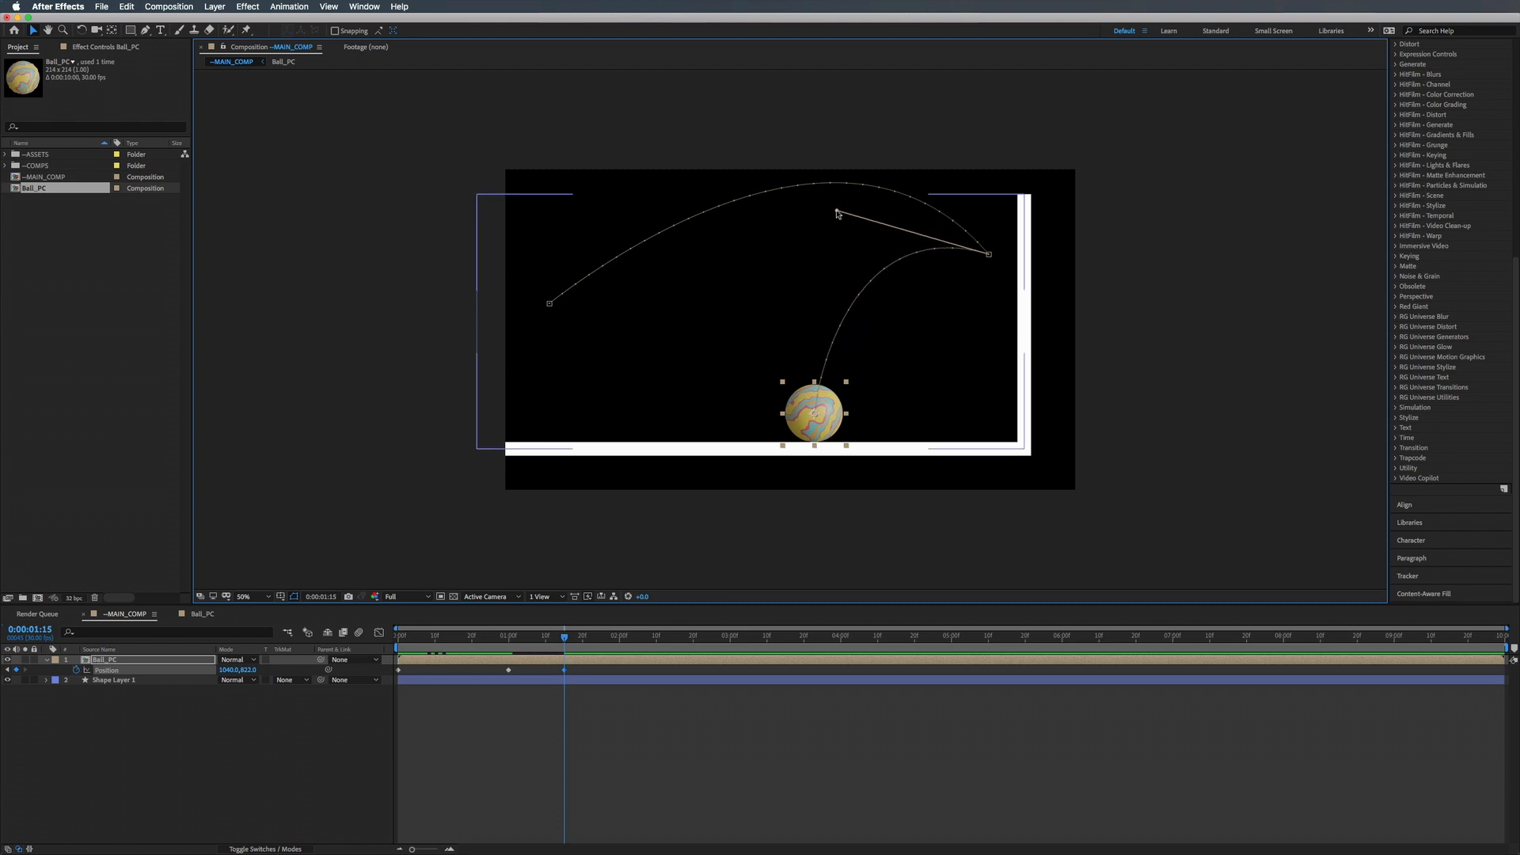
{"action": "left_click_drag", "start_coordinate": [838, 214], "coordinate": [829, 213]}
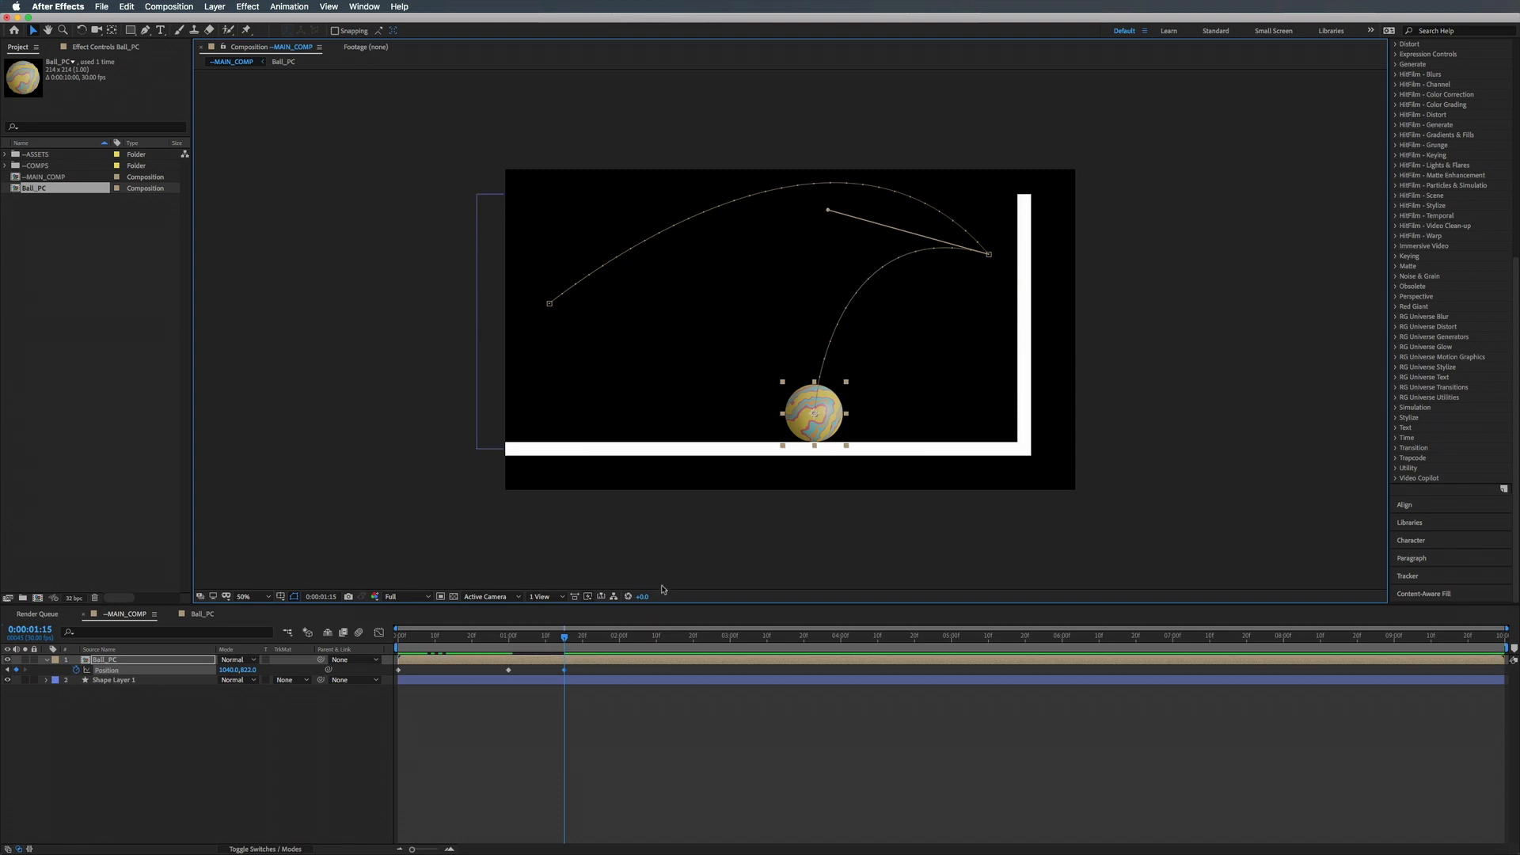
Preview the motion, delay the floor-contact keyframe to 1:20, and play it back again.
{"action": "left_click_drag", "start_coordinate": [565, 637], "coordinate": [329, 637]}
{"action": "key", "text": "space"}
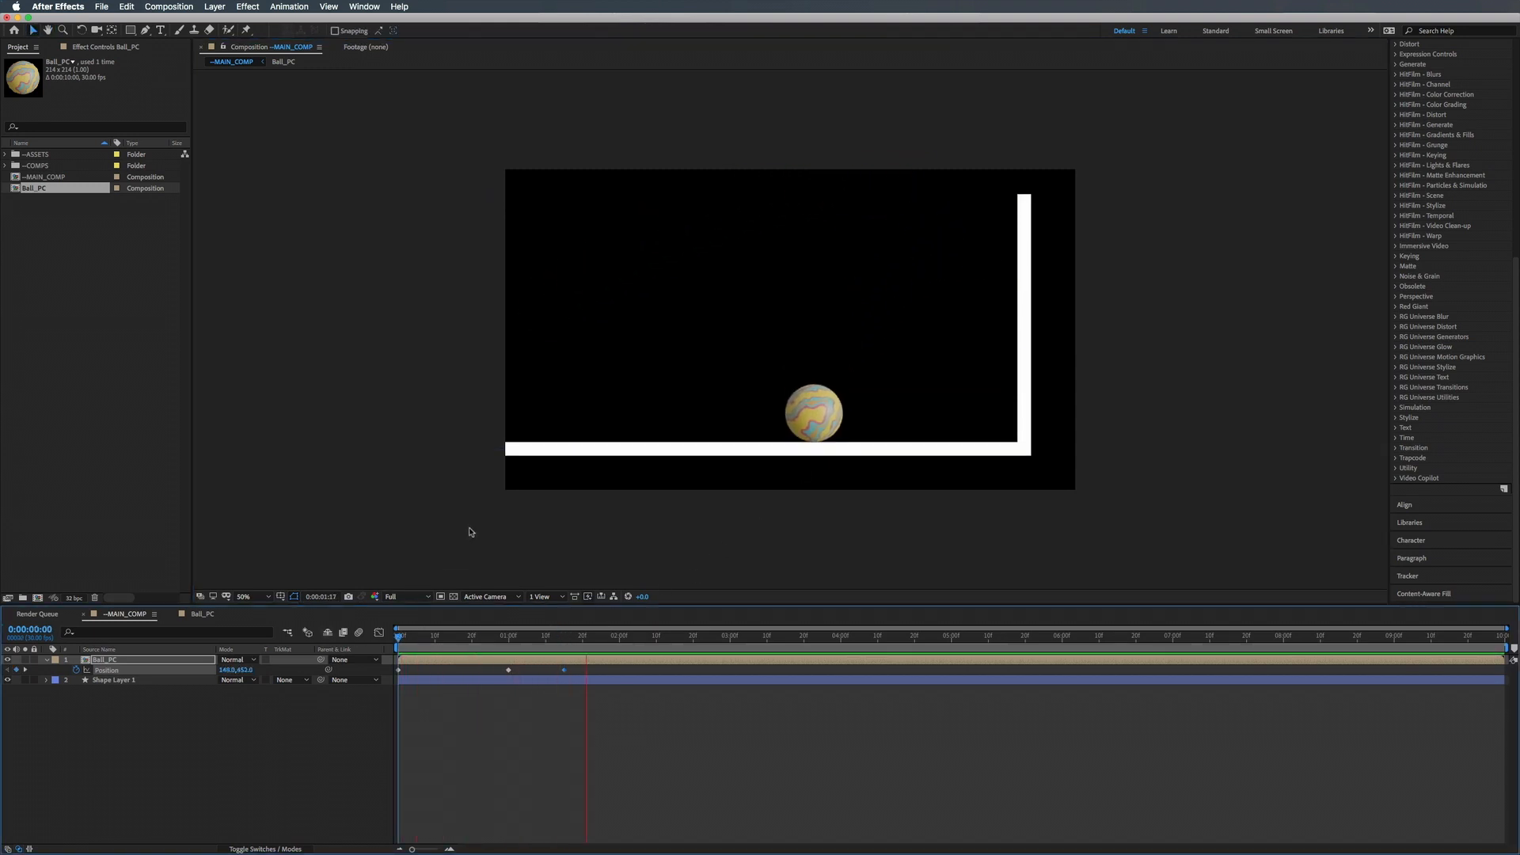
{"action": "key", "text": "space"}
{"action": "left_click_drag", "start_coordinate": [567, 674], "coordinate": [361, 634]}
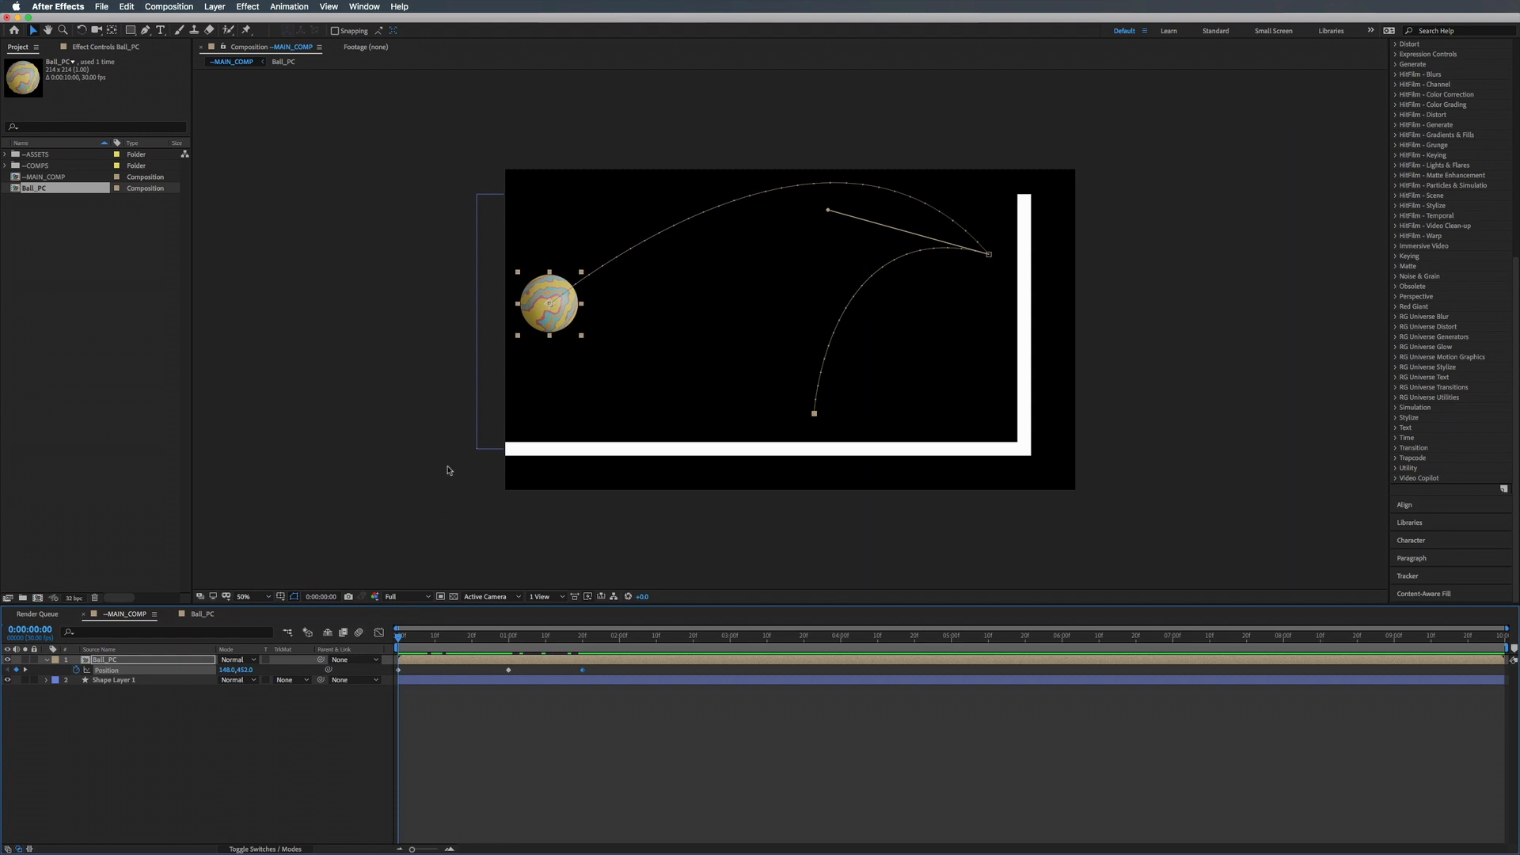
{"action": "key", "text": "space"}
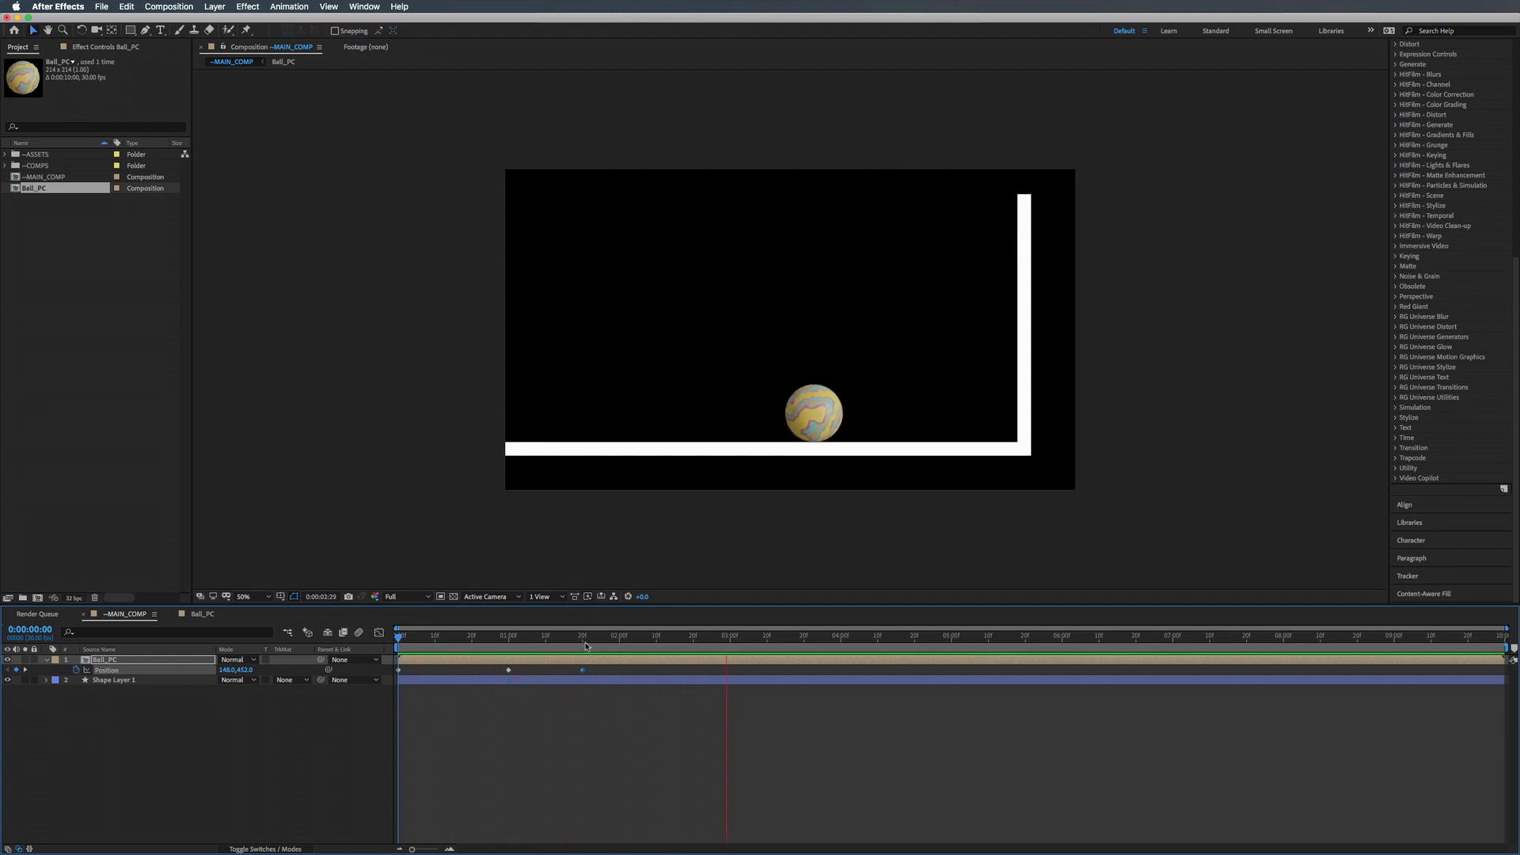
Keyframe the ball farther left along the floor at 2:10, at about 650, 822.
{"action": "left_click", "coordinate": [584, 639]}
{"action": "left_click_drag", "start_coordinate": [586, 643], "coordinate": [655, 640]}
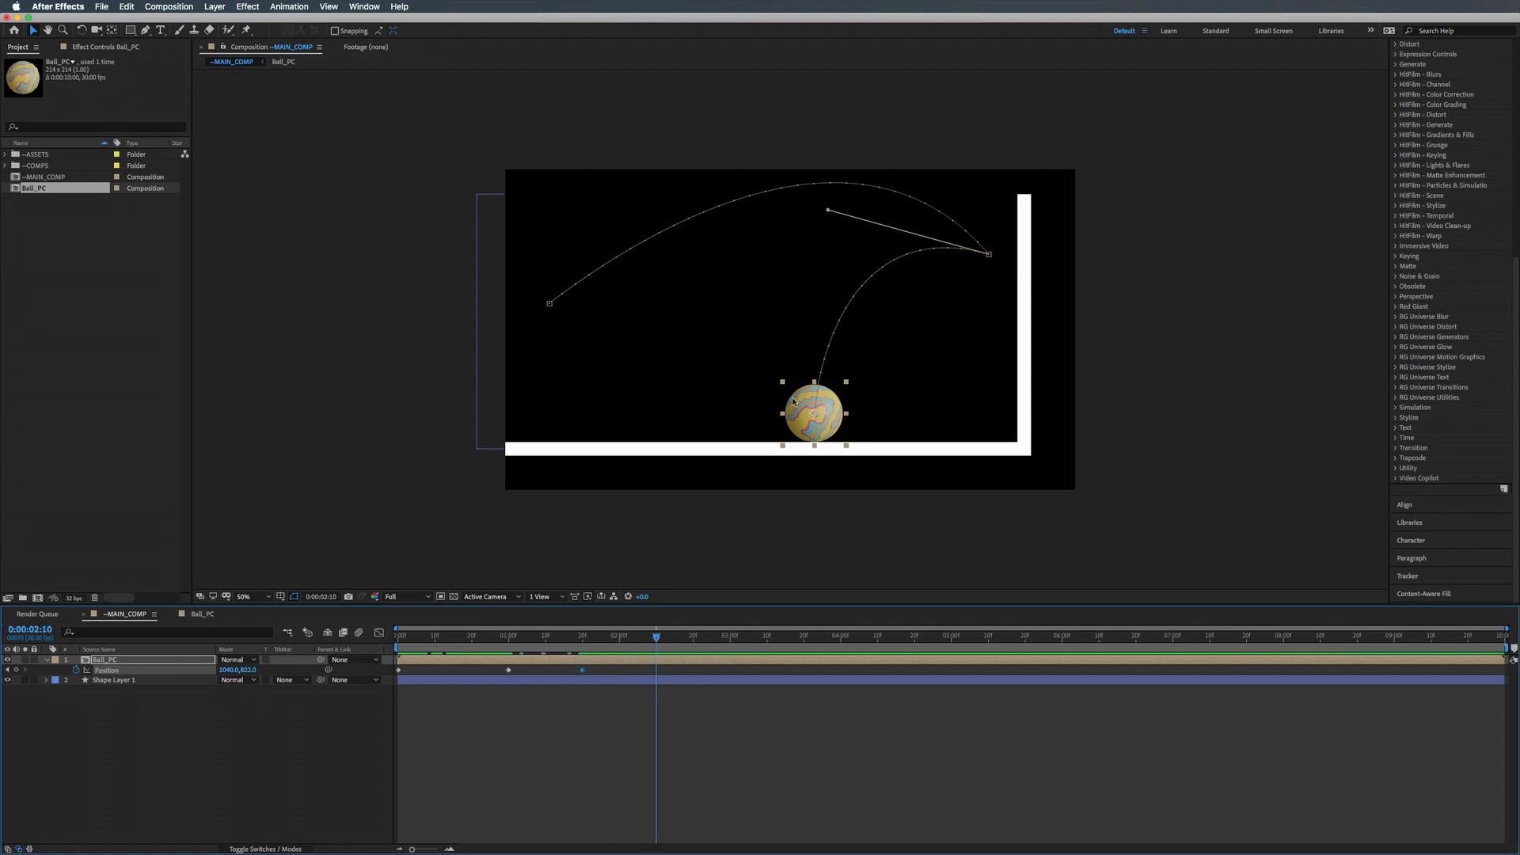
{"action": "left_click_drag", "start_coordinate": [803, 413], "coordinate": [688, 422]}
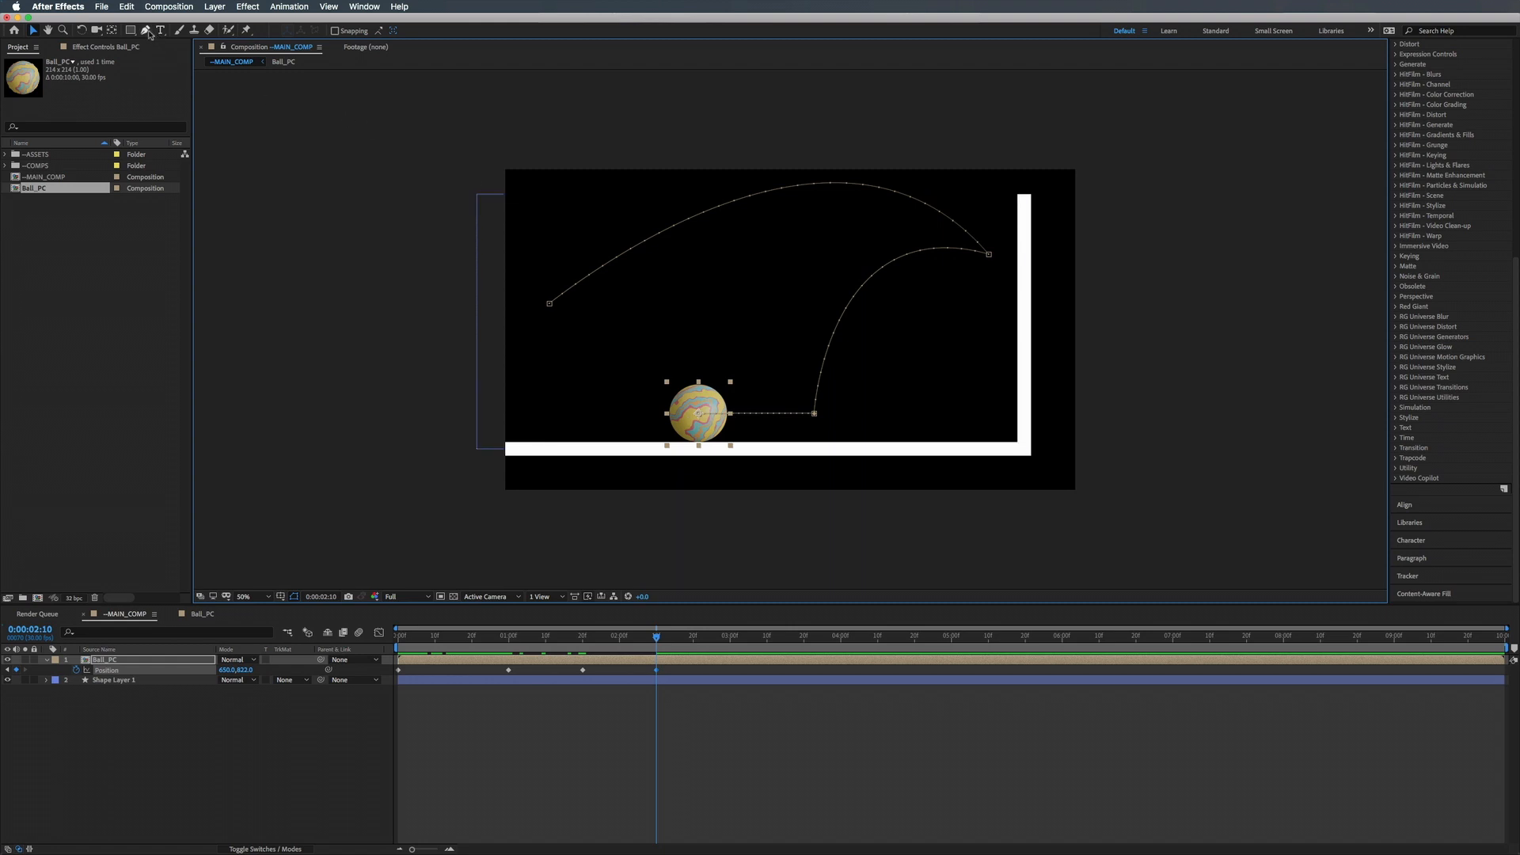
Use the Convert Vertex tool to break the floor-contact point's handles and shape a small bounce arc to the last keyframe.
{"action": "left_click_drag", "start_coordinate": [148, 31], "coordinate": [179, 70]}
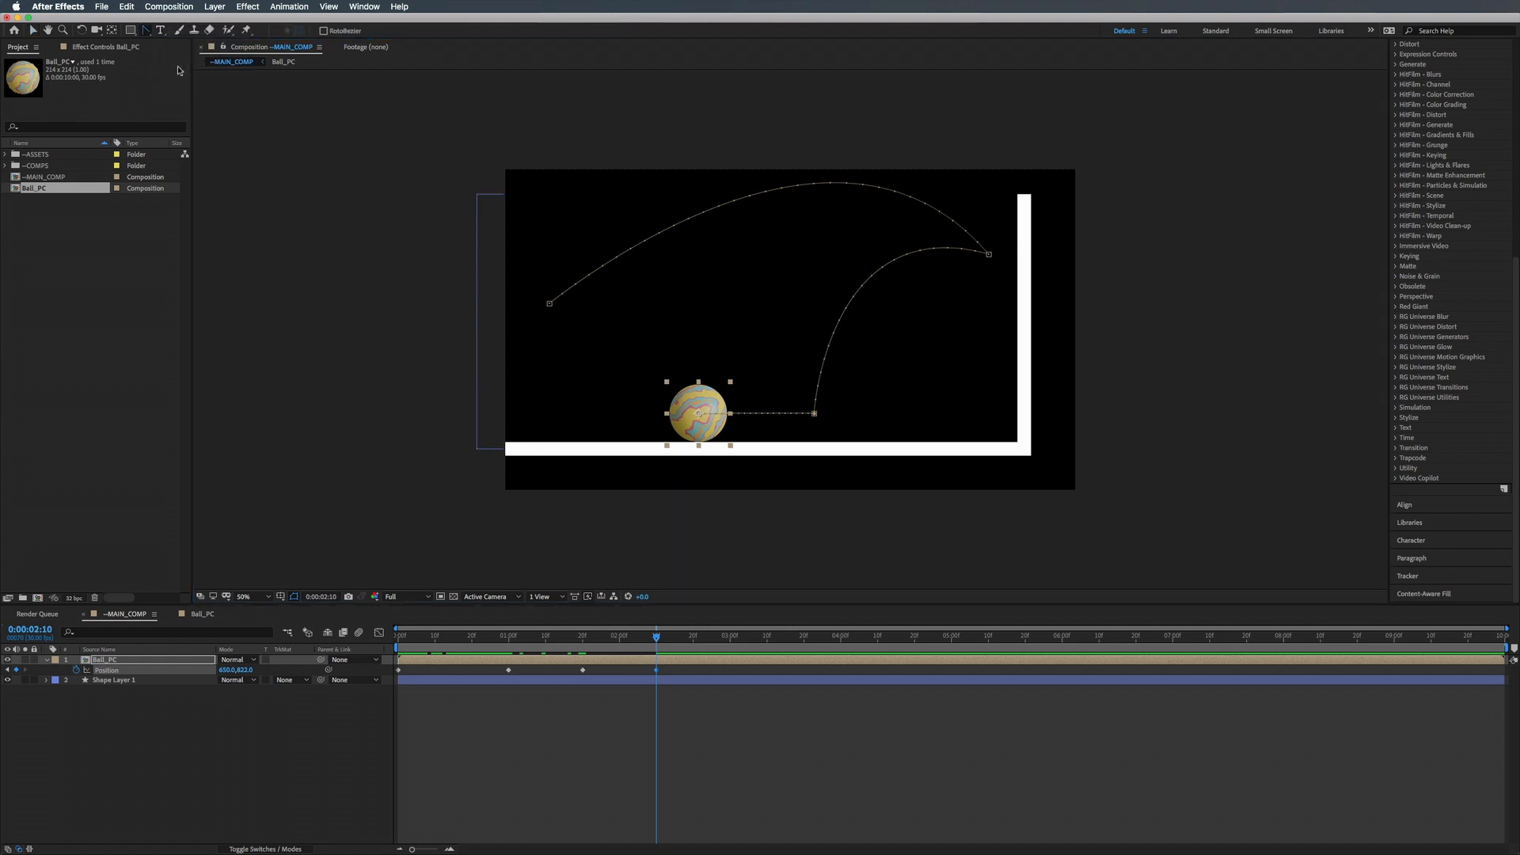
{"action": "left_click", "coordinate": [815, 414]}
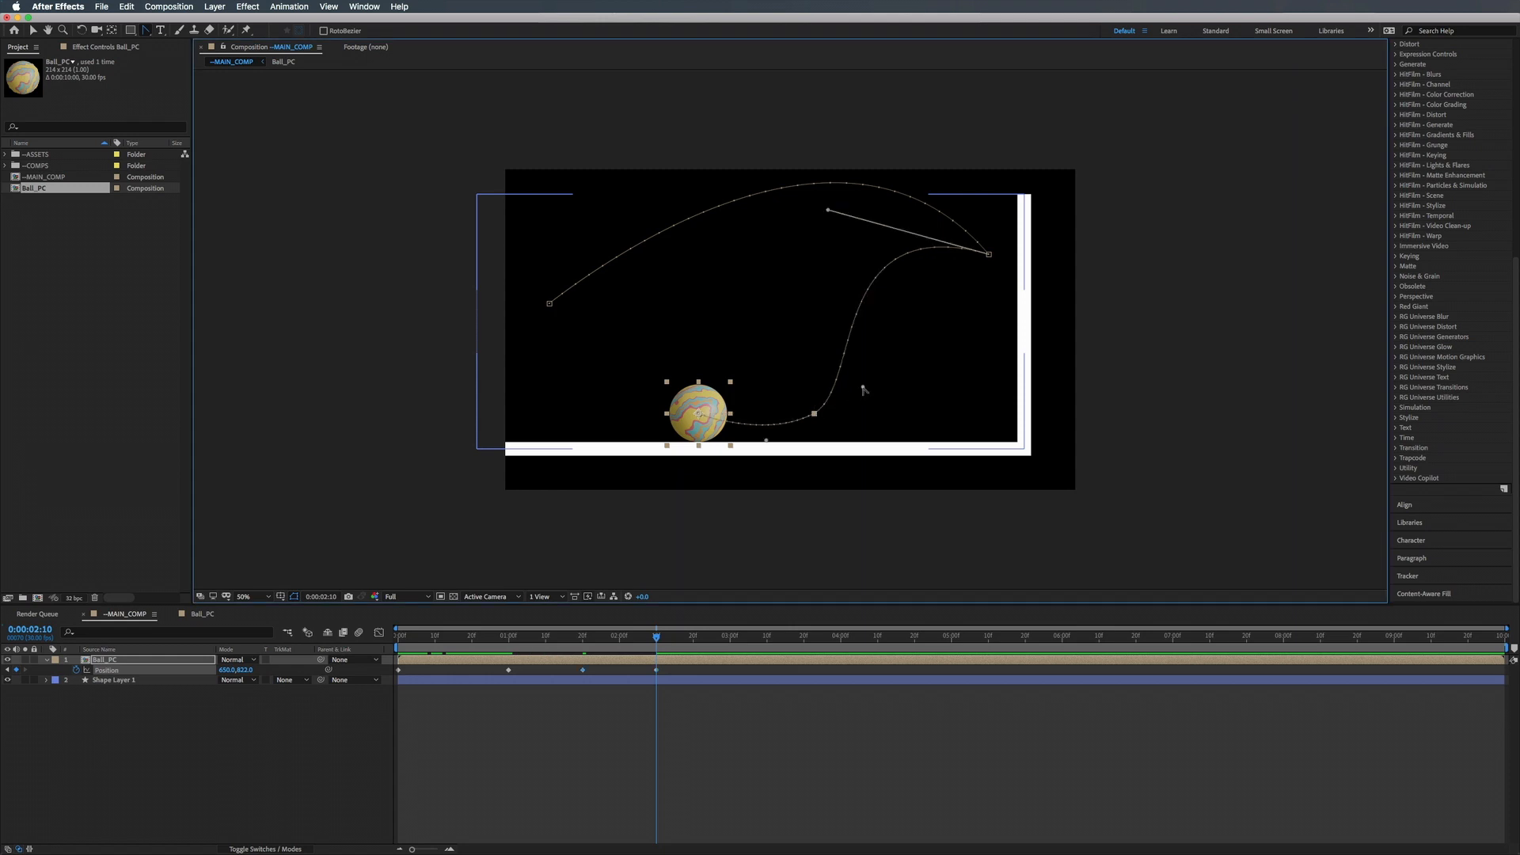
{"action": "left_click_drag", "start_coordinate": [862, 390], "coordinate": [831, 367]}
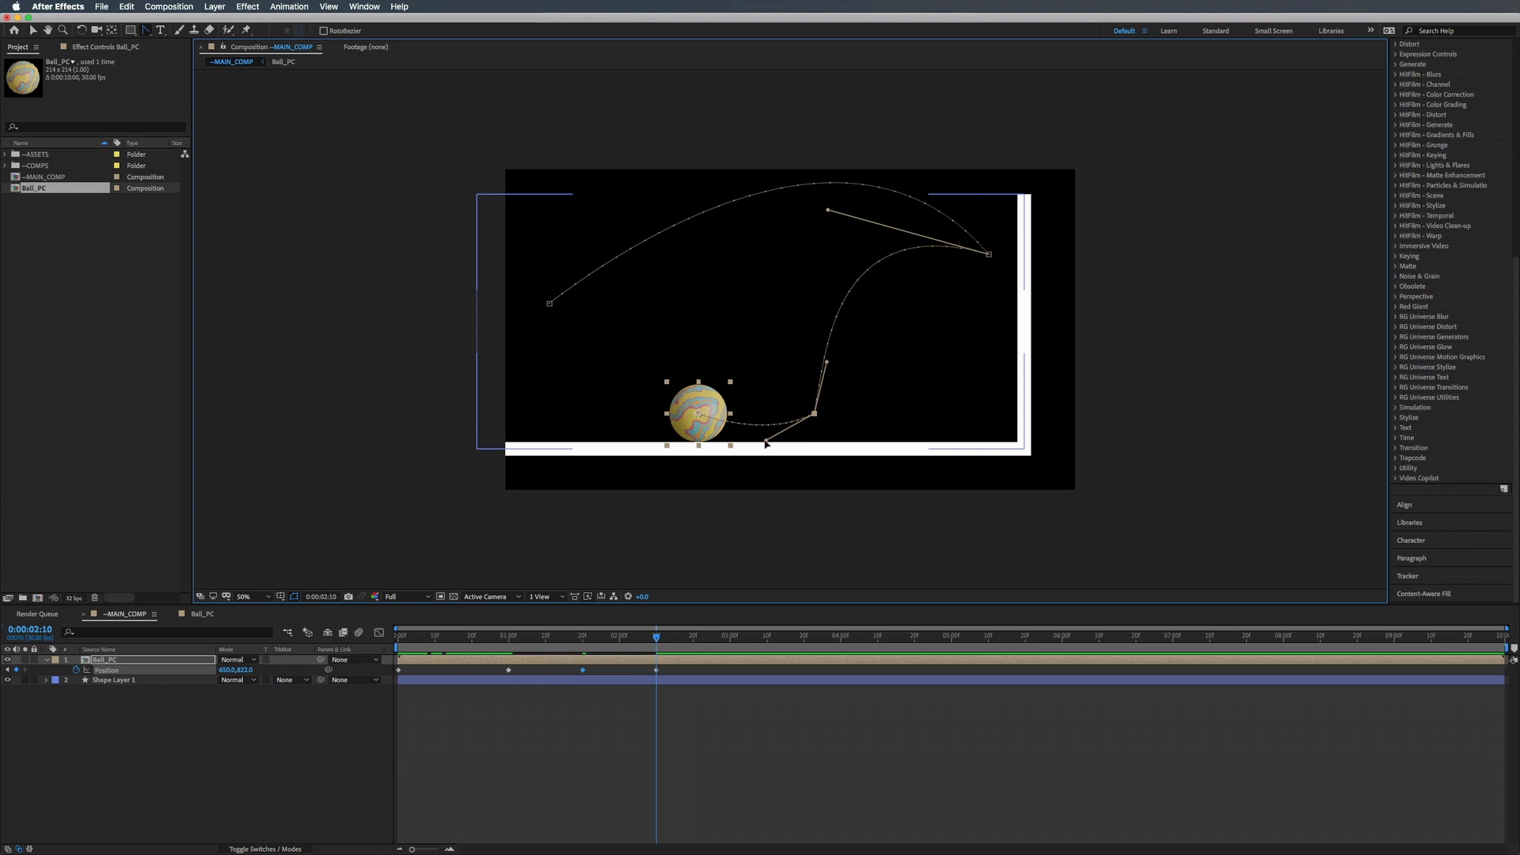
{"action": "left_click_drag", "start_coordinate": [750, 409], "coordinate": [767, 338]}
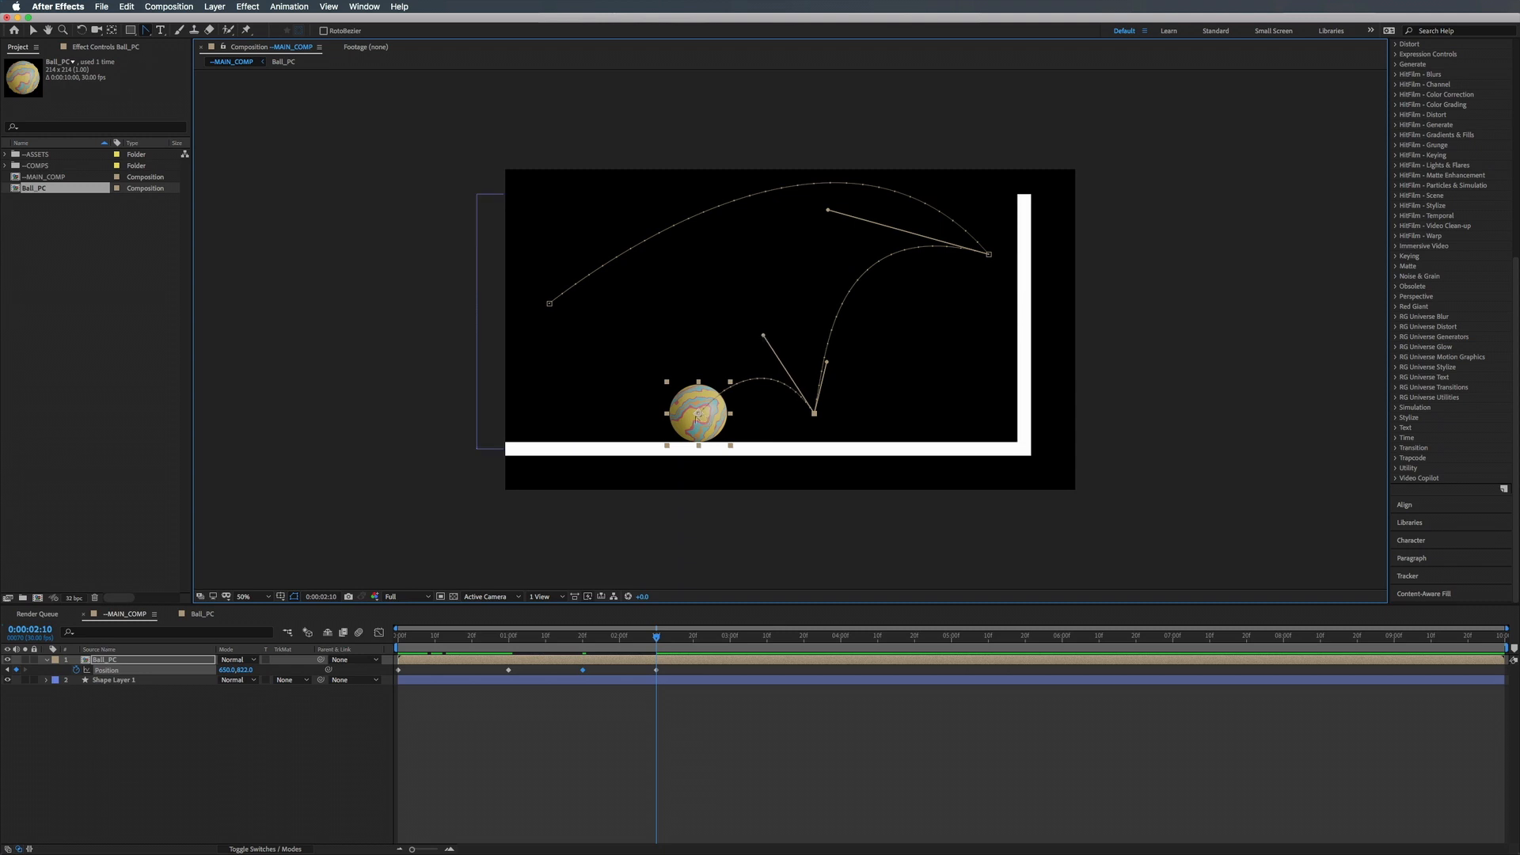
{"action": "left_click_drag", "start_coordinate": [699, 415], "coordinate": [711, 415]}
Shift both floor keyframes about 160 px left, putting the last at about 490, 822, and preview the bounce.
{"action": "left_click_drag", "start_coordinate": [653, 638], "coordinate": [358, 637]}
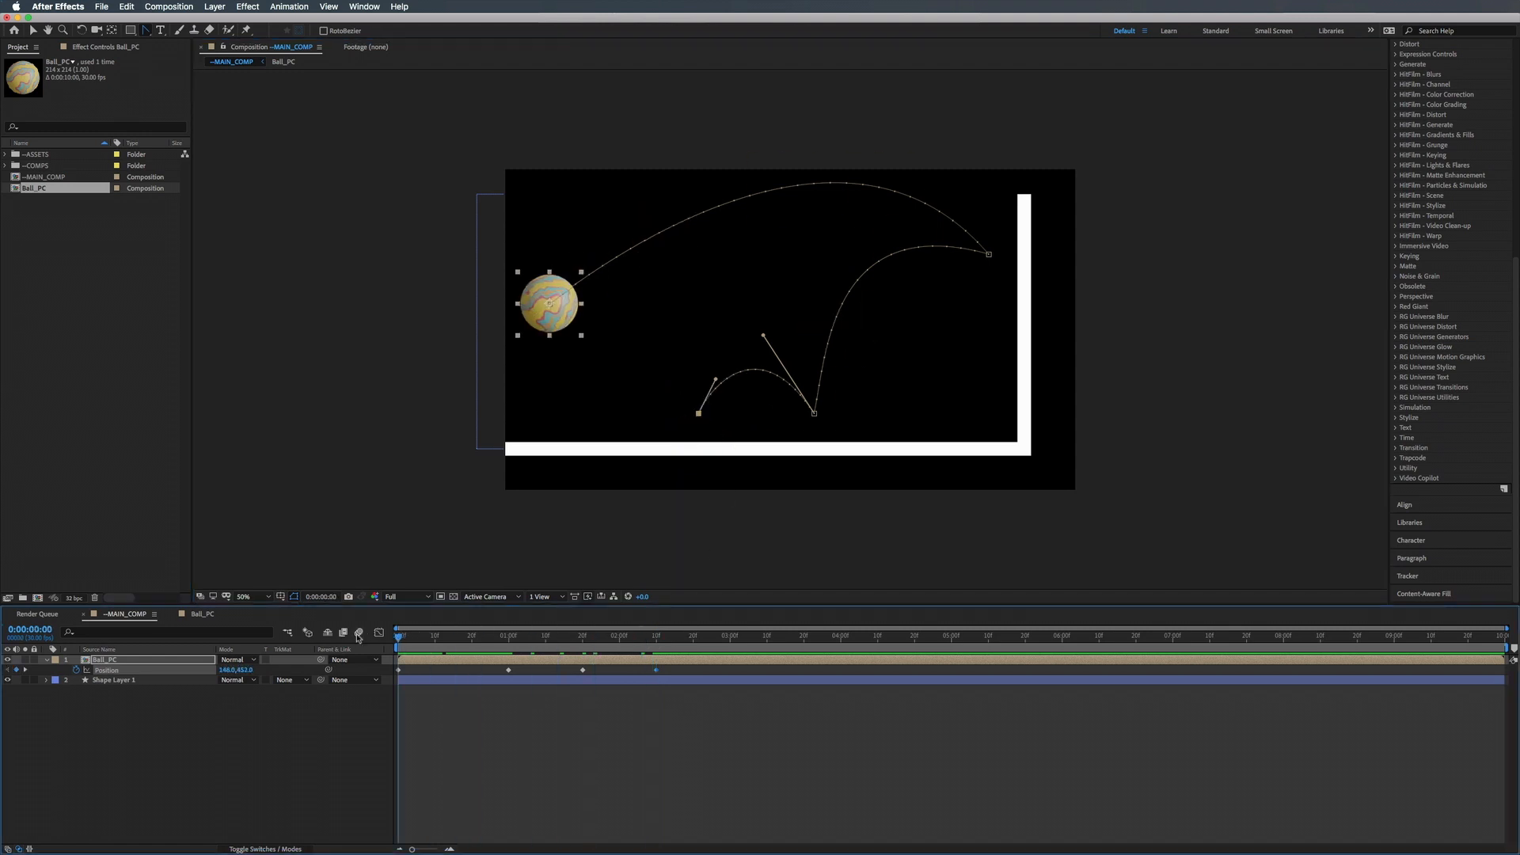
{"action": "key", "text": "space"}
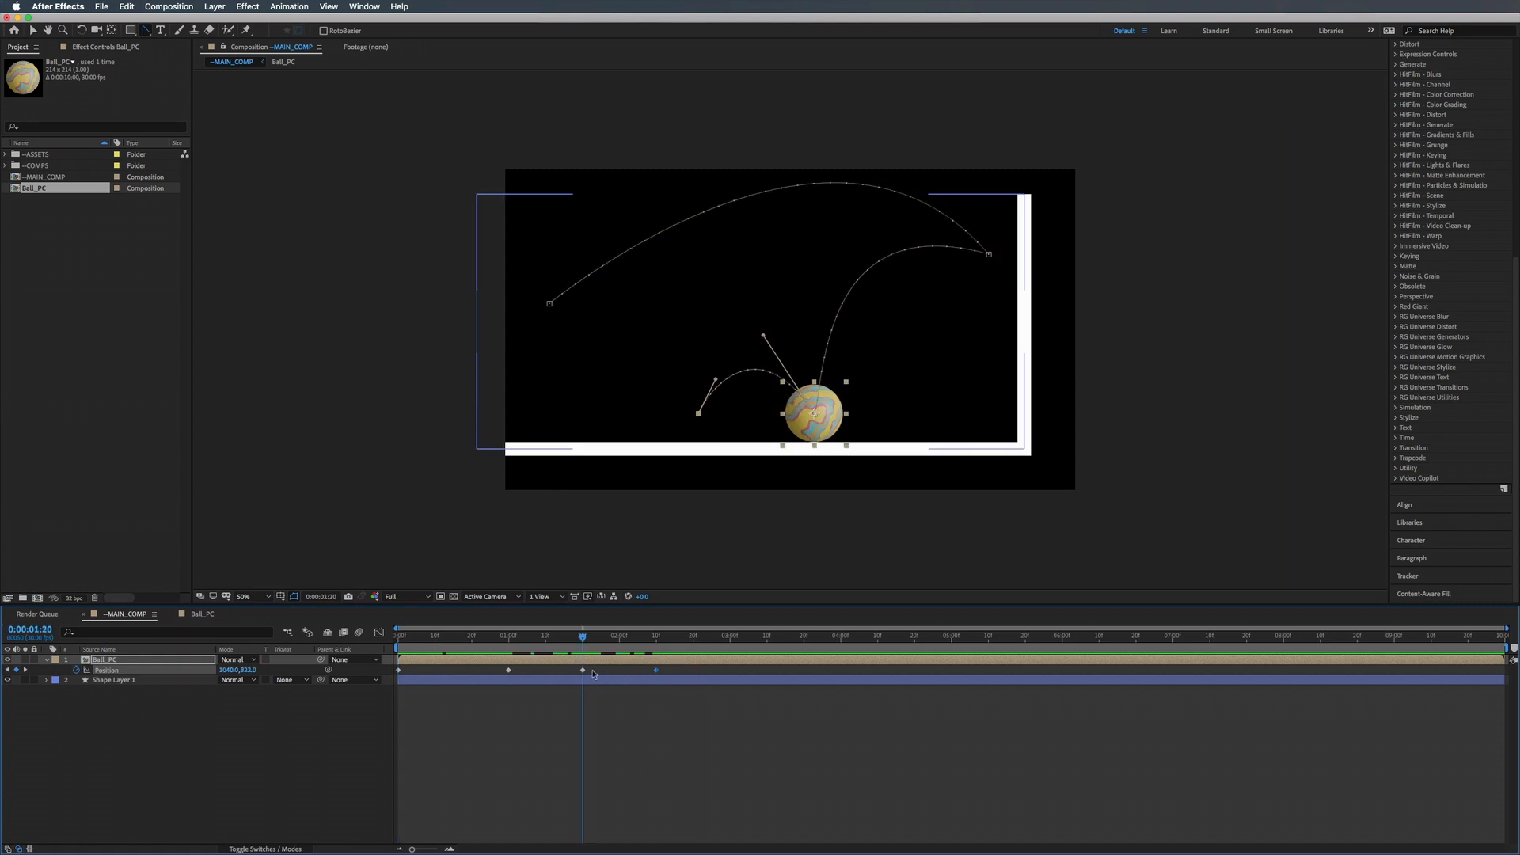
{"action": "left_click_drag", "start_coordinate": [792, 430], "coordinate": [752, 426]}
{"action": "key", "text": "space"}
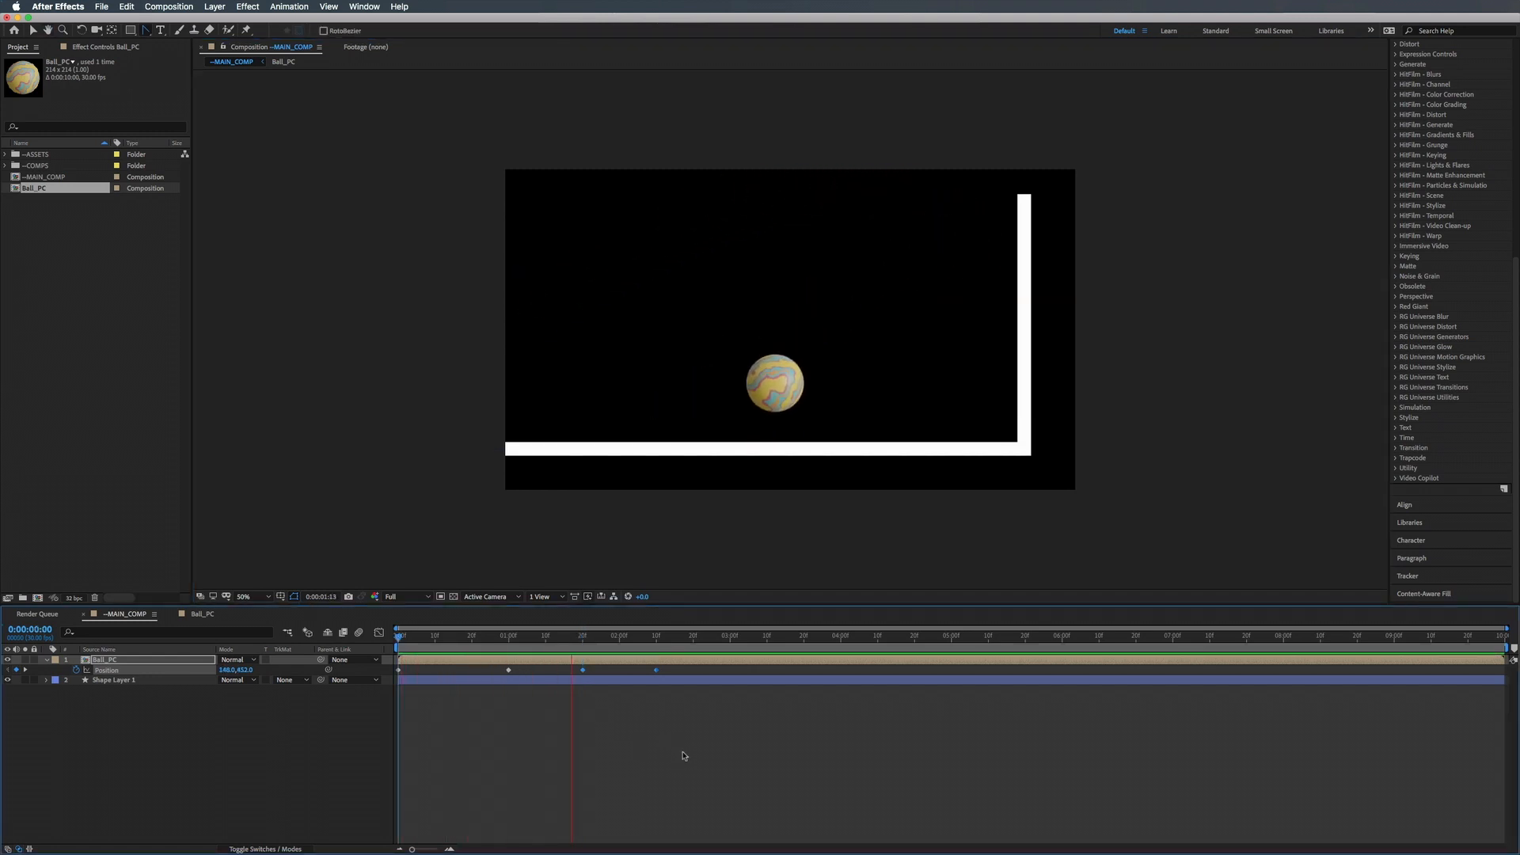
{"action": "key", "text": "space"}
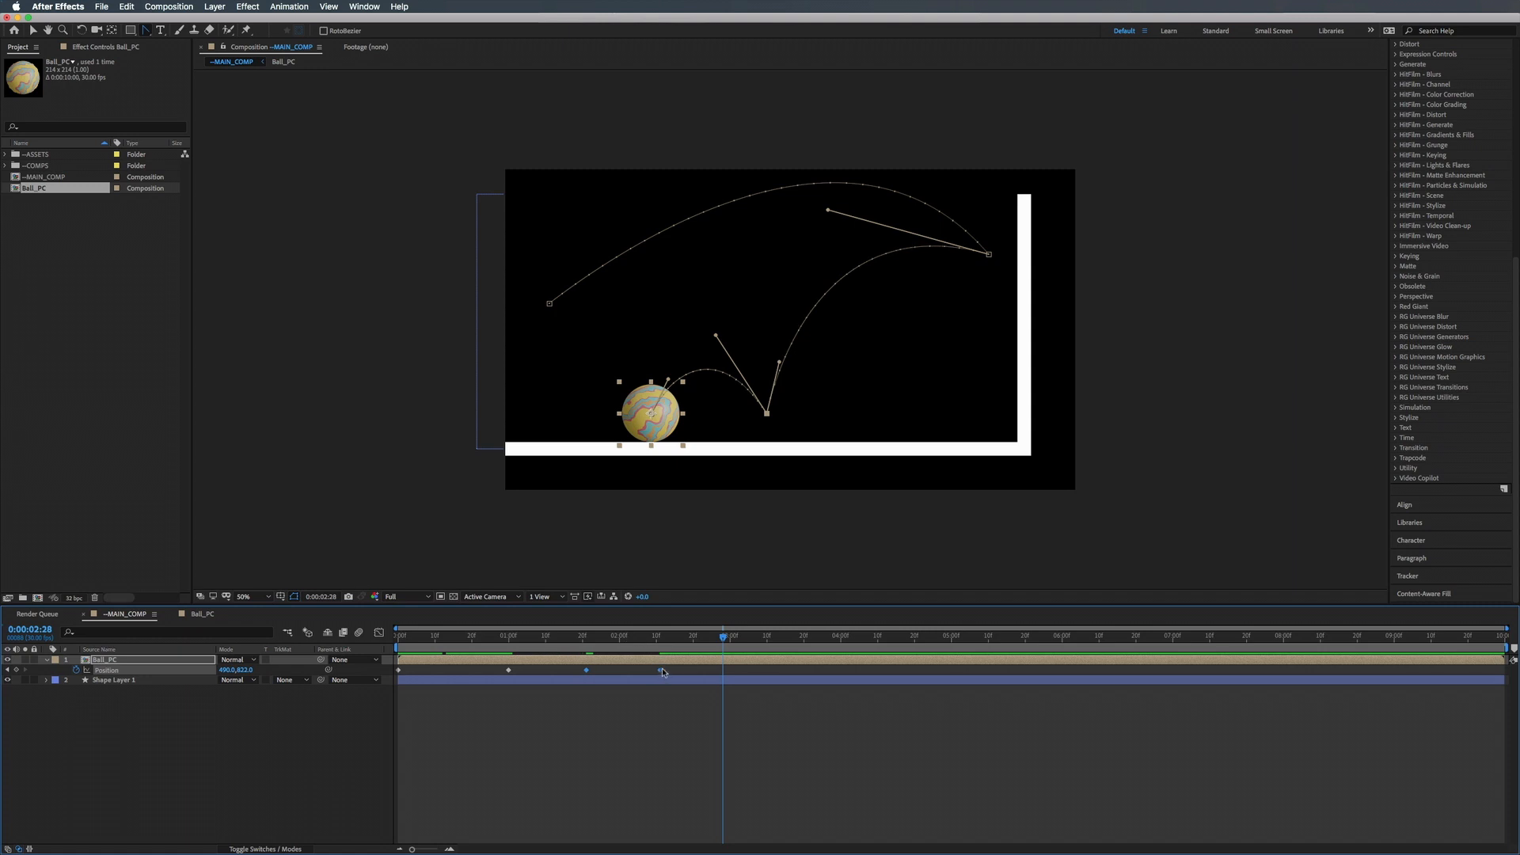
Delay both floor keyframes by about 6 frames and preview the animation from the start.
{"action": "left_click_drag", "start_coordinate": [662, 672], "coordinate": [677, 672]}
{"action": "key", "text": "Home"}
{"action": "key", "text": "space"}
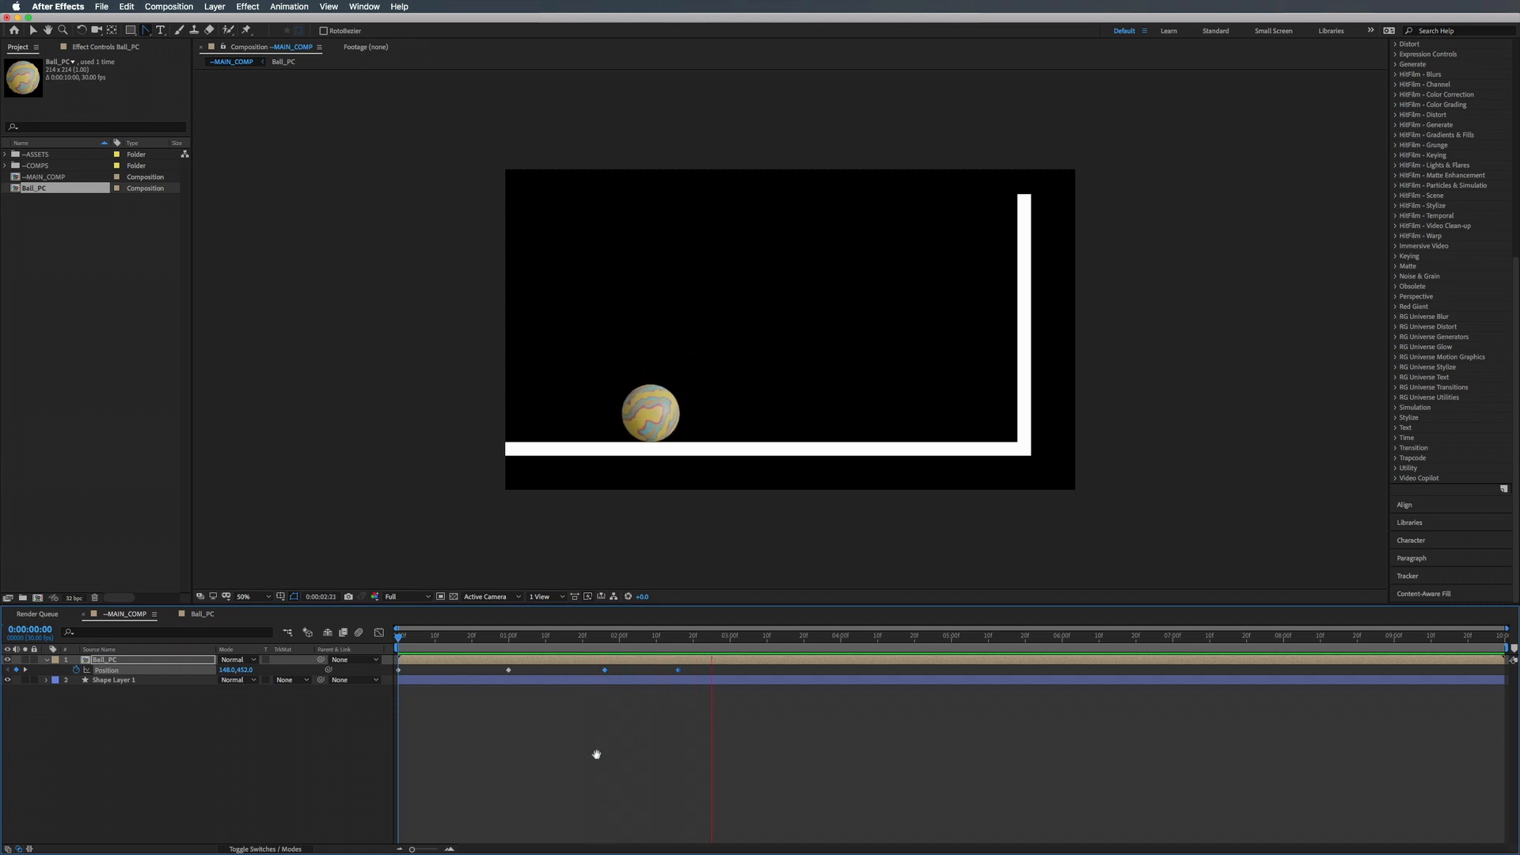
{"action": "key", "text": "space"}
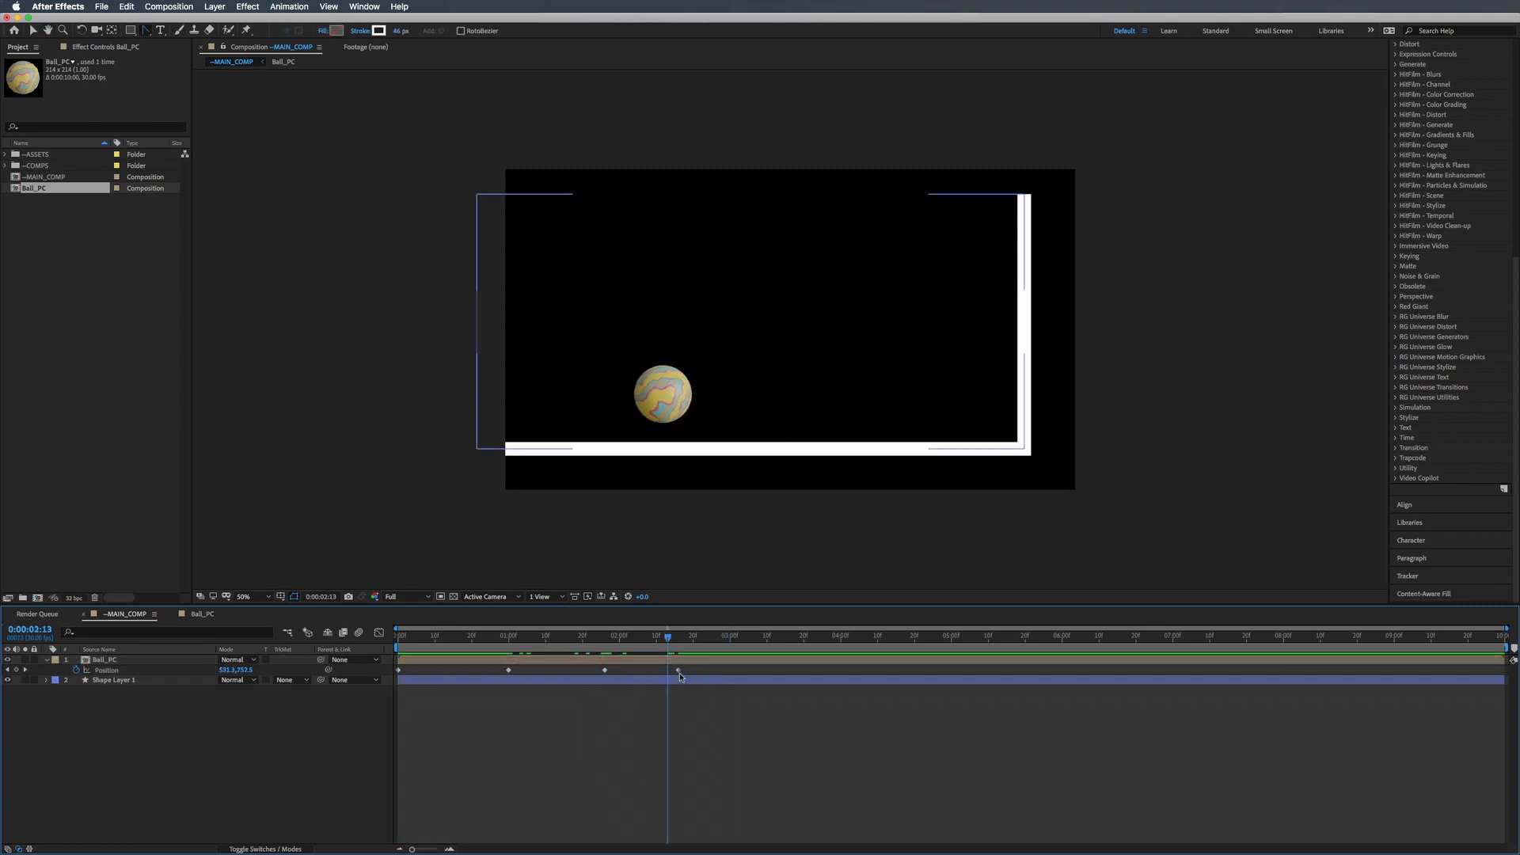
Move the last Position keyframe earlier, to about 2:13, and preview the faster second bounce.
{"action": "left_click_drag", "start_coordinate": [677, 671], "coordinate": [395, 640]}
{"action": "key", "text": "space"}
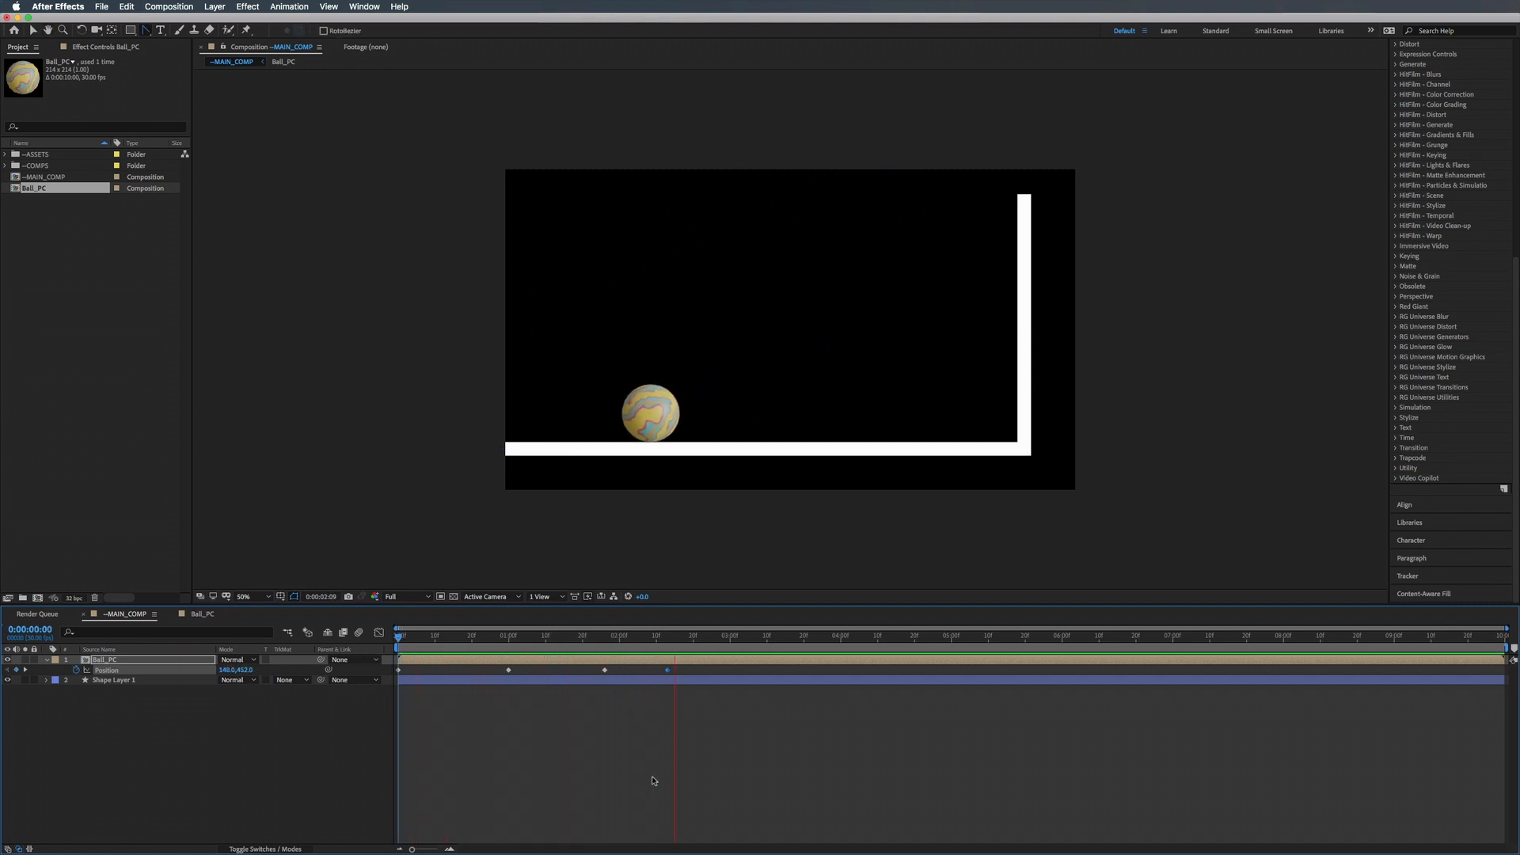
{"action": "key", "text": "space"}
Retime the first floor keyframe to about 1:23 and the last to about 2:08, and preview the result.
{"action": "left_click_drag", "start_coordinate": [675, 642], "coordinate": [592, 671]}
{"action": "left_click", "coordinate": [663, 672]}
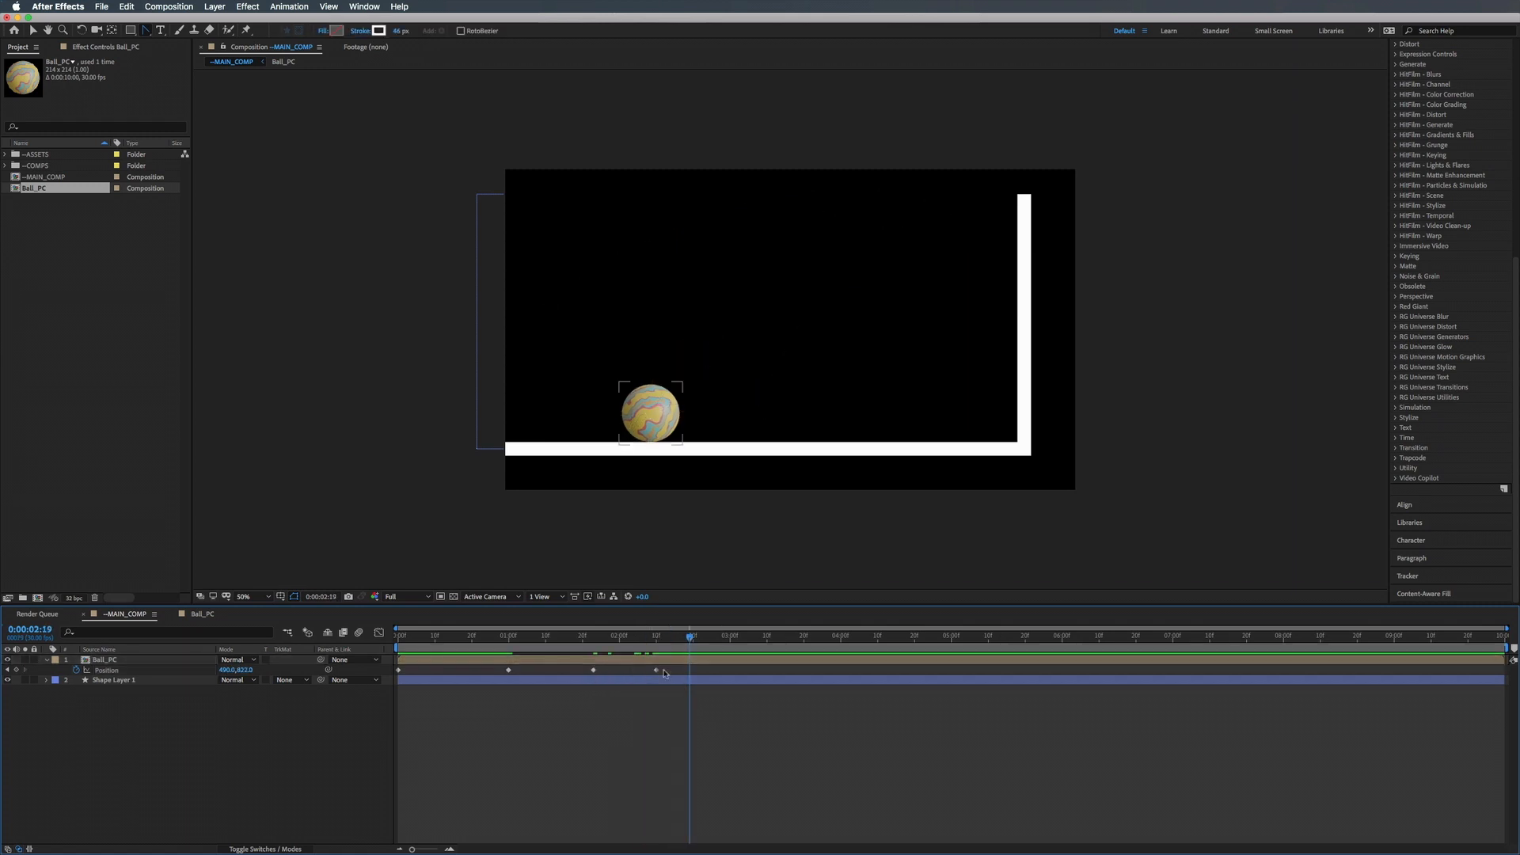
{"action": "left_click", "coordinate": [657, 671]}
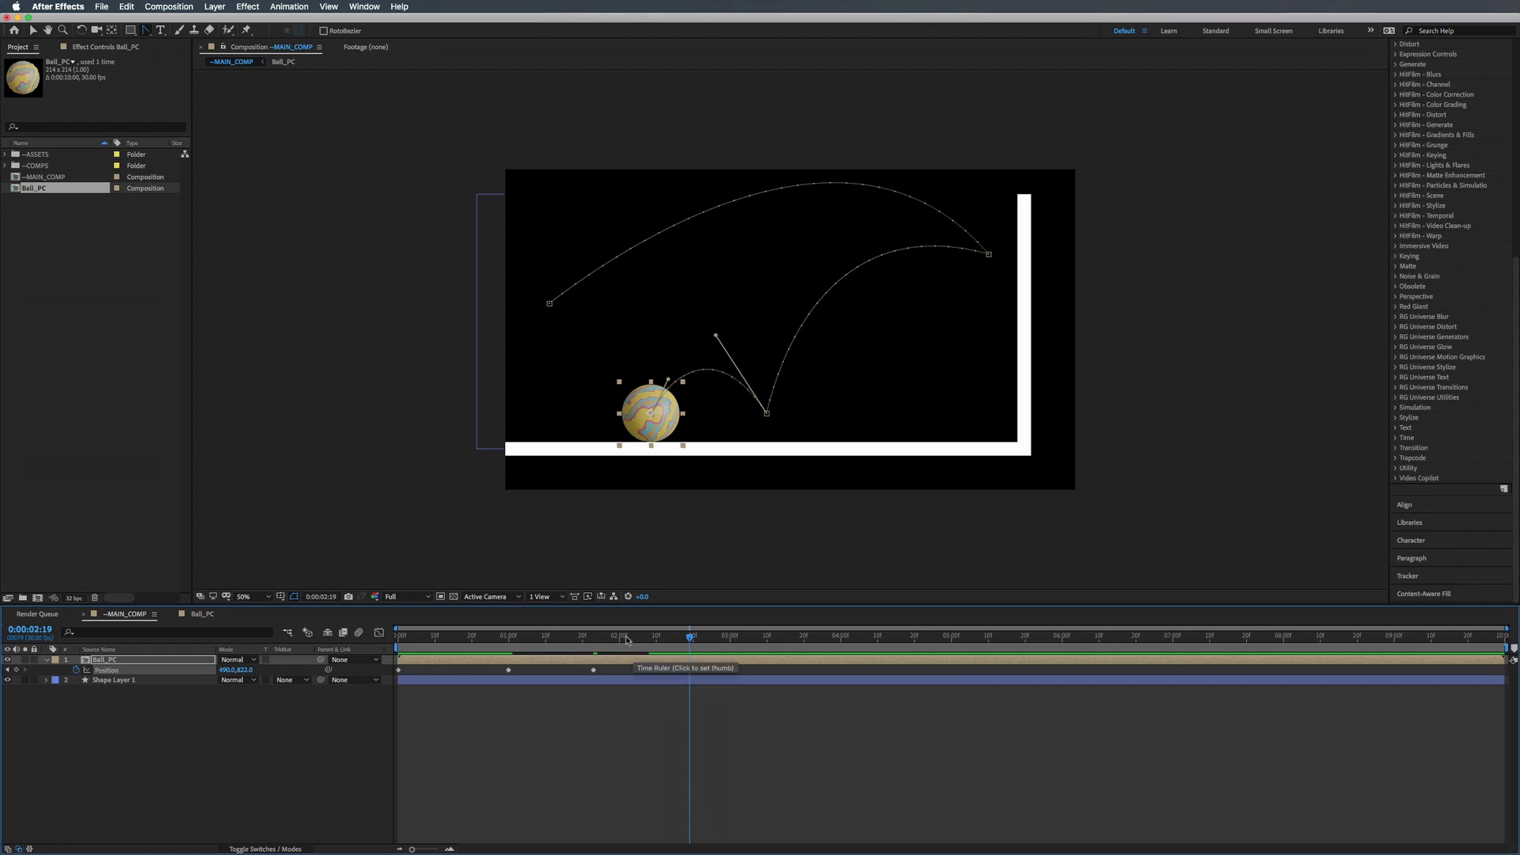
{"action": "left_click_drag", "start_coordinate": [630, 638], "coordinate": [395, 639]}
{"action": "key", "text": "space"}
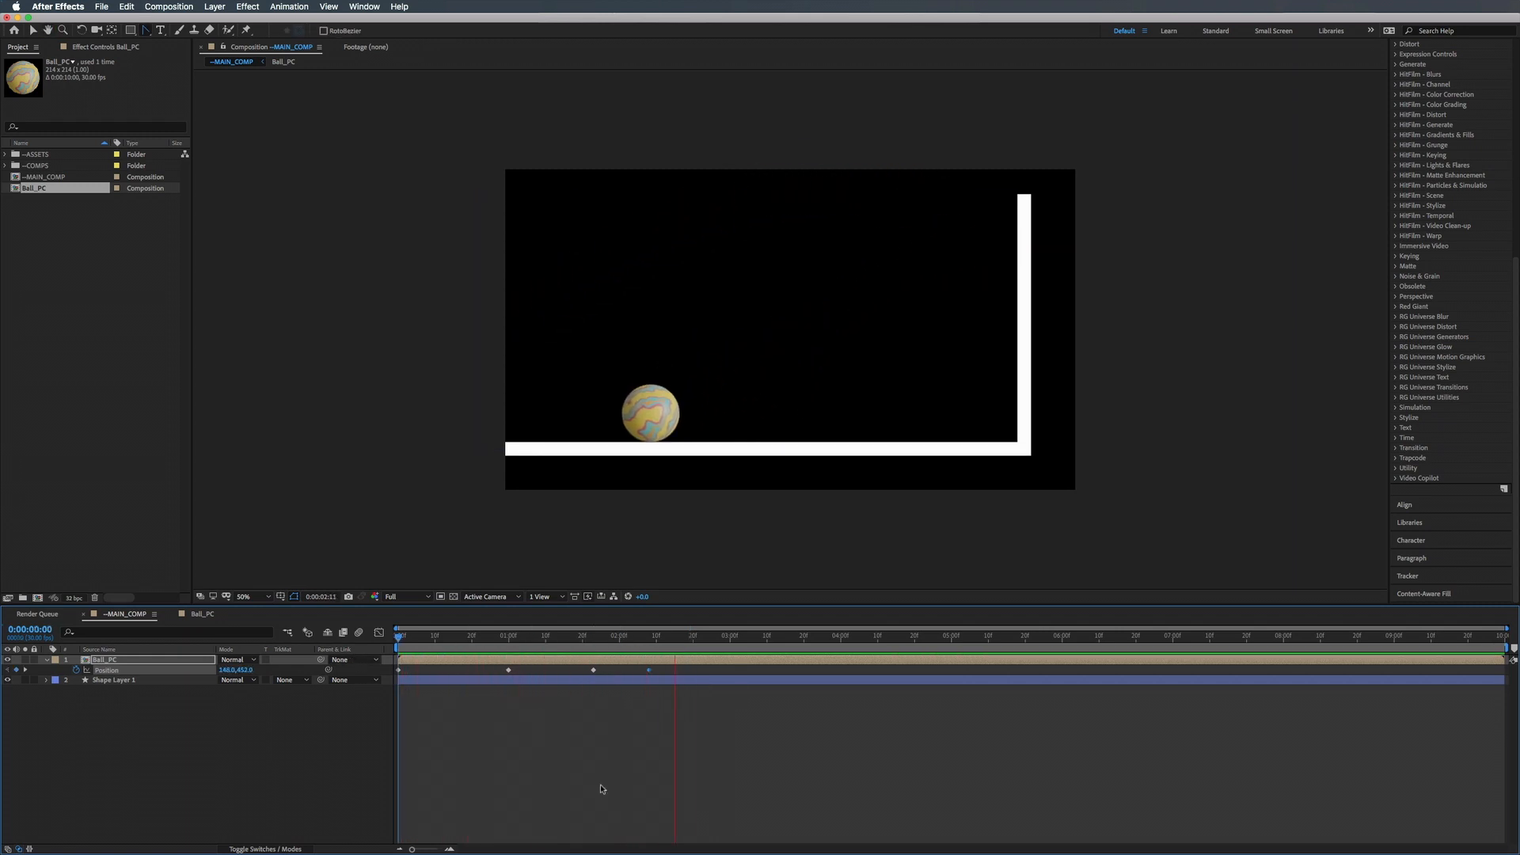
{"action": "key", "text": "space"}
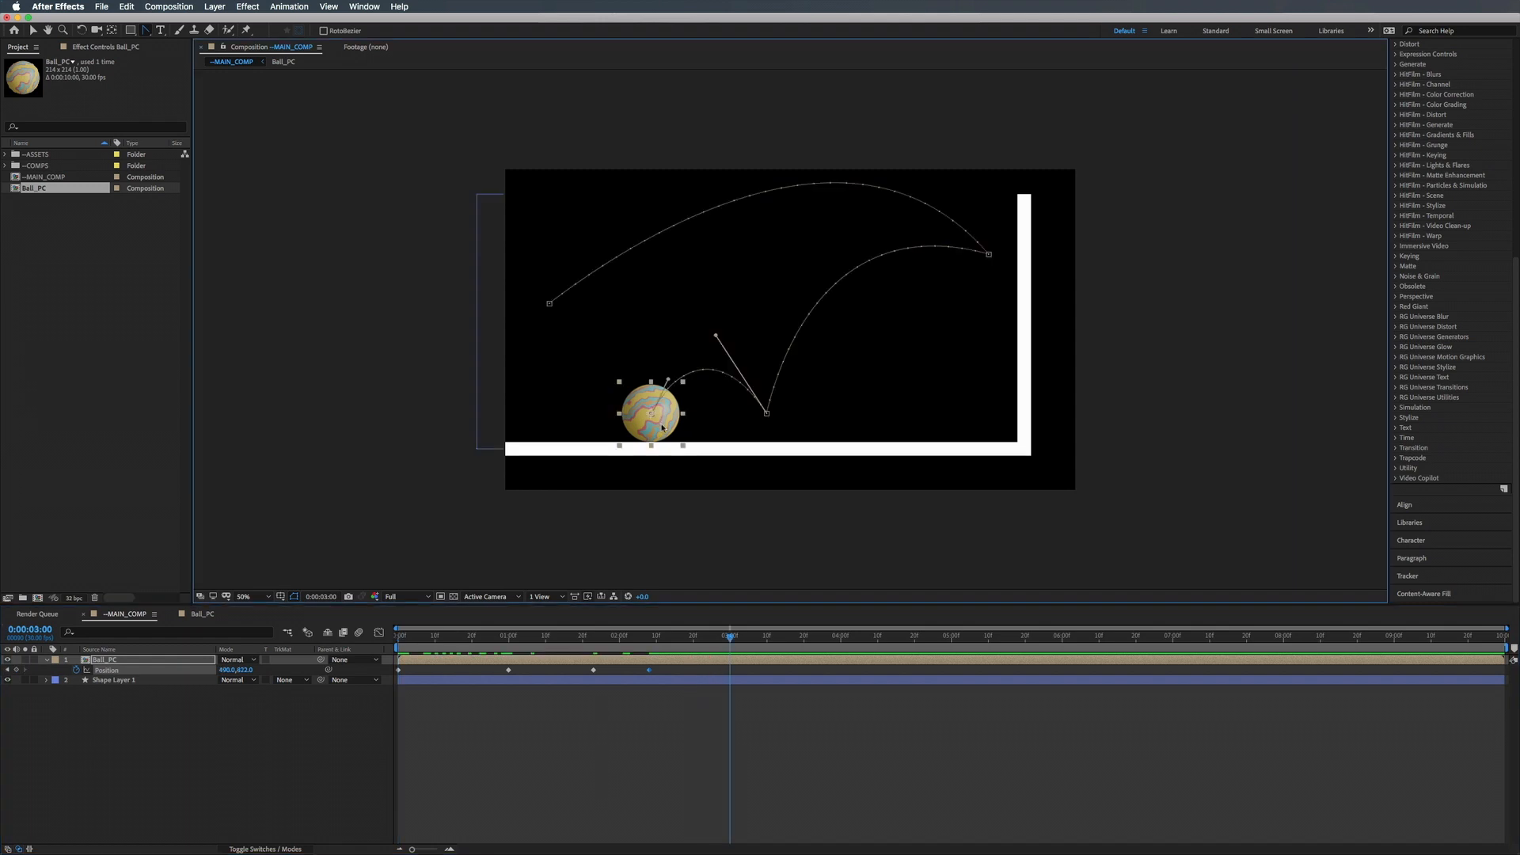
Keyframe the ball off-frame to the left at 3:00, at about -164, 822, flatten that path segment, and preview the animation.
{"action": "left_click_drag", "start_coordinate": [663, 428], "coordinate": [466, 432]}
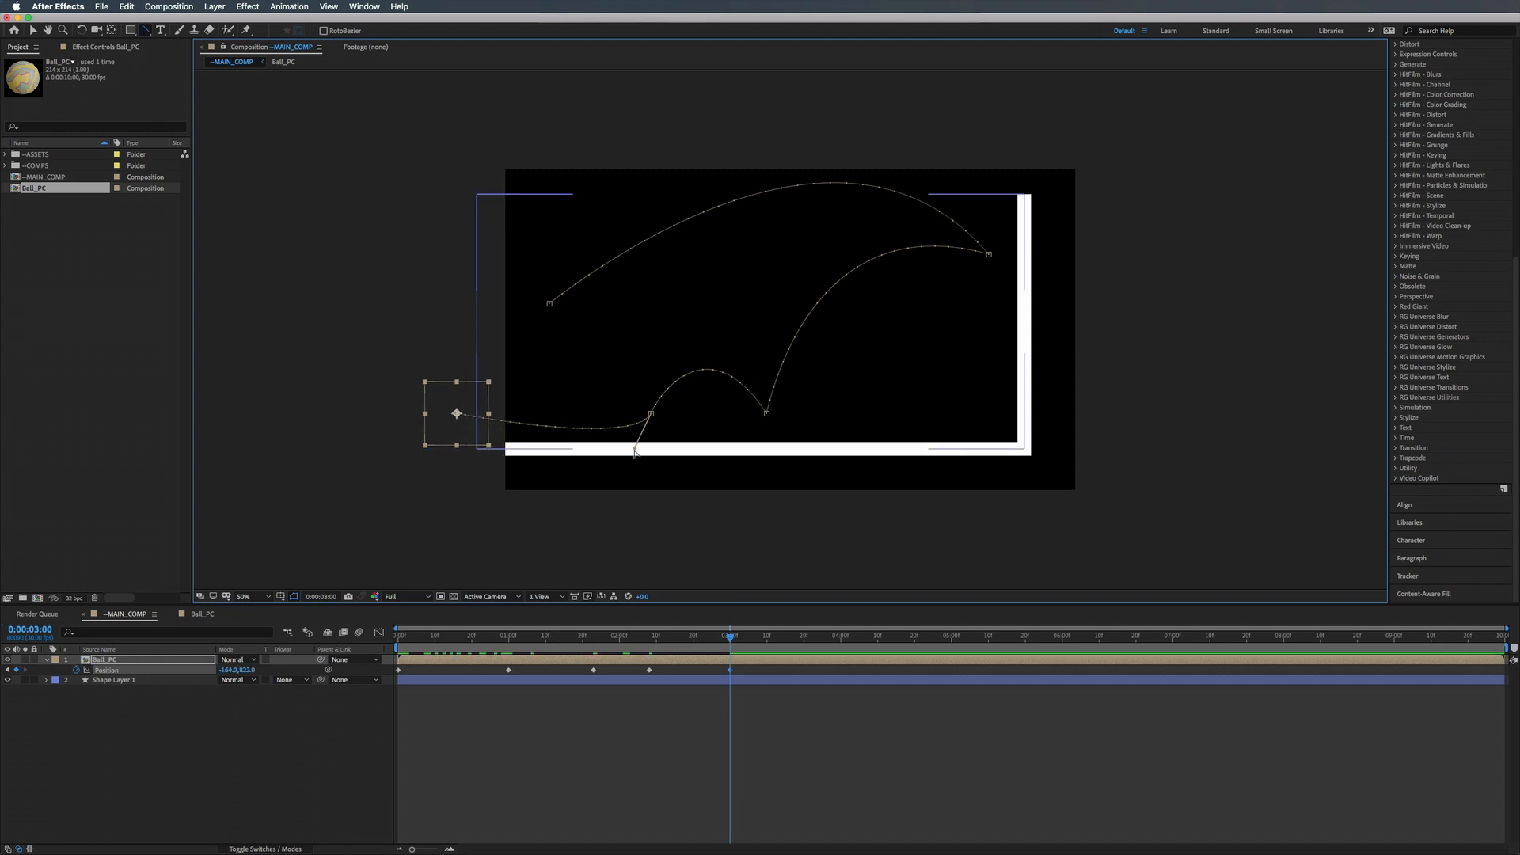
{"action": "left_click_drag", "start_coordinate": [636, 449], "coordinate": [605, 402]}
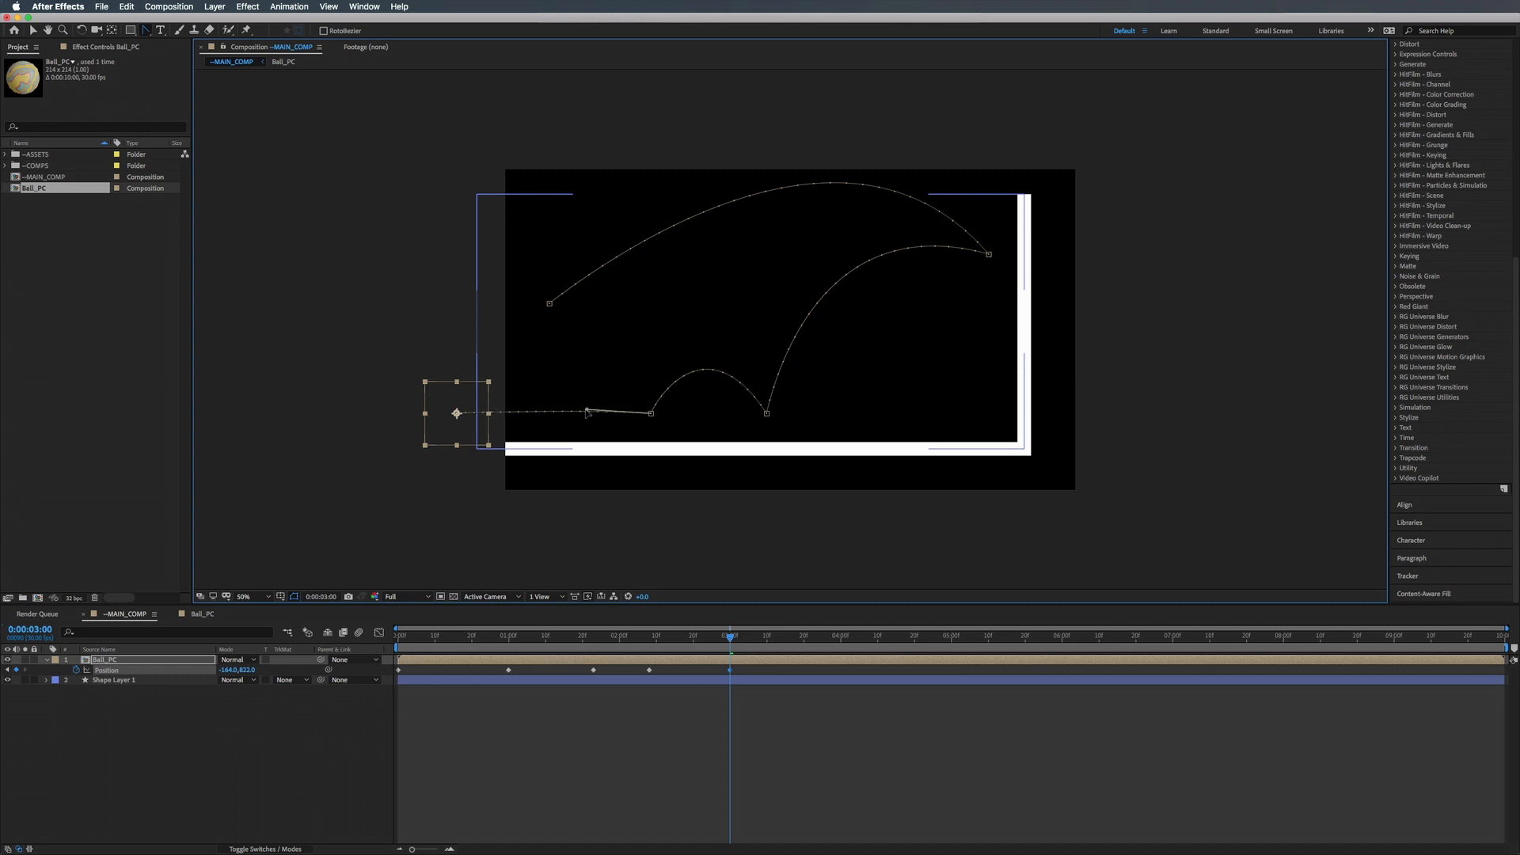
{"action": "key", "text": "space"}
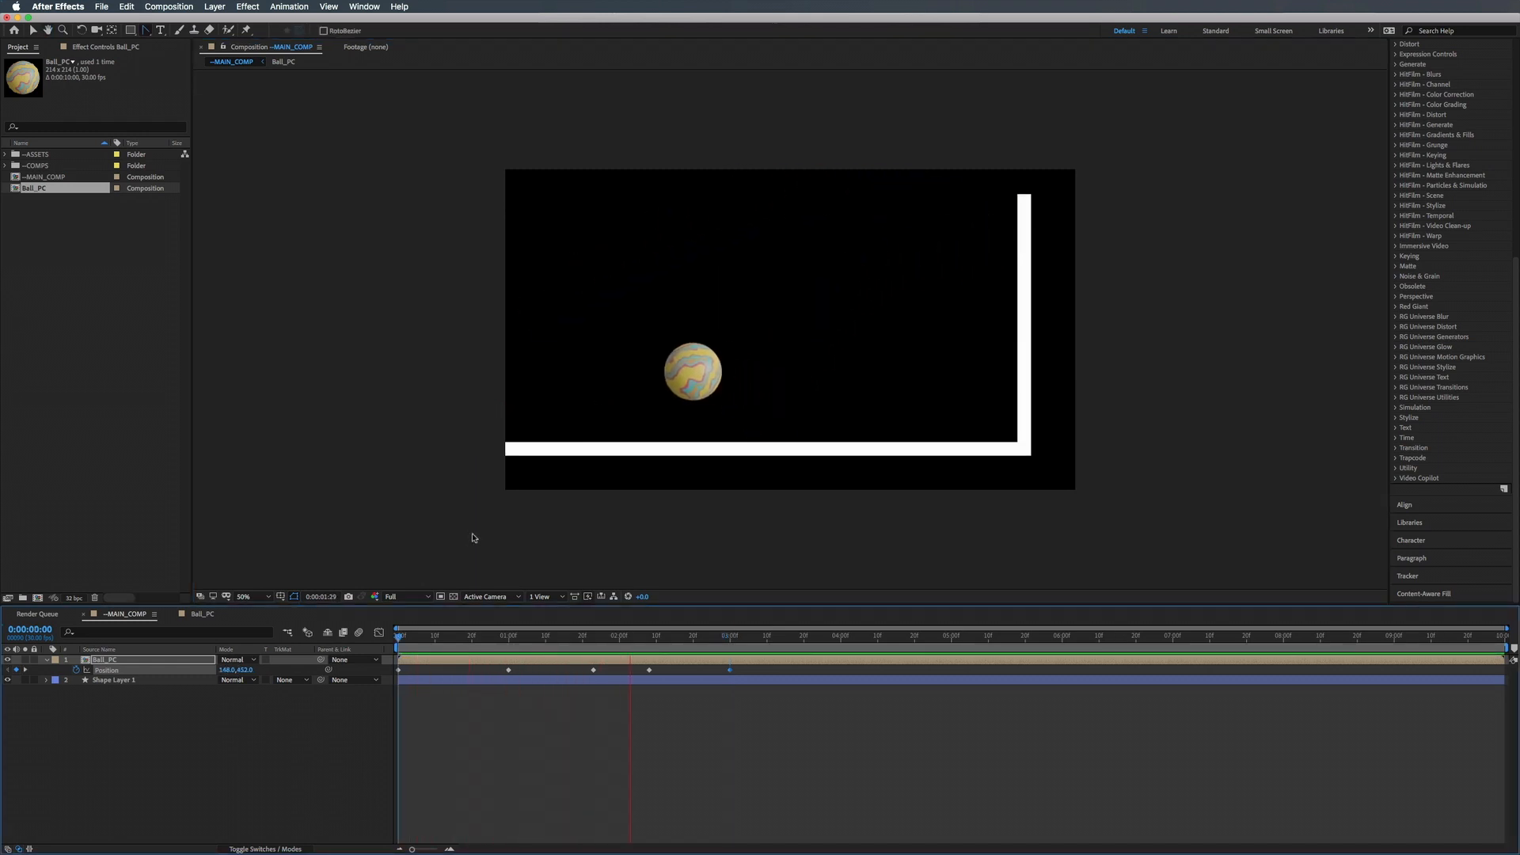
{"action": "key", "text": "space"}
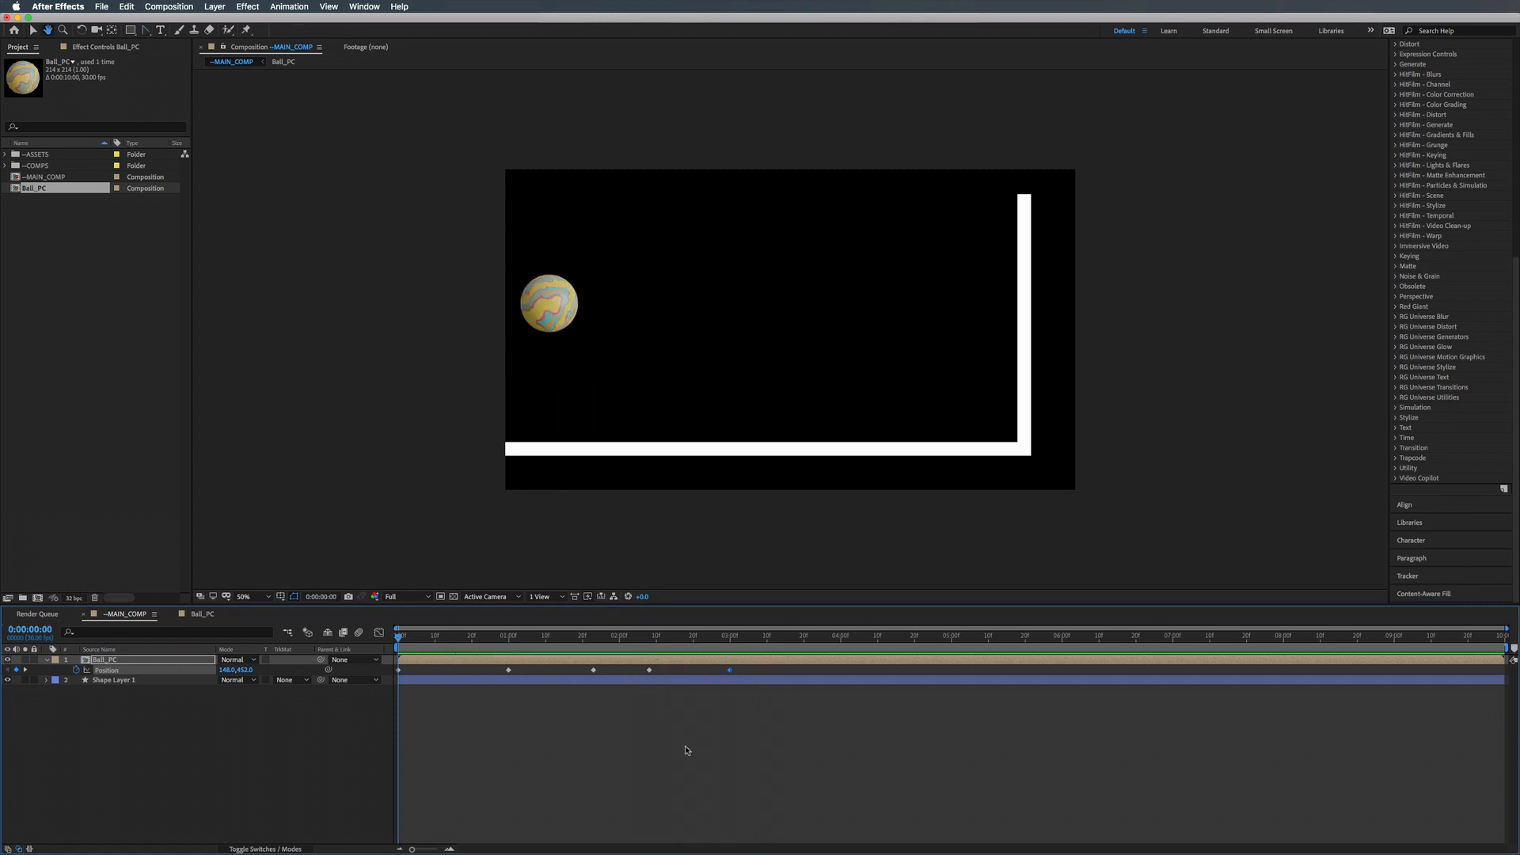
{"action": "key", "text": "space"}
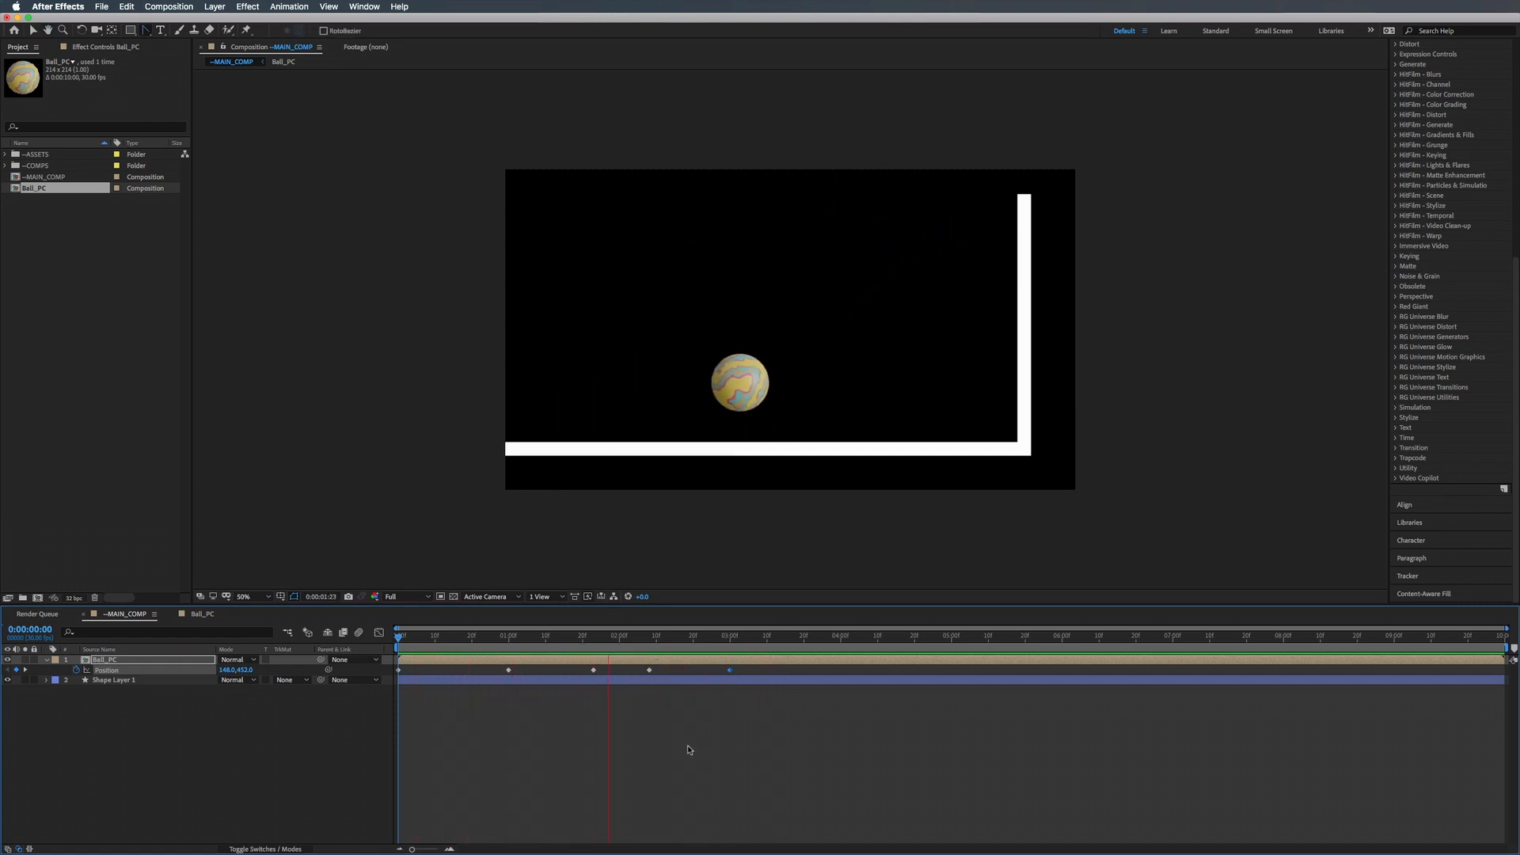
Move the ball's last Position keyframe later, to about 3:07, and preview the slower roll out of frame.
{"action": "key", "text": "space"}
{"action": "left_click_drag", "start_coordinate": [730, 669], "coordinate": [399, 646]}
{"action": "key", "text": "space"}
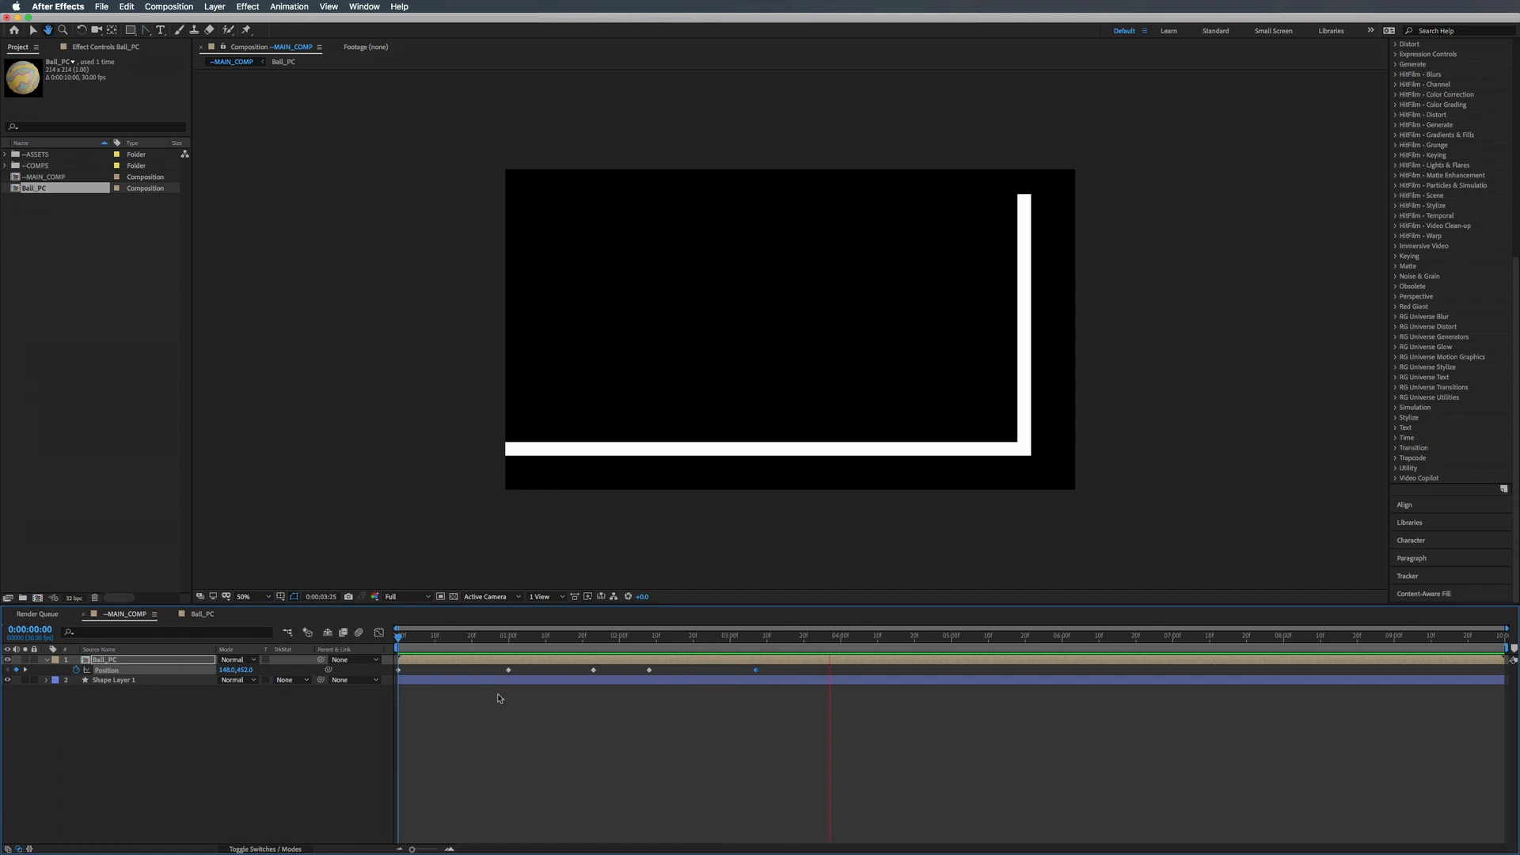
{"action": "key", "text": "space"}
Apply Easy Ease to the wall-hit Position keyframe at 1:00.
{"action": "left_click_drag", "start_coordinate": [705, 639], "coordinate": [508, 633]}
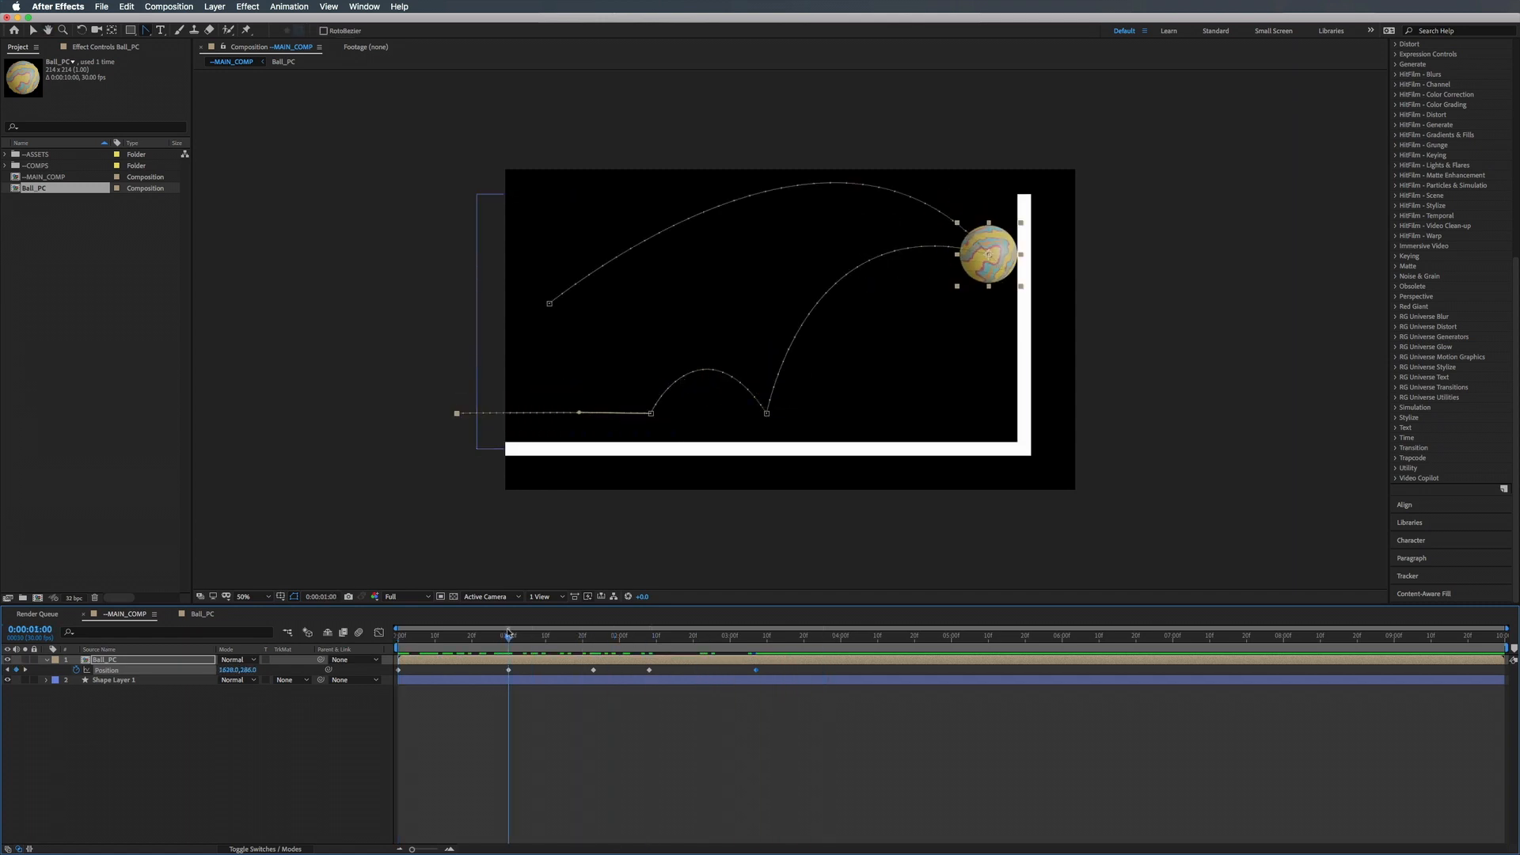
{"action": "left_click", "coordinate": [509, 670]}
{"action": "right_click", "coordinate": [510, 671]}
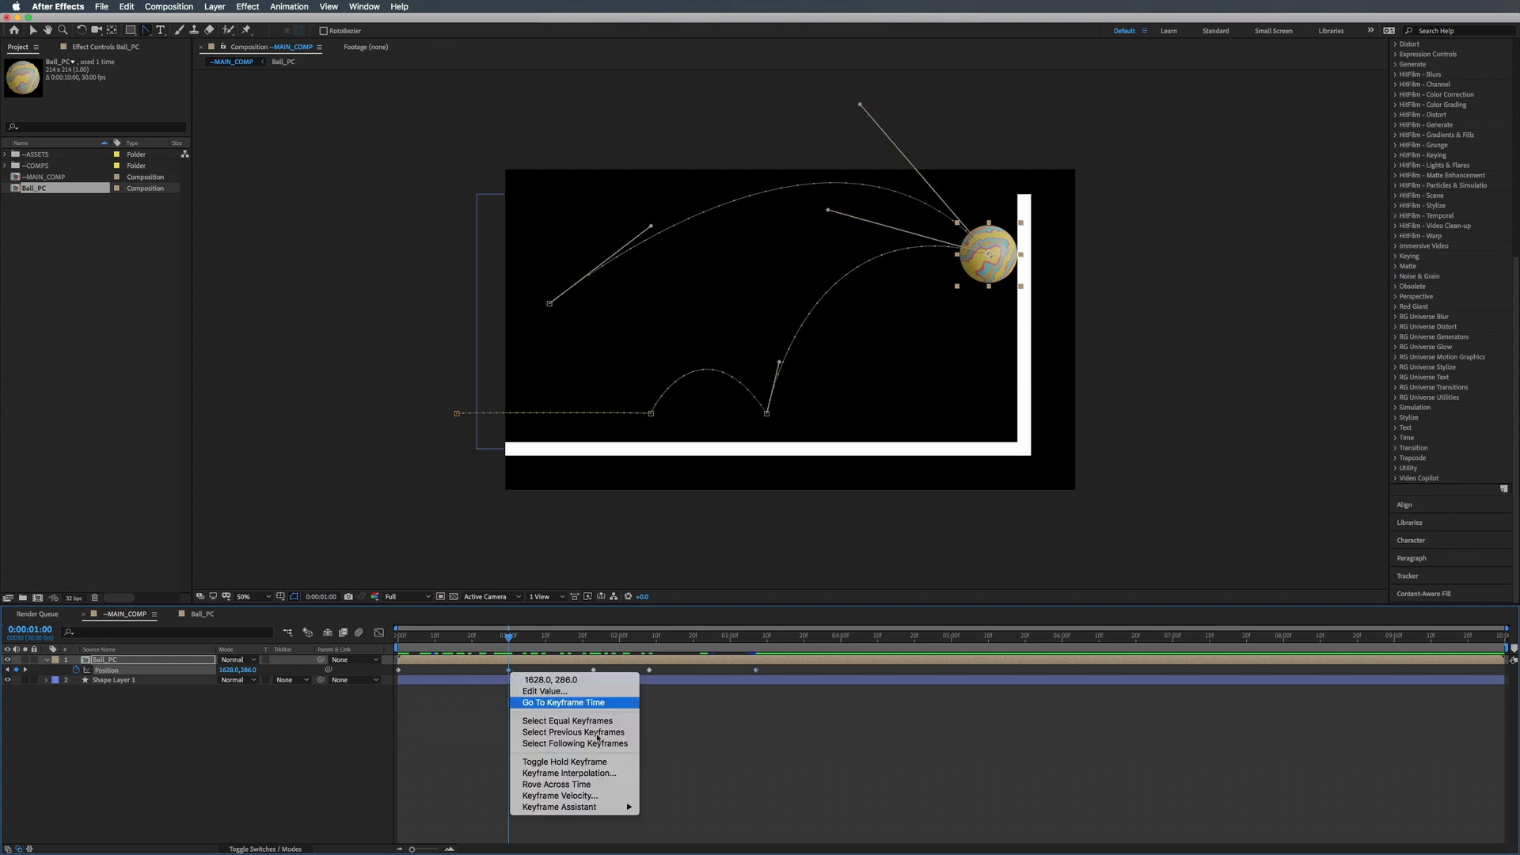
{"action": "mouse_move", "coordinate": [578, 806]}
{"action": "left_click", "coordinate": [687, 776]}
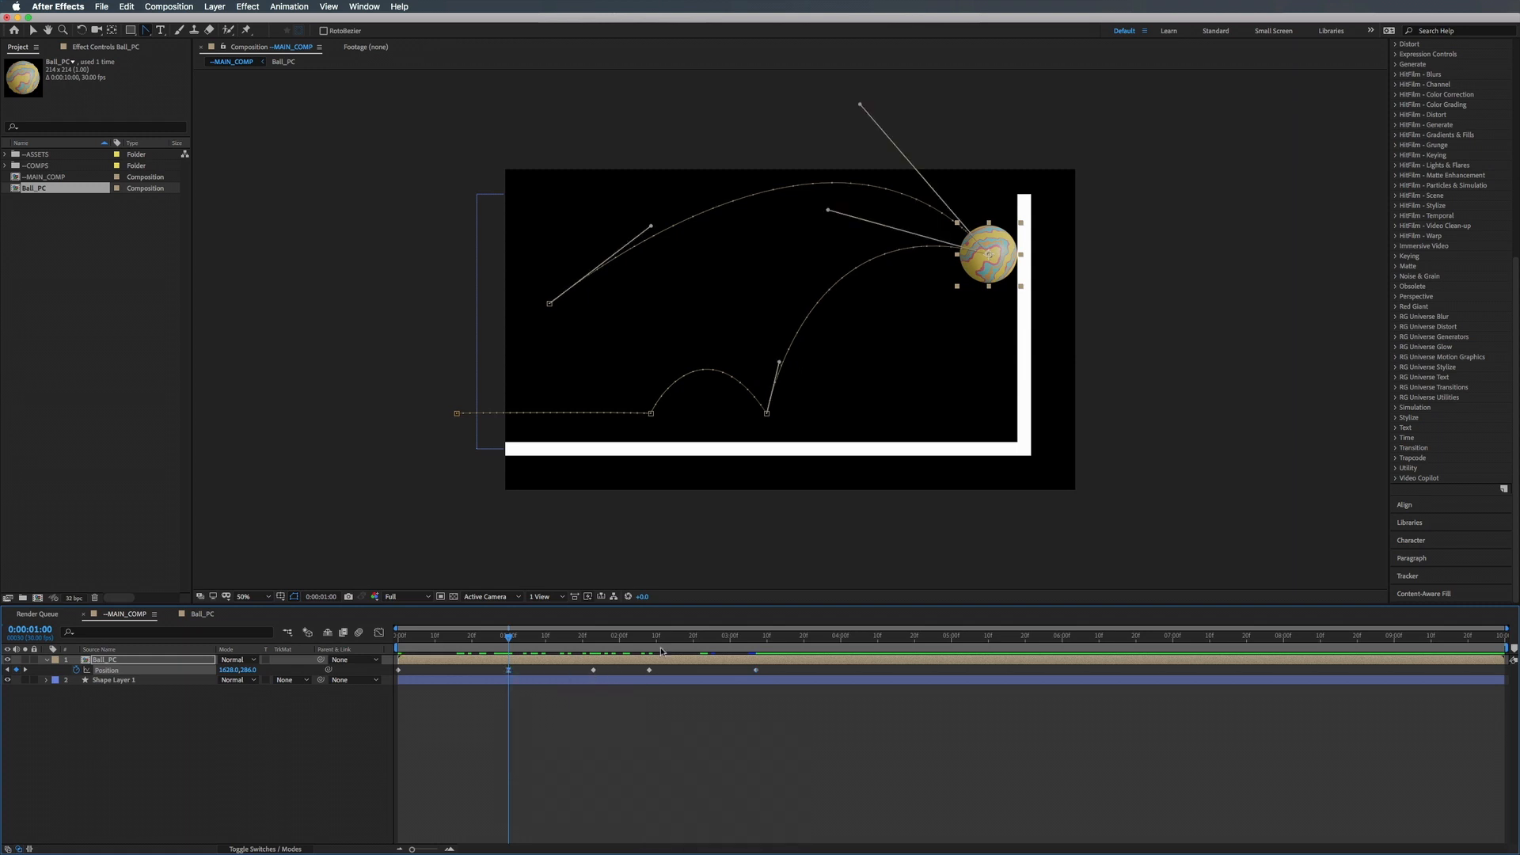
Apply Easy Ease In to the last Position keyframe at 3:07 and preview the animation from the start.
{"action": "left_click_drag", "start_coordinate": [685, 643], "coordinate": [756, 669]}
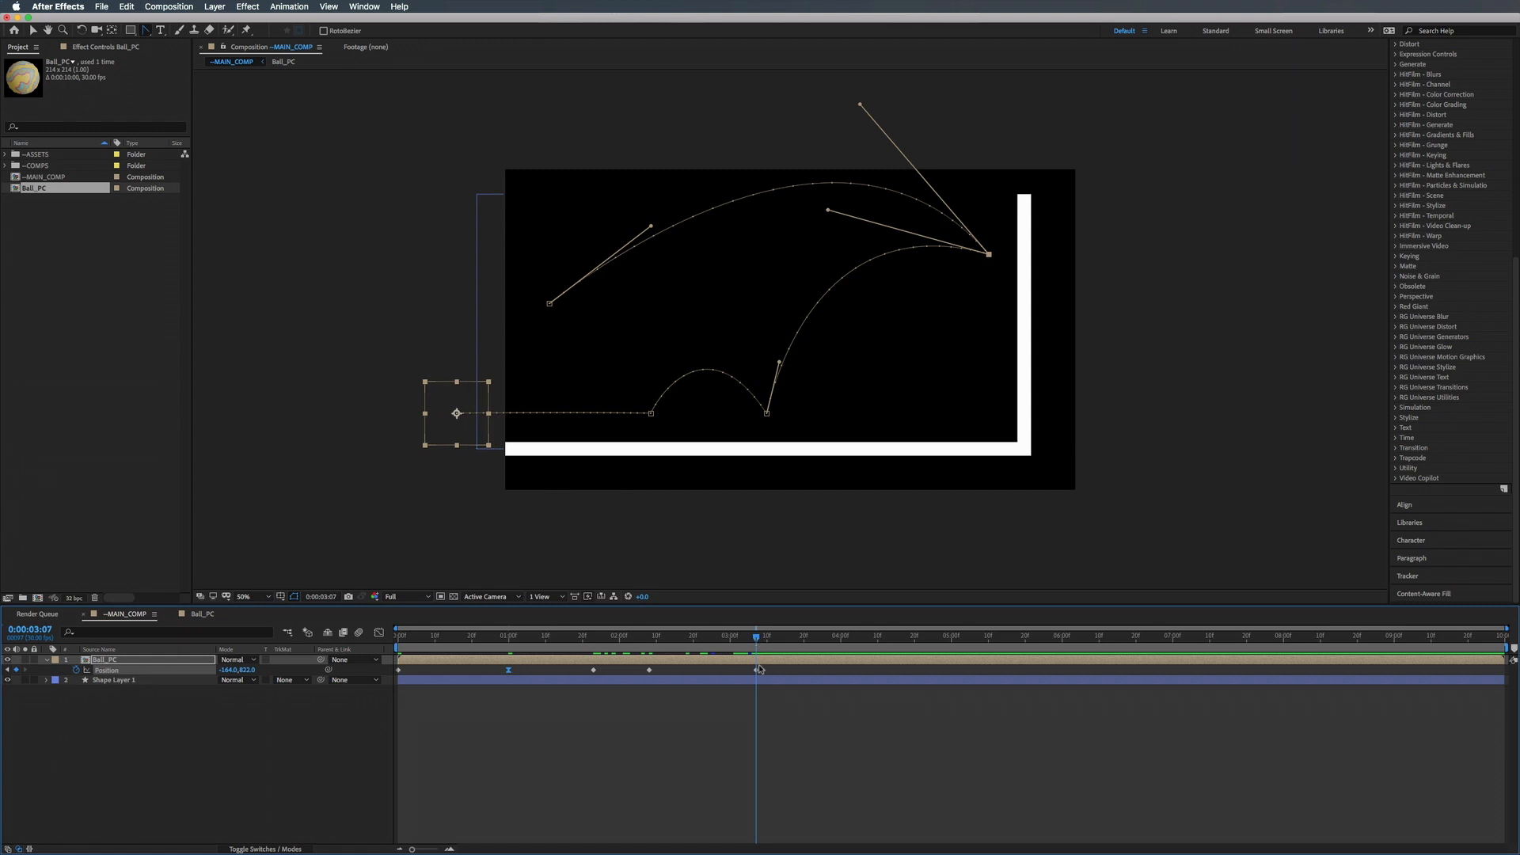
{"action": "right_click", "coordinate": [756, 671]}
{"action": "mouse_move", "coordinate": [823, 809]}
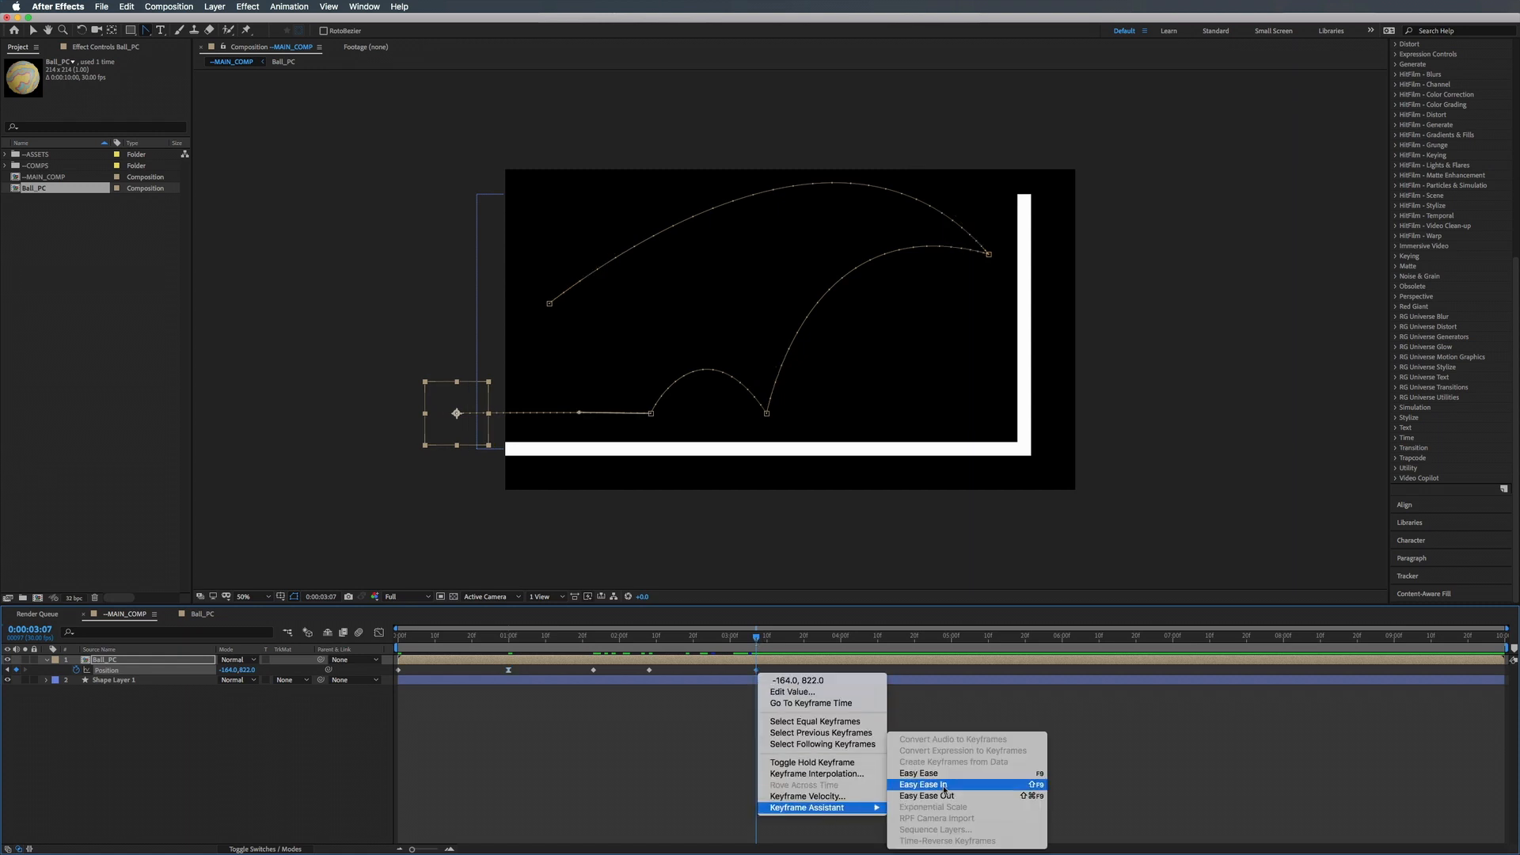
{"action": "left_click", "coordinate": [939, 786]}
{"action": "key", "text": "Home"}
{"action": "key", "text": "space"}
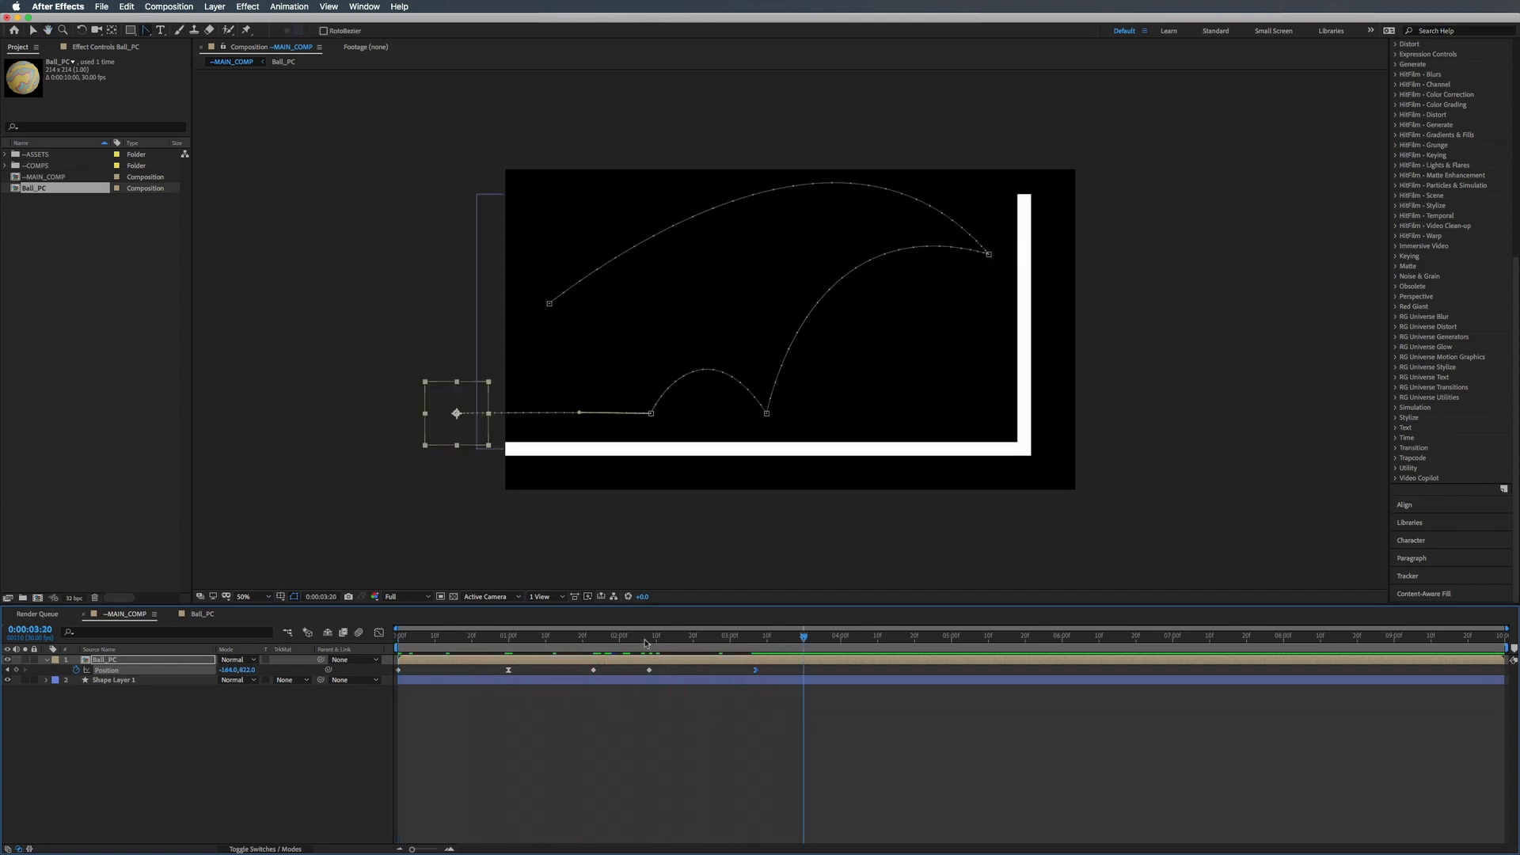
Keyframe the ball on the floor at 2:18, at about 198, 822, and set that keyframe's temporal interpolation to Linear.
{"action": "left_click_drag", "start_coordinate": [643, 636], "coordinate": [685, 638]}
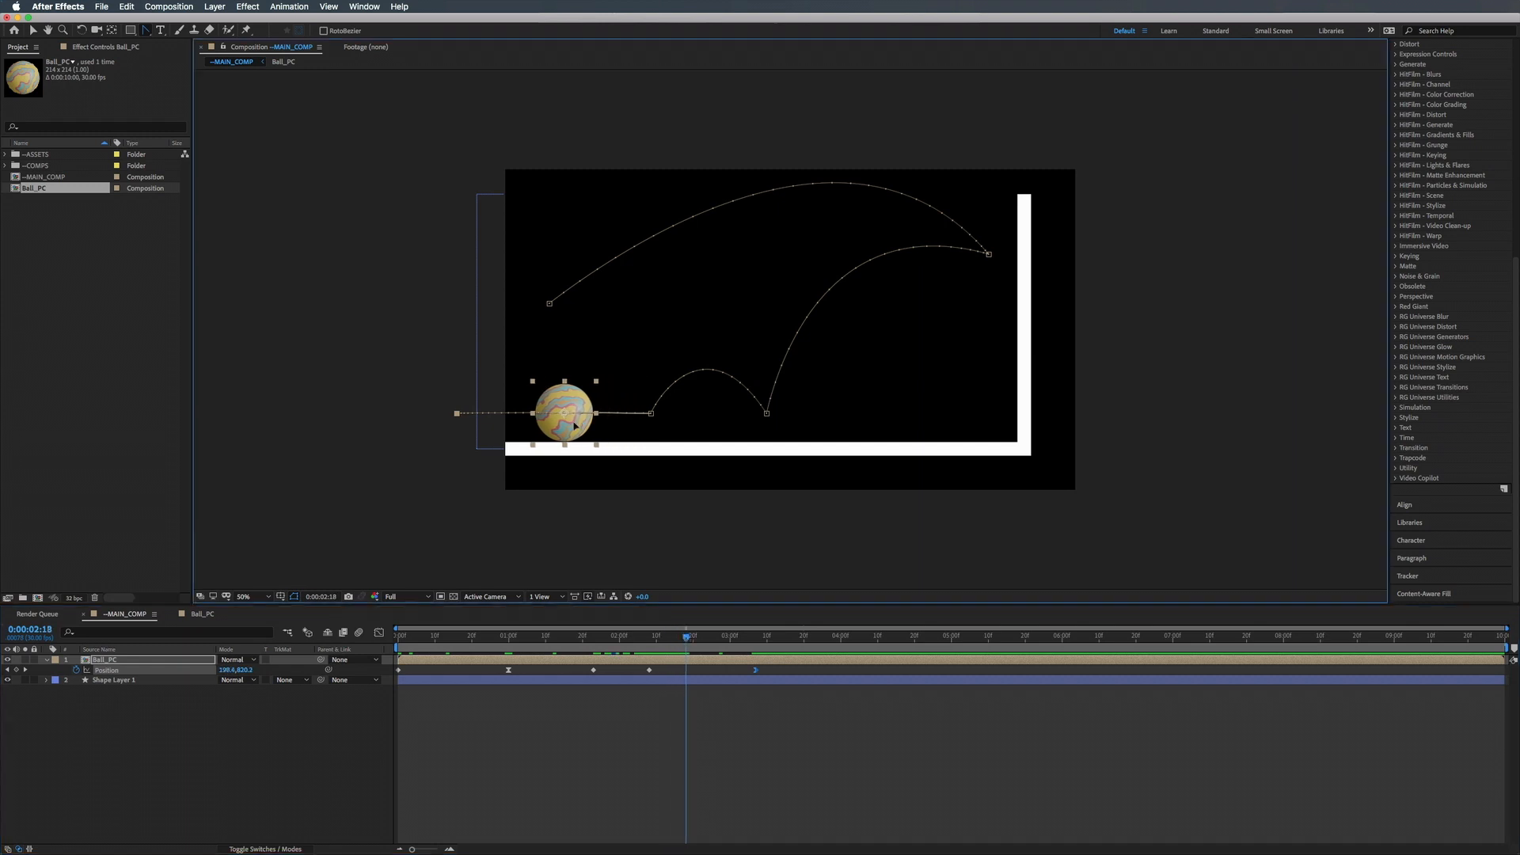
{"action": "left_click_drag", "start_coordinate": [579, 423], "coordinate": [575, 428]}
{"action": "right_click", "coordinate": [686, 670]}
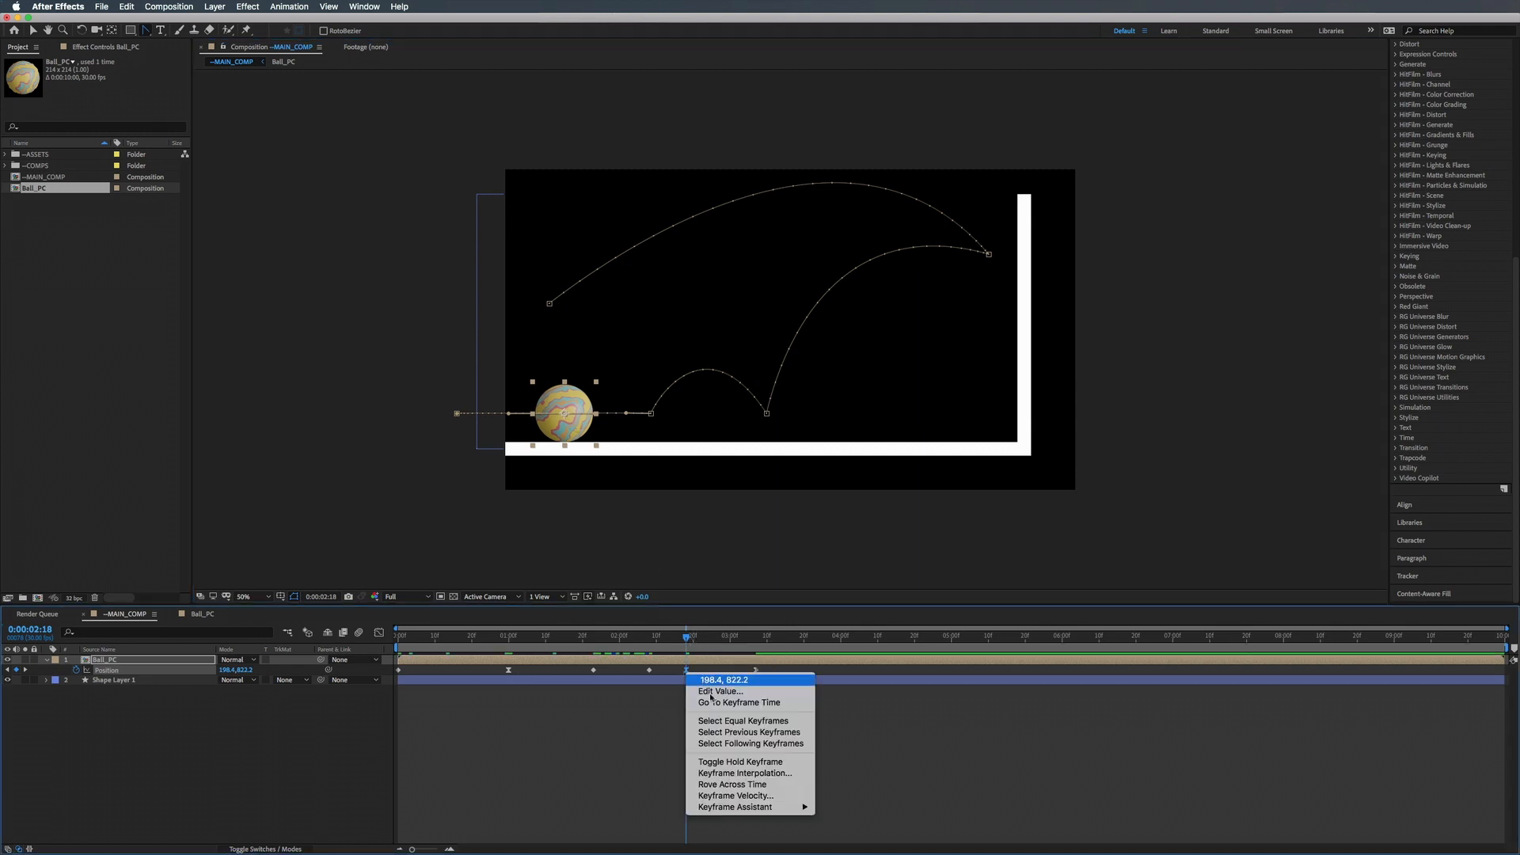
{"action": "left_click", "coordinate": [731, 773]}
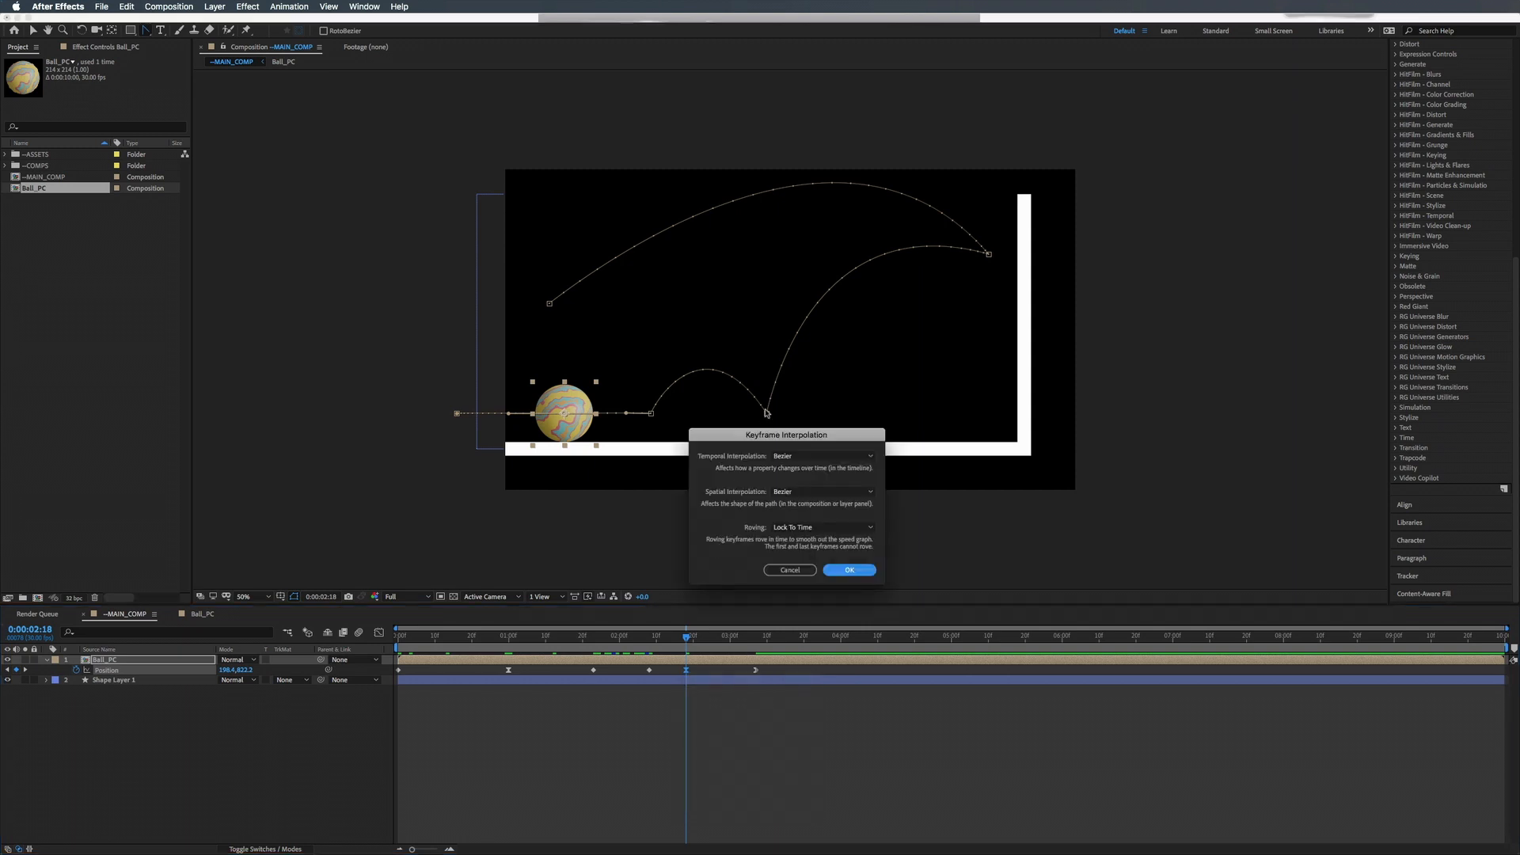
{"action": "left_click", "coordinate": [809, 457]}
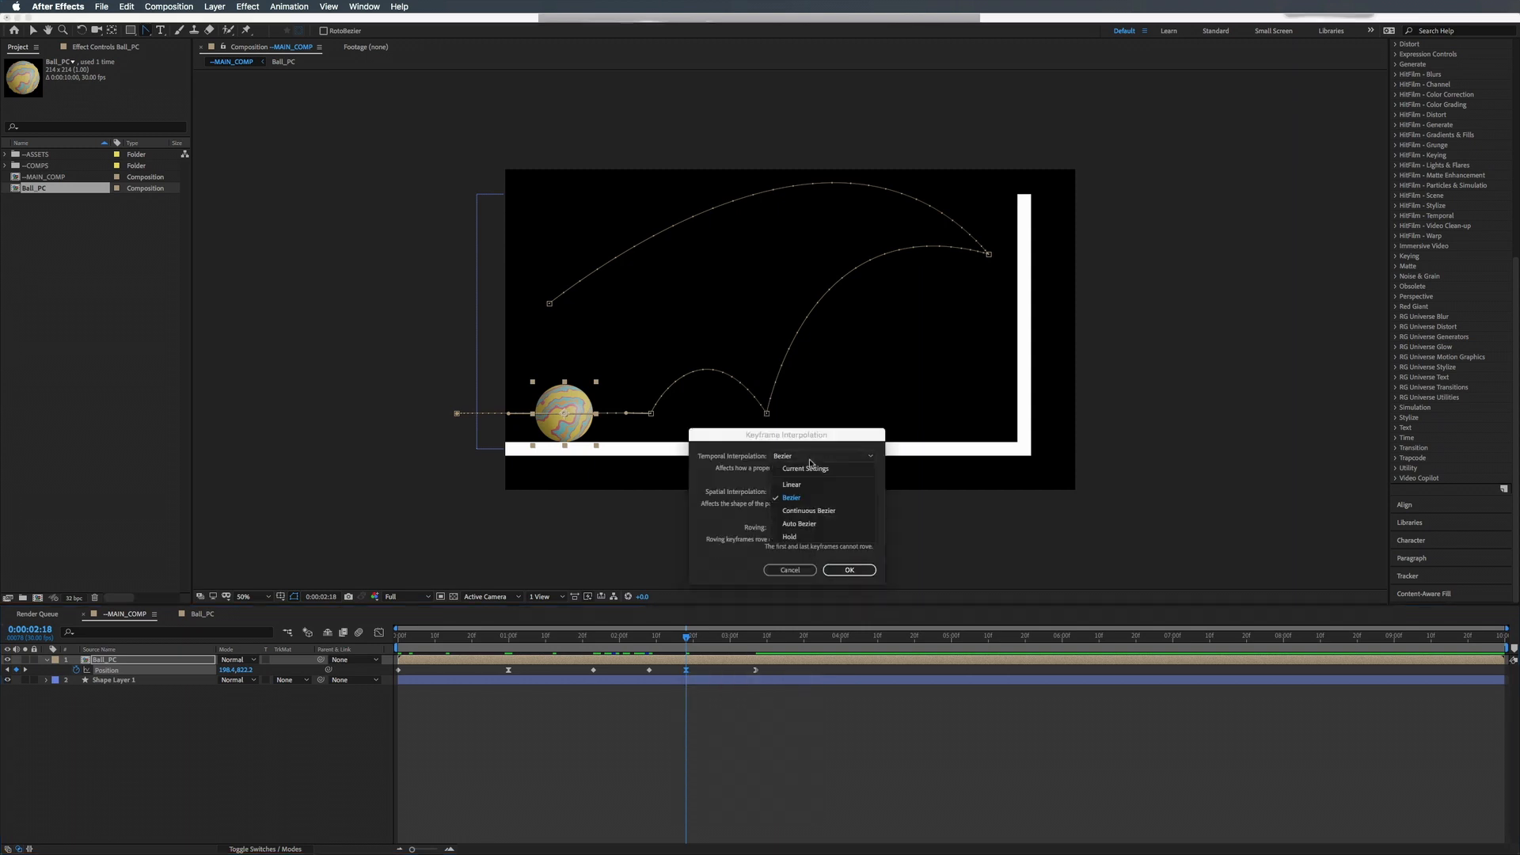
{"action": "left_click", "coordinate": [791, 478]}
{"action": "left_click", "coordinate": [849, 570]}
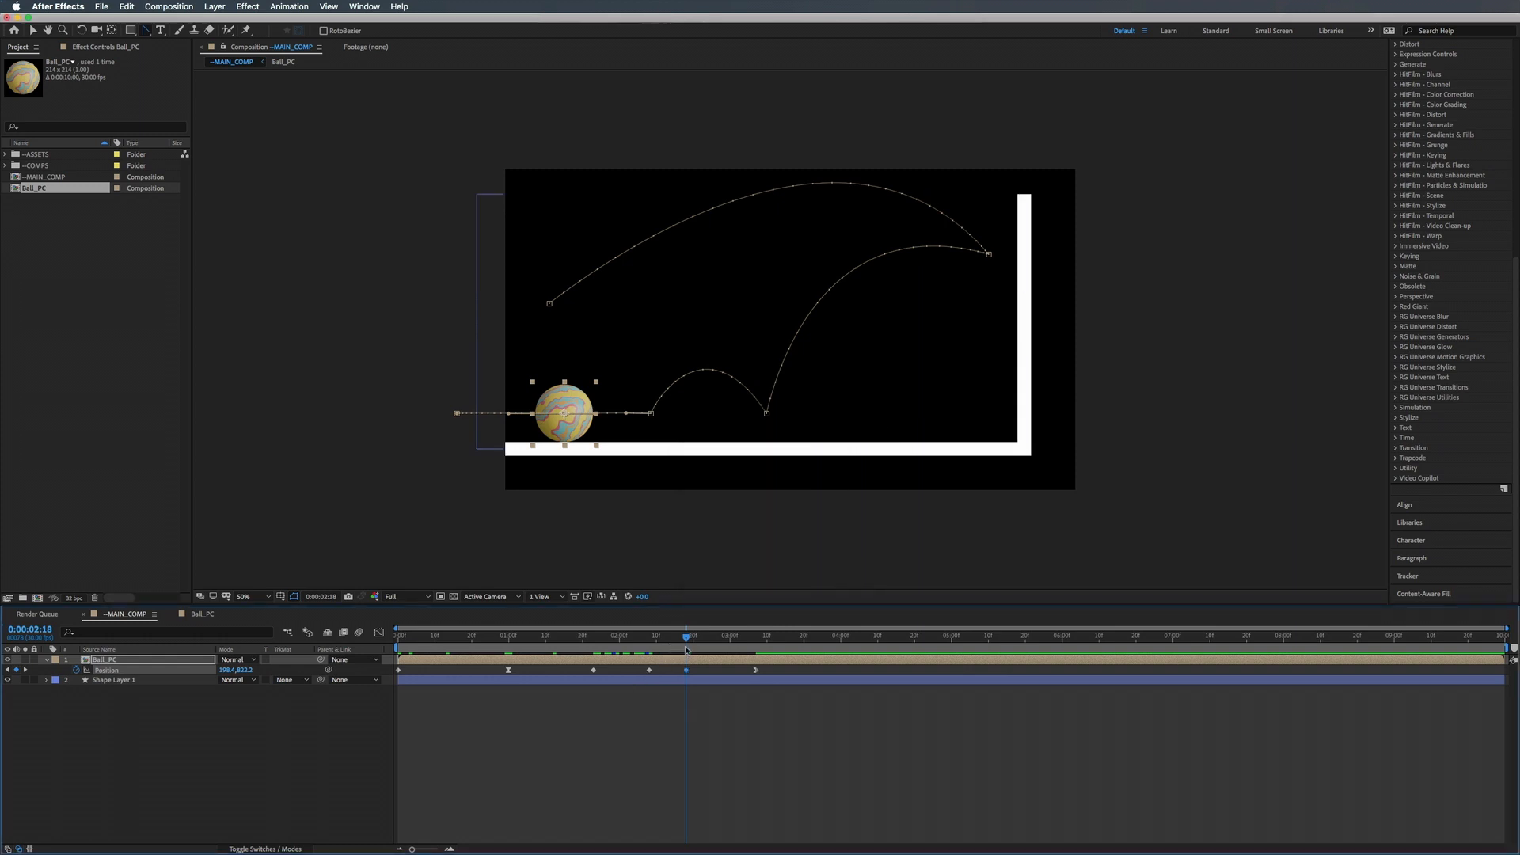
Shift the last two Position keyframes one frame later and bend the path leading into the 2:19 keyframe into a small third bounce.
{"action": "left_click_drag", "start_coordinate": [768, 672], "coordinate": [690, 672]}
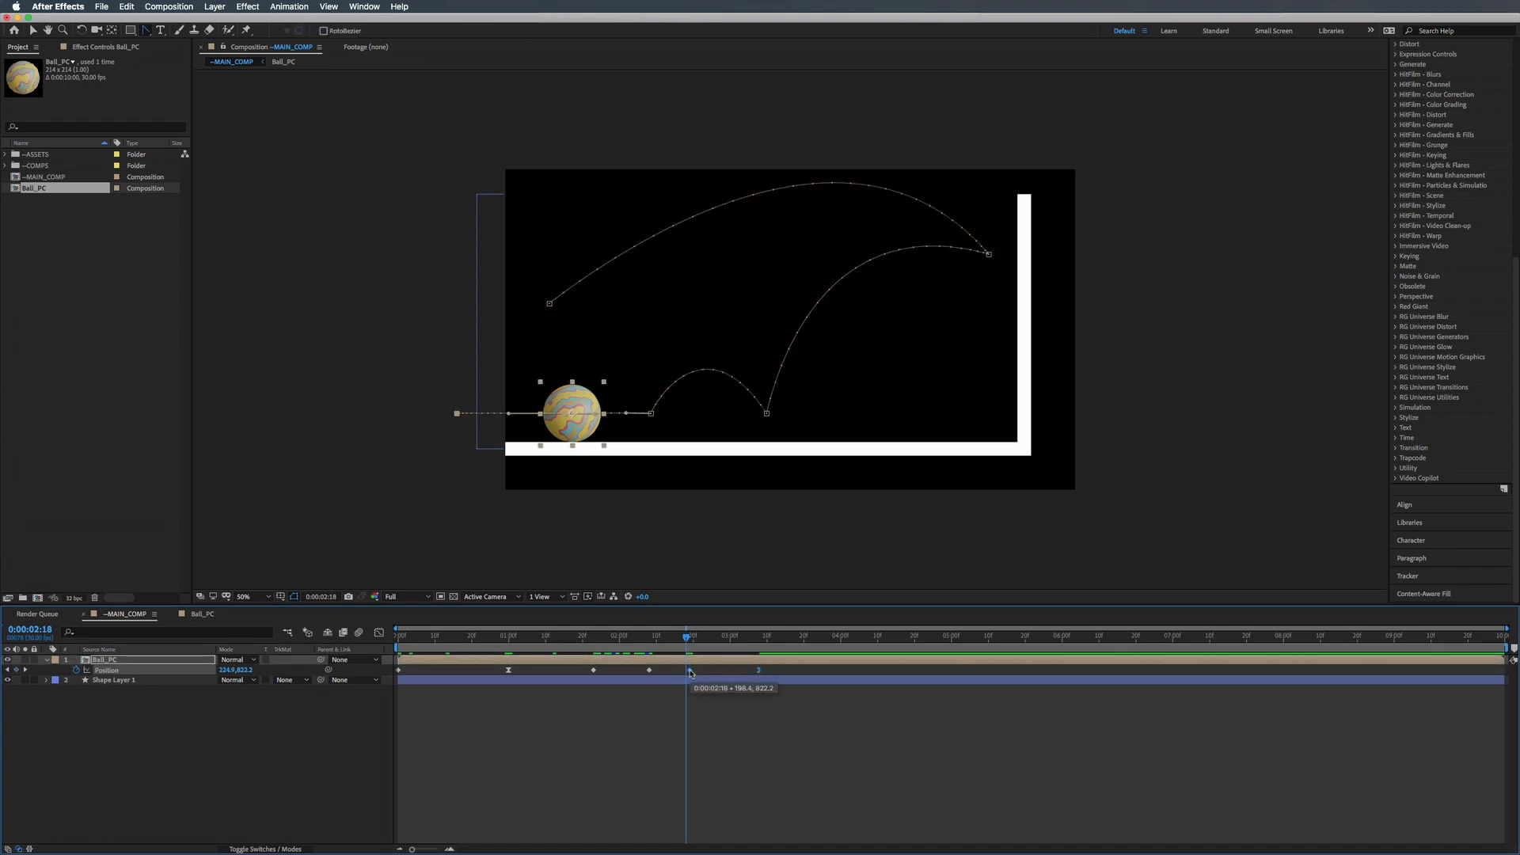
{"action": "left_click", "coordinate": [626, 414]}
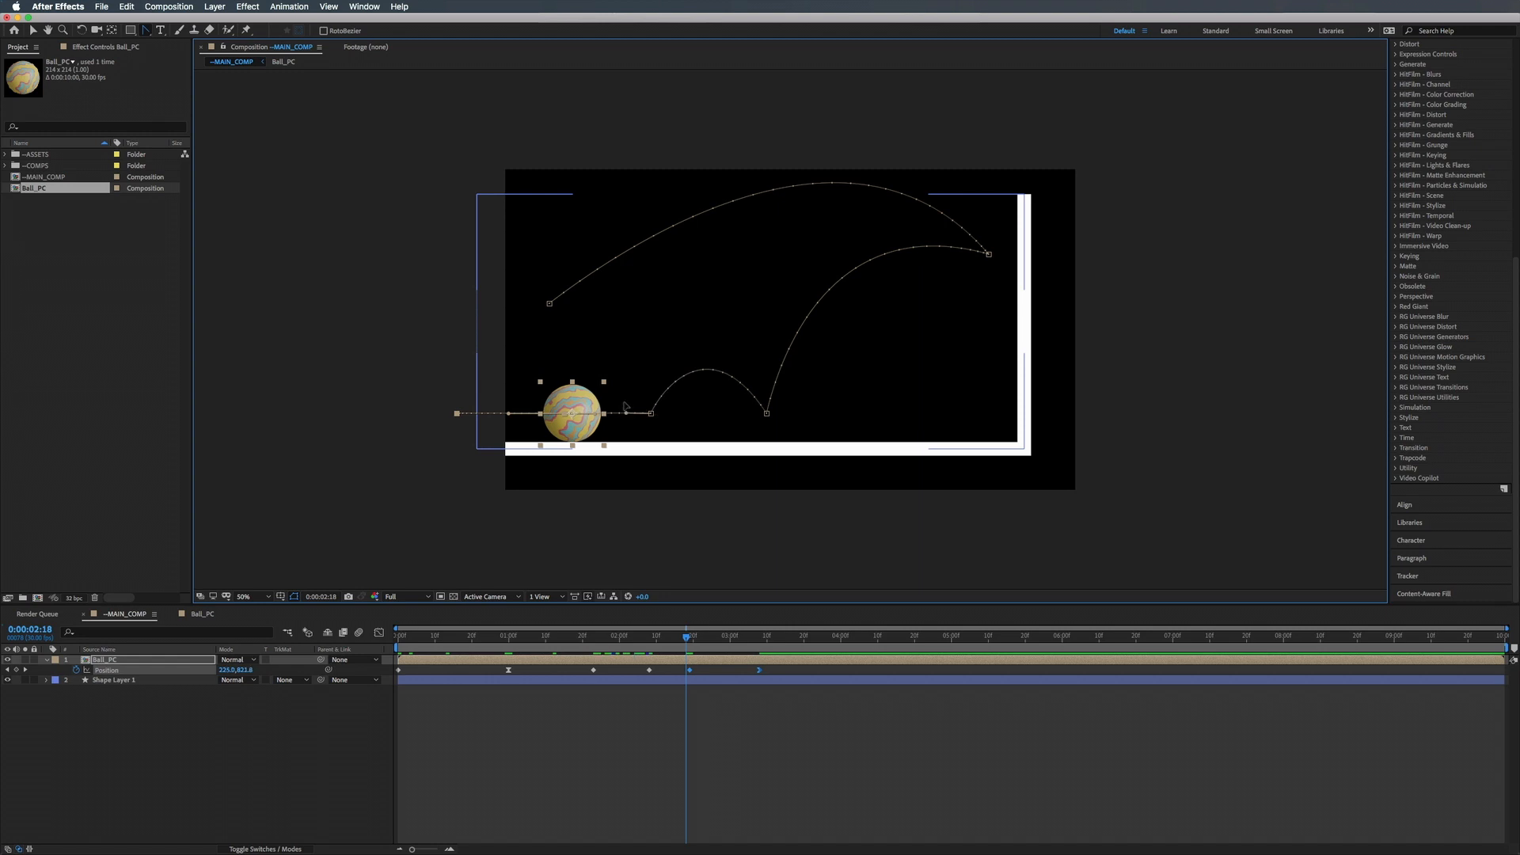
{"action": "left_click_drag", "start_coordinate": [625, 412], "coordinate": [589, 427]}
{"action": "key", "text": "super+z"}
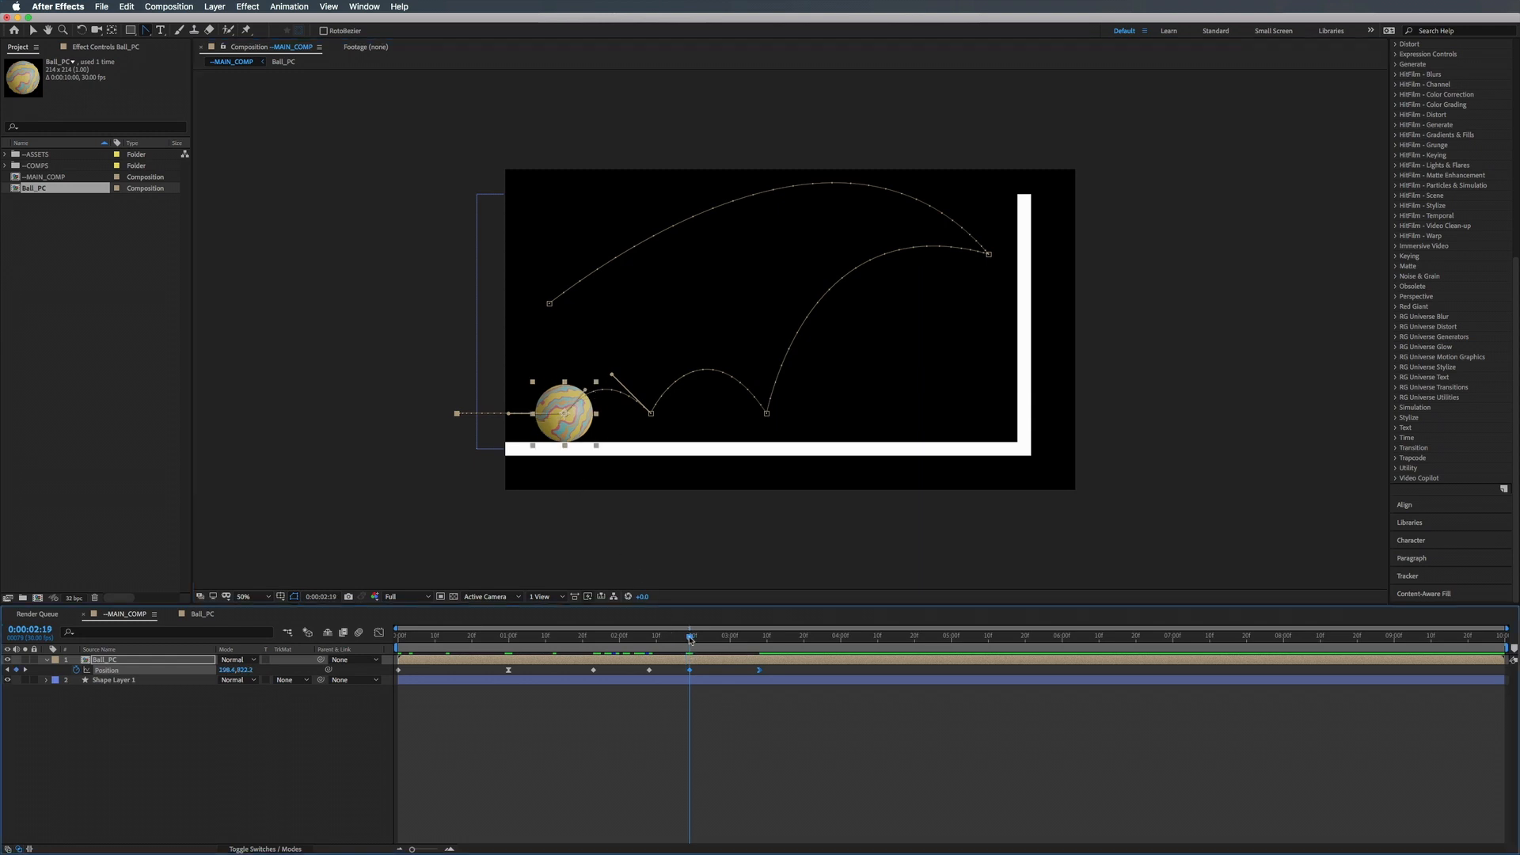
Preview the animation from the start to check the third bounce.
{"action": "left_click_drag", "start_coordinate": [687, 638], "coordinate": [438, 636]}
{"action": "key", "text": "Home"}
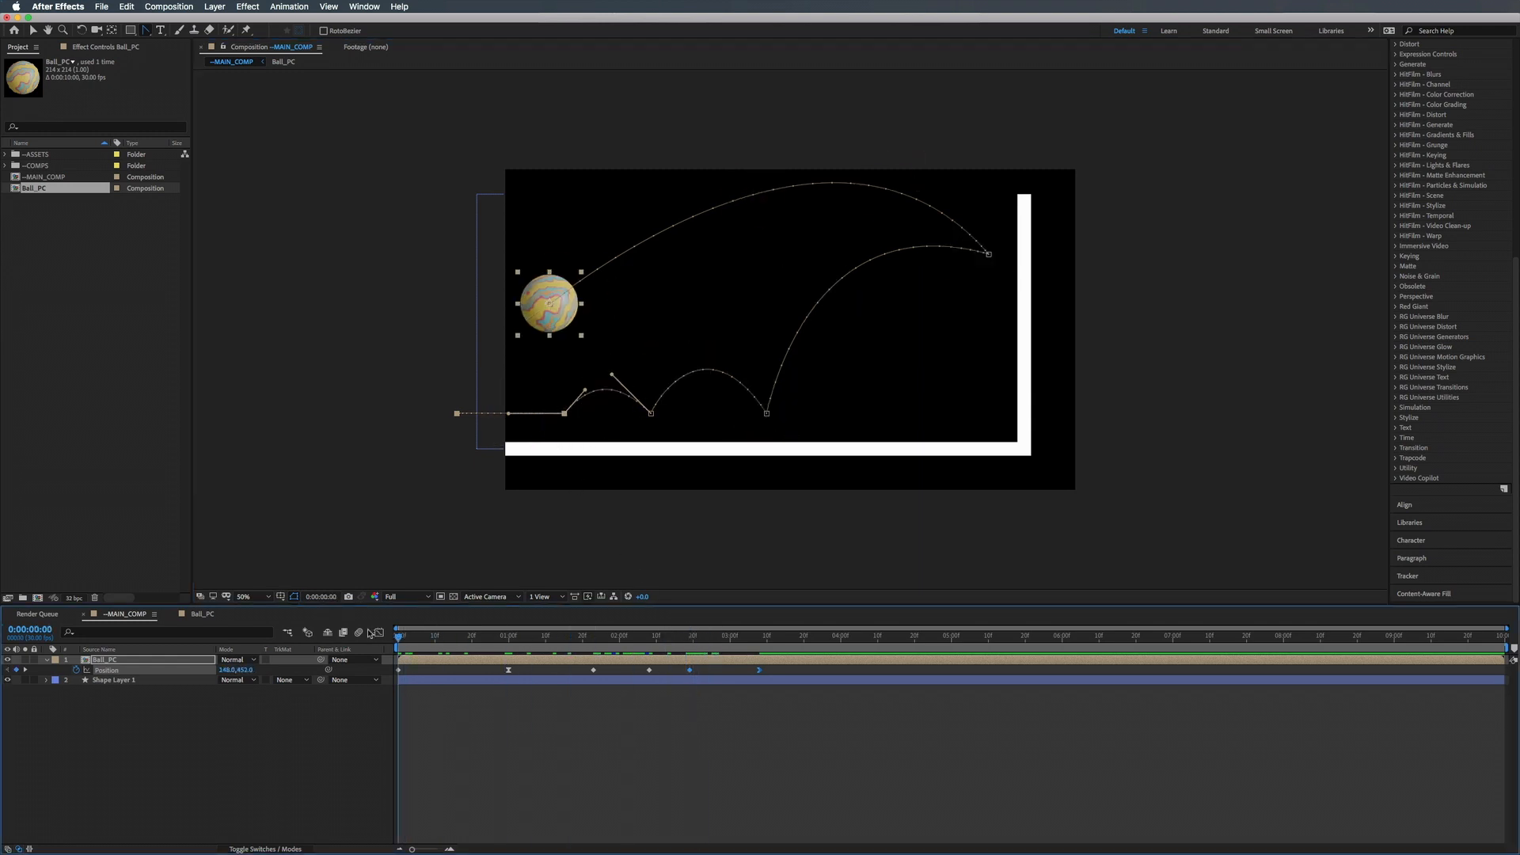
{"action": "key", "text": "space"}
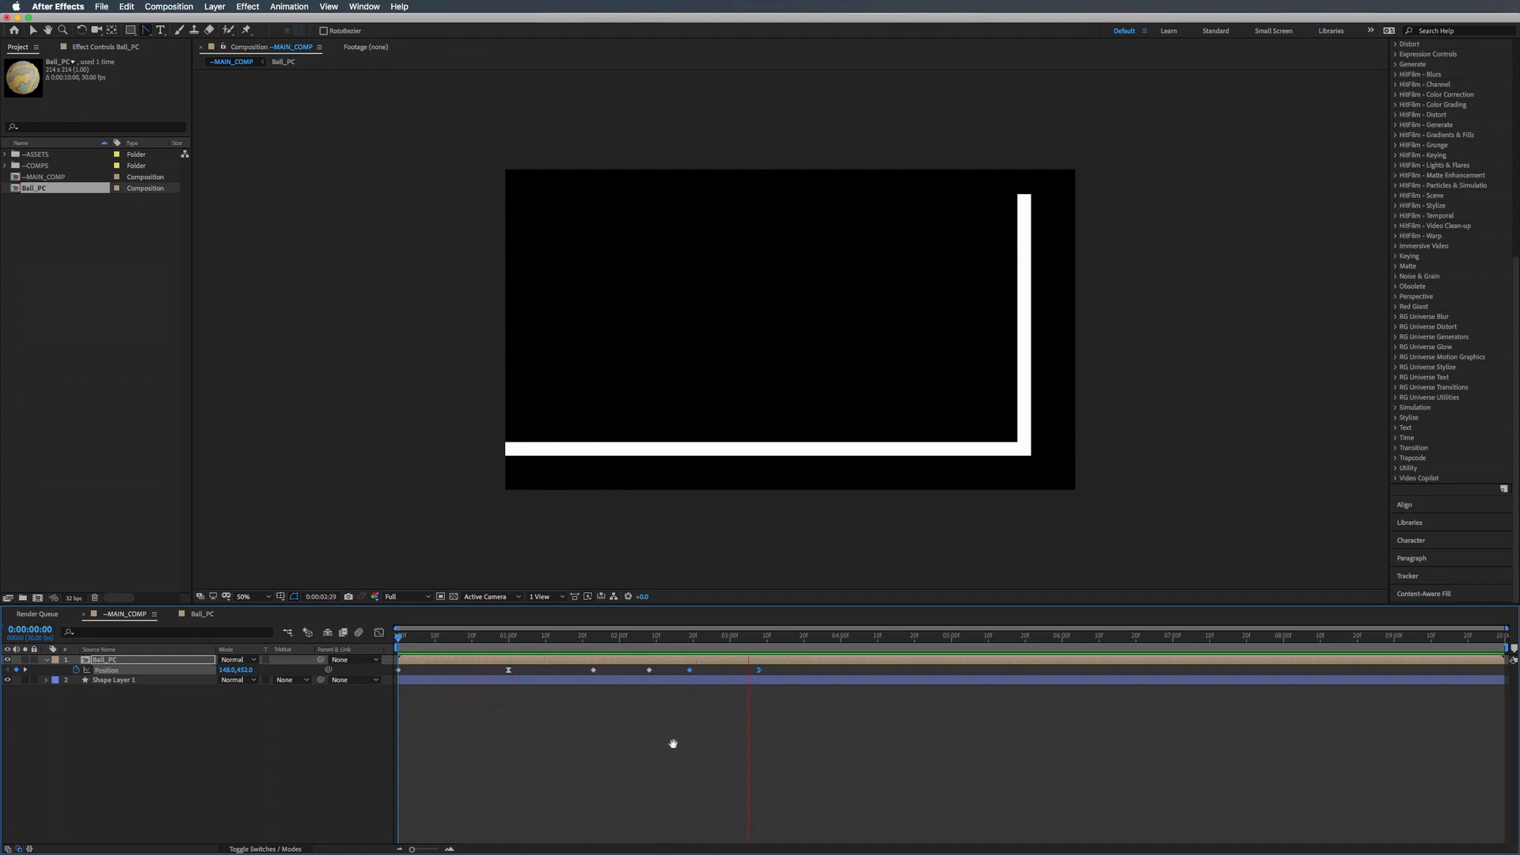
{"action": "key", "text": "space"}
Delay the last two Position keyframes to about 2:21 and 3:10, and preview the animation from the start.
{"action": "left_click_drag", "start_coordinate": [769, 666], "coordinate": [688, 674]}
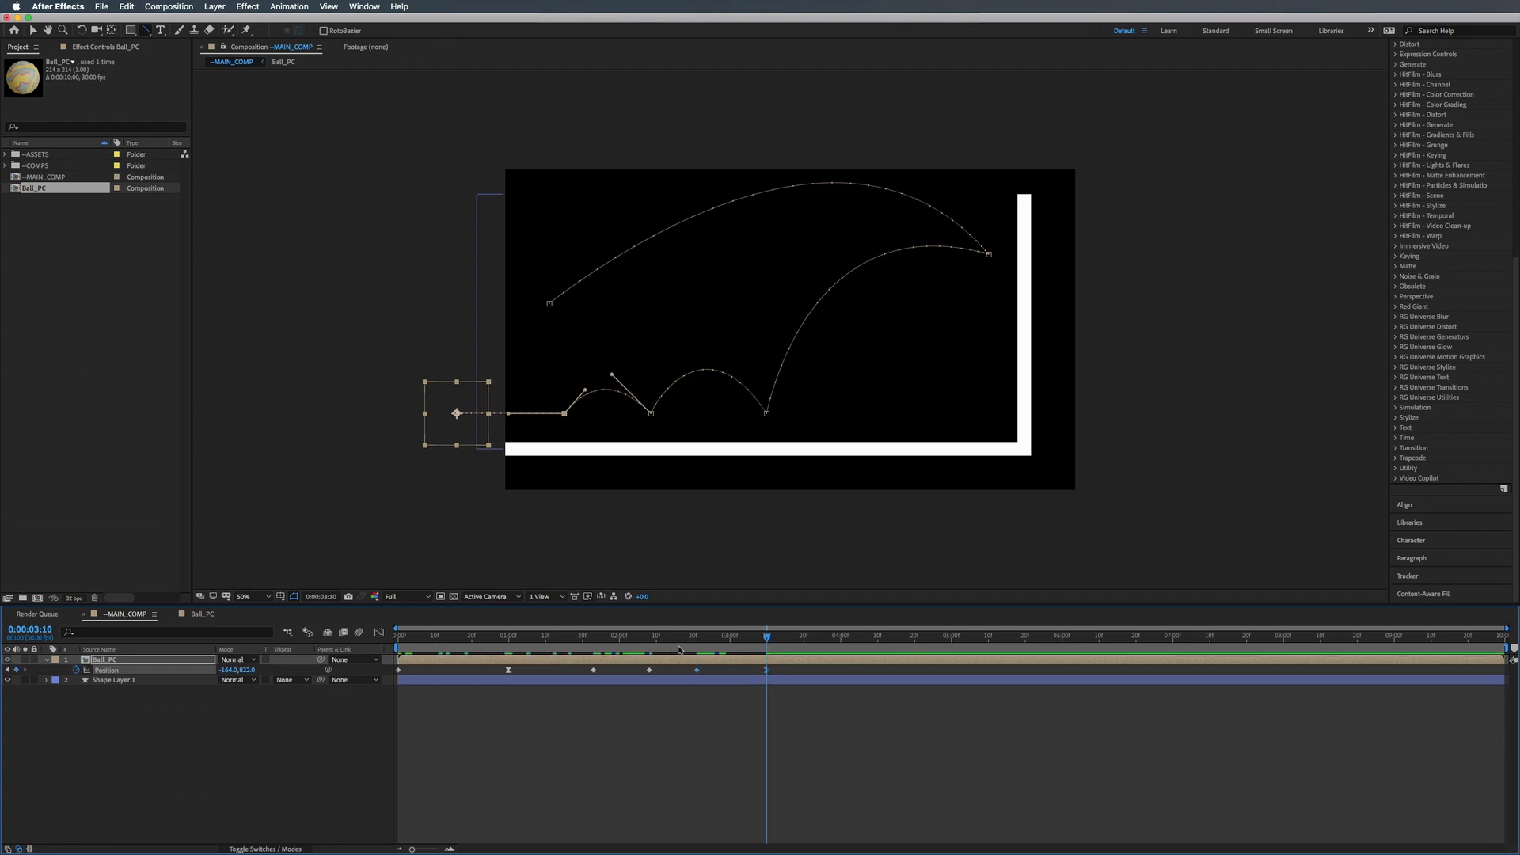
{"action": "key", "text": "space"}
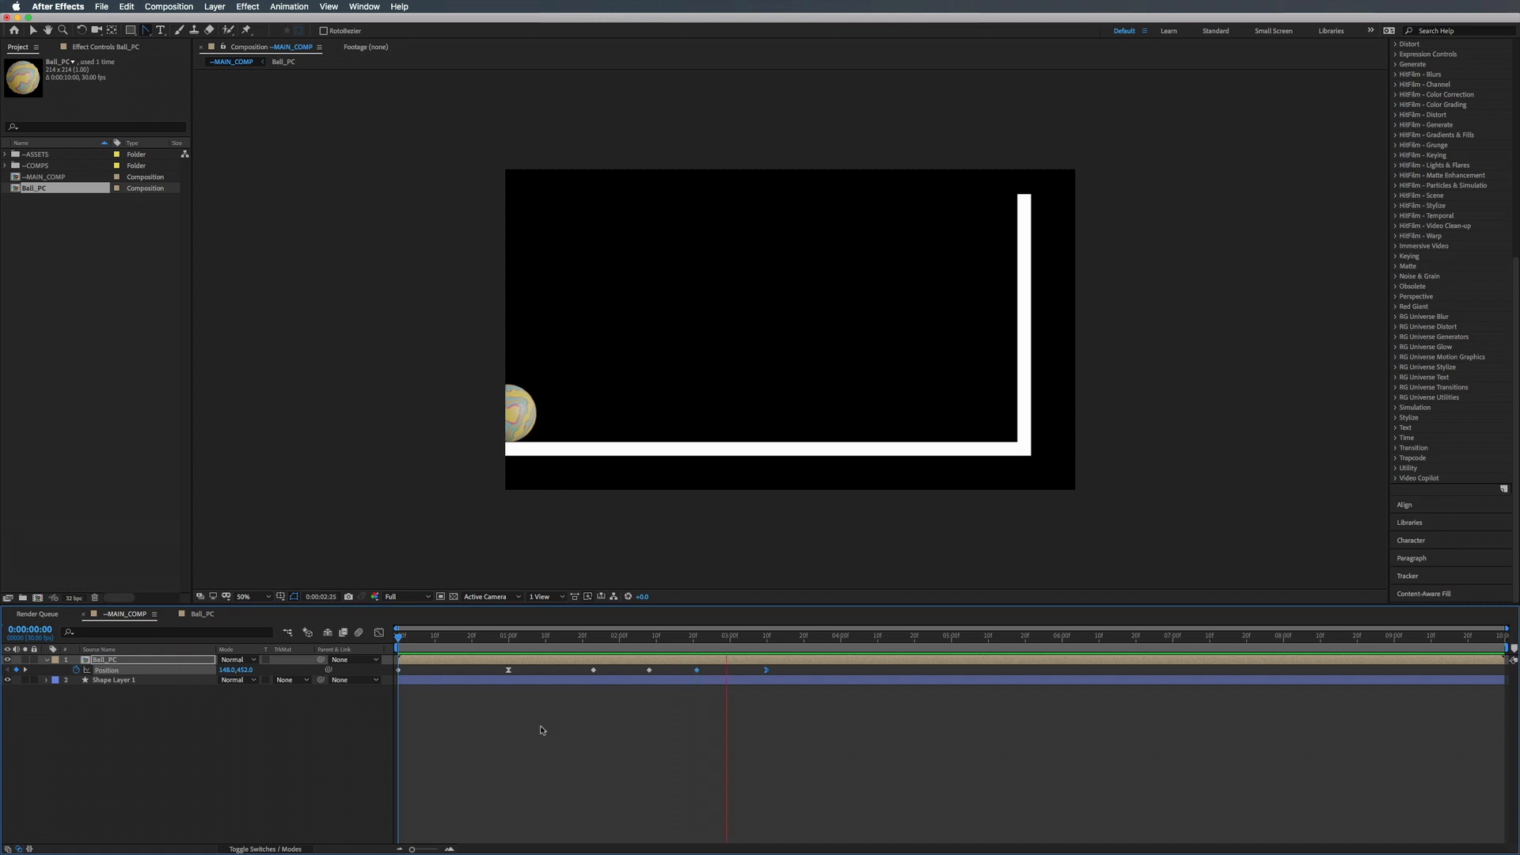
{"action": "key", "text": "space"}
{"action": "key", "text": "g"}
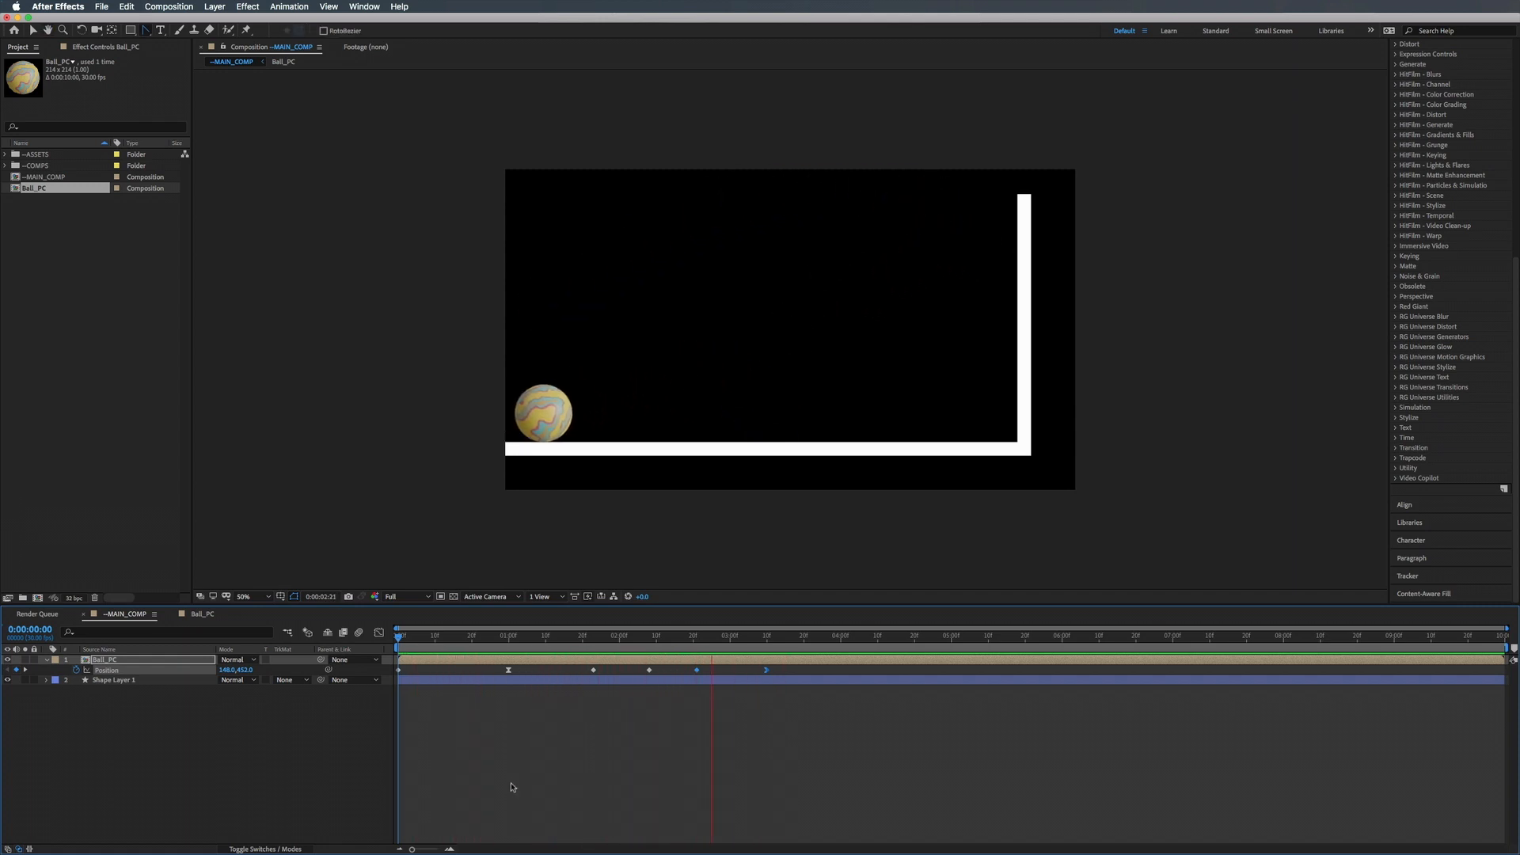
{"action": "key", "text": "space"}
Shorten the work area to end at about 4:21 and shift the four keyframes after the wall hit one frame later.
{"action": "left_click", "coordinate": [512, 639]}
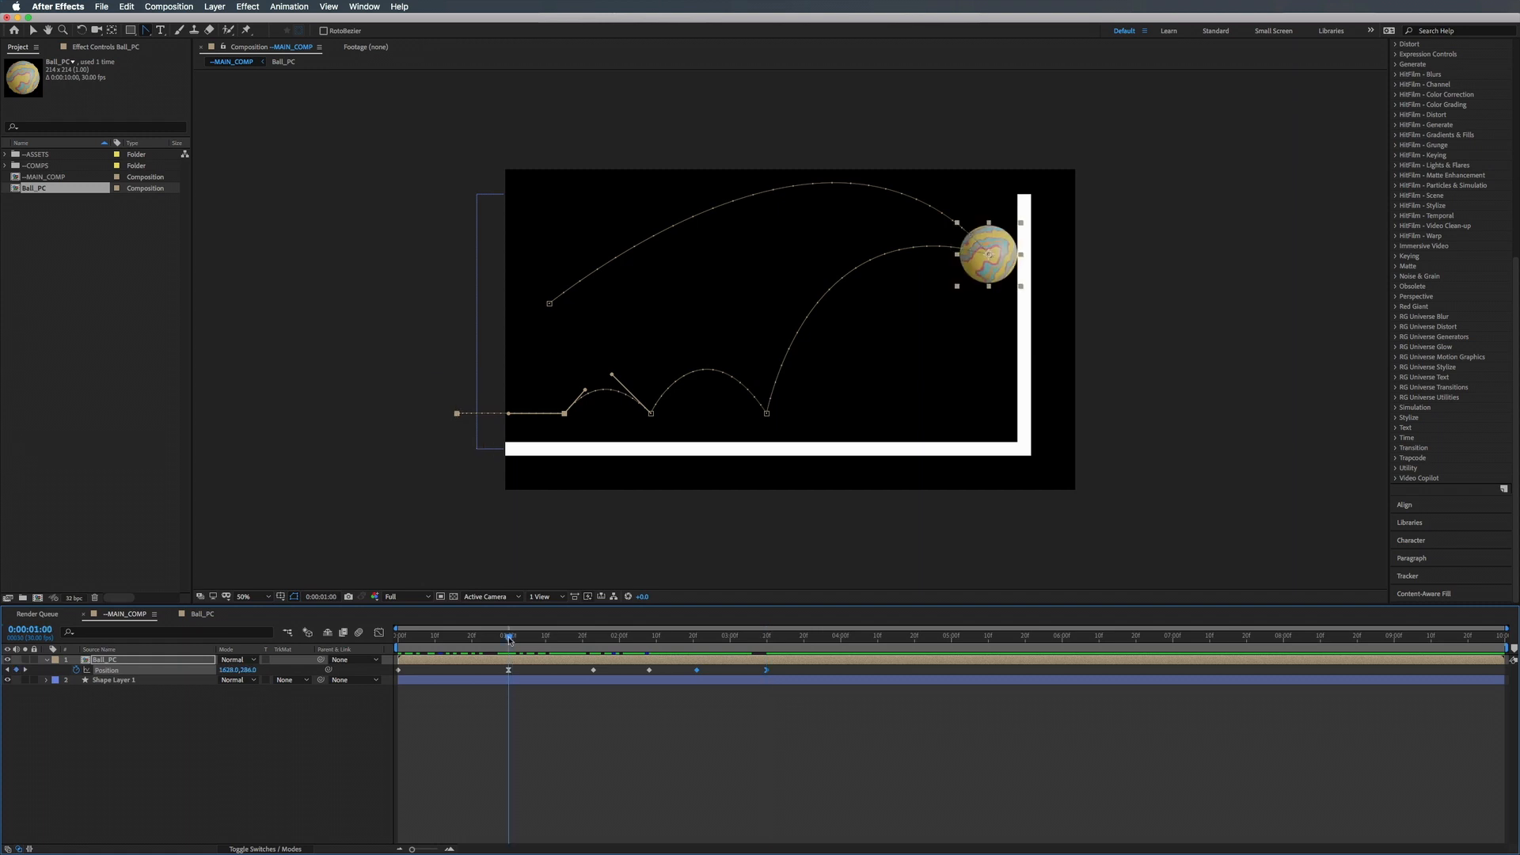
{"action": "left_click", "coordinate": [509, 671]}
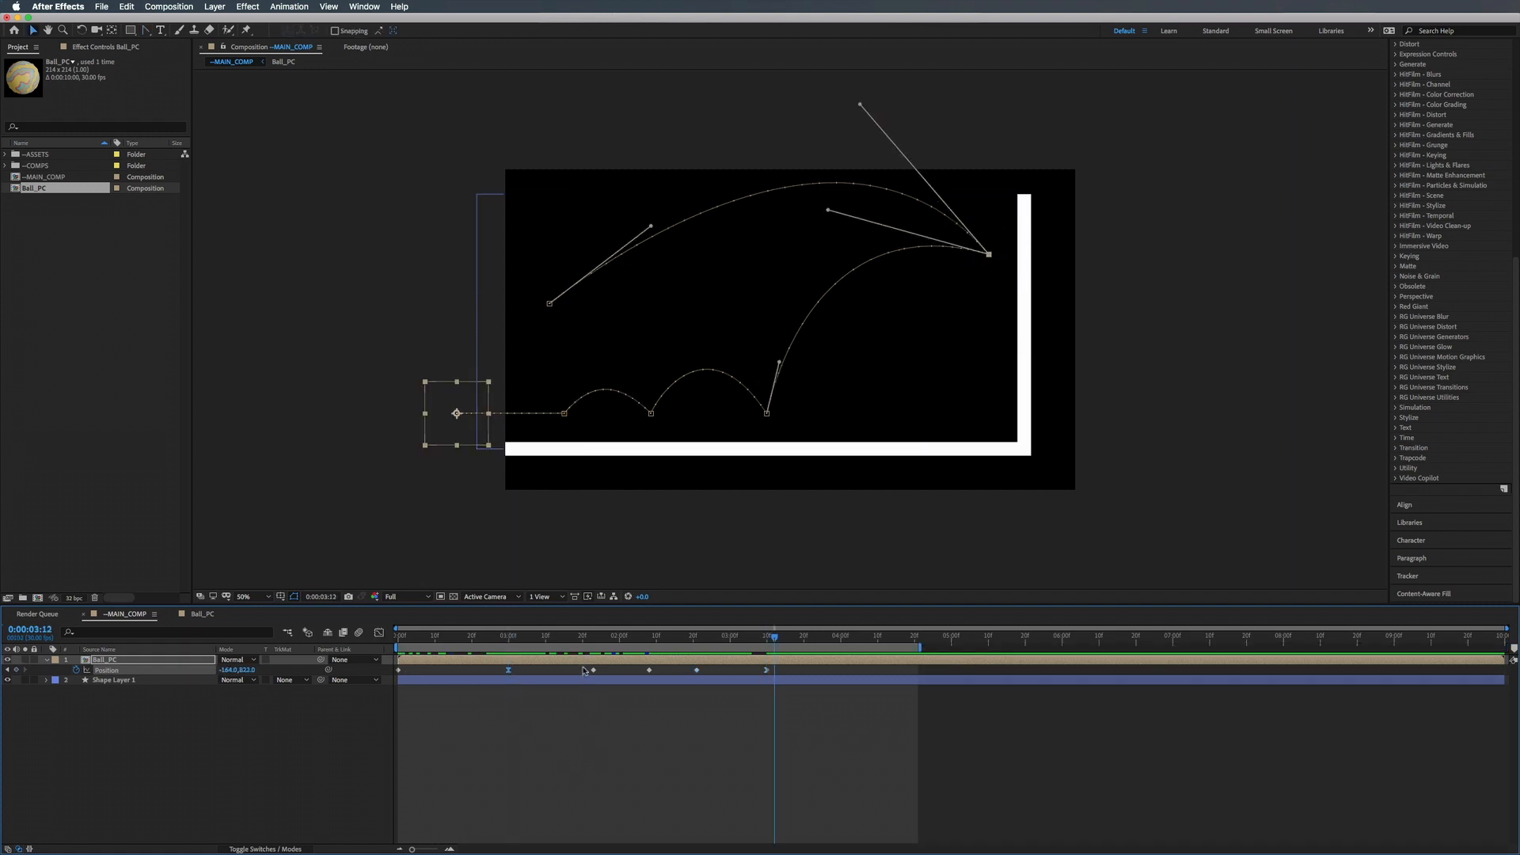
{"action": "left_click_drag", "start_coordinate": [584, 667], "coordinate": [772, 673]}
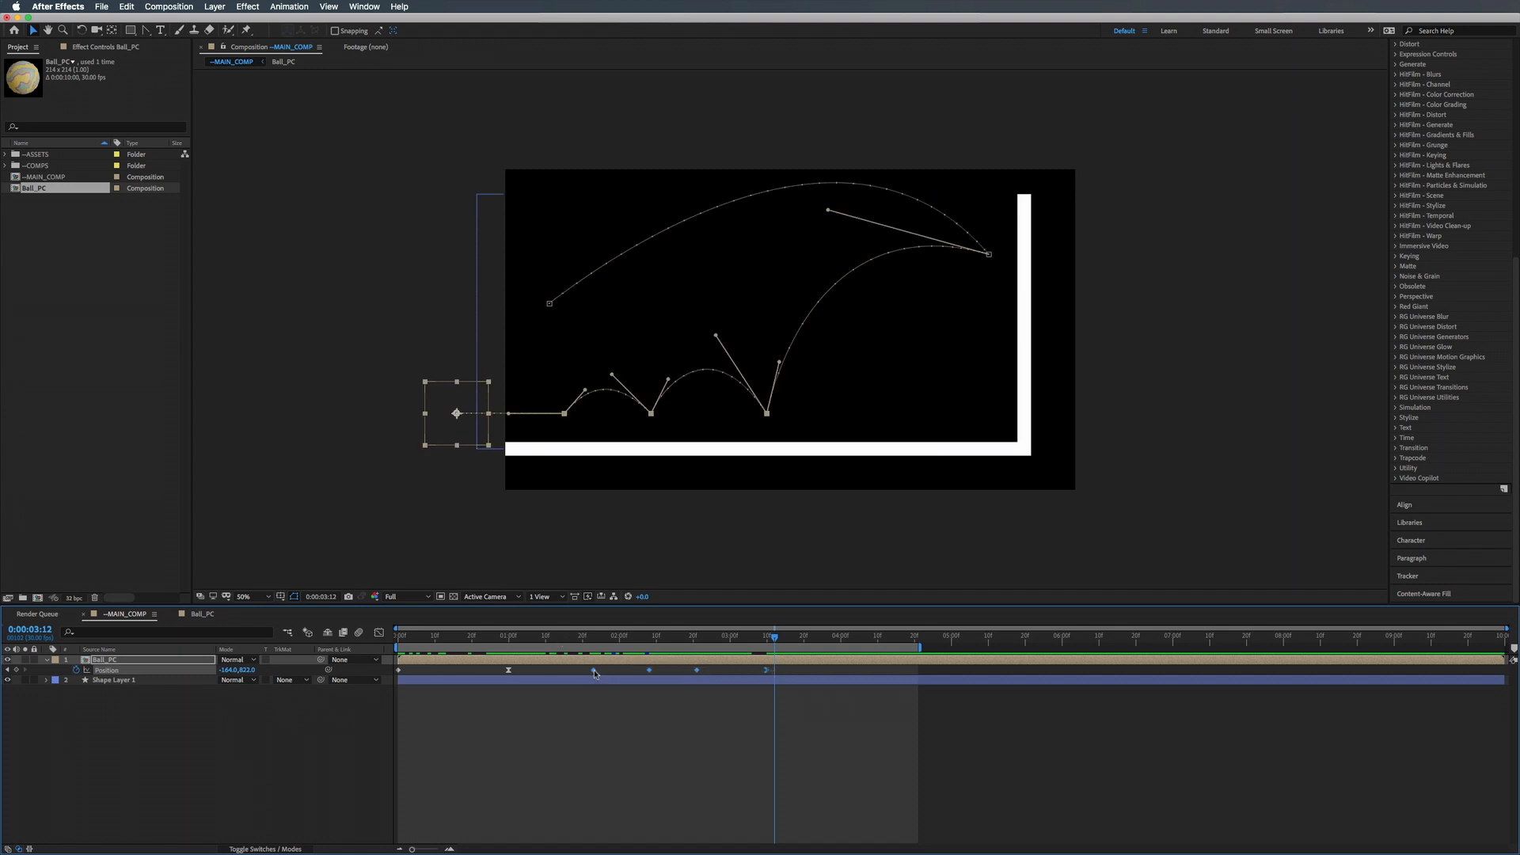
{"action": "left_click_drag", "start_coordinate": [596, 672], "coordinate": [599, 672]}
Preview the retimed bounces from the start of the composition.
{"action": "key", "text": "Home"}
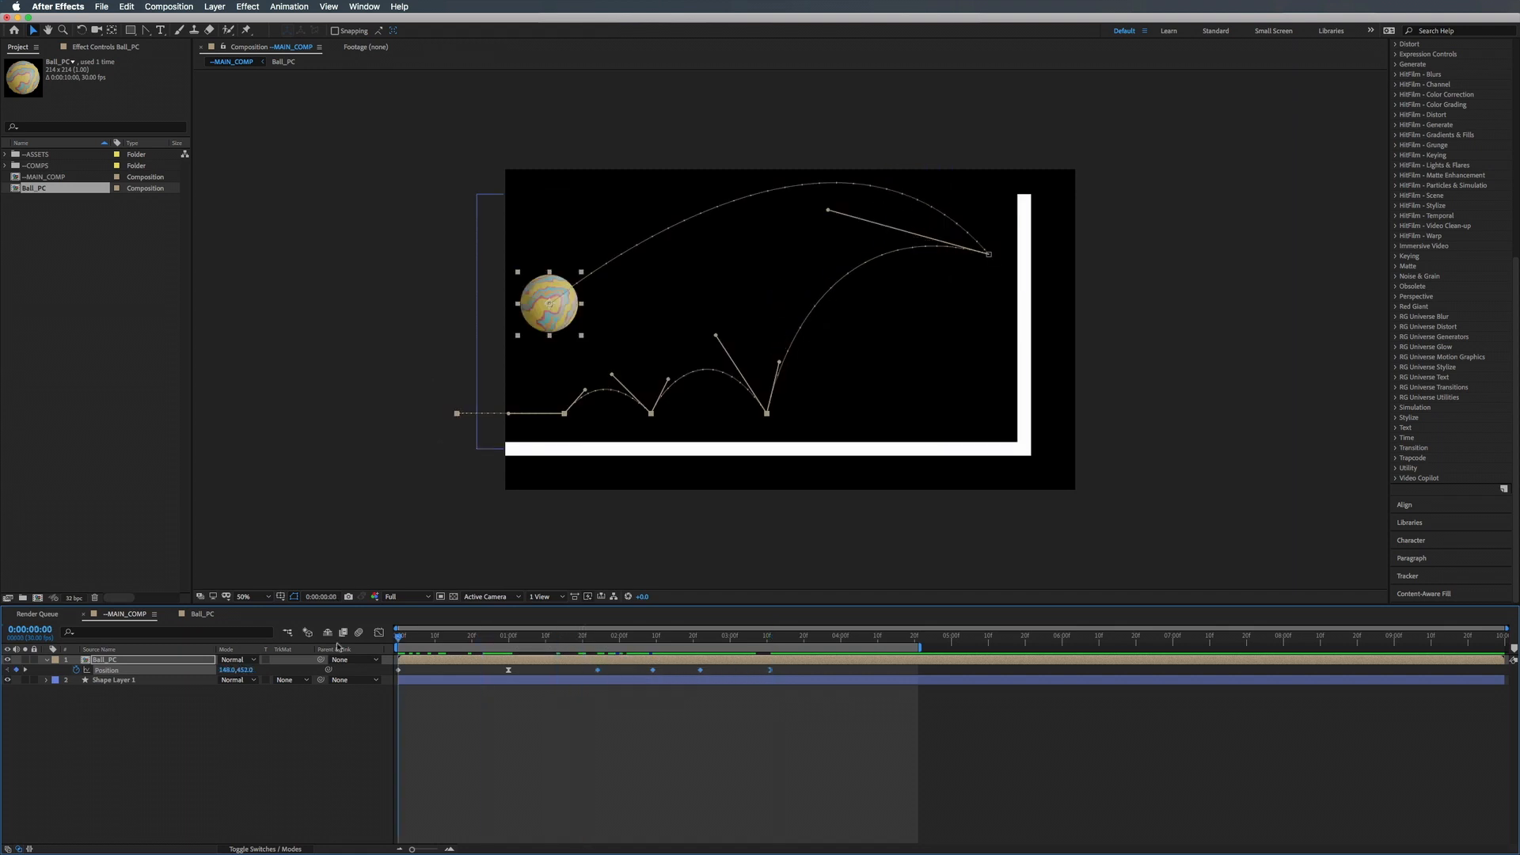
{"action": "left_click", "coordinate": [582, 737]}
{"action": "key", "text": "space"}
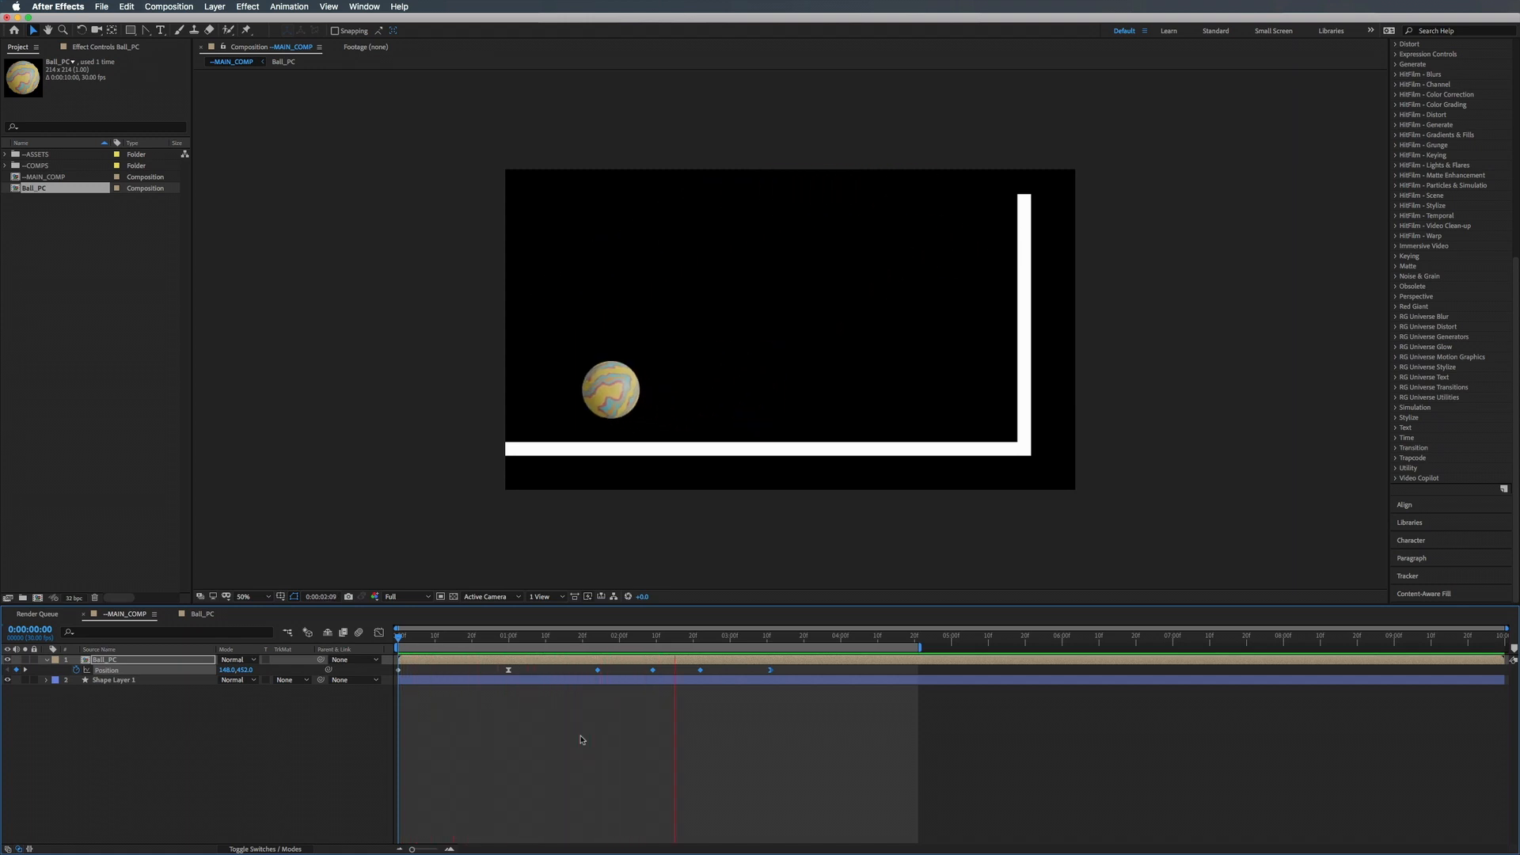
{"action": "key", "text": "space"}
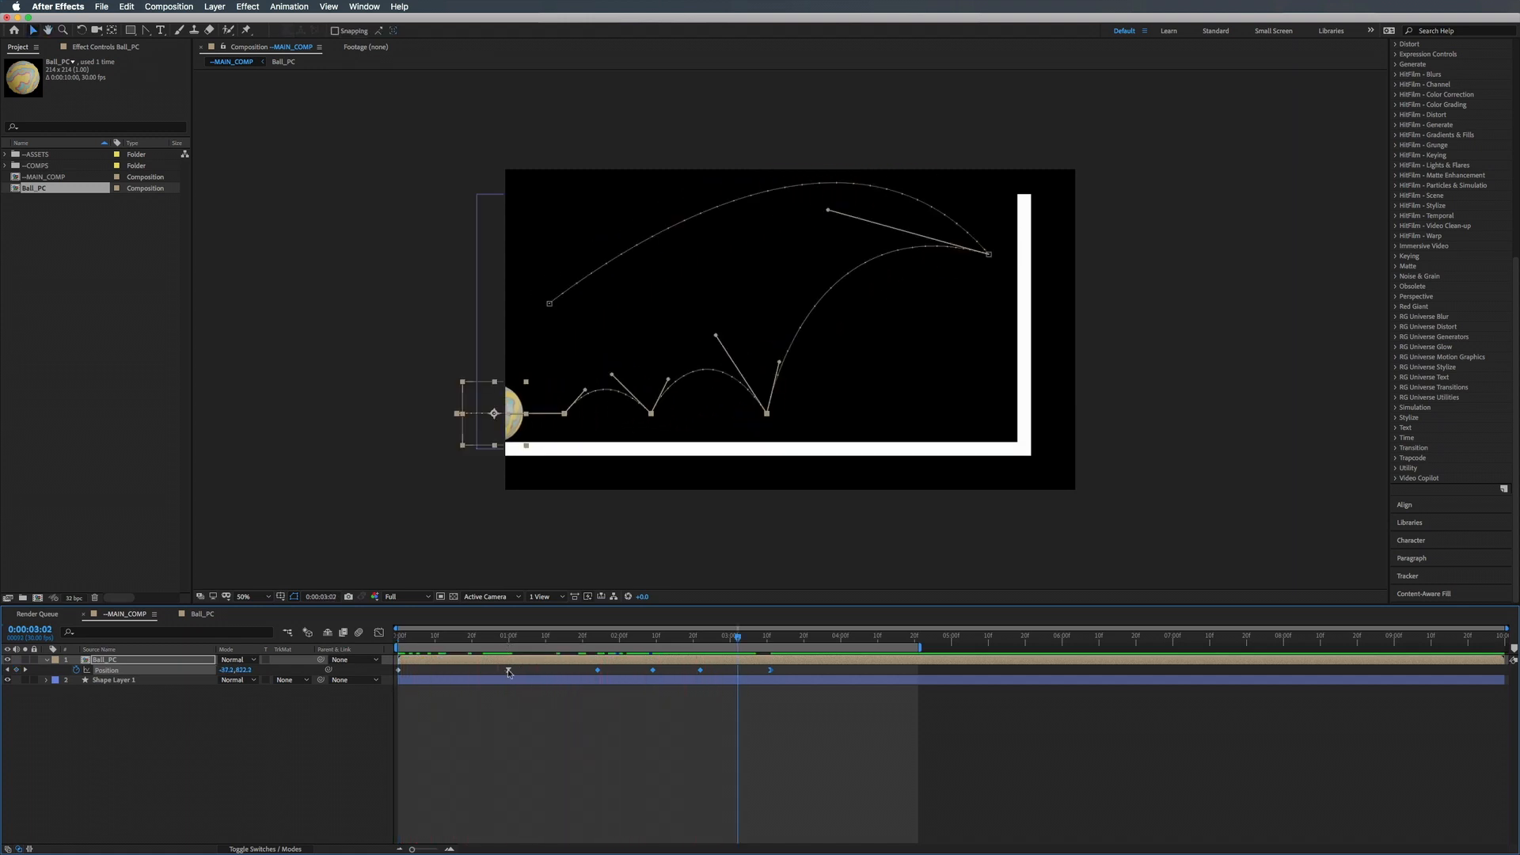
Set the temporal interpolation of the wall-hit keyframe at 1:00 to Linear and preview the animation.
{"action": "left_click", "coordinate": [508, 671]}
{"action": "right_click", "coordinate": [508, 671]}
{"action": "mouse_move", "coordinate": [566, 807]}
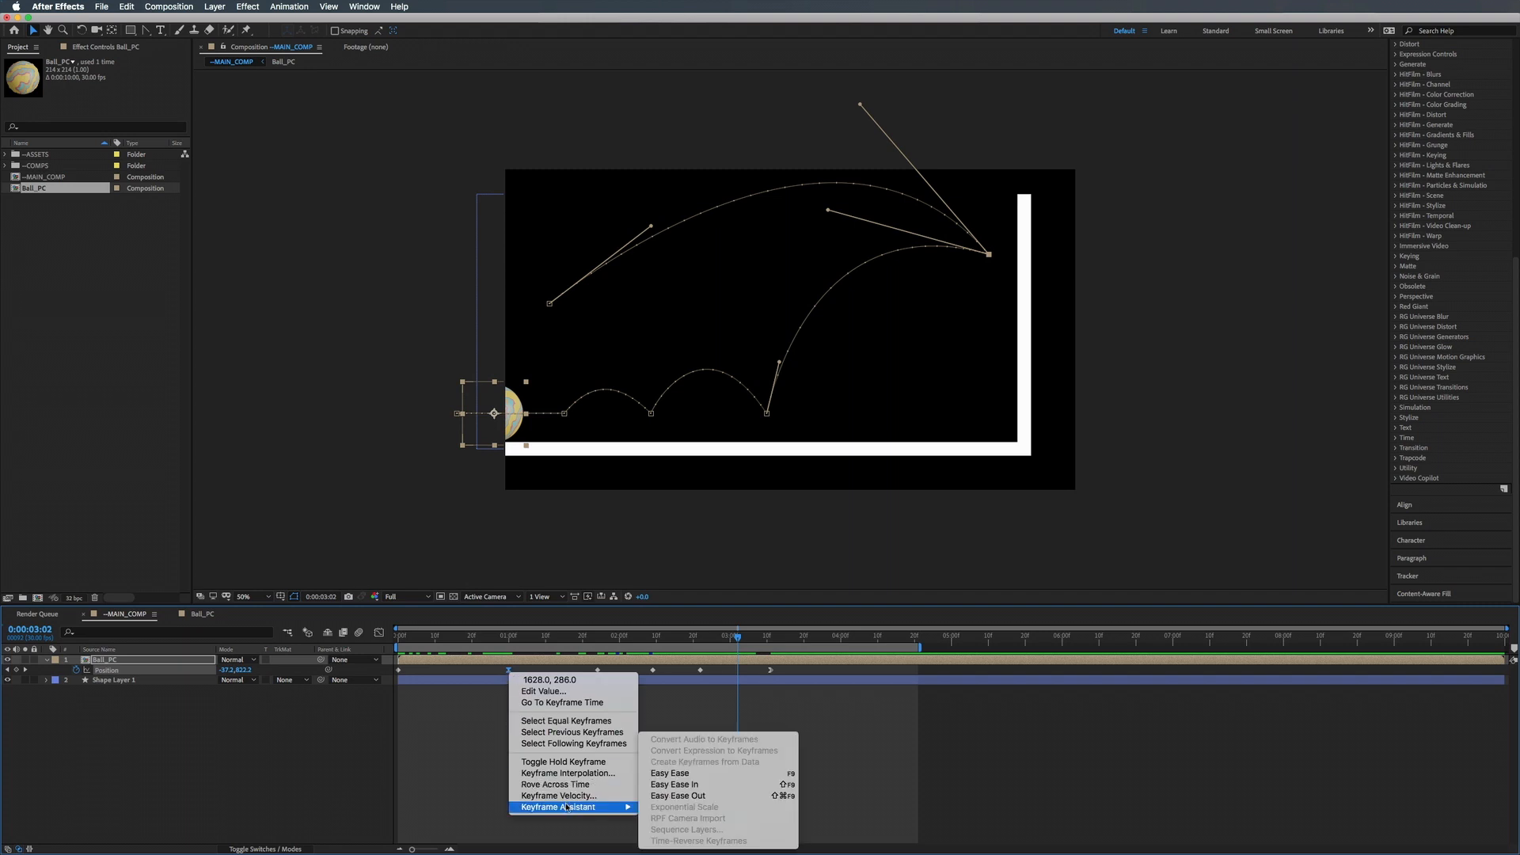
{"action": "left_click", "coordinate": [566, 773]}
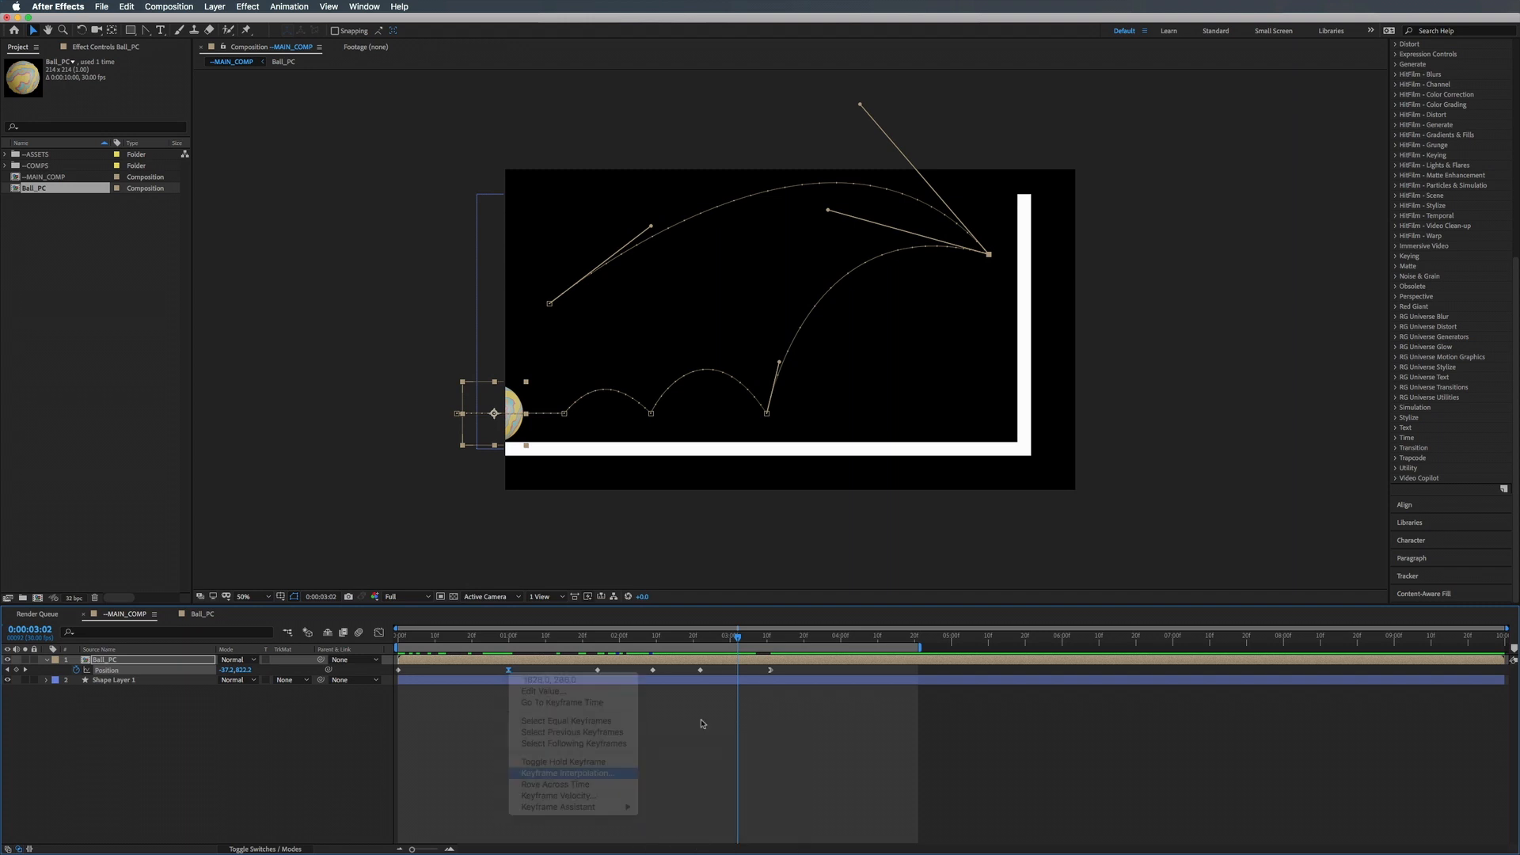
{"action": "left_click", "coordinate": [823, 455]}
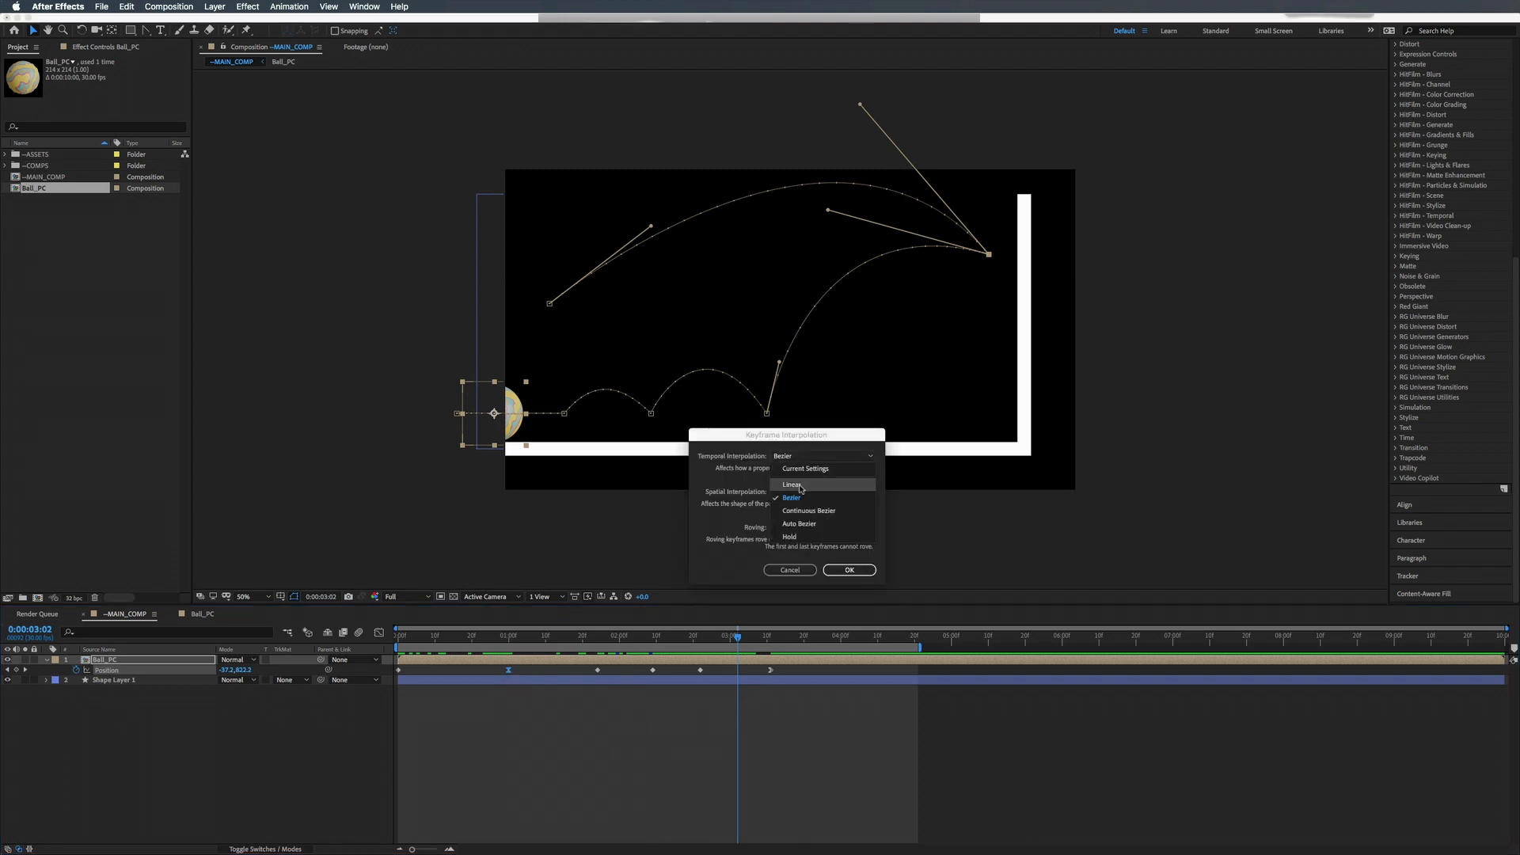
{"action": "left_click", "coordinate": [791, 485]}
{"action": "left_click", "coordinate": [845, 570]}
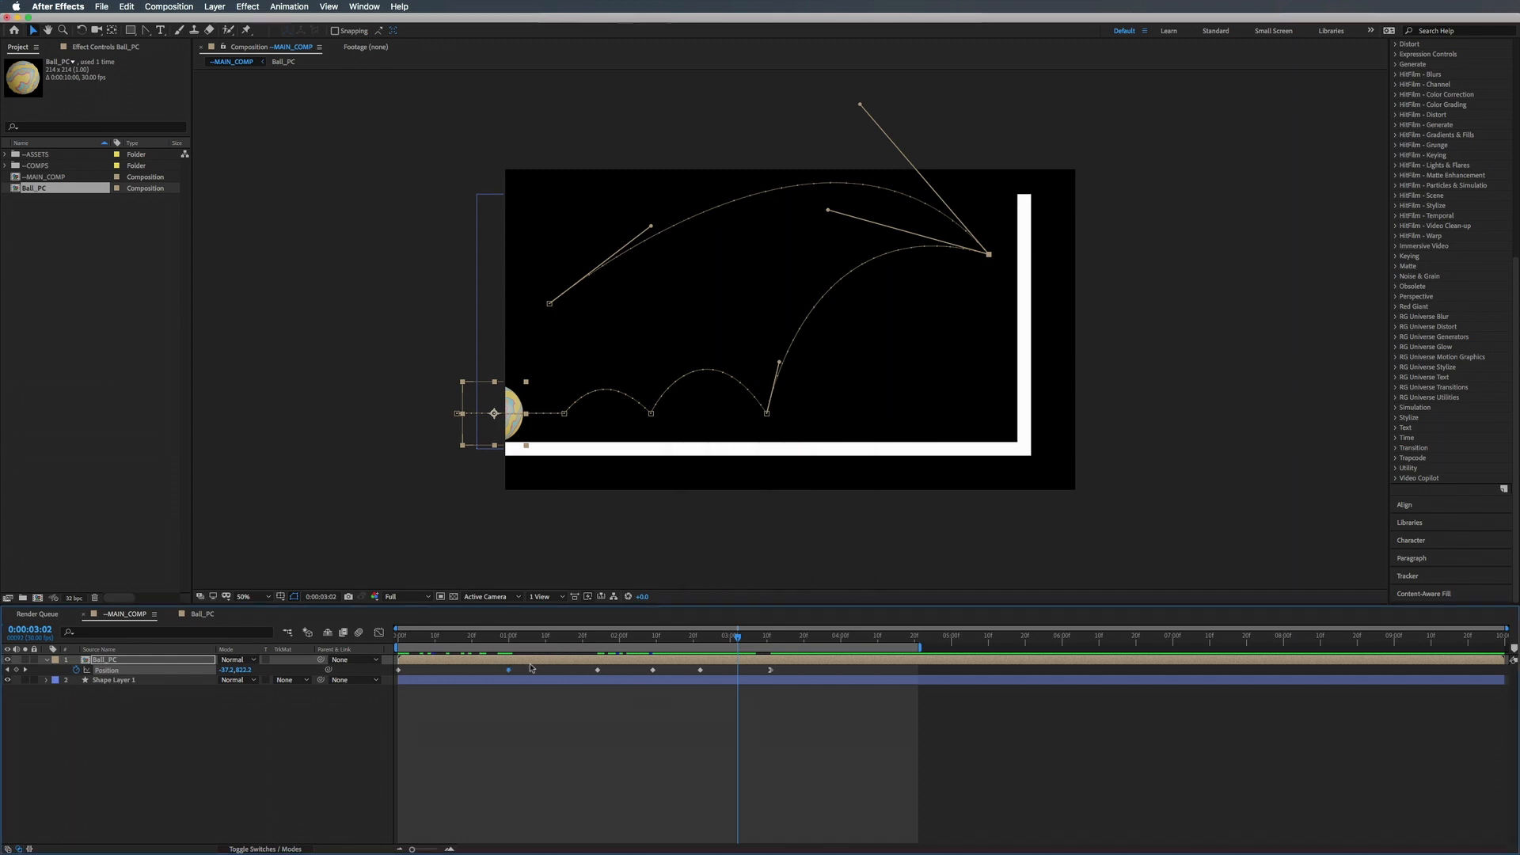
{"action": "left_click_drag", "start_coordinate": [527, 637], "coordinate": [351, 644]}
{"action": "key", "text": "space"}
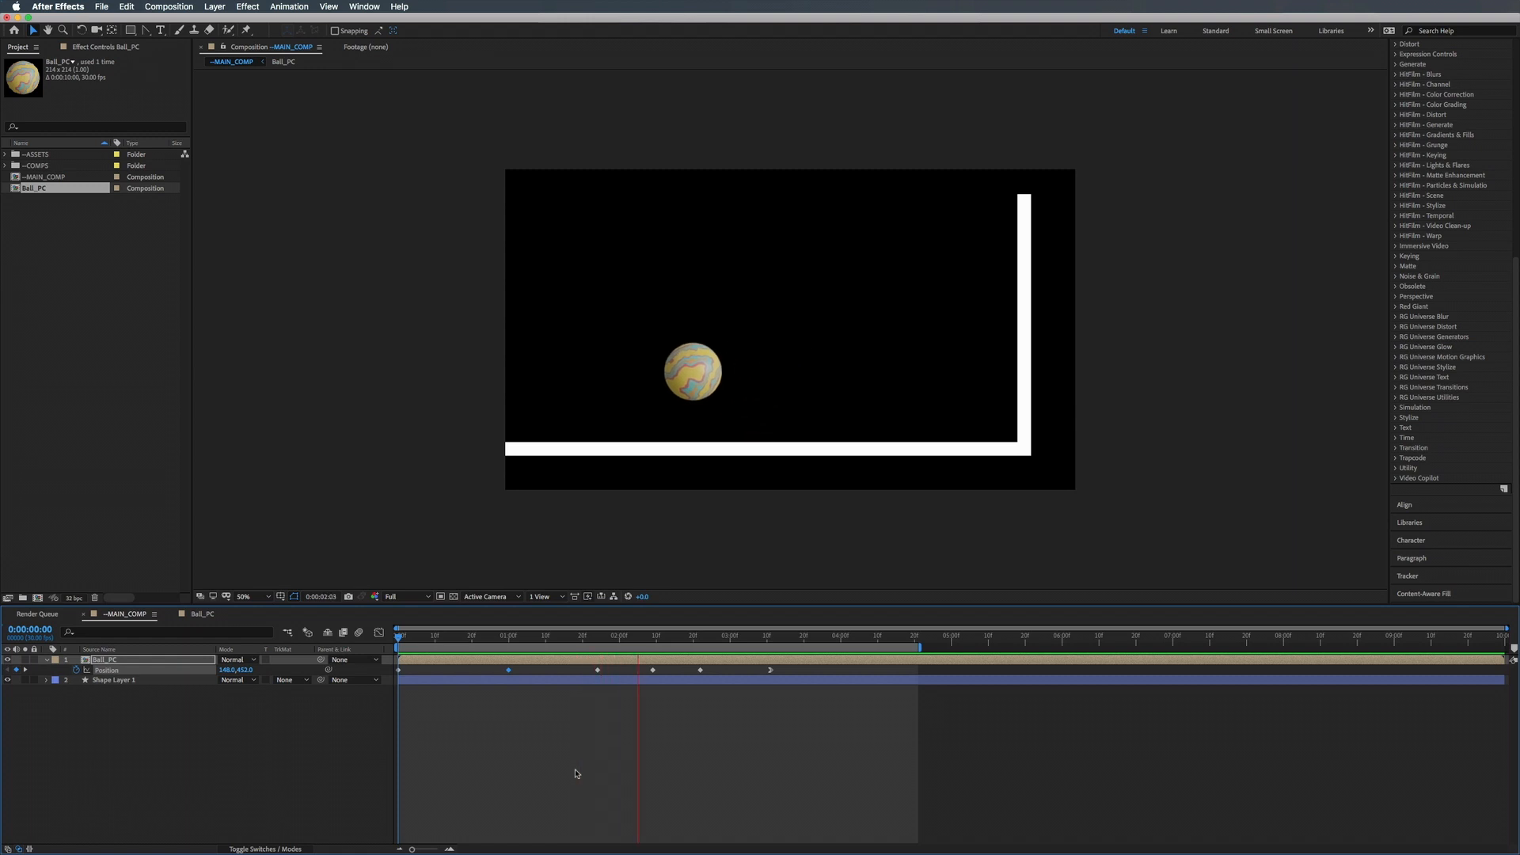
{"action": "mouse_move", "coordinate": [468, 637]}
{"action": "left_mouse_down"}
{"action": "mouse_move", "coordinate": [421, 641]}
{"action": "mouse_move", "coordinate": [529, 635]}
{"action": "mouse_move", "coordinate": [478, 639]}
{"action": "mouse_move", "coordinate": [496, 638]}
{"action": "left_mouse_up"}
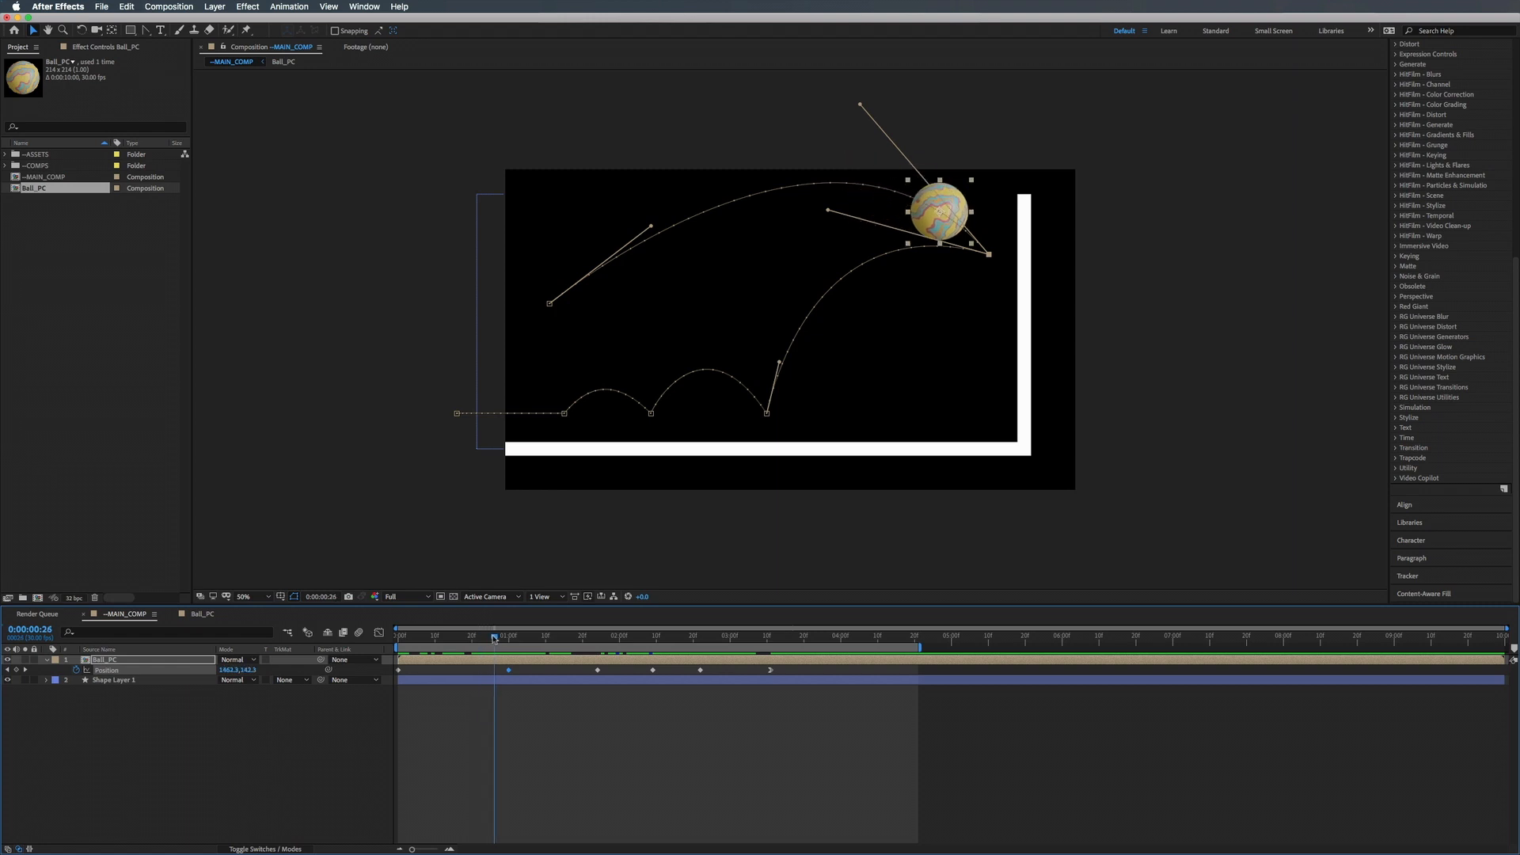
Open the Ball_PC precomp and give the ball layer's Rotation the expression time*200.
{"action": "double_click", "coordinate": [111, 662]}
{"action": "key", "text": "r"}
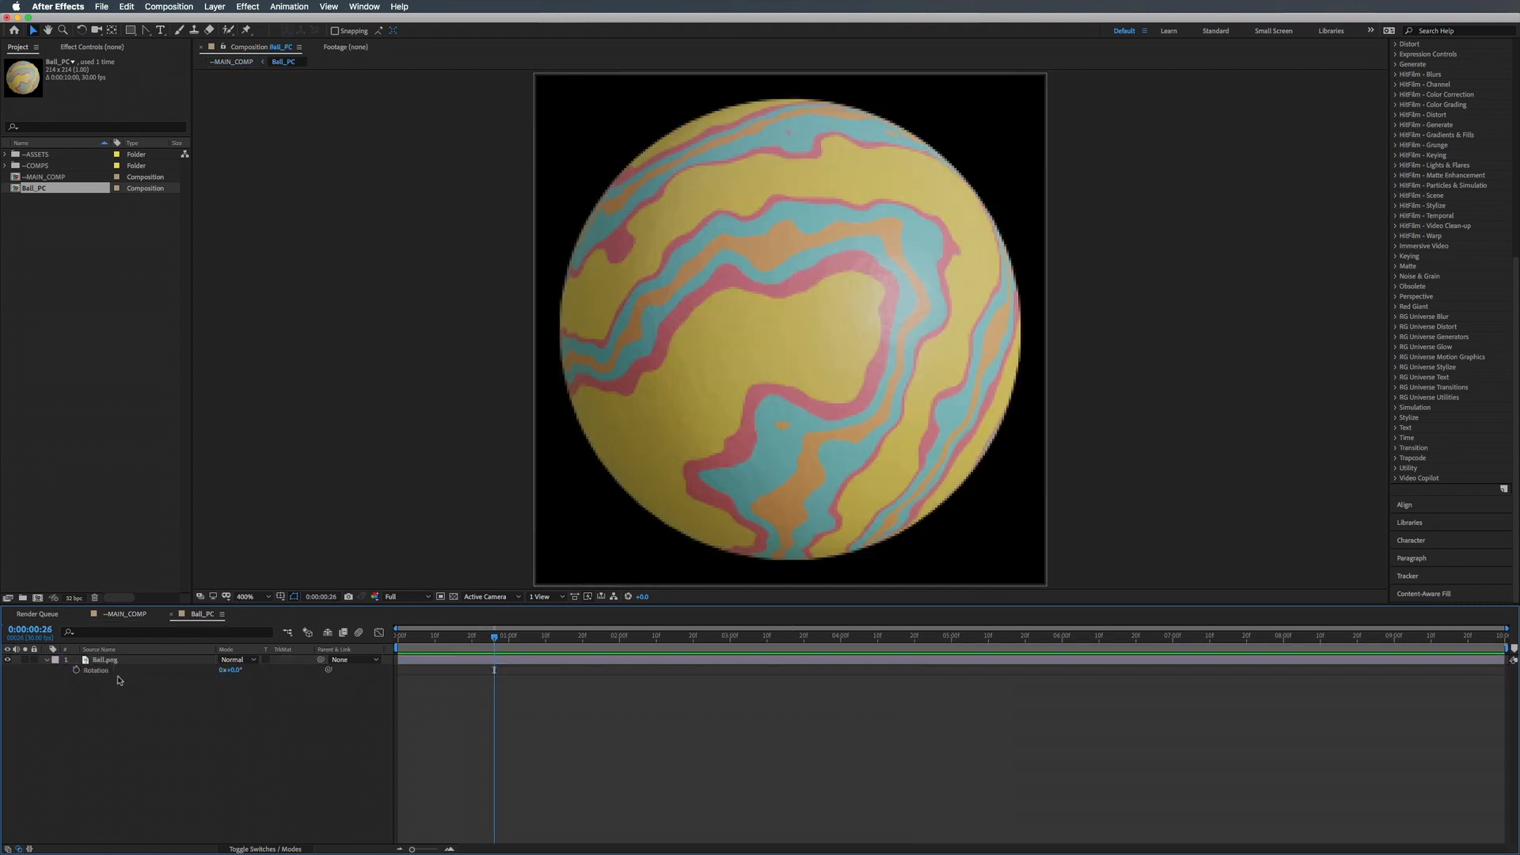
{"action": "left_click", "coordinate": [77, 670], "text": "alt"}
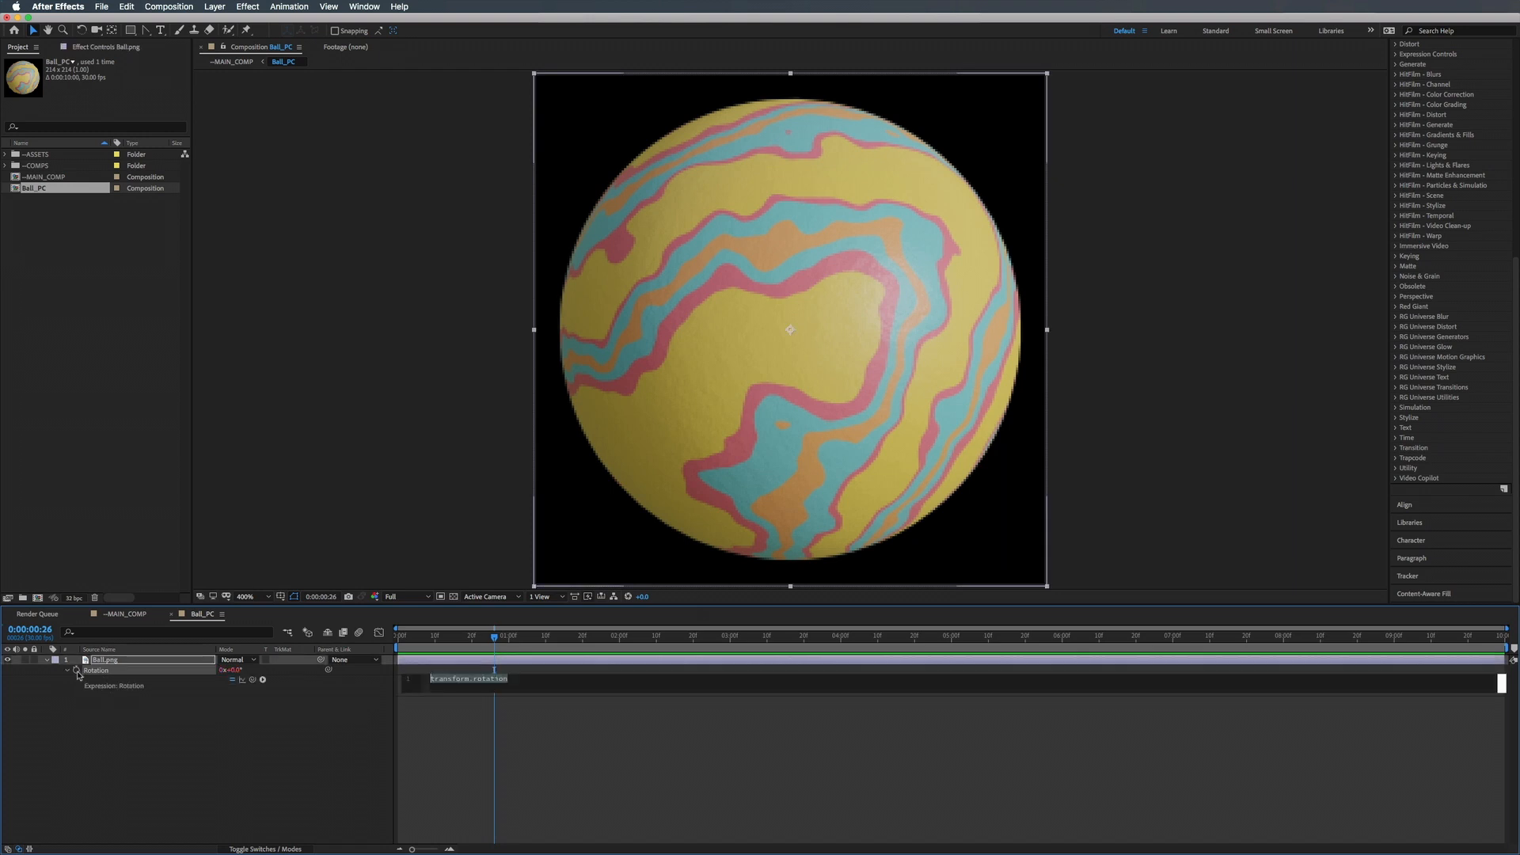
{"action": "type", "text": "time"}
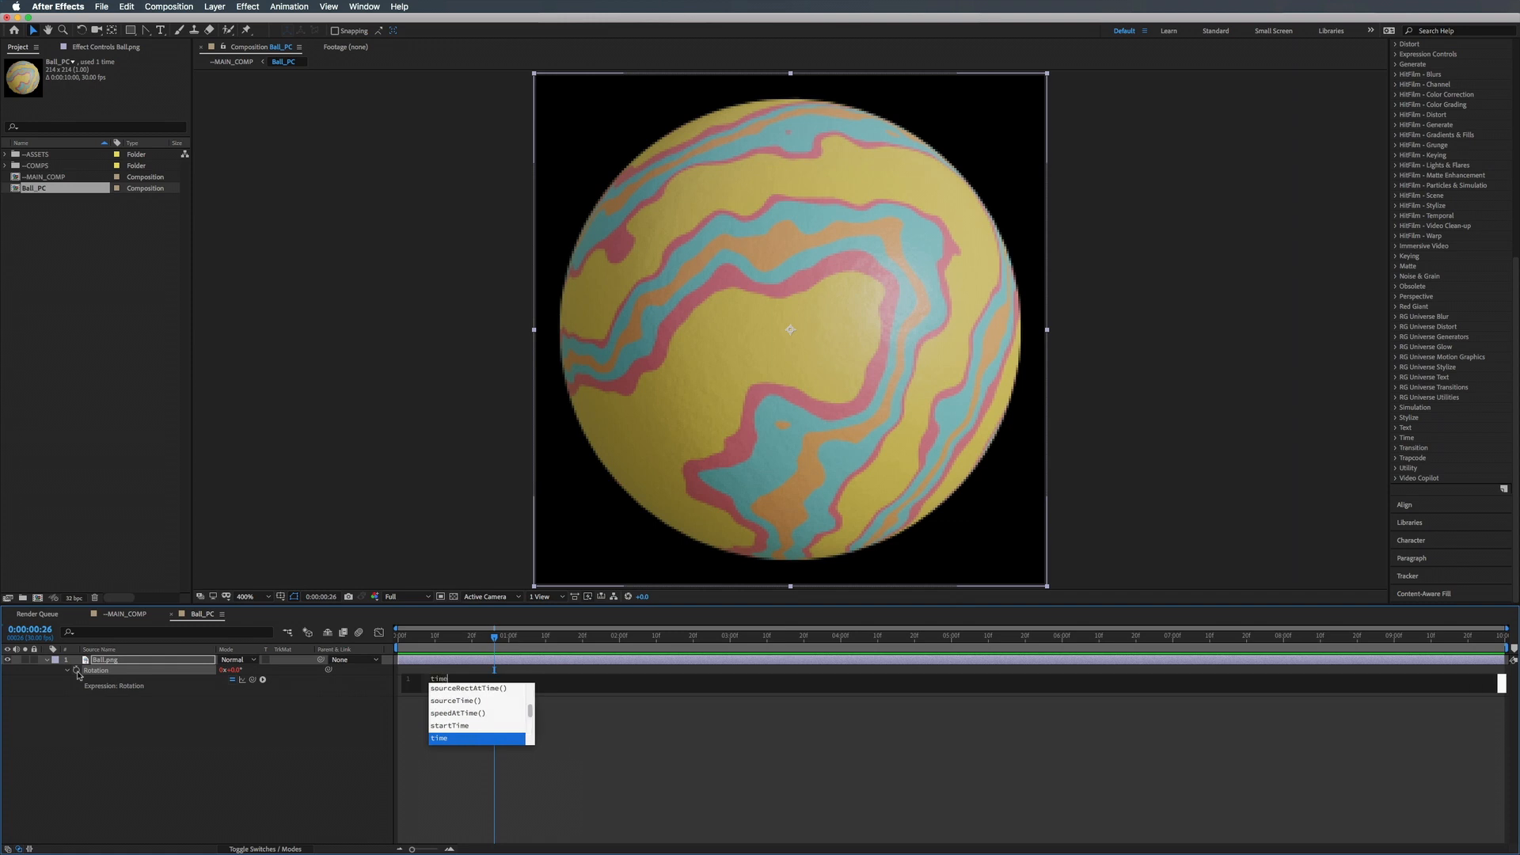
{"action": "type", "text": "*"}
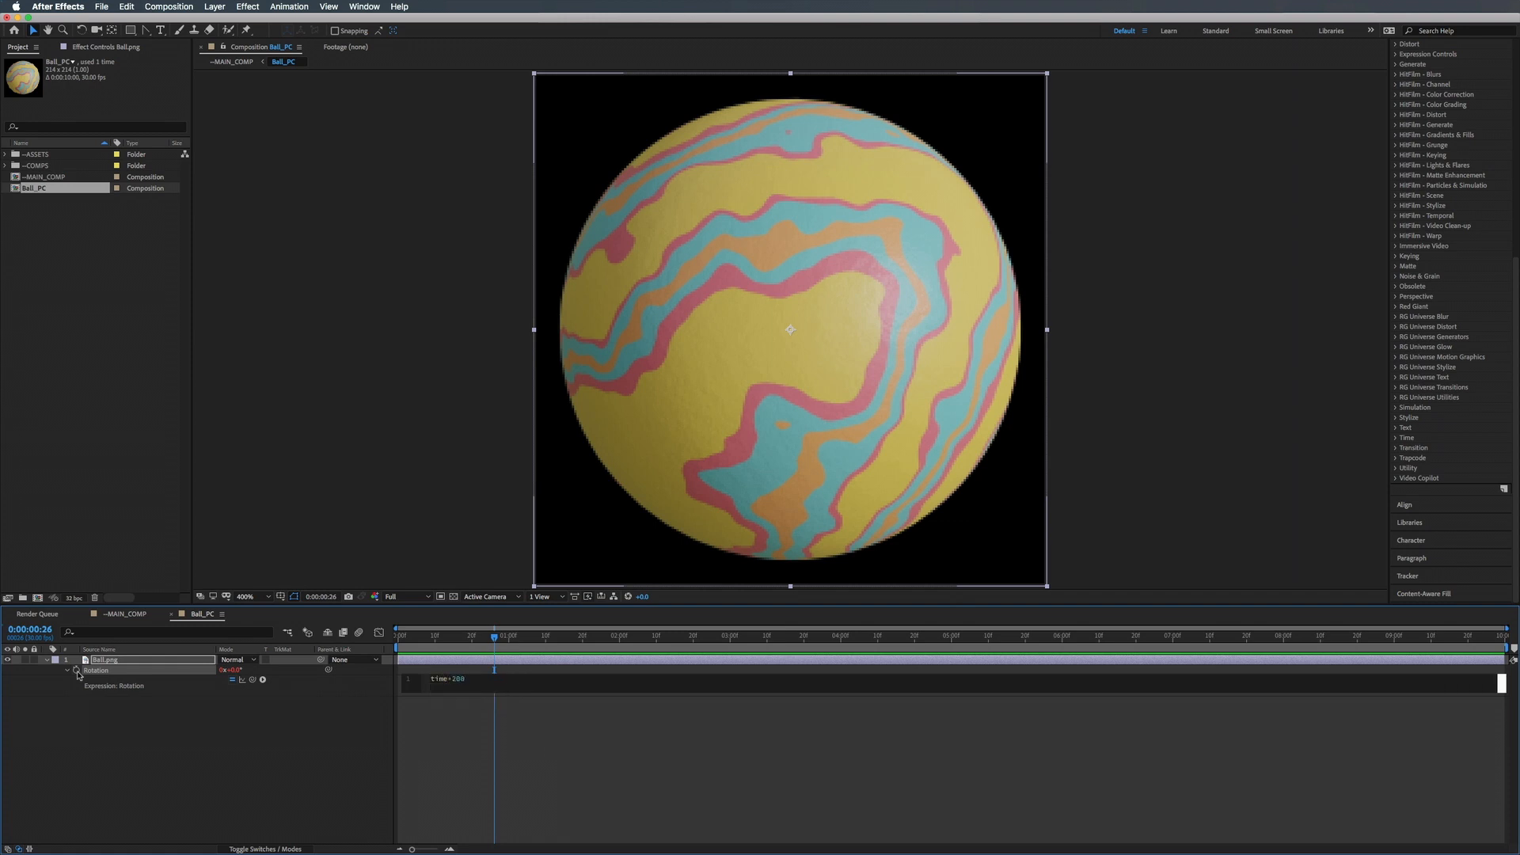
Preview the ball's spin from the start, both inside the precomp and in ~MAIN_COMP.
{"action": "left_click_drag", "start_coordinate": [432, 641], "coordinate": [366, 641]}
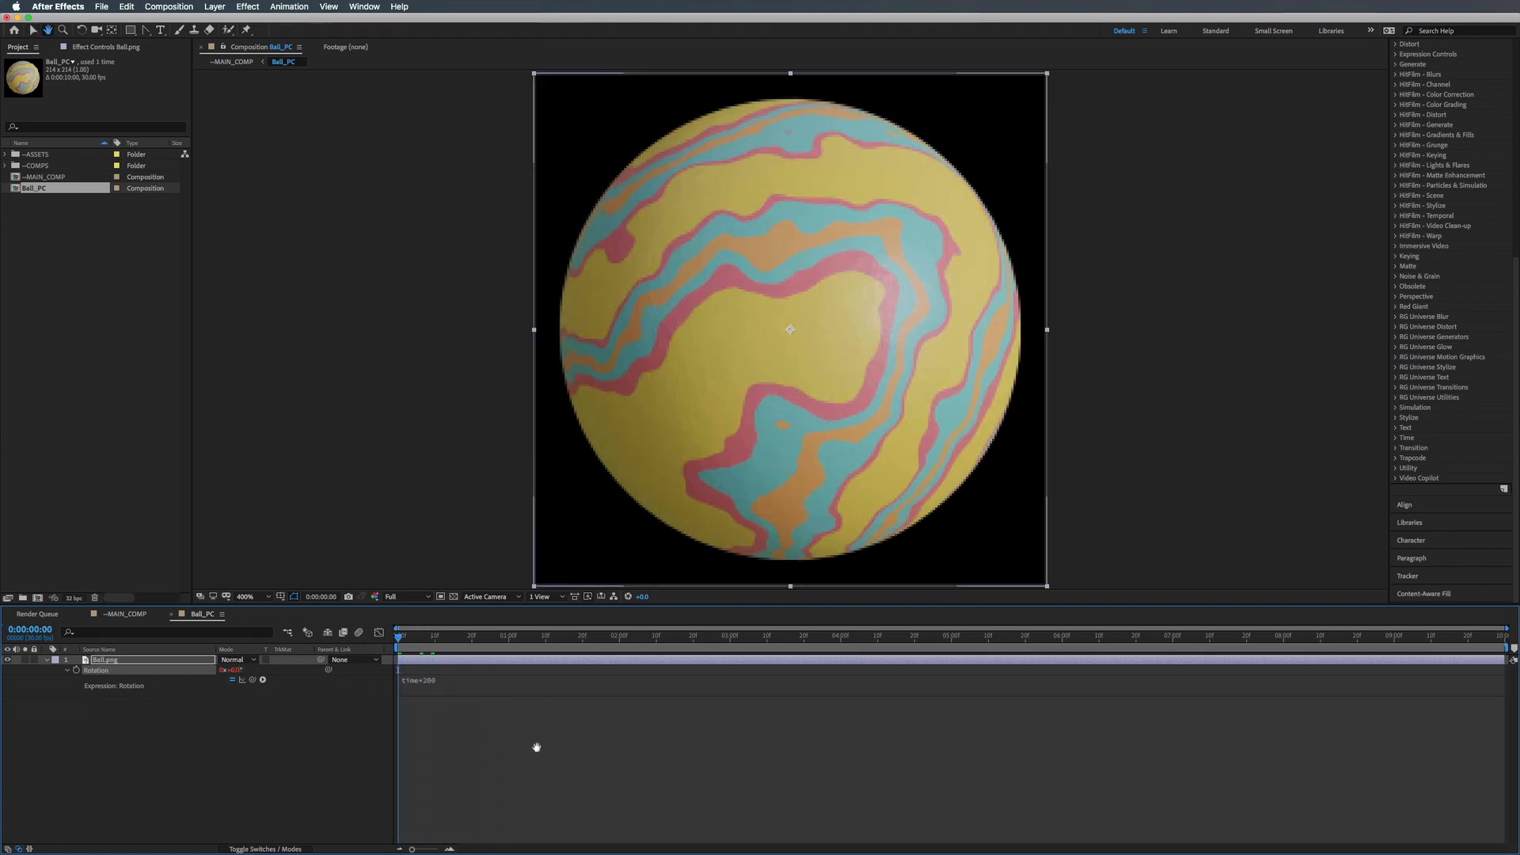
{"action": "key", "text": "space"}
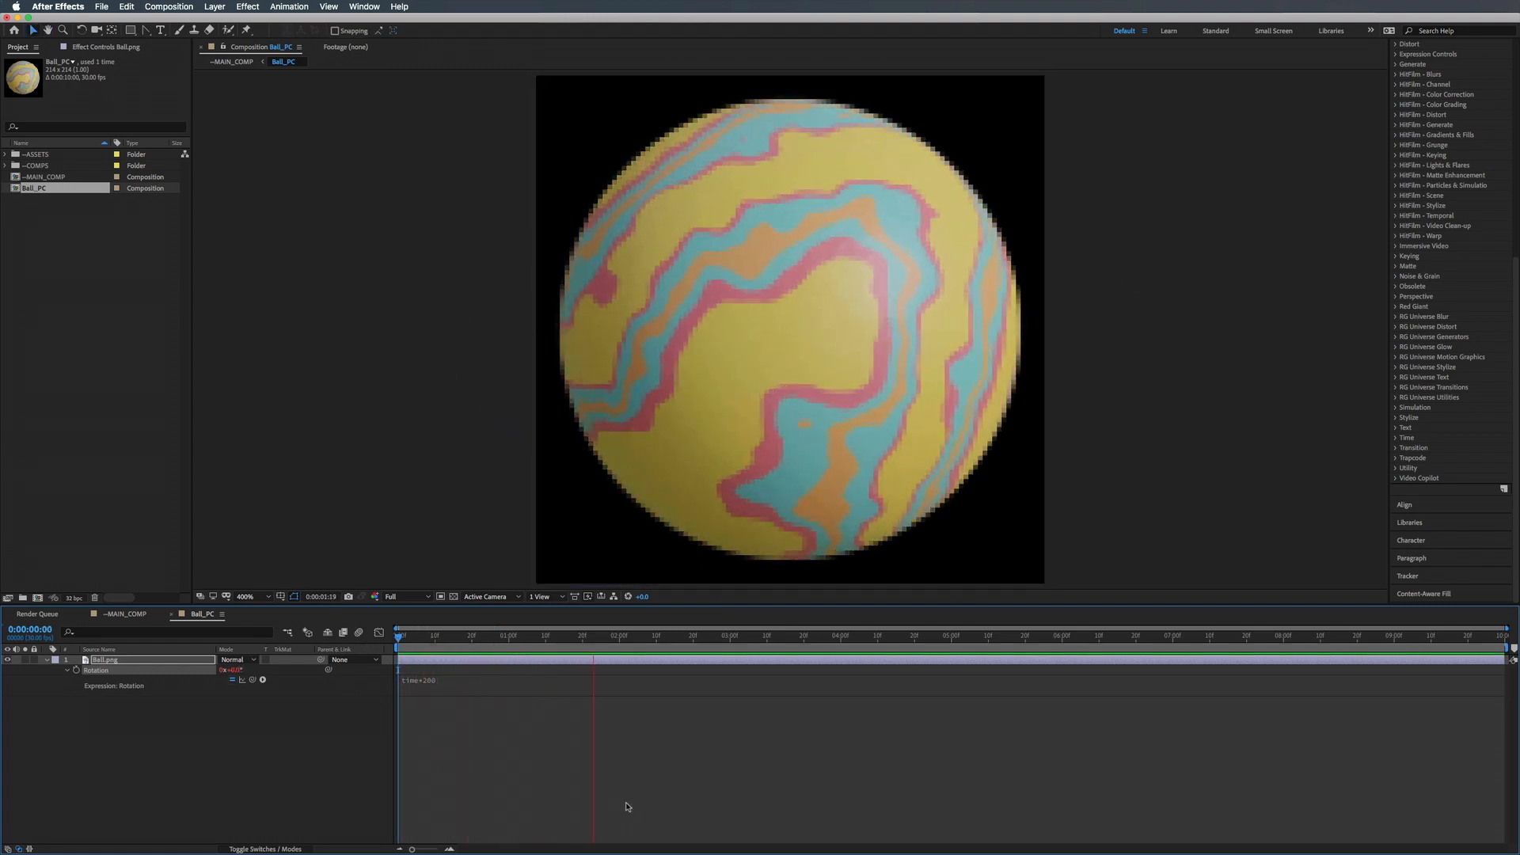
{"action": "key", "text": "space"}
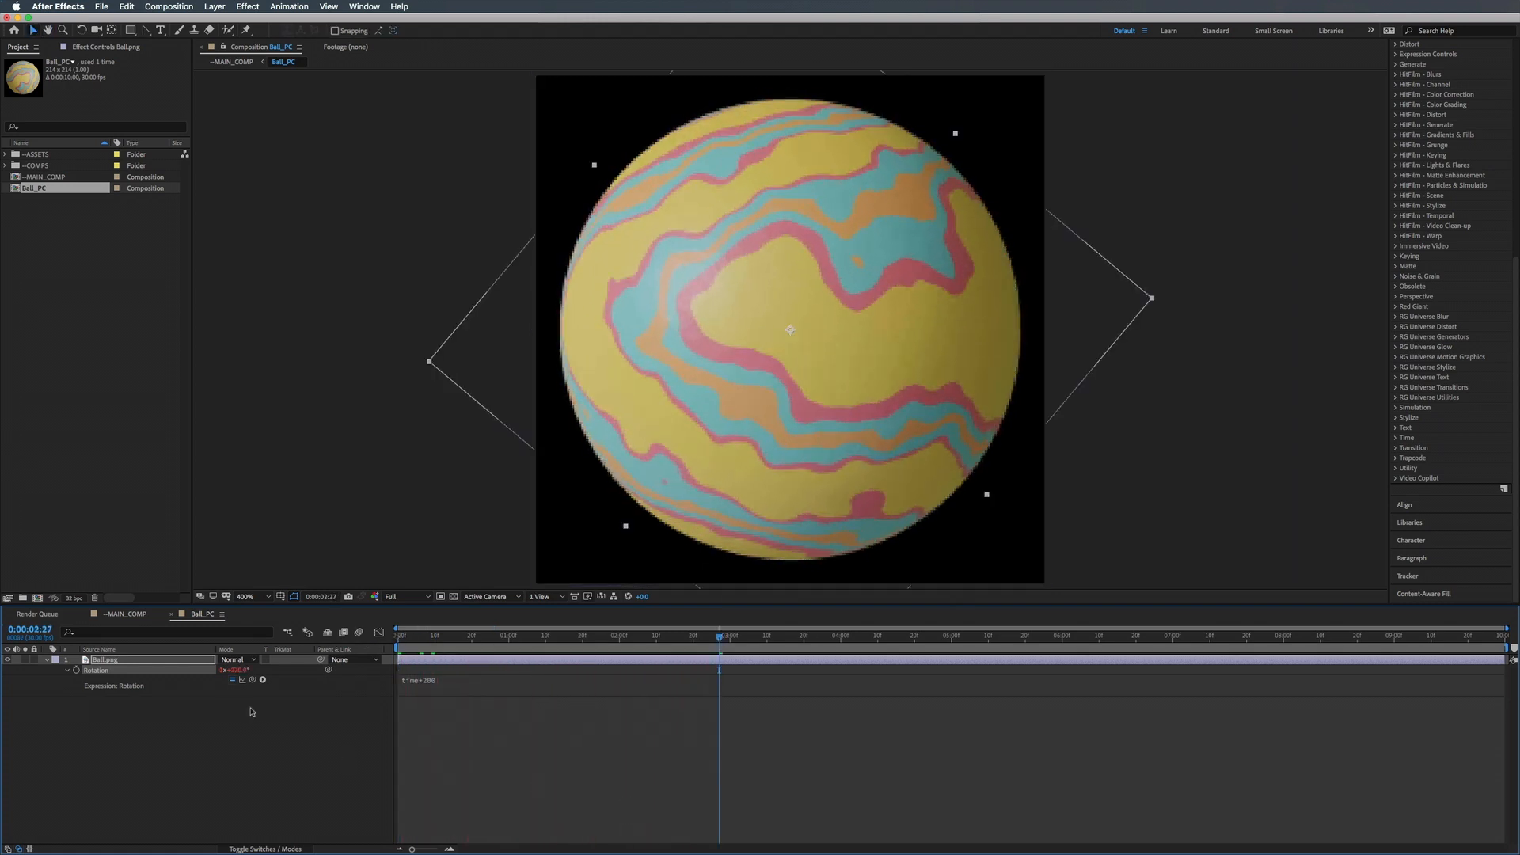
{"action": "left_click", "coordinate": [132, 614]}
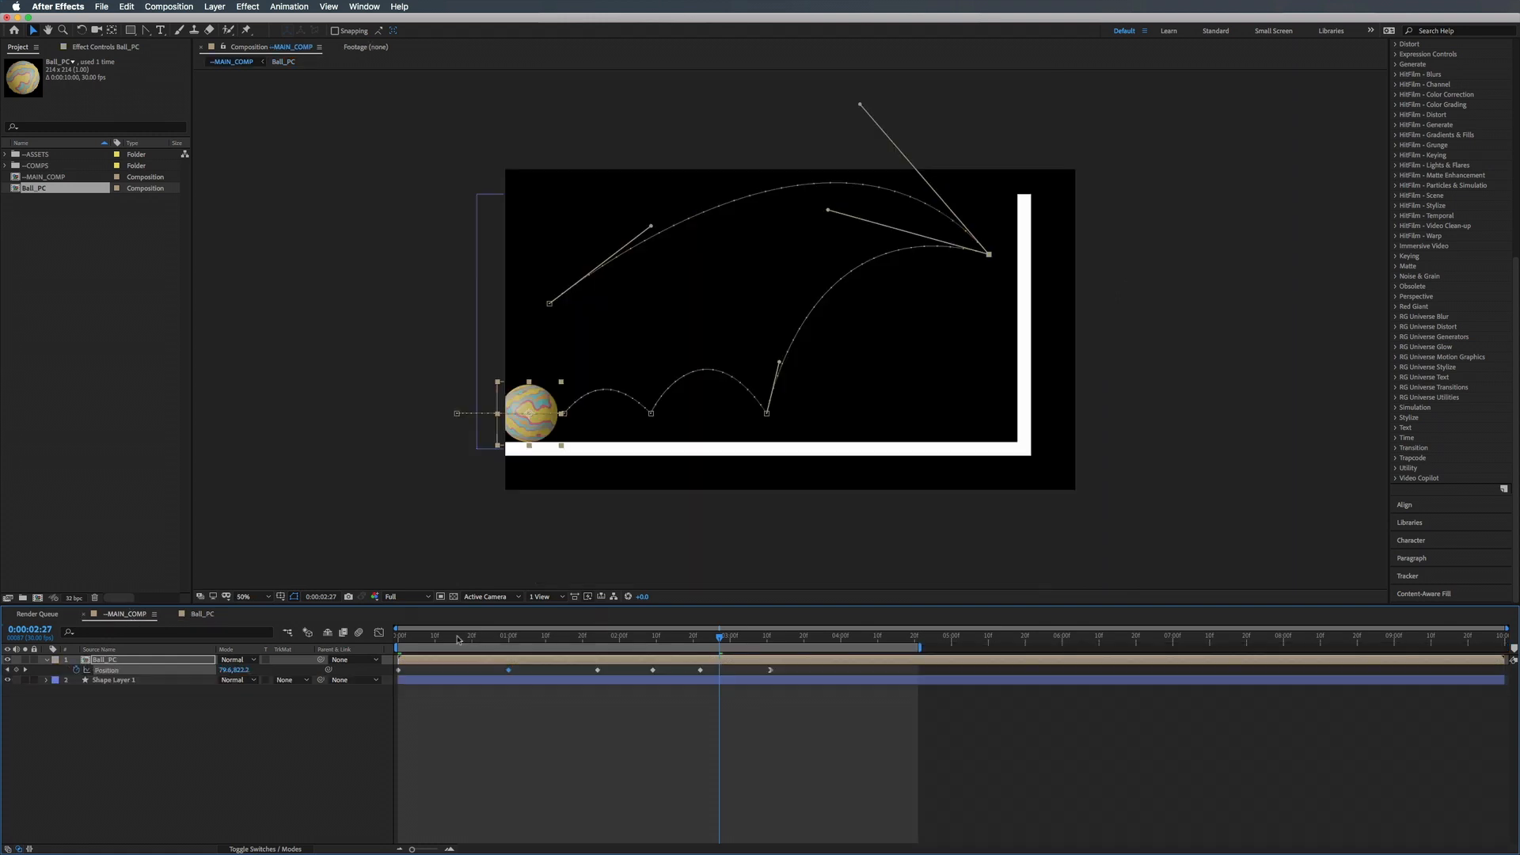
{"action": "left_click_drag", "start_coordinate": [457, 639], "coordinate": [360, 639]}
{"action": "key", "text": "space"}
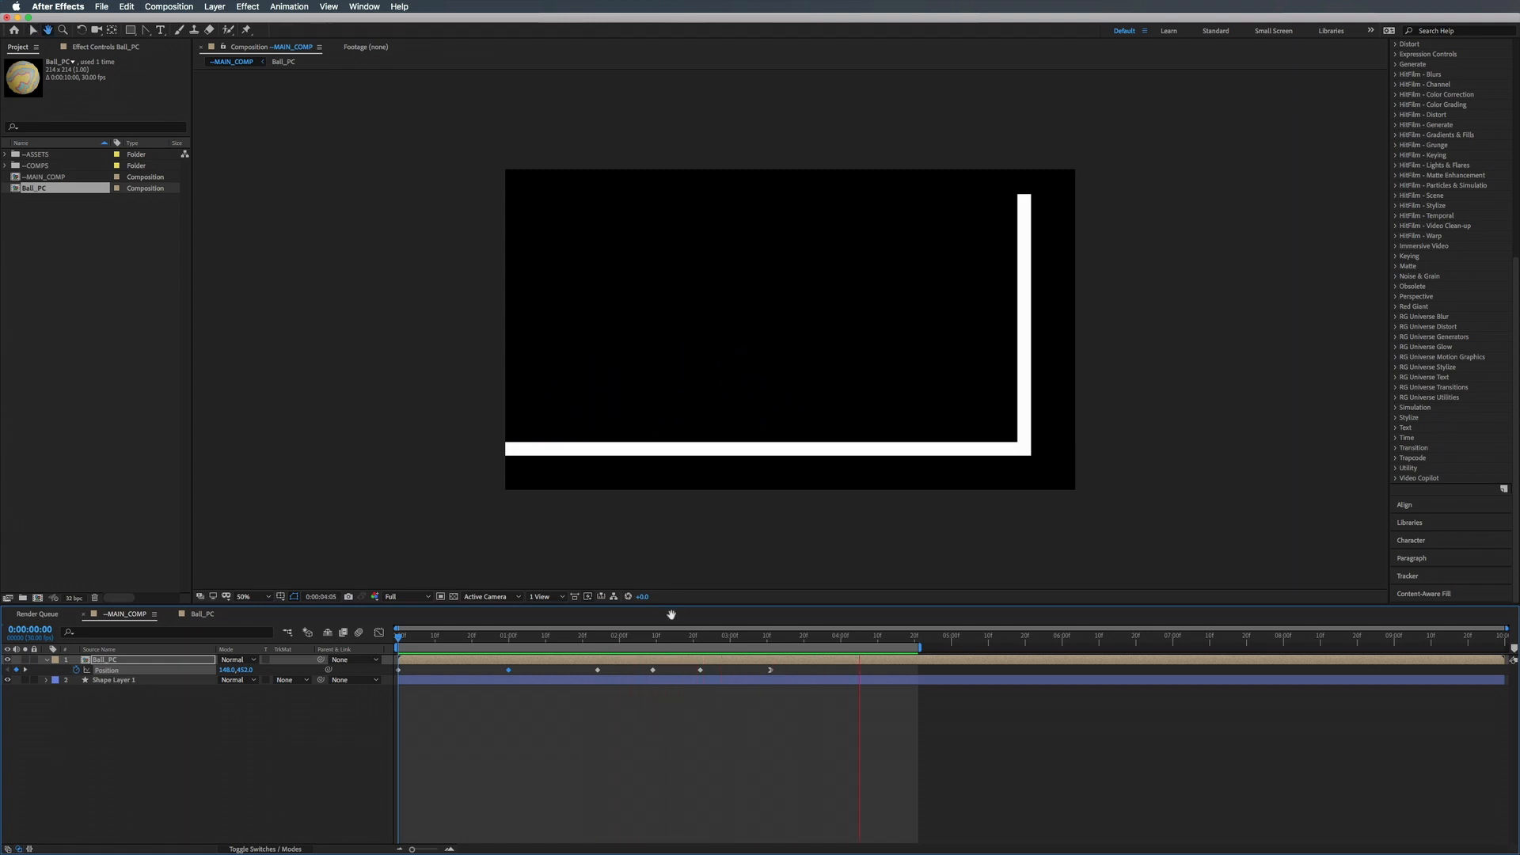
{"action": "key", "text": "space"}
{"action": "left_click_drag", "start_coordinate": [678, 638], "coordinate": [735, 648]}
Reverse the ball's spin by making the time multiplier in its Rotation expression negative, and preview the result in ~MAIN_COMP.
{"action": "left_click", "coordinate": [202, 615]}
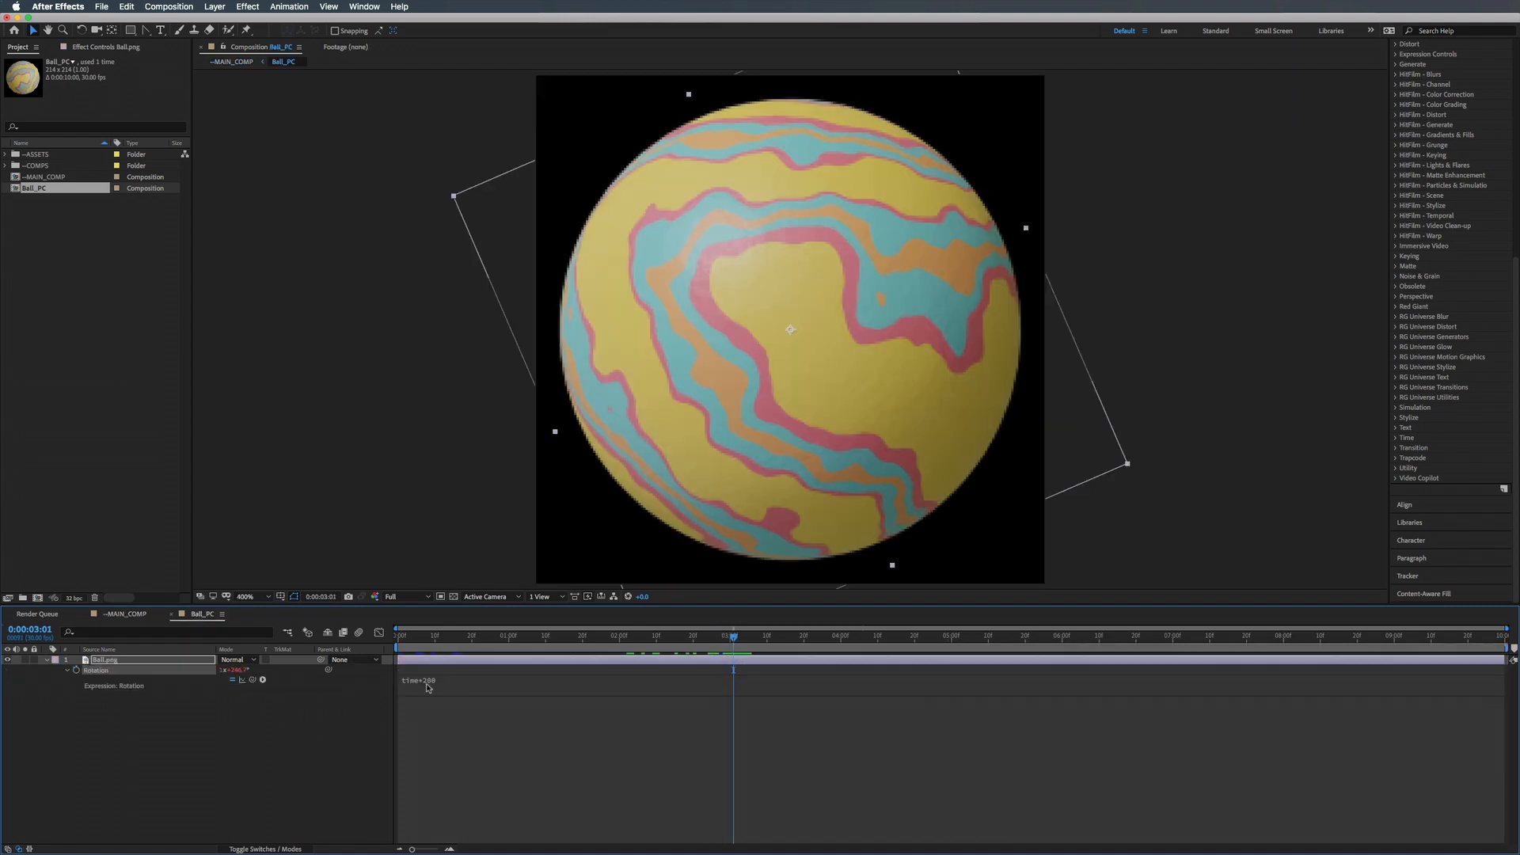
{"action": "left_click", "coordinate": [429, 682]}
{"action": "left_click", "coordinate": [453, 678]}
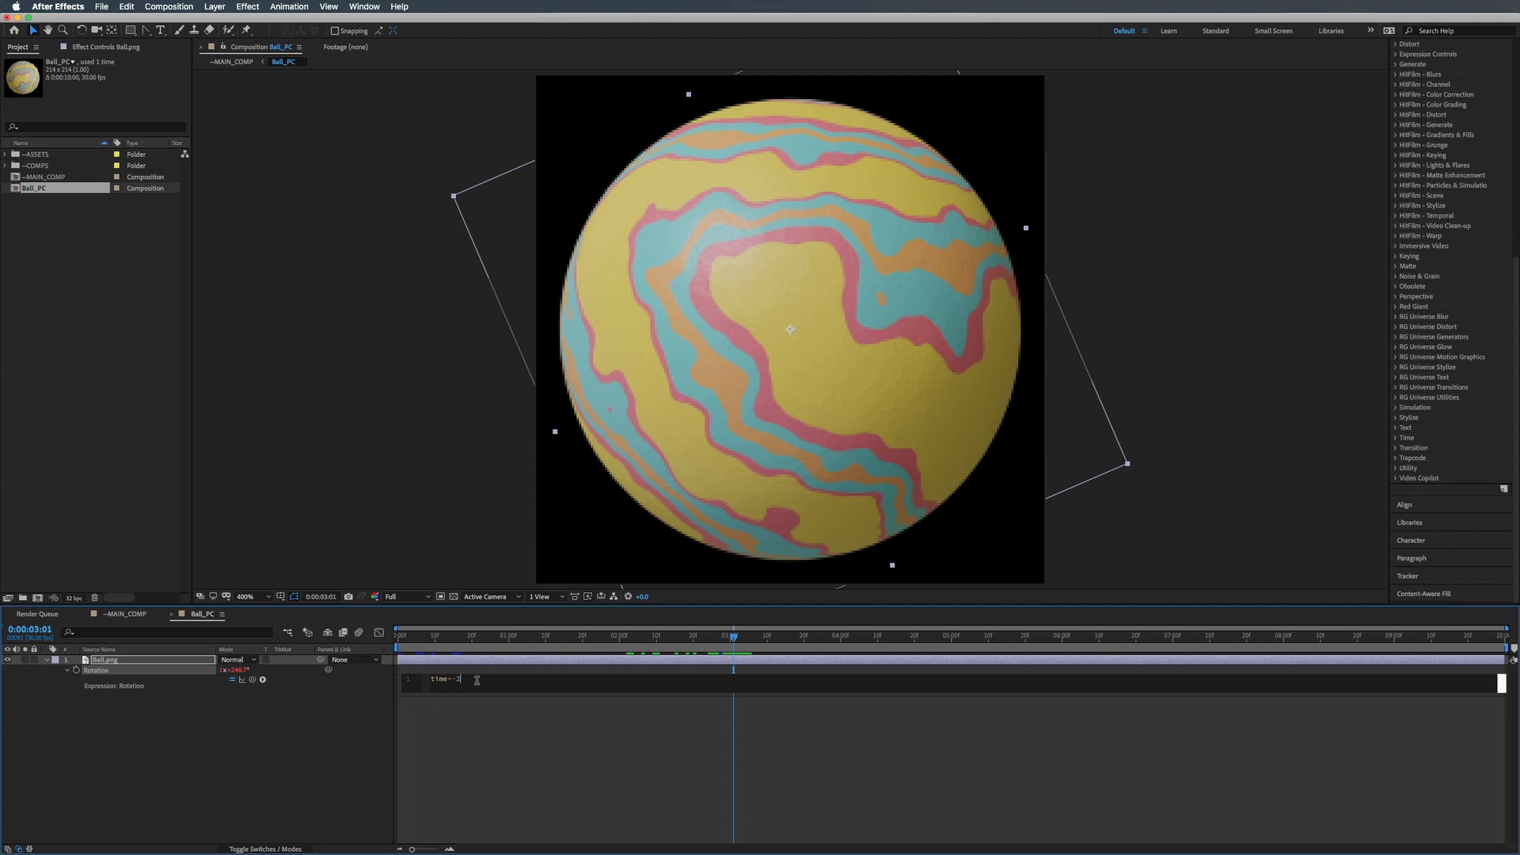
{"action": "key", "text": "KP_Enter"}
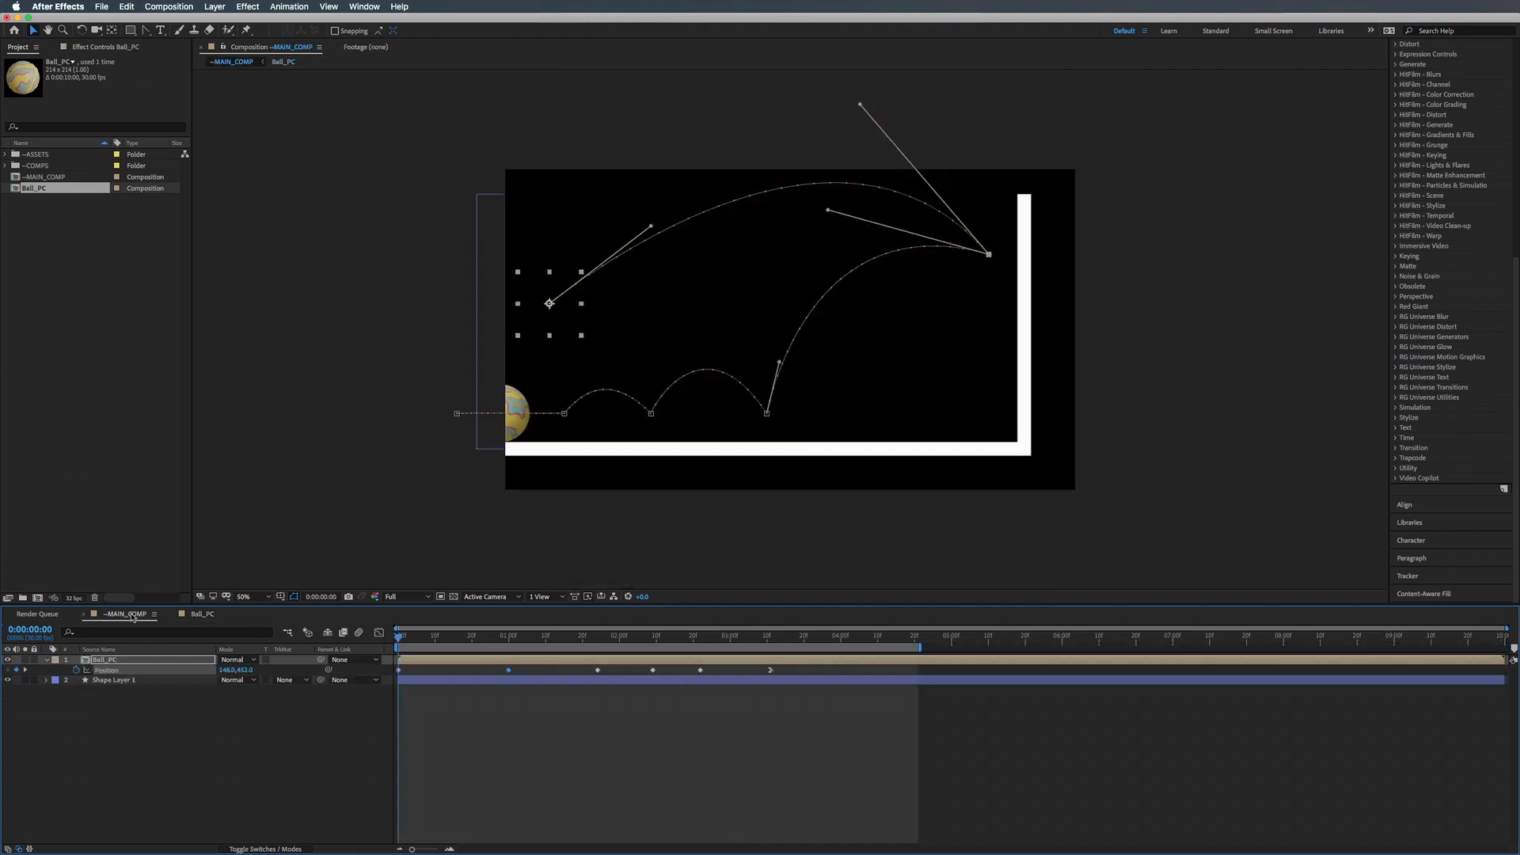
{"action": "key", "text": "space"}
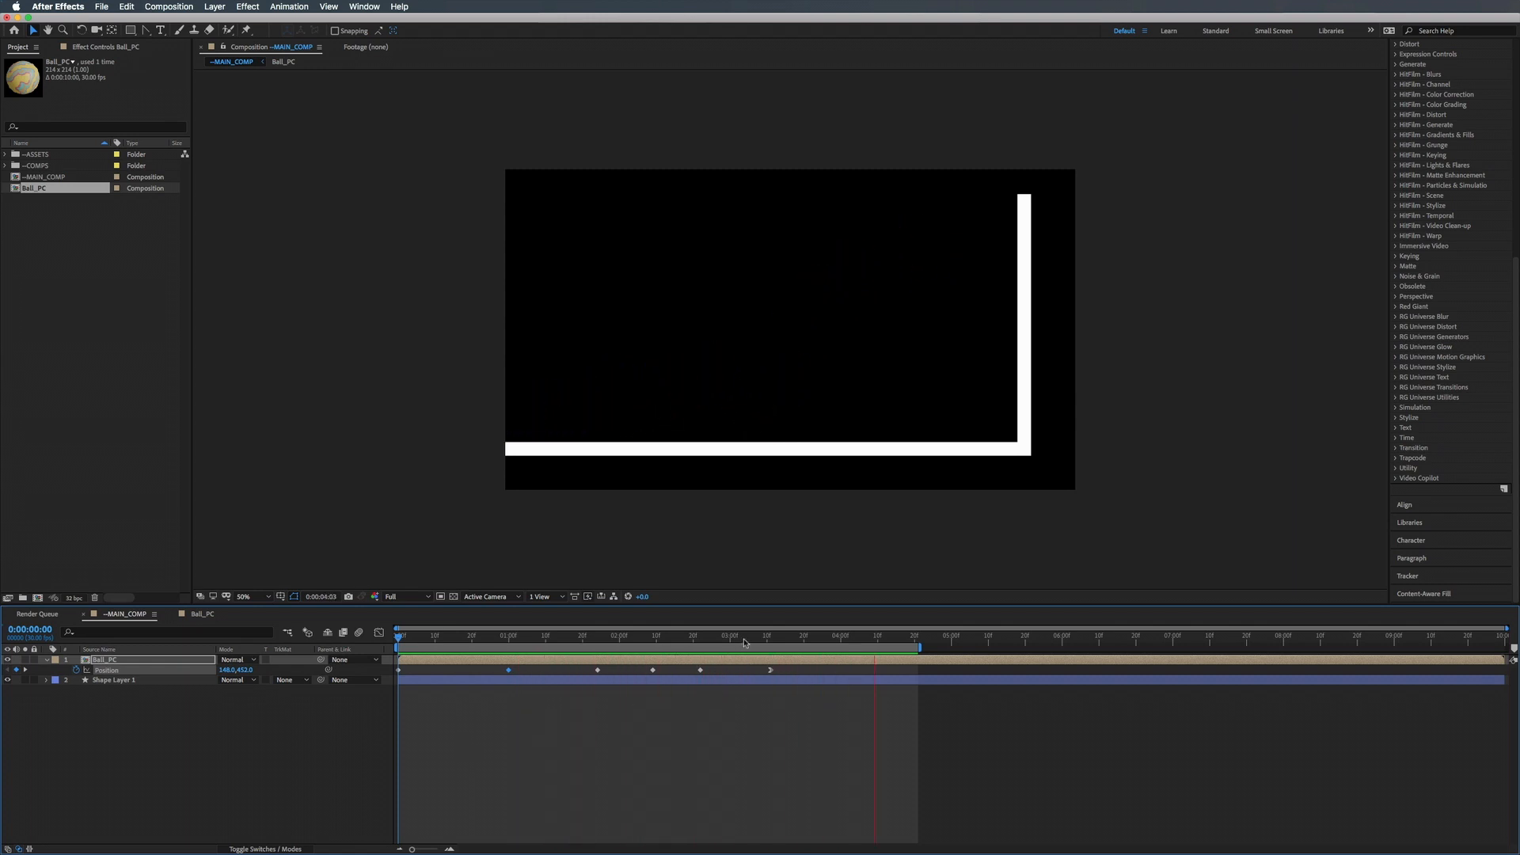
{"action": "mouse_move", "coordinate": [744, 643]}
{"action": "left_mouse_down"}
{"action": "mouse_move", "coordinate": [691, 640]}
{"action": "mouse_move", "coordinate": [751, 642]}
{"action": "mouse_move", "coordinate": [729, 643]}
{"action": "left_mouse_up"}
{"action": "key", "text": "space"}
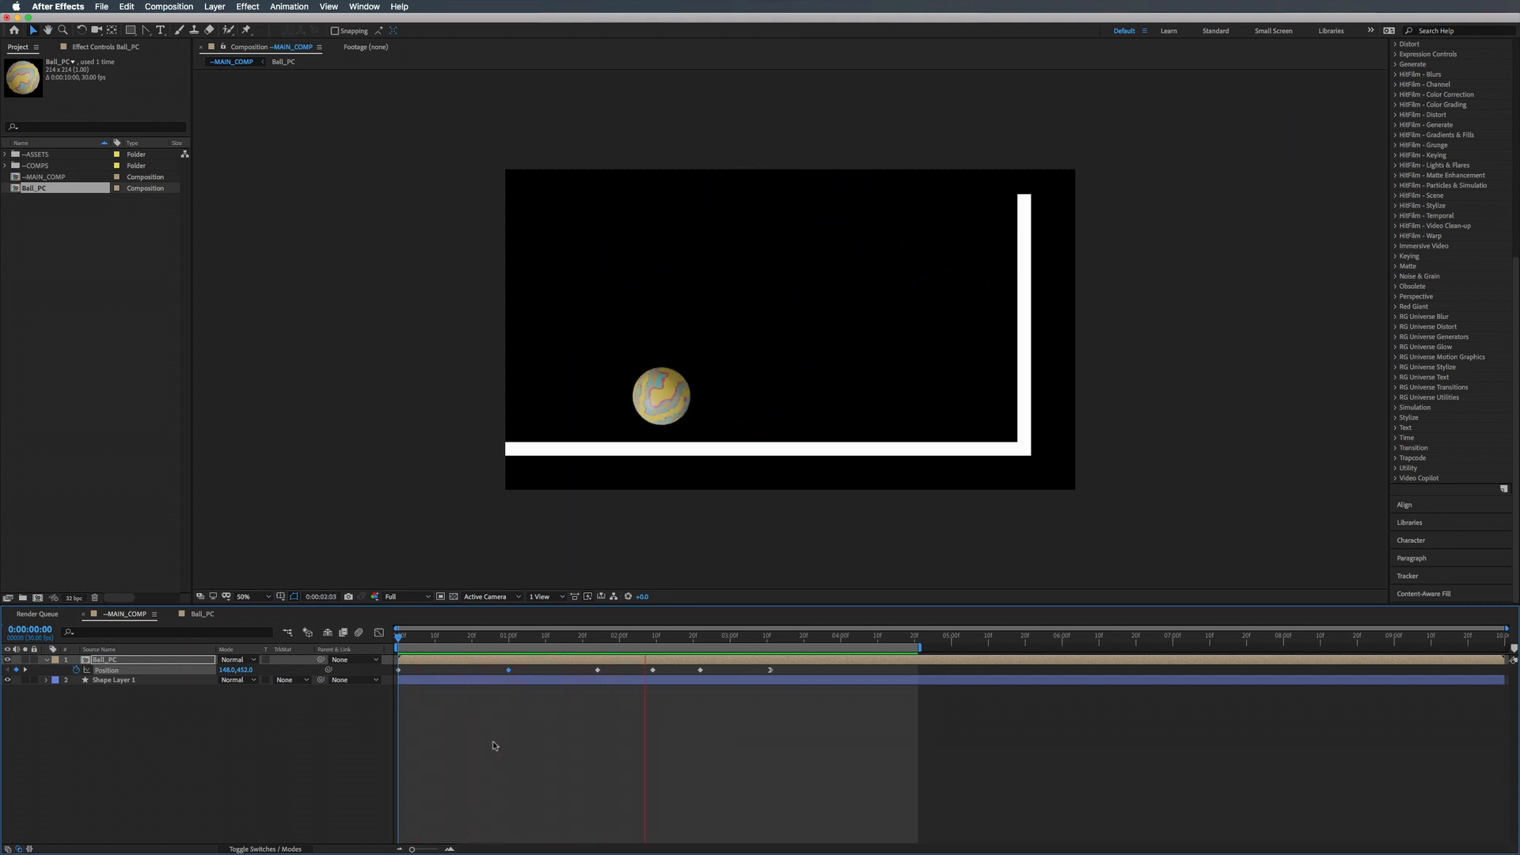
{"action": "key", "text": "space"}
Add a first Scale keyframe of 100% to Ball_PC at 0:00 and show its Position keyframes alongside.
{"action": "left_click_drag", "start_coordinate": [526, 636], "coordinate": [145, 683]}
{"action": "key", "text": "s"}
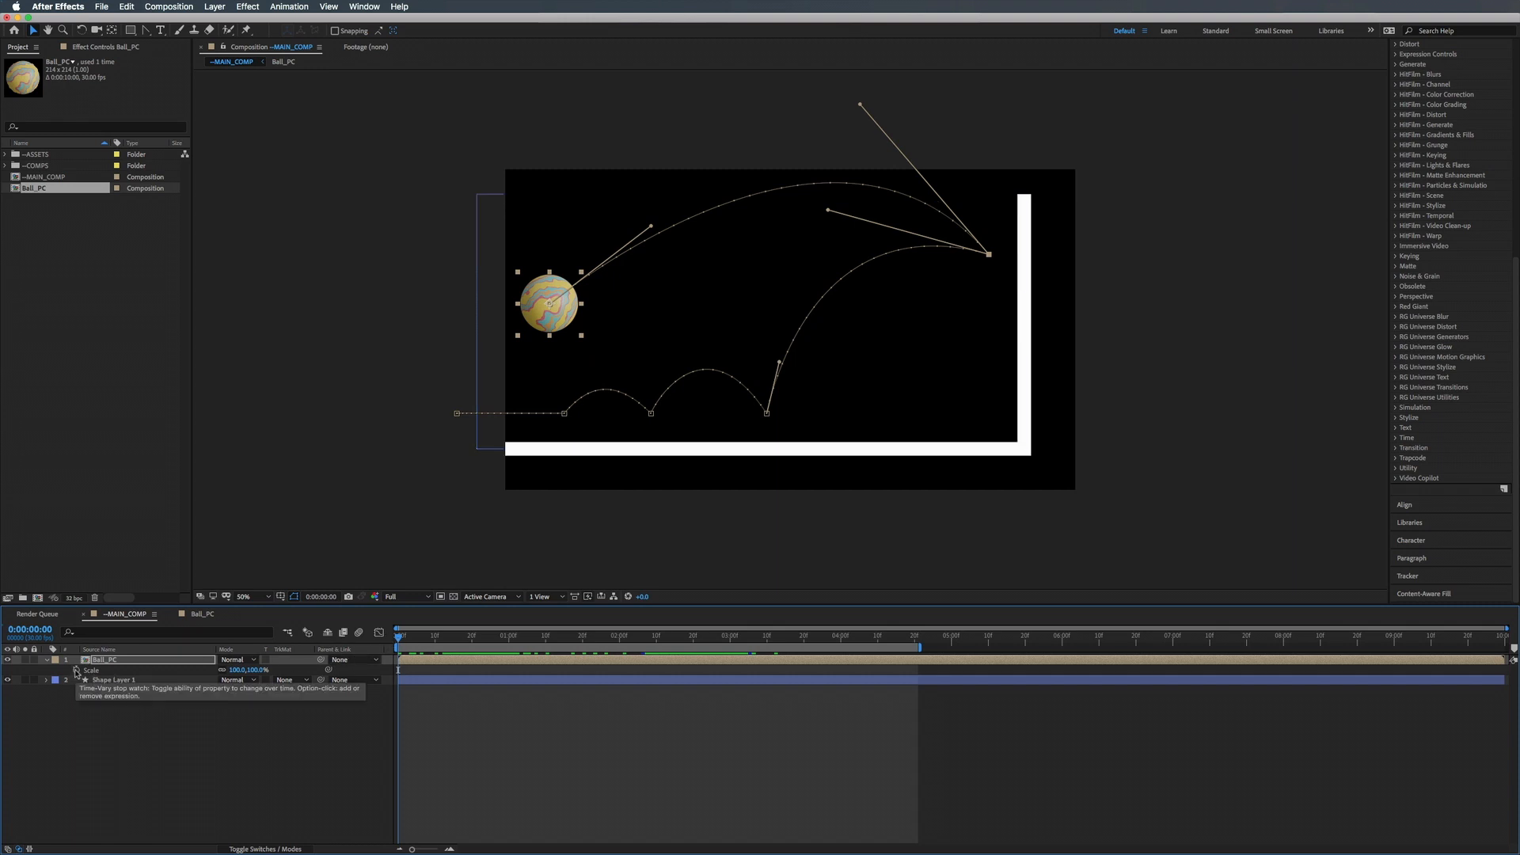
{"action": "left_click", "coordinate": [76, 670]}
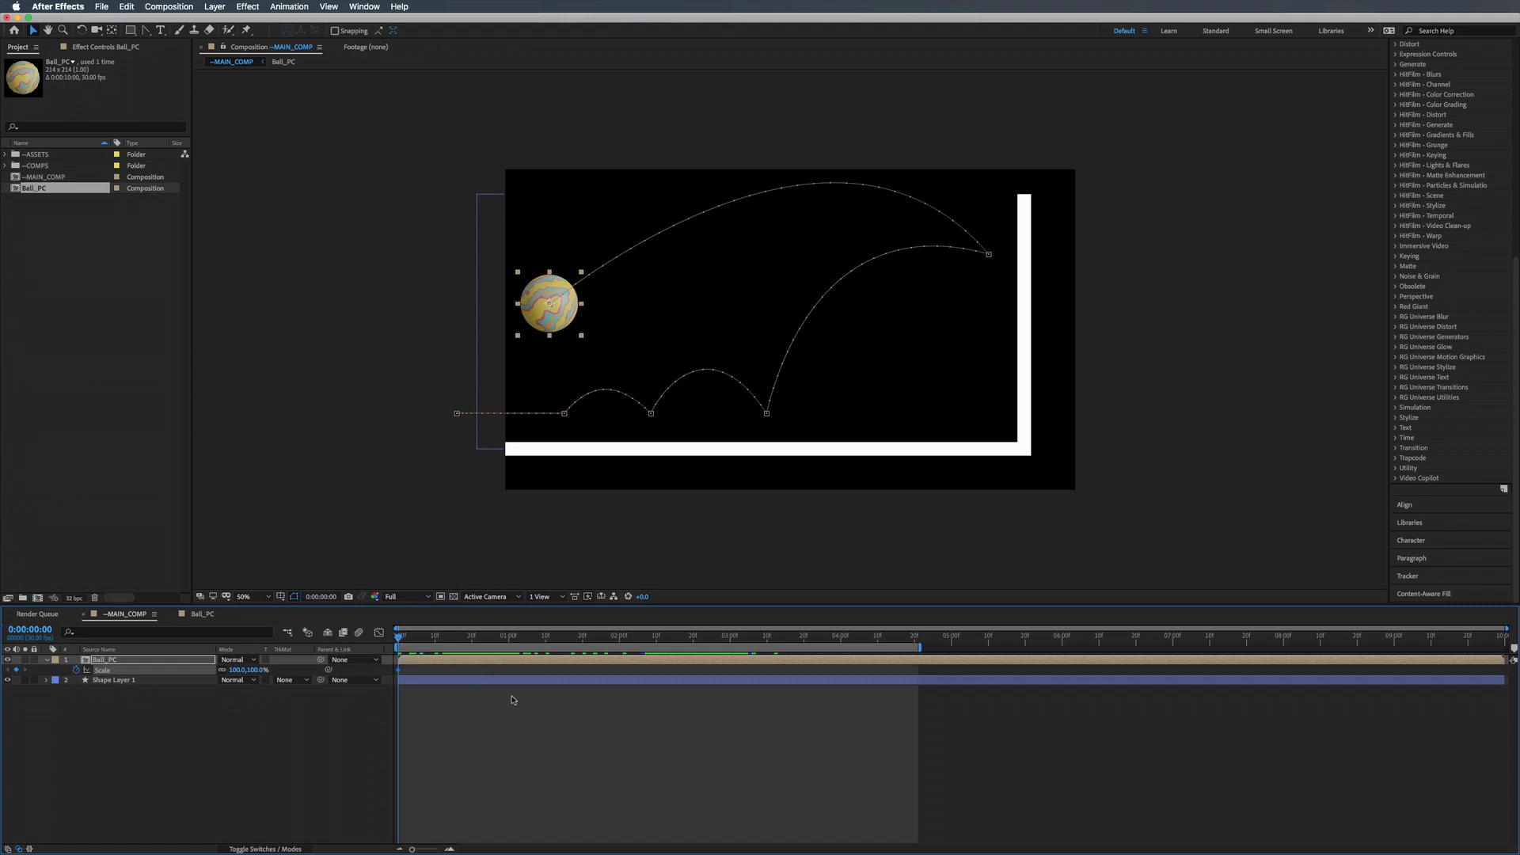
{"action": "key", "text": "shift+p"}
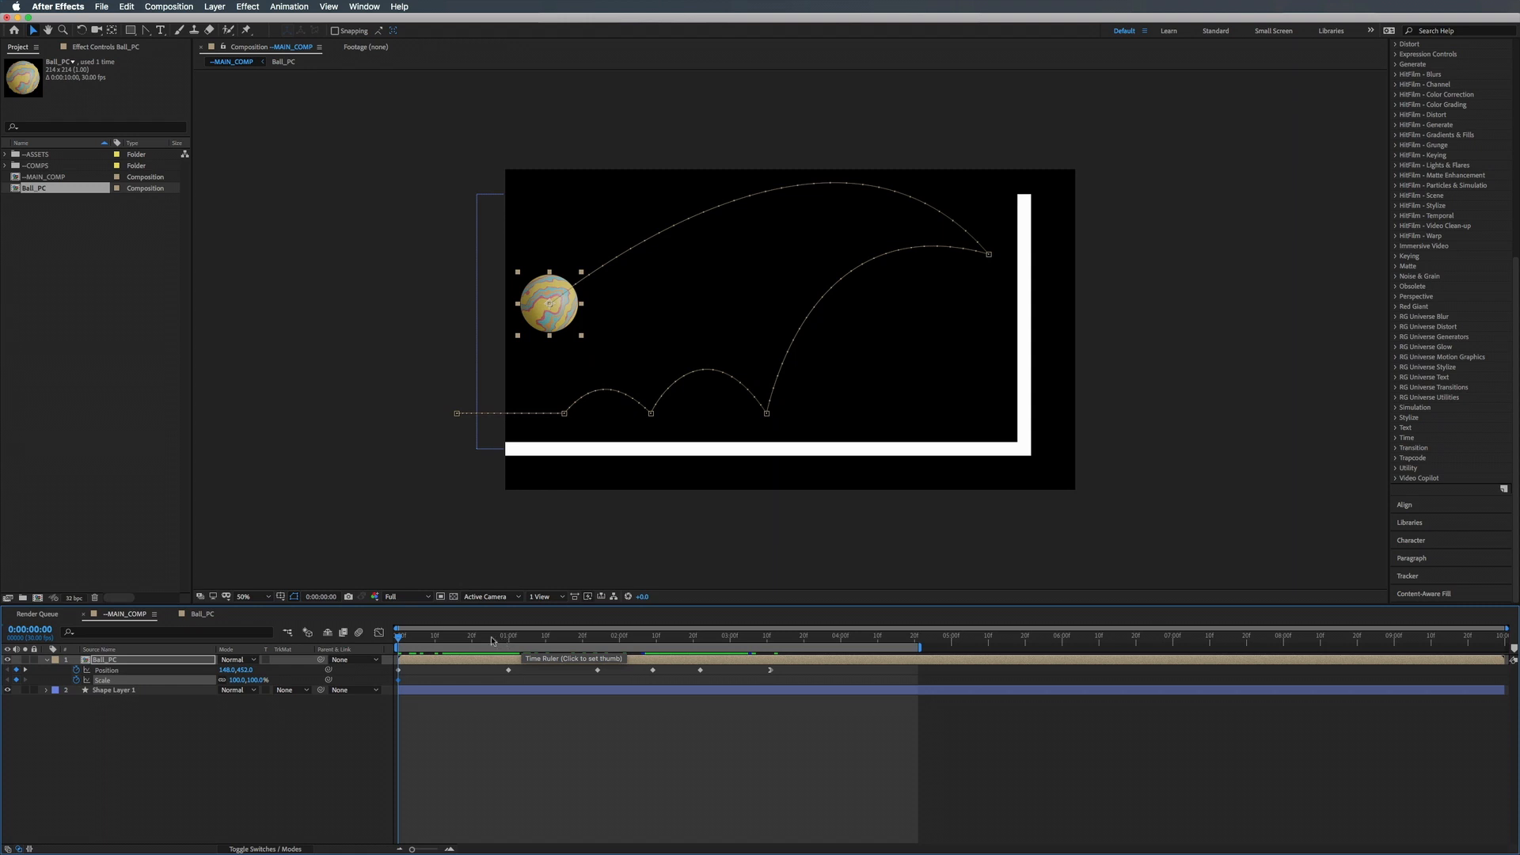
Stretch the ball horizontally at 0:16 with a Scale keyframe of 130% wide and 70% high.
{"action": "left_click_drag", "start_coordinate": [492, 640], "coordinate": [460, 639]}
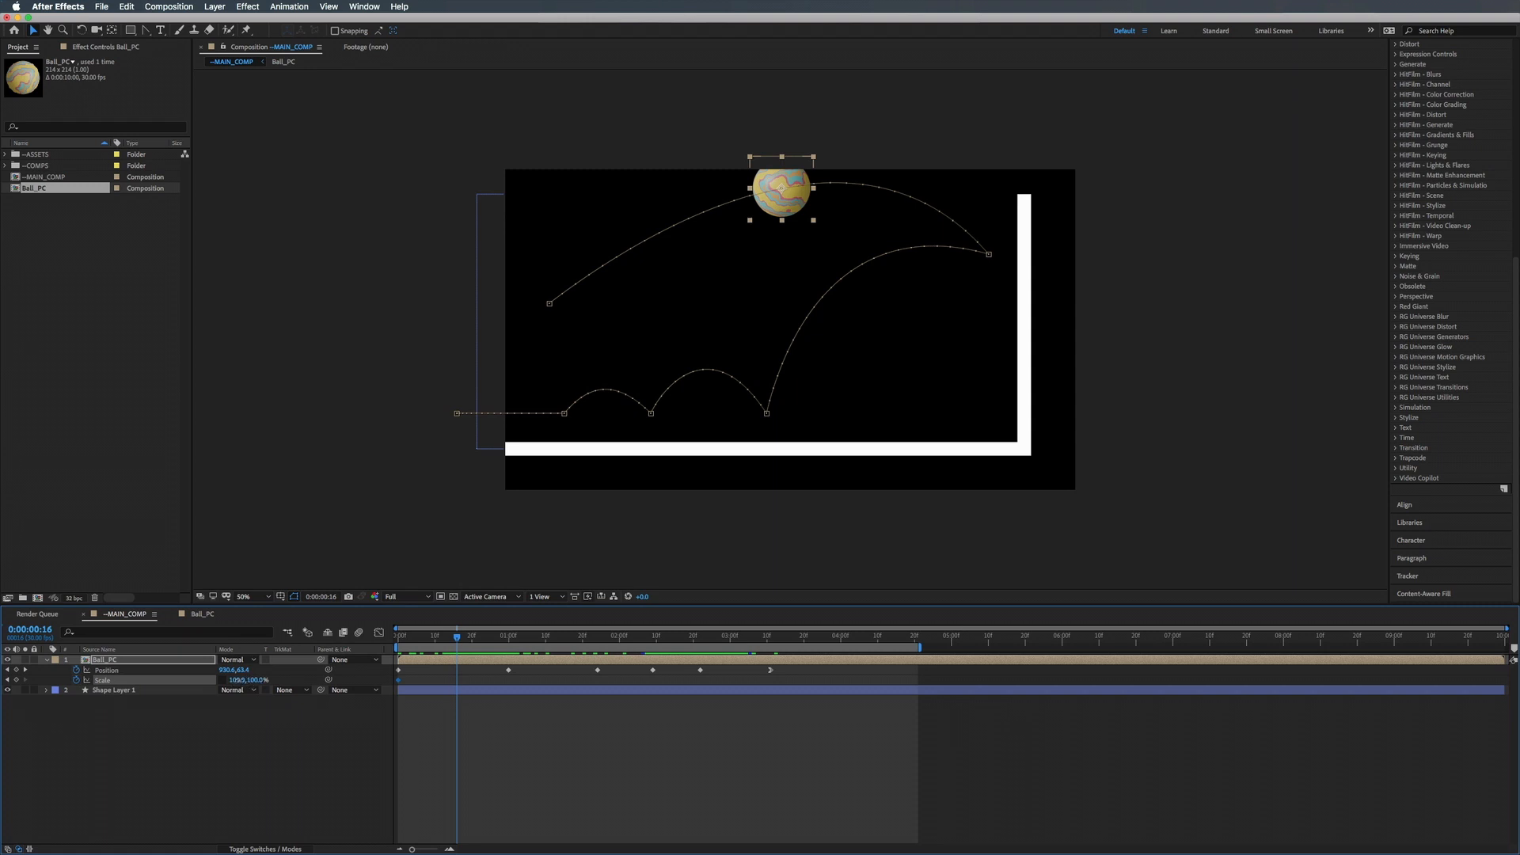
{"action": "left_click_drag", "start_coordinate": [238, 680], "coordinate": [243, 680]}
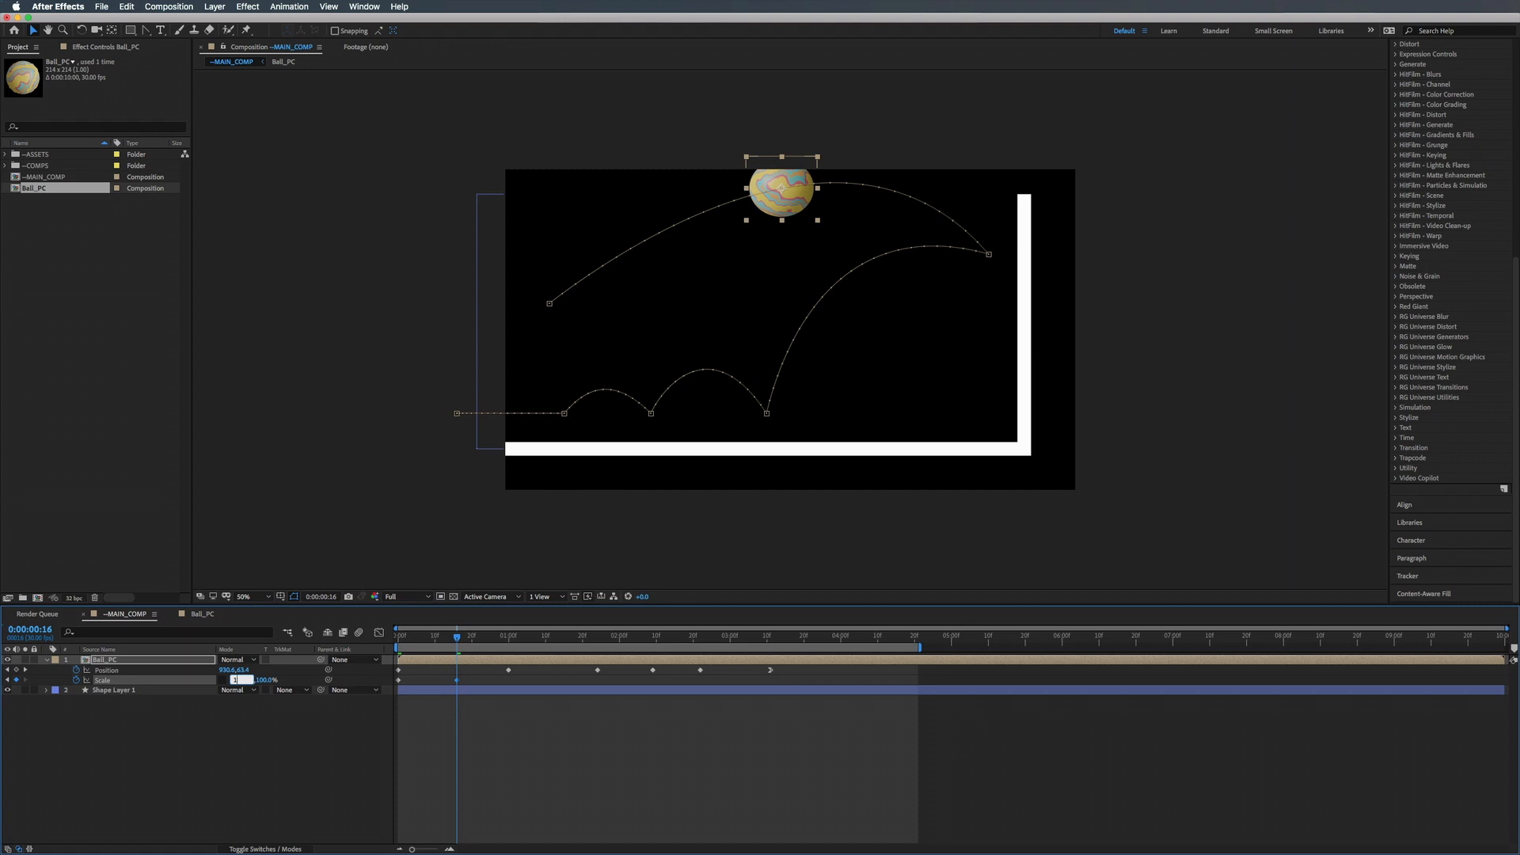
{"action": "key", "text": "Return"}
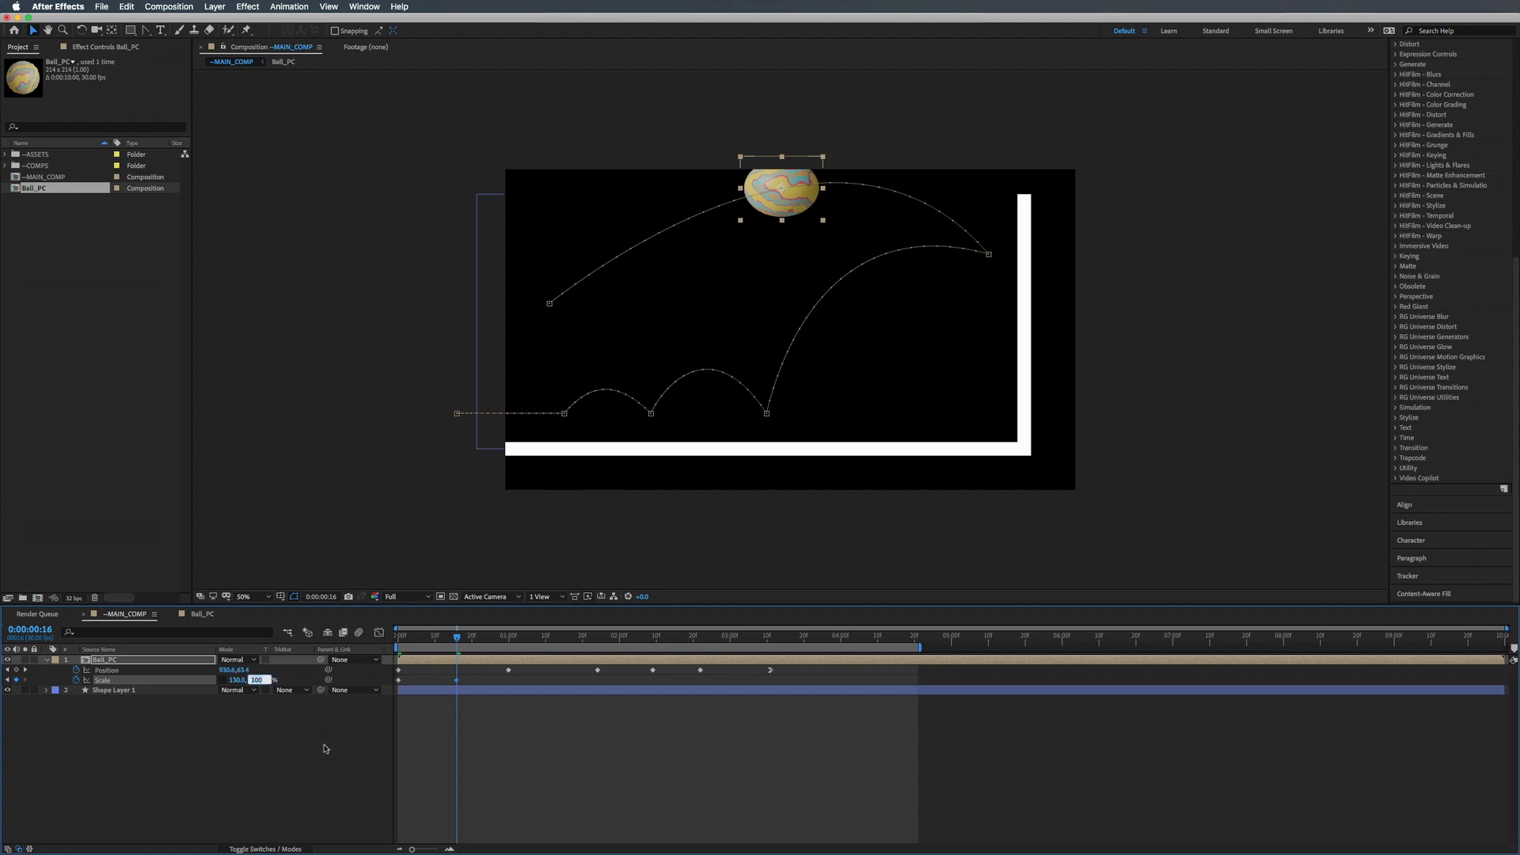
{"action": "key", "text": "Return"}
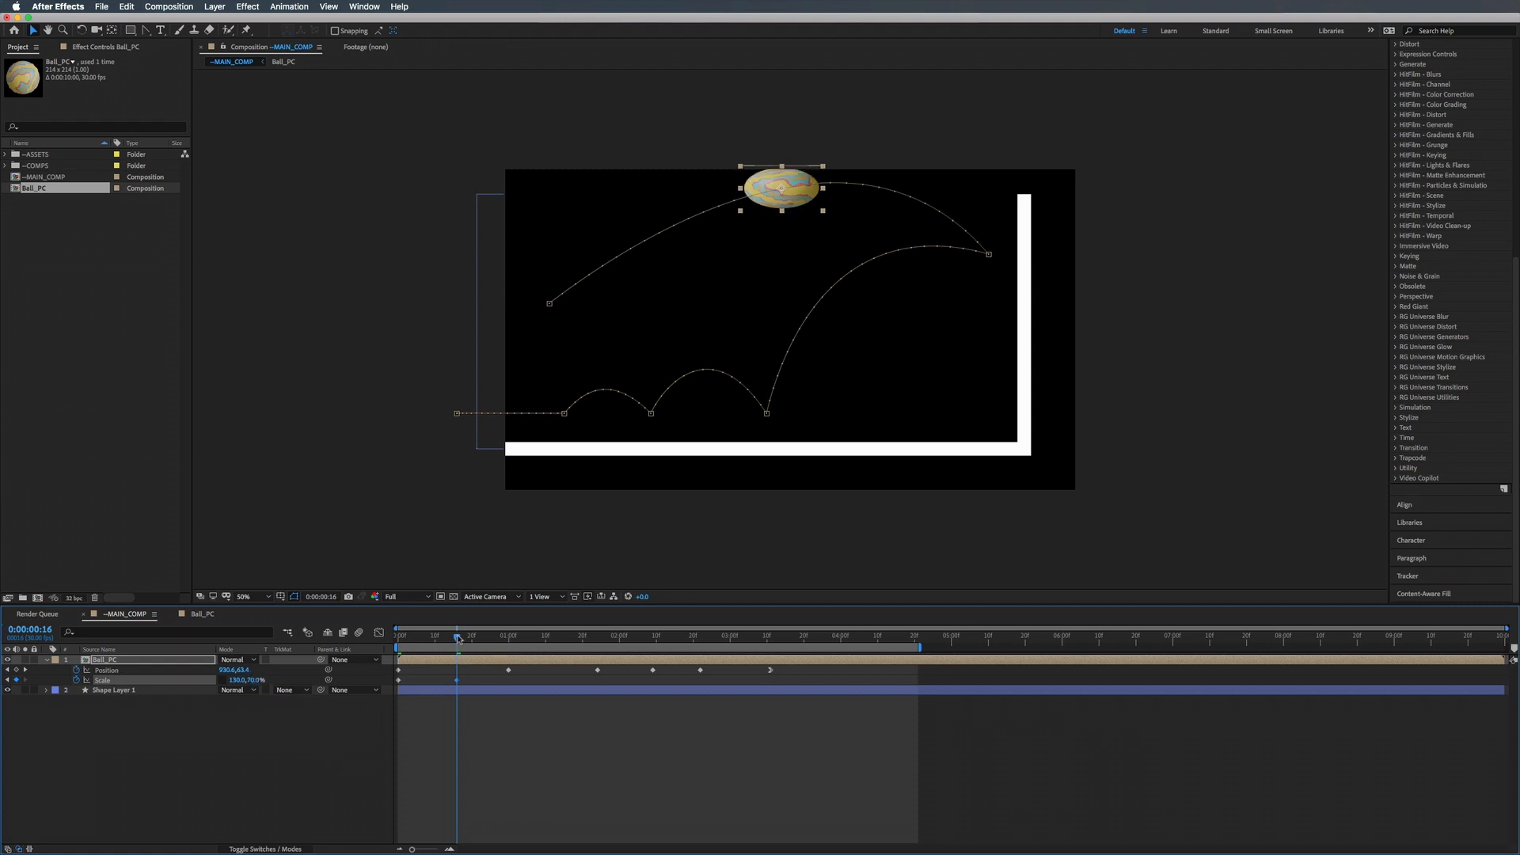
Squash the ball at the wall hit at 1:00 with a Scale keyframe of 60% wide and 140% high.
{"action": "left_click_drag", "start_coordinate": [457, 638], "coordinate": [511, 638]}
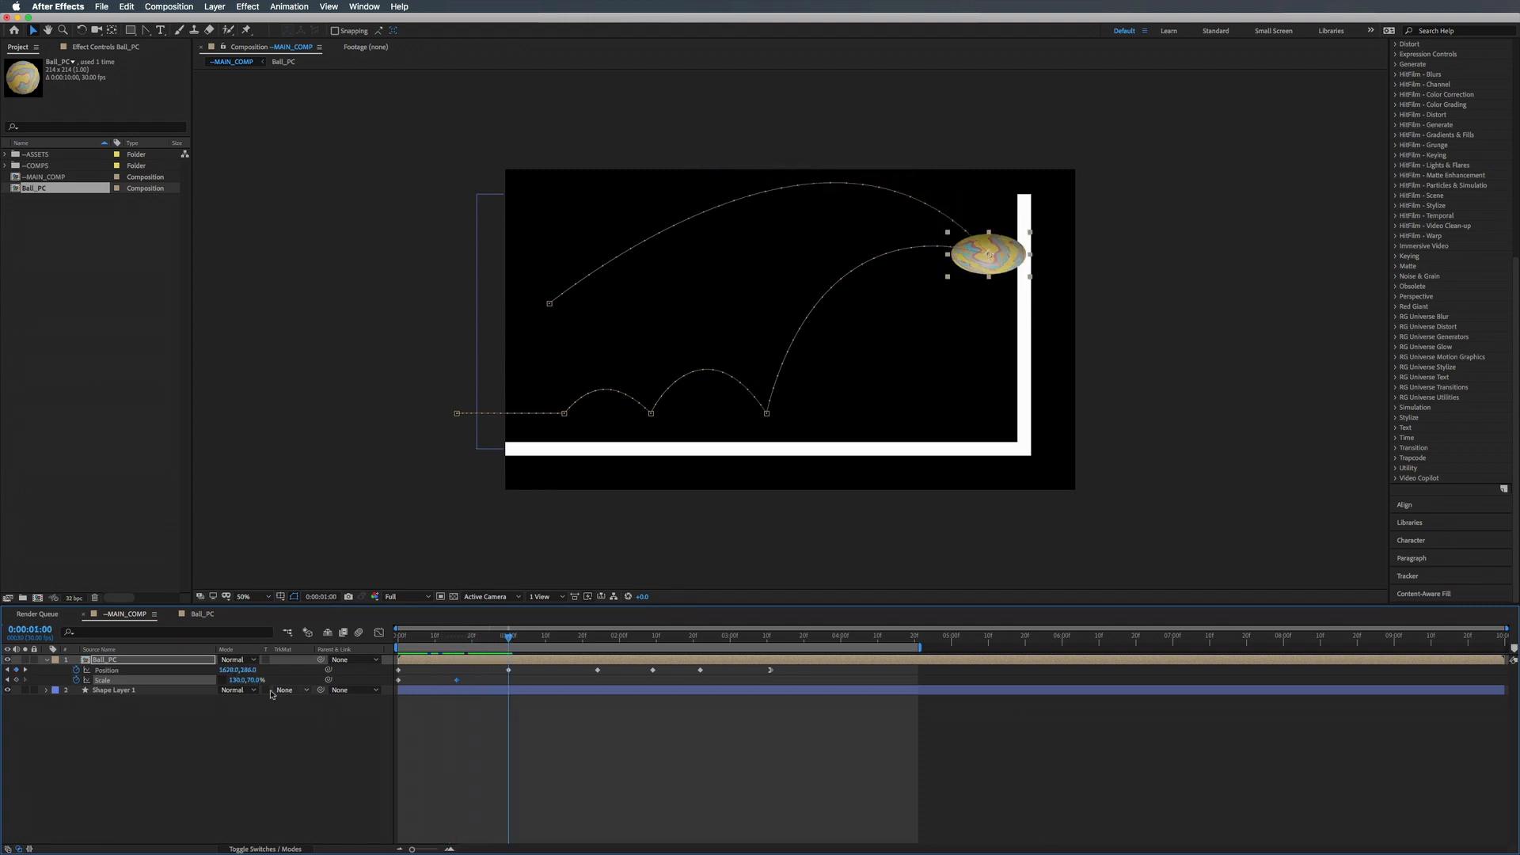
{"action": "left_click", "coordinate": [235, 679]}
{"action": "key", "text": "Return"}
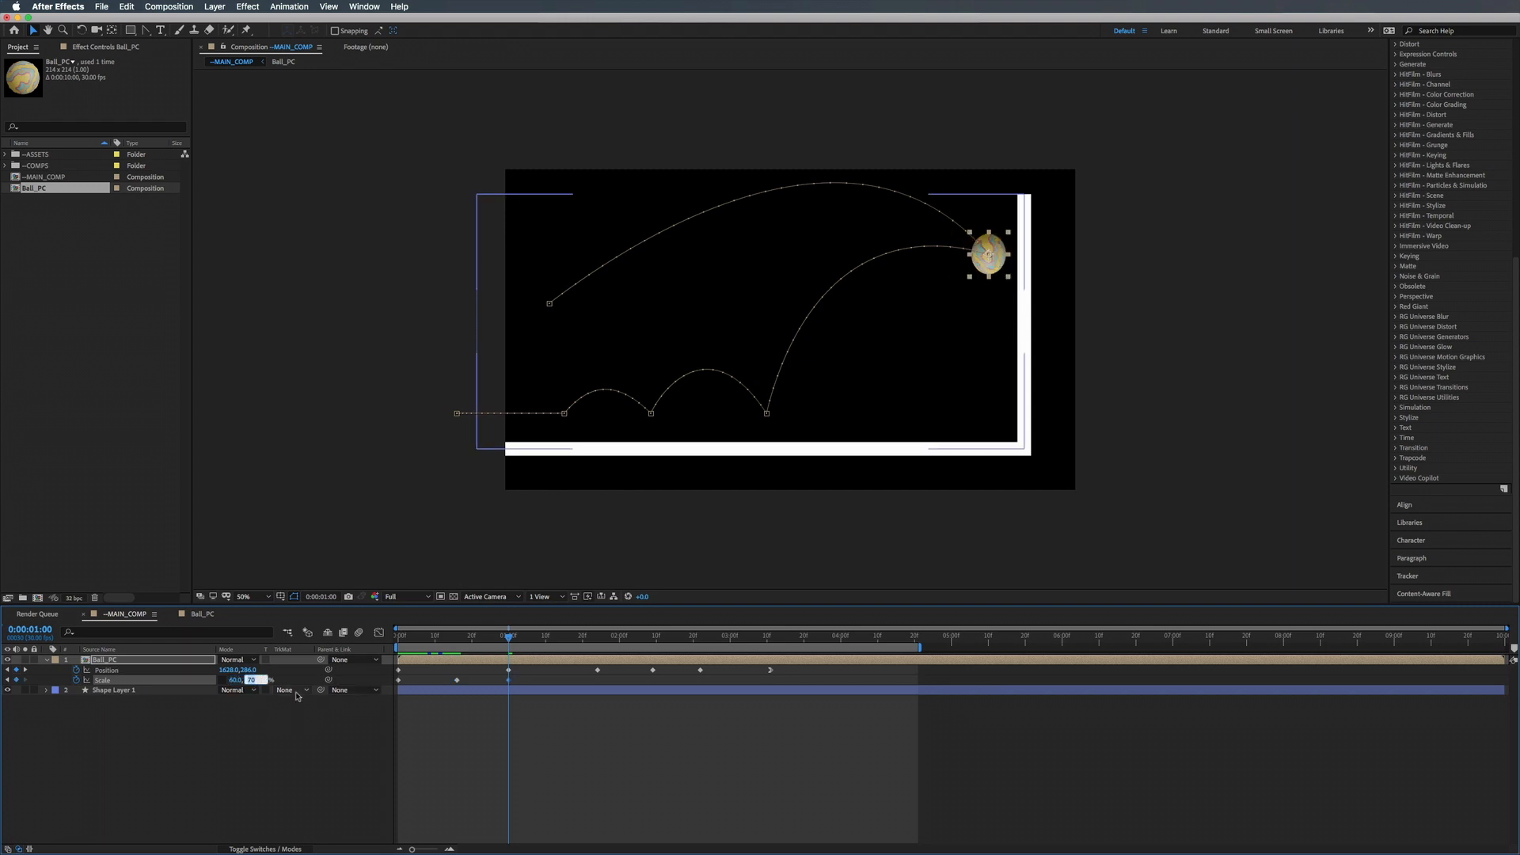
{"action": "type", "text": "140"}
{"action": "key", "text": "Return"}
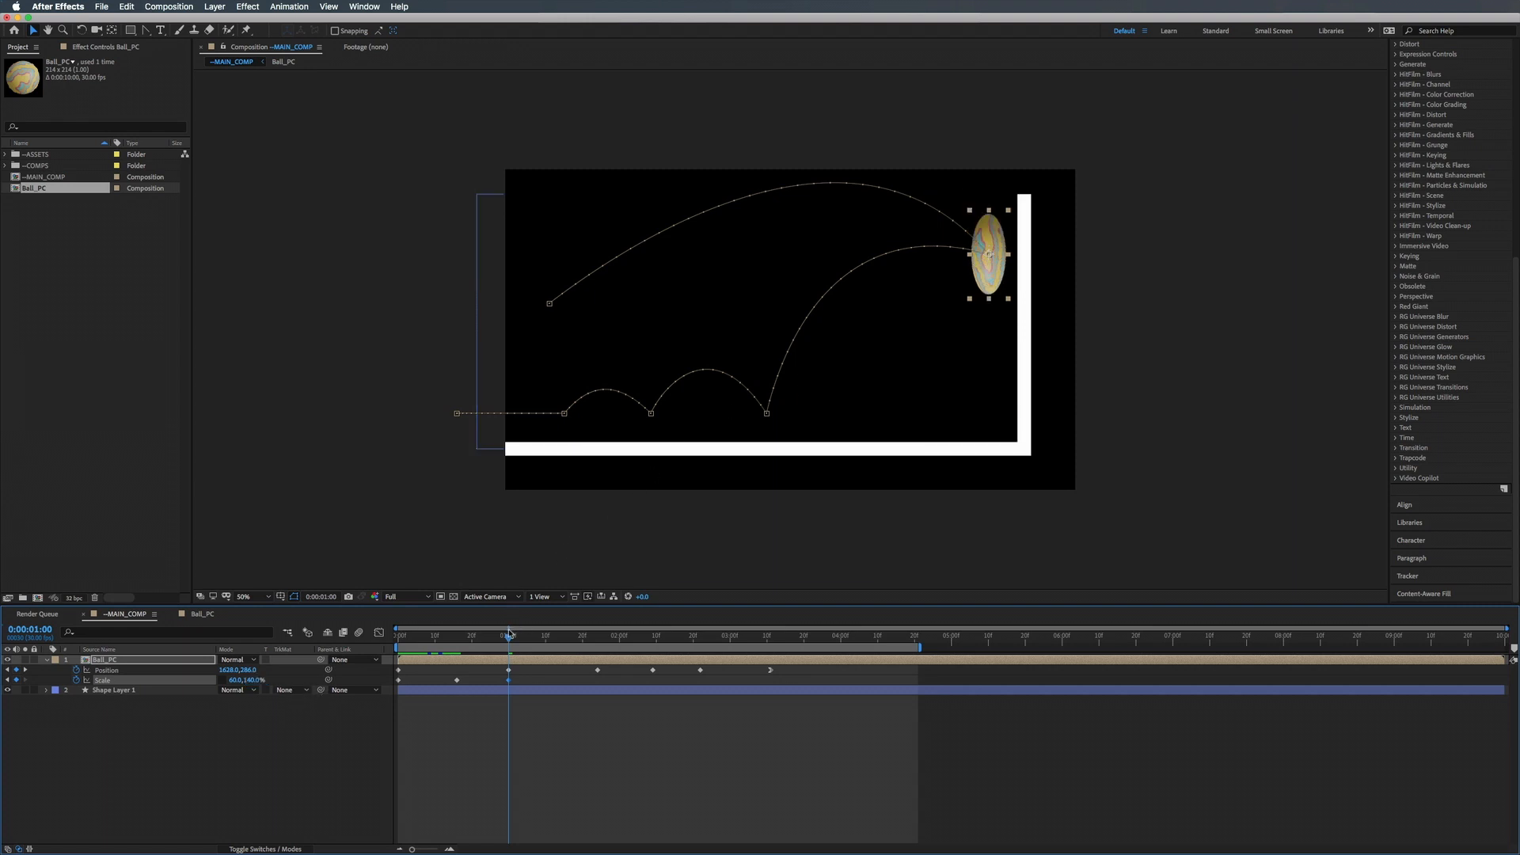
Move the squashed ball right up to the wall at 1:00, to an X position of about 1666, and preview the animation.
{"action": "mouse_move", "coordinate": [508, 638]}
{"action": "left_mouse_down"}
{"action": "mouse_move", "coordinate": [482, 638]}
{"action": "mouse_move", "coordinate": [508, 640]}
{"action": "left_mouse_up"}
{"action": "left_click", "coordinate": [992, 279]}
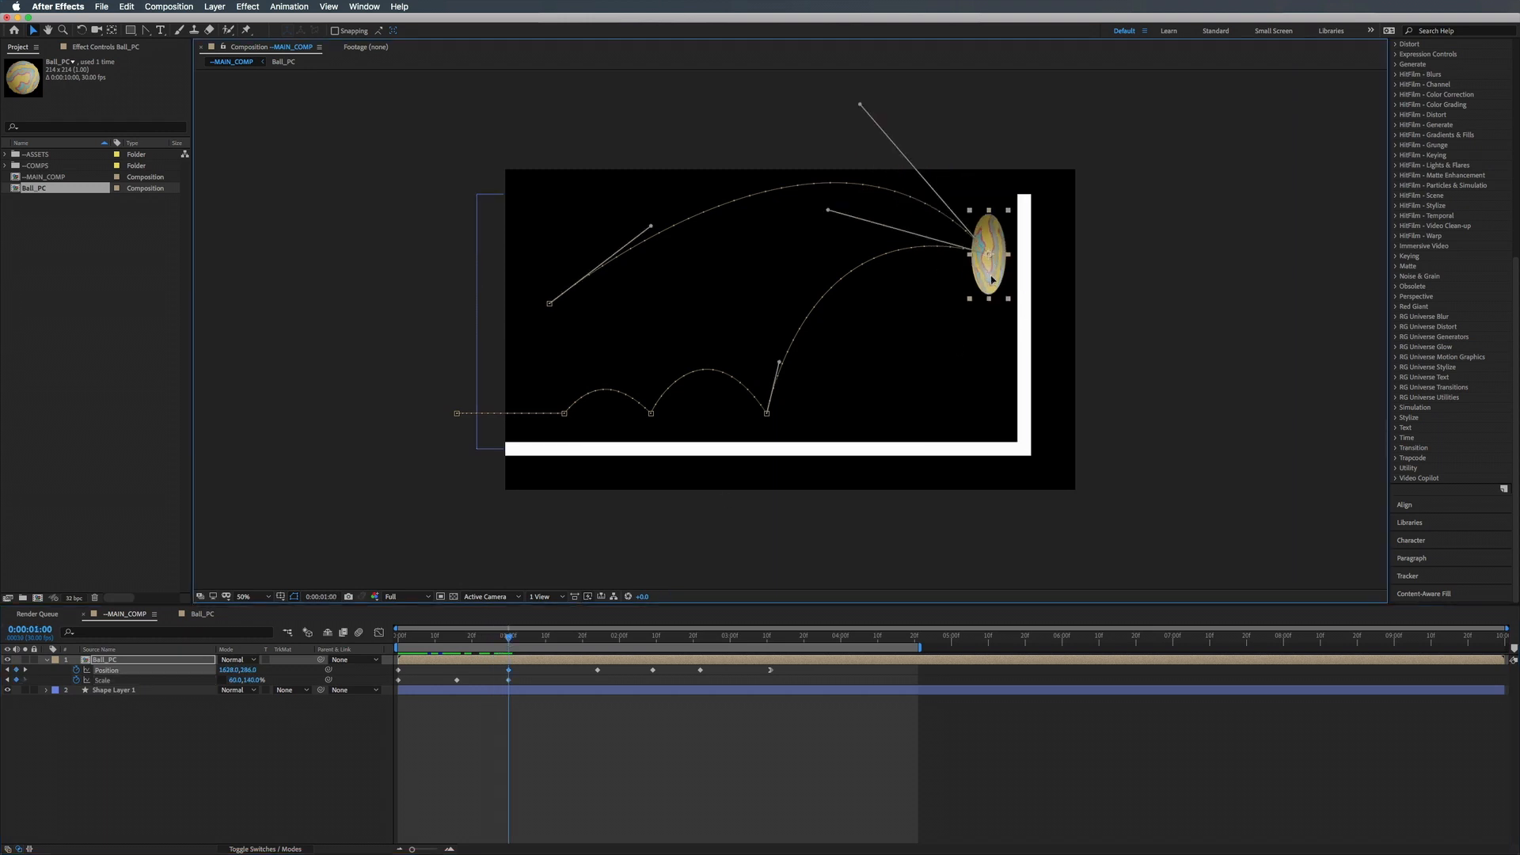
{"action": "left_click_drag", "start_coordinate": [991, 279], "coordinate": [1002, 279]}
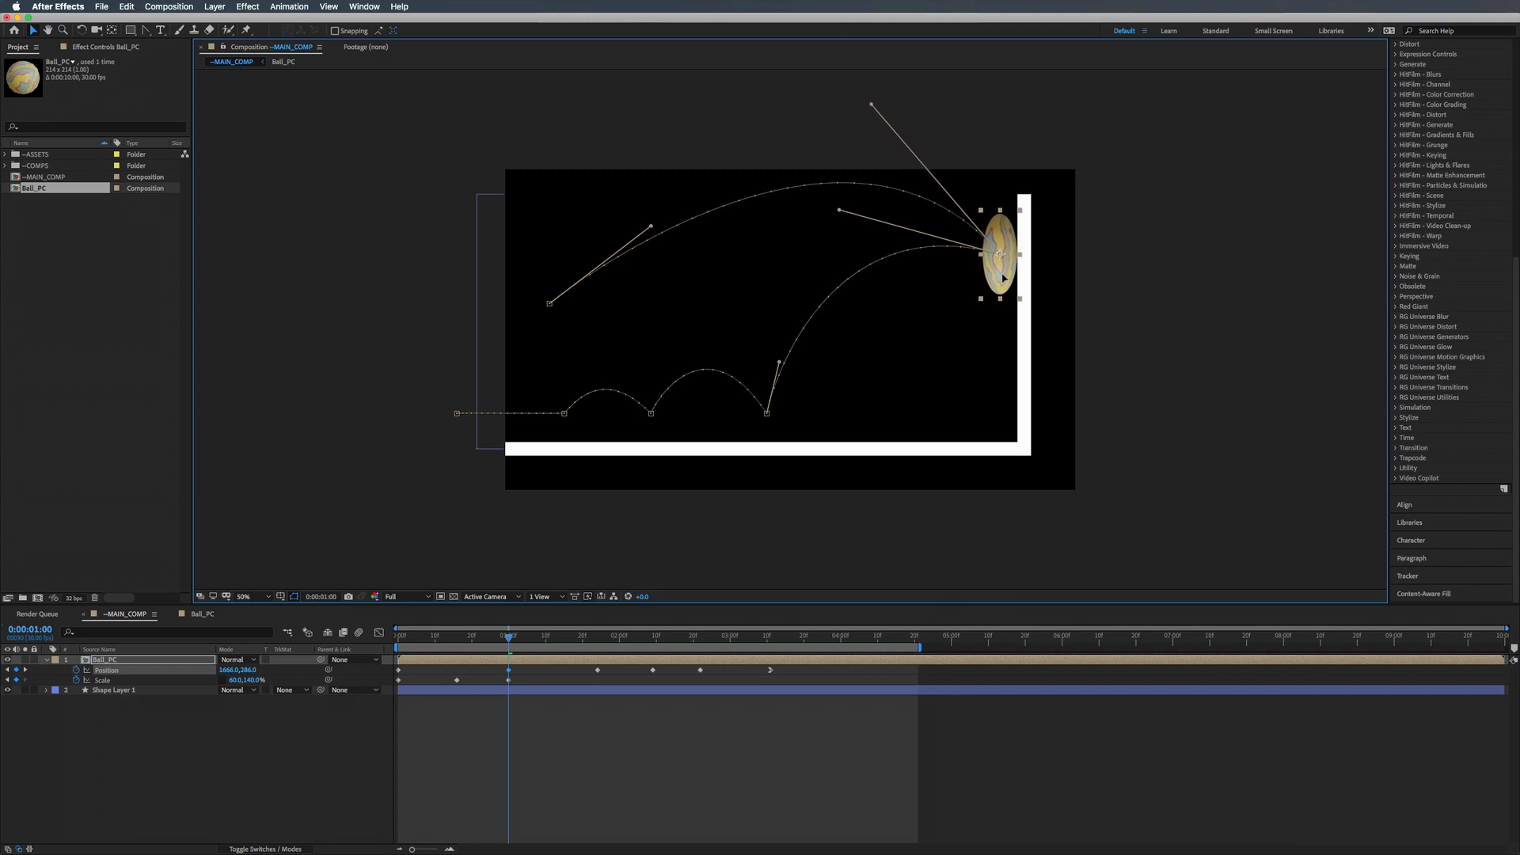
{"action": "left_click_drag", "start_coordinate": [1003, 276], "coordinate": [1004, 276]}
{"action": "left_click_drag", "start_coordinate": [508, 638], "coordinate": [400, 638]}
{"action": "key", "text": "space"}
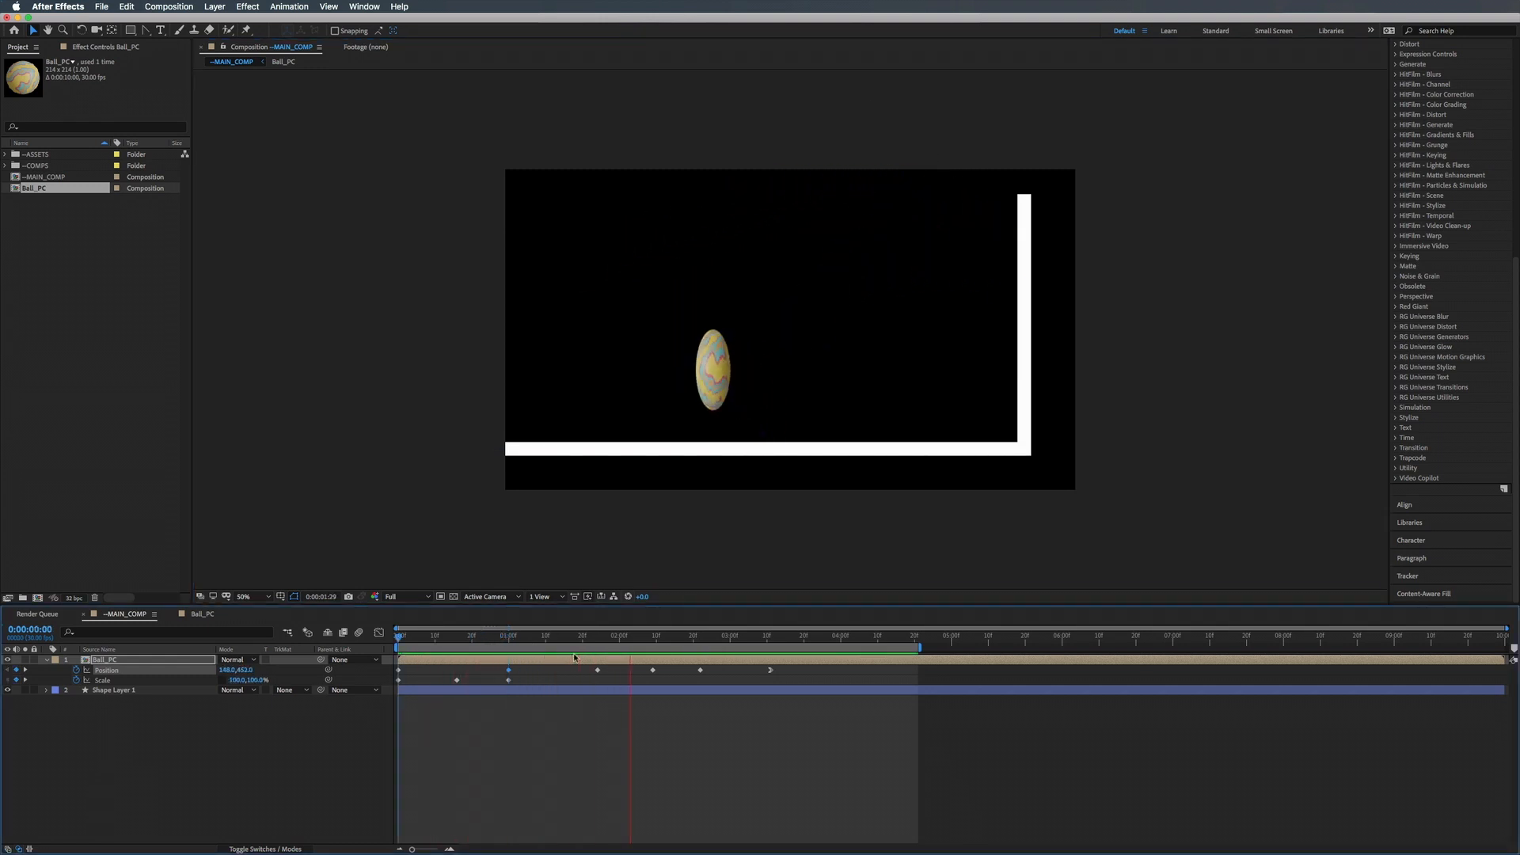
{"action": "key", "text": "space"}
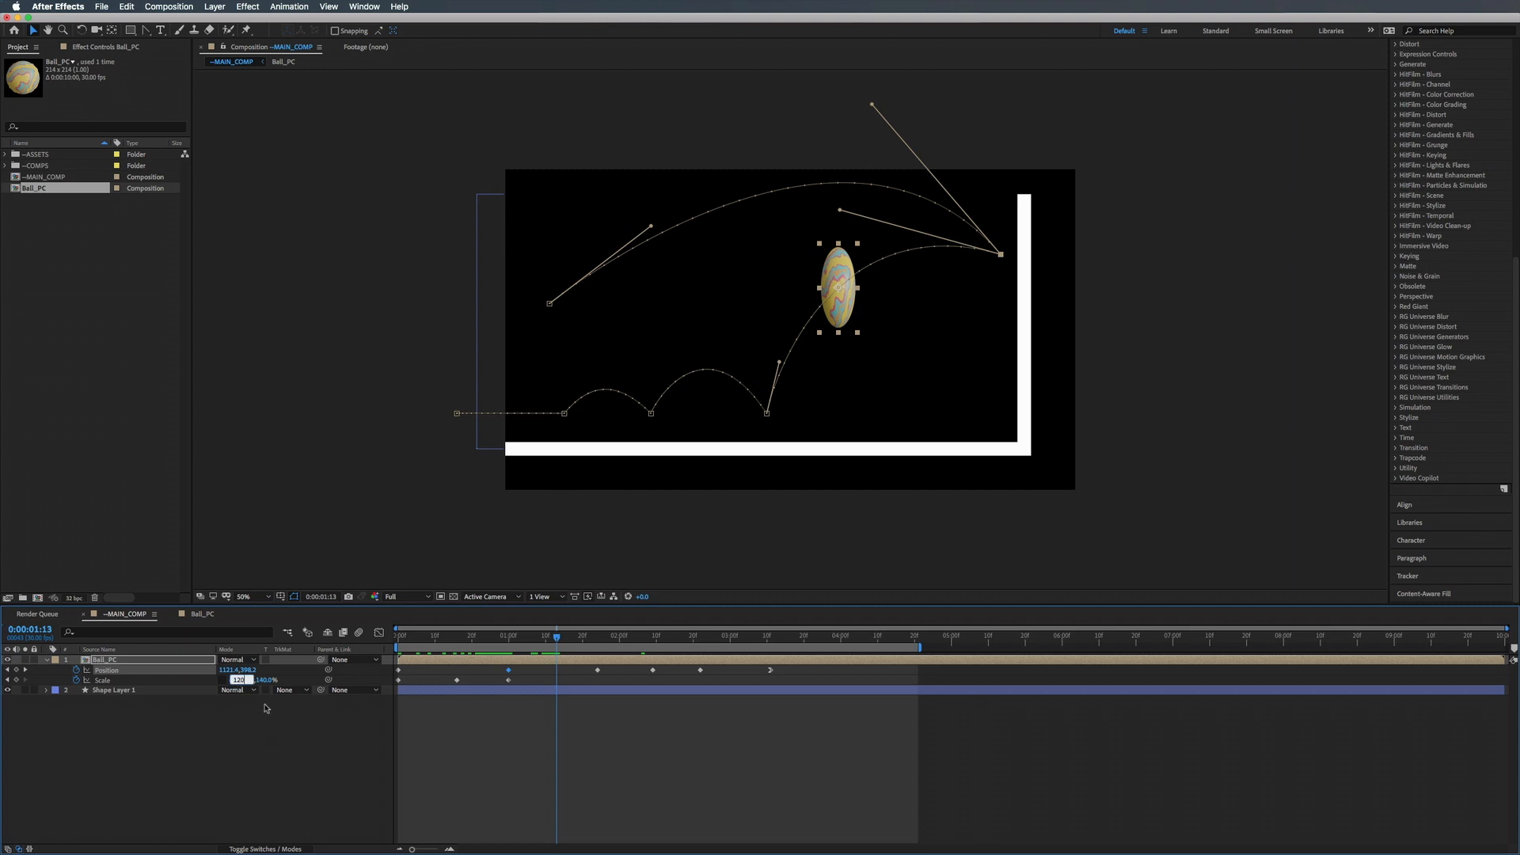
Add a Scale keyframe of 120% wide and 80% high at 1:13, and preview the animation from the start.
{"action": "key", "text": "Tab"}
{"action": "type", "text": "8"}
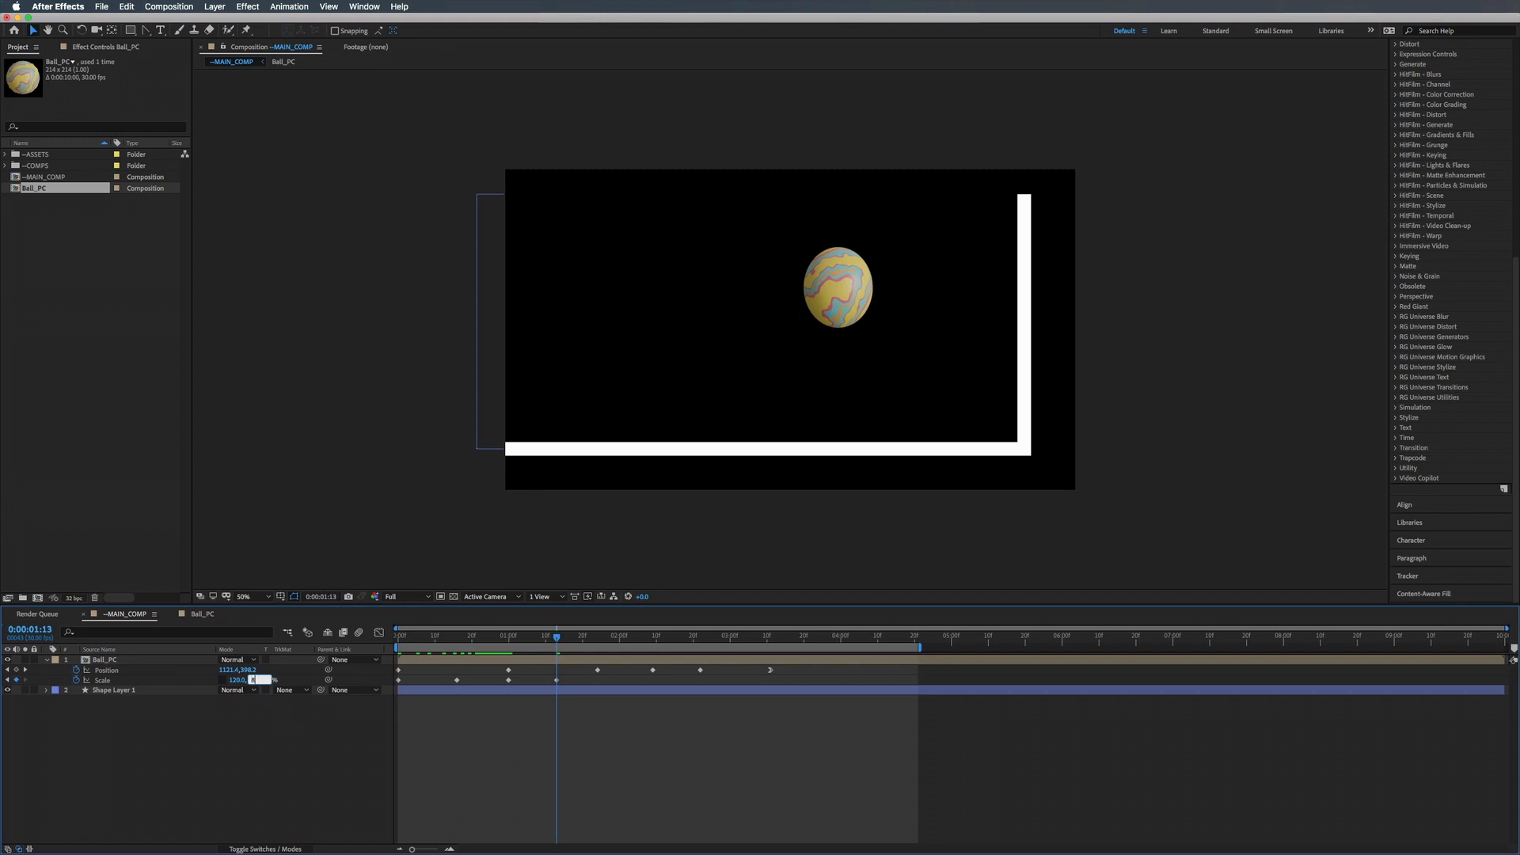
{"action": "type", "text": "0"}
{"action": "key", "text": "Return"}
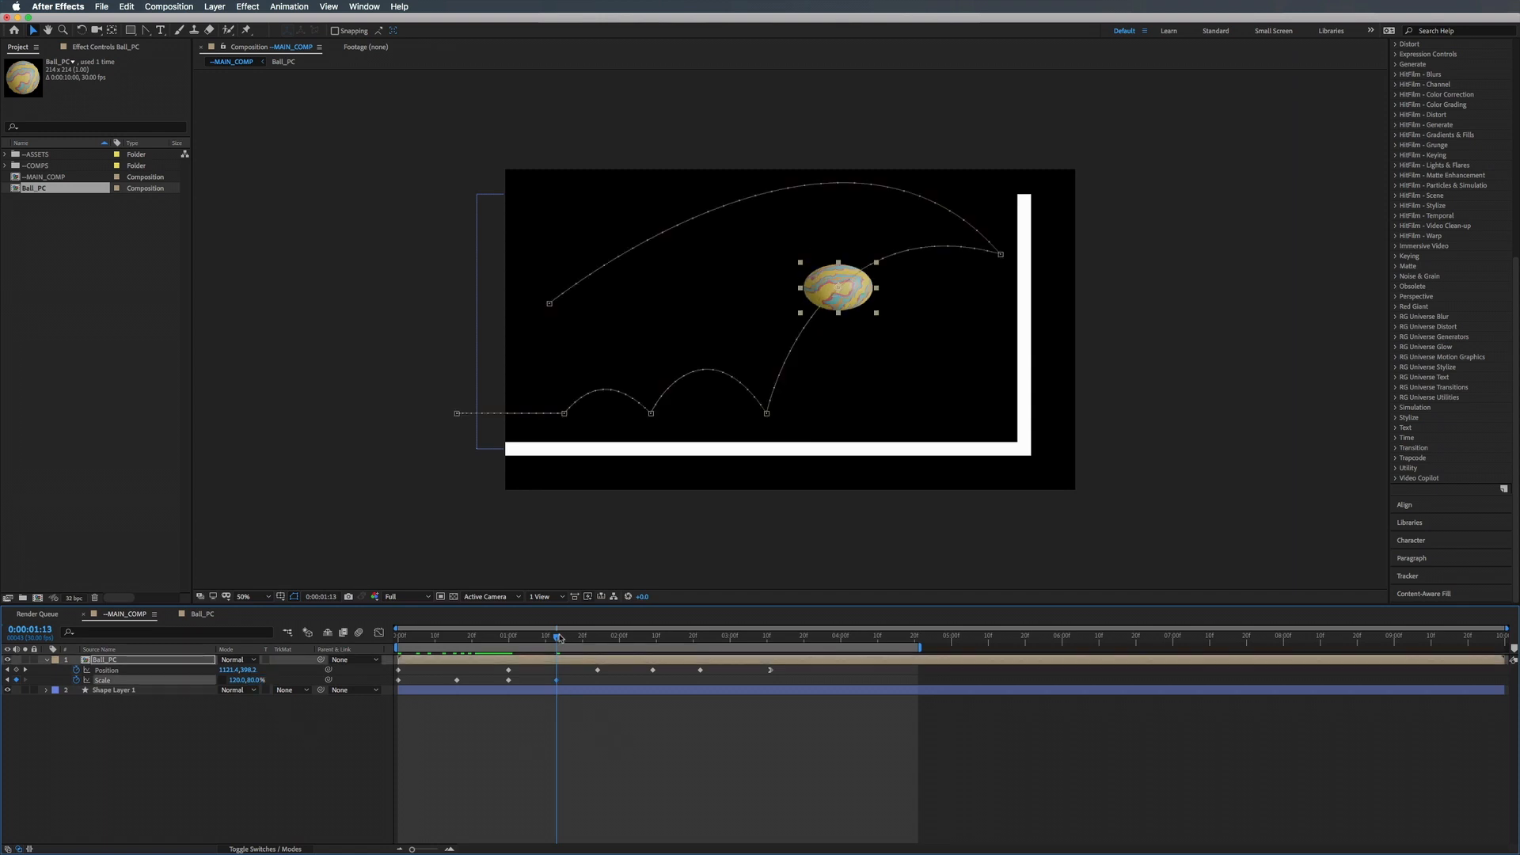
{"action": "left_click_drag", "start_coordinate": [558, 638], "coordinate": [392, 648]}
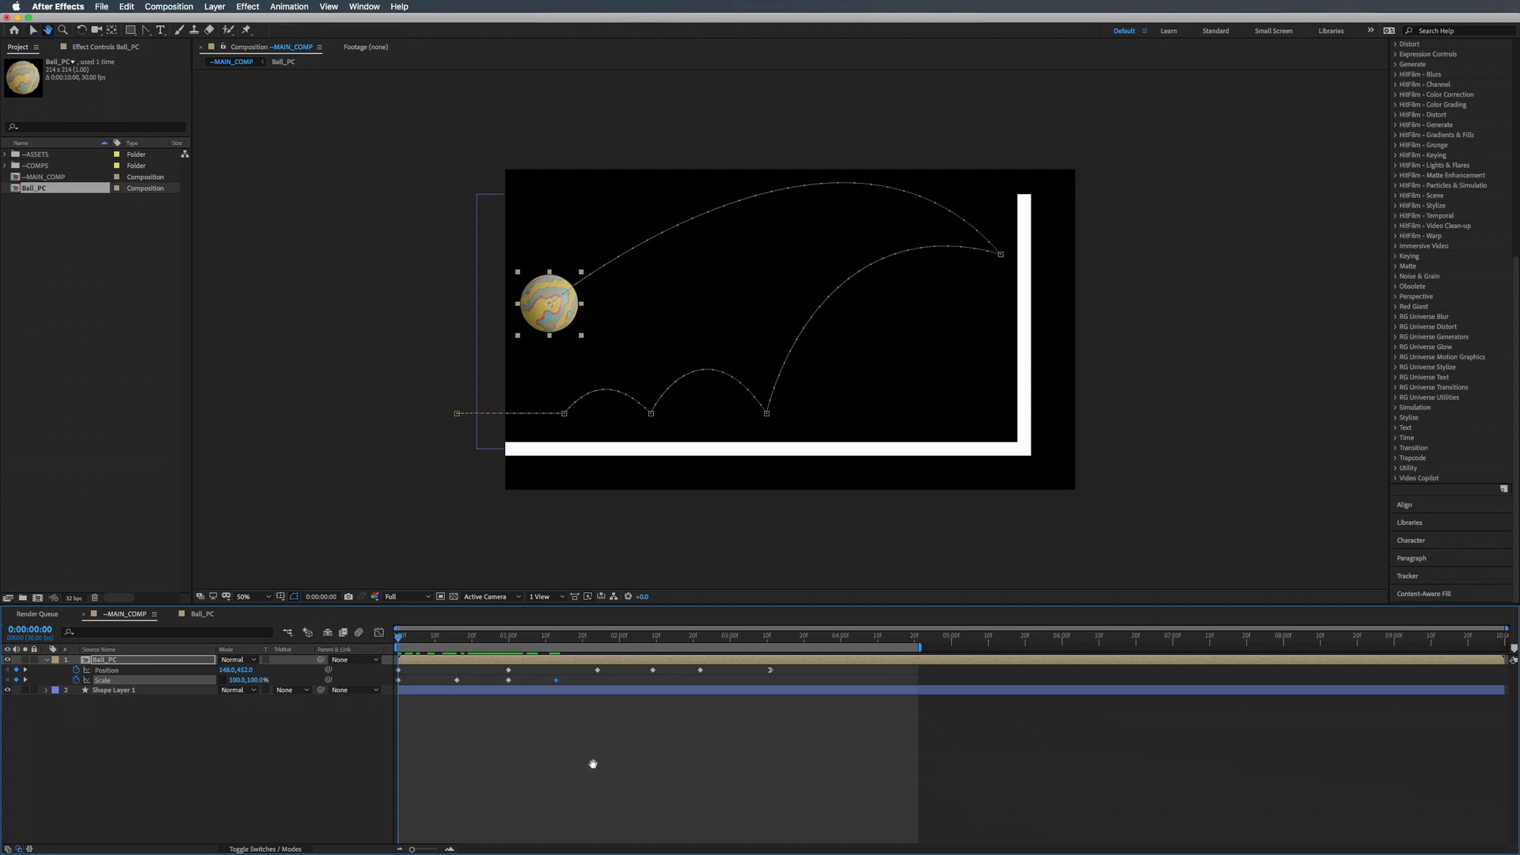
{"action": "key", "text": "space"}
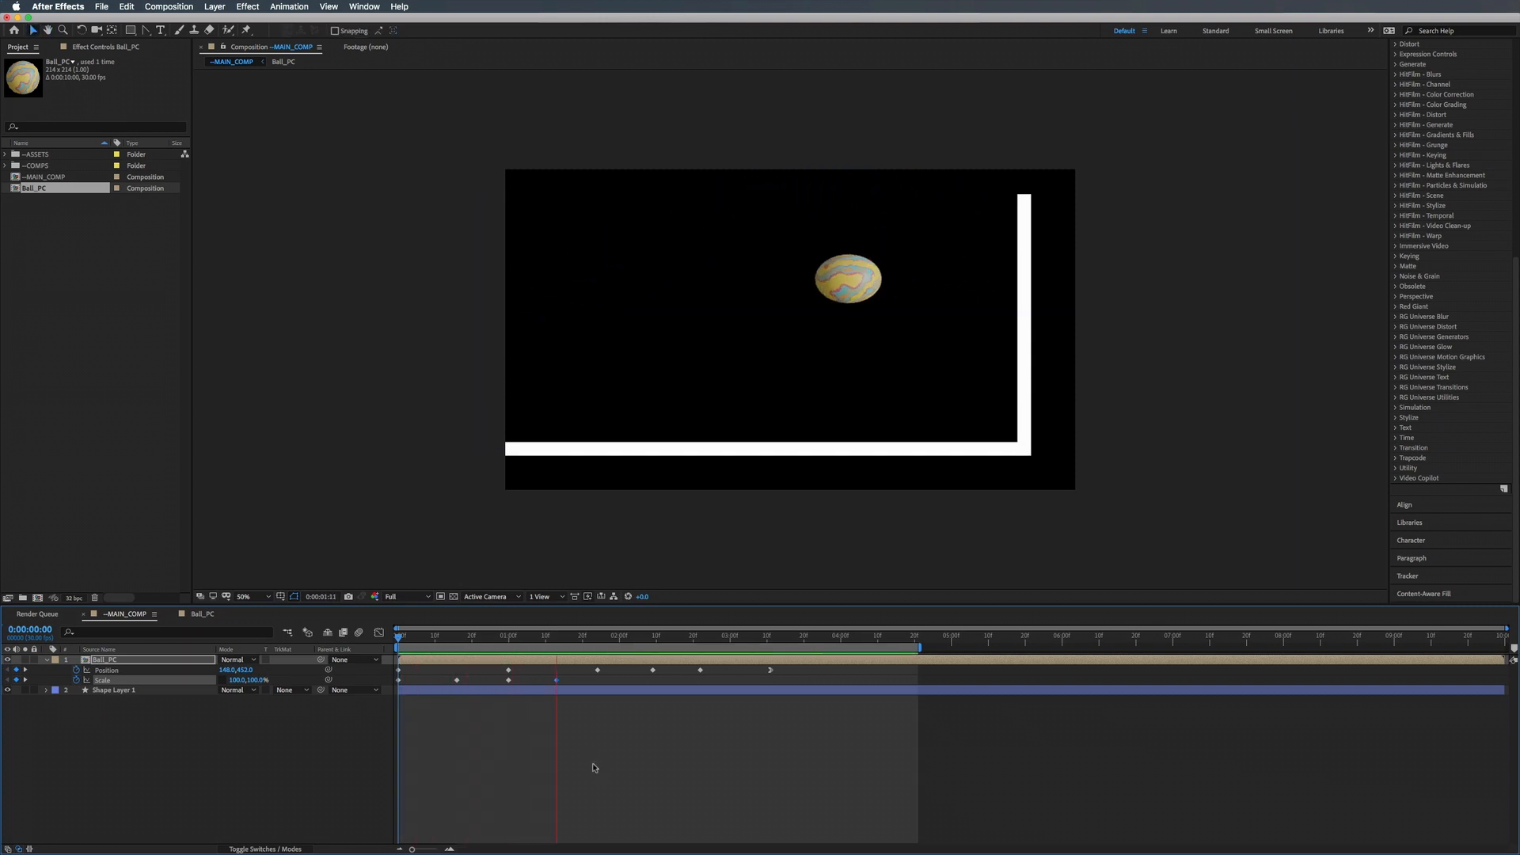
{"action": "key", "text": "space"}
Bring the Scale keyframes around the wall hit closer to 1:00, at about 0:22 and 1:08, and preview the animation.
{"action": "left_click", "coordinate": [591, 636]}
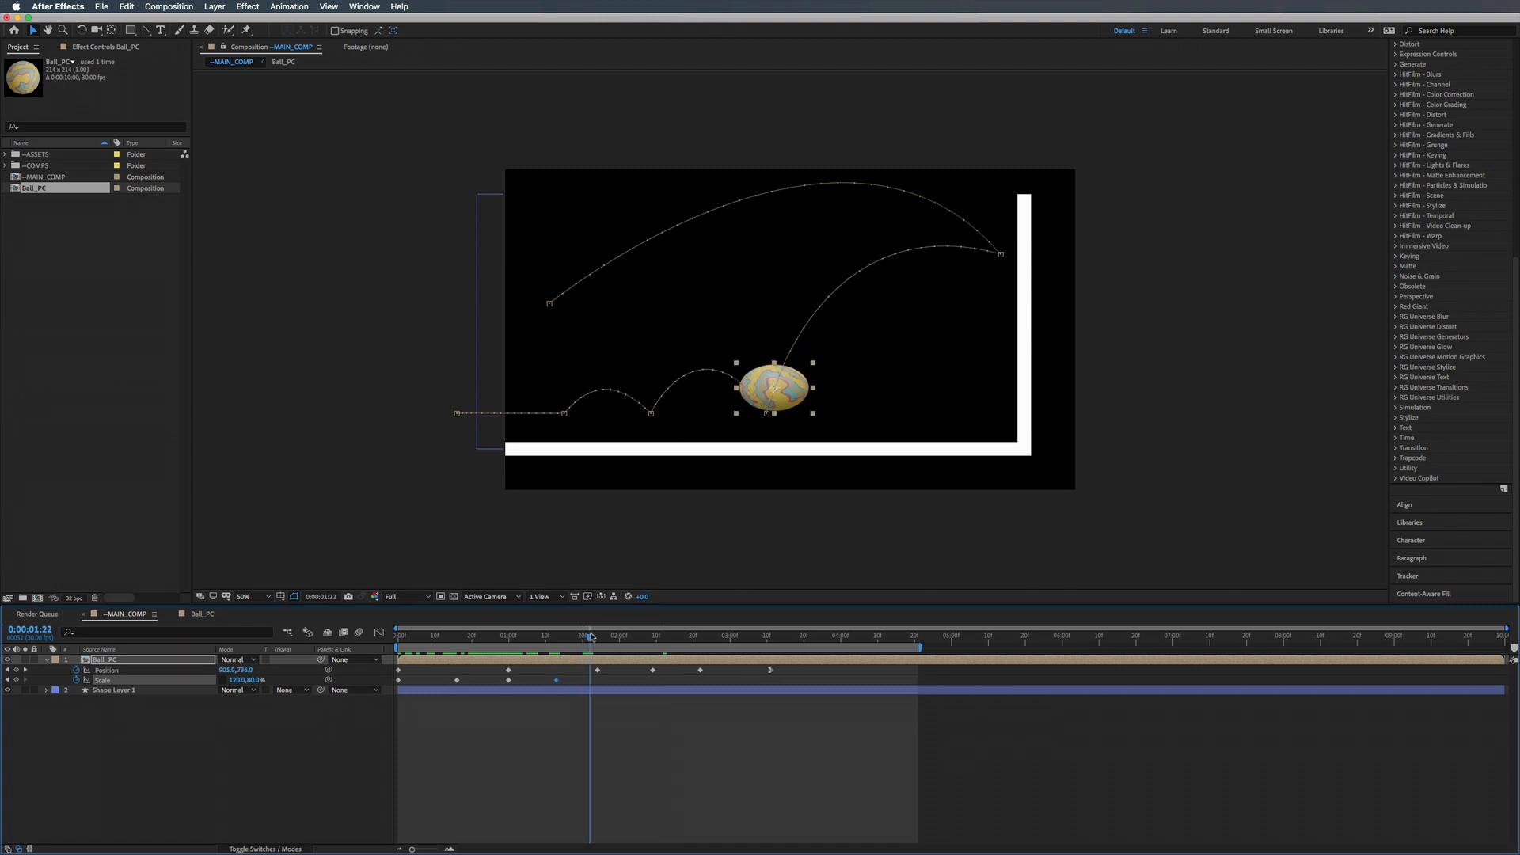
{"action": "left_click_drag", "start_coordinate": [591, 636], "coordinate": [464, 636]}
{"action": "left_click", "coordinate": [467, 639]}
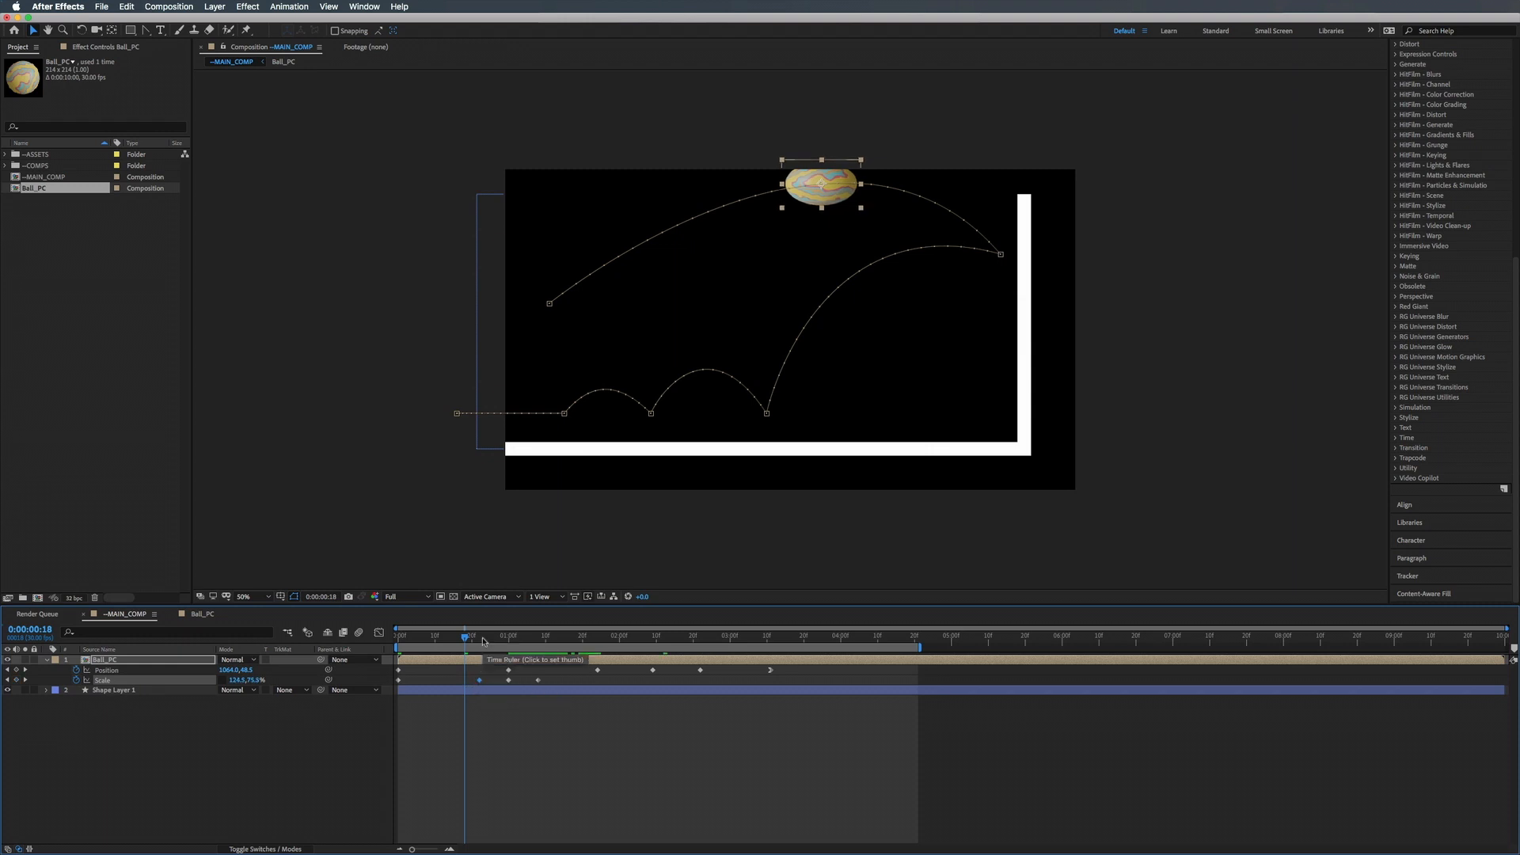
{"action": "left_click_drag", "start_coordinate": [481, 638], "coordinate": [370, 647]}
{"action": "key", "text": "space"}
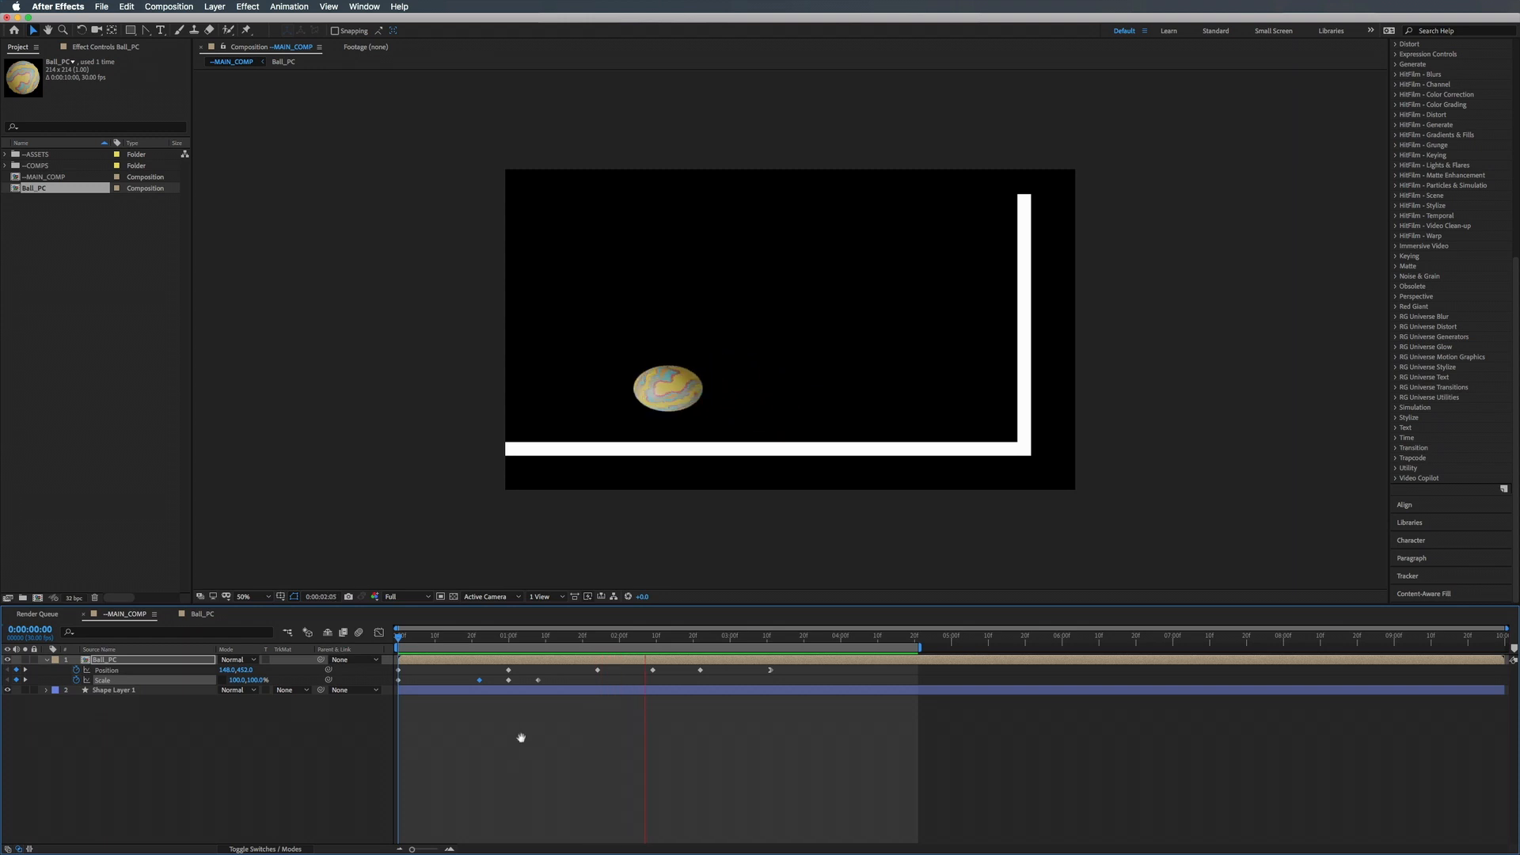
Lower the ball onto the floor at 1:24, to a Y position of about 843, and add a Scale keyframe there.
{"action": "left_click_drag", "start_coordinate": [522, 638], "coordinate": [597, 640]}
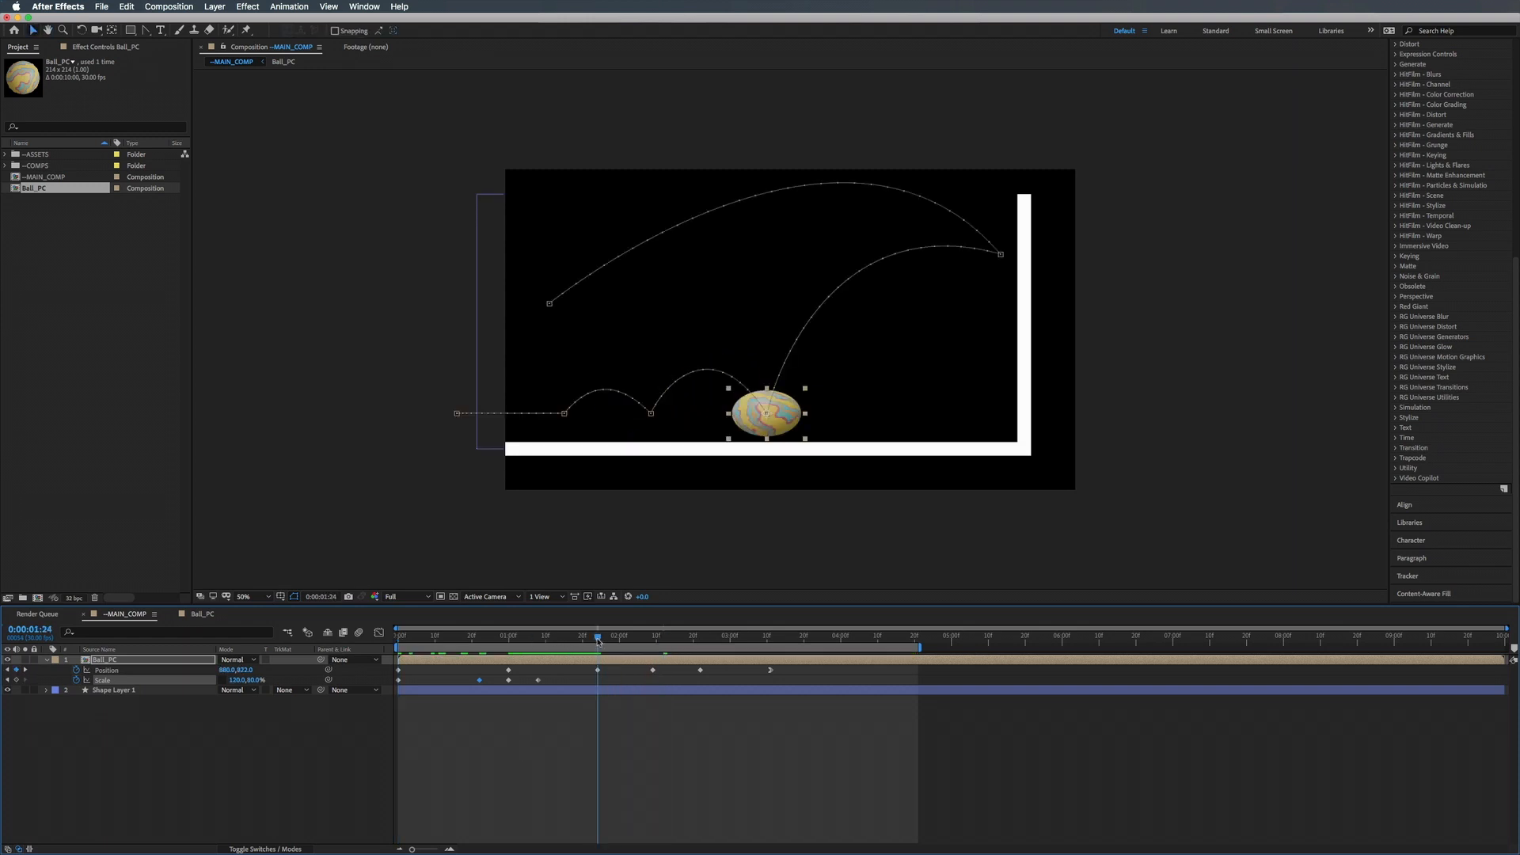
{"action": "left_click", "coordinate": [758, 425]}
{"action": "left_click_drag", "start_coordinate": [757, 425], "coordinate": [758, 430]}
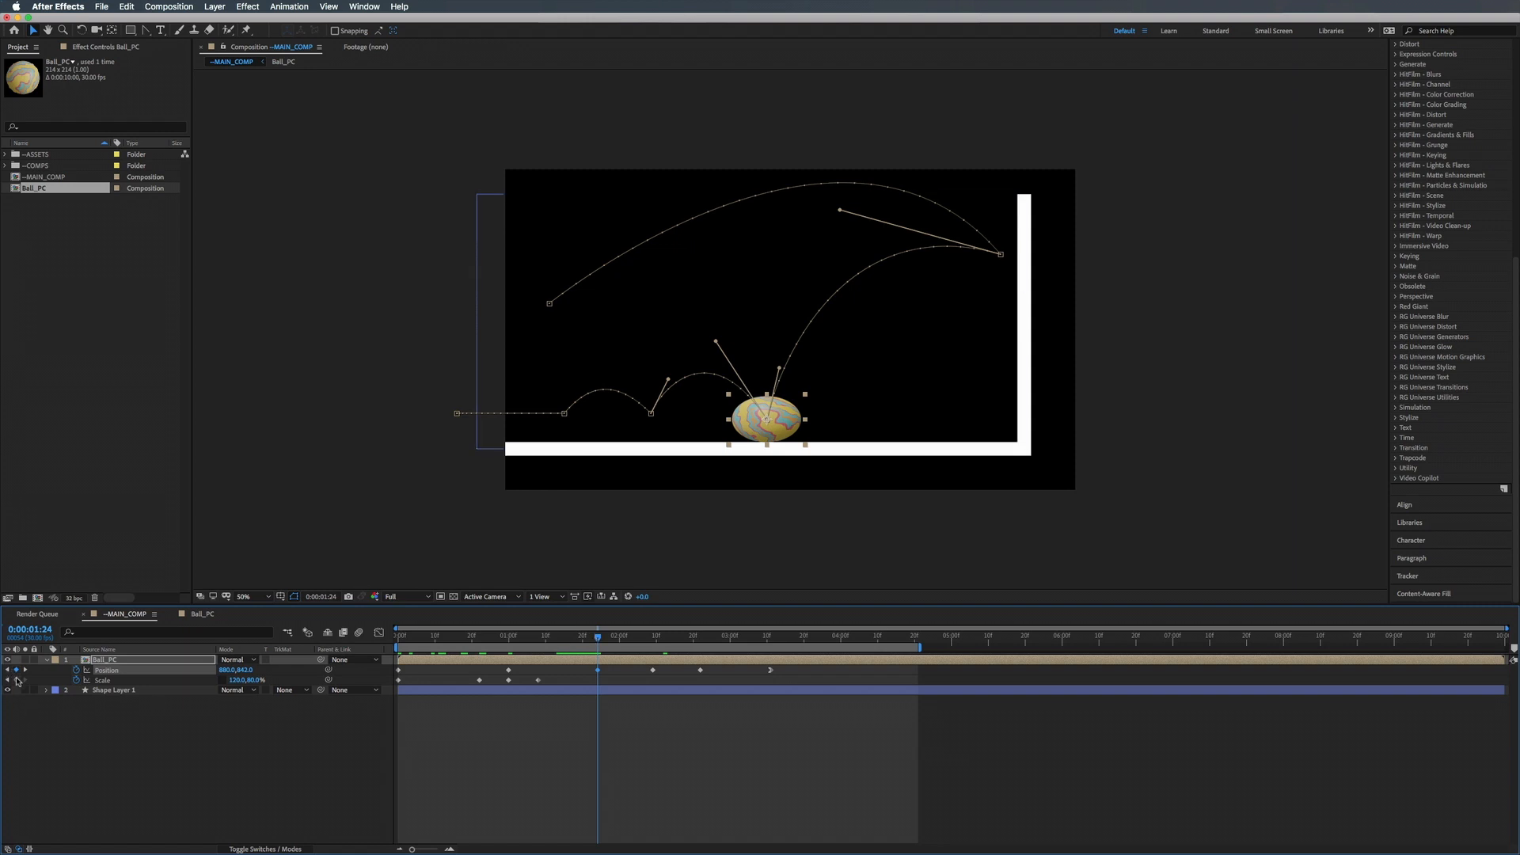
{"action": "left_click", "coordinate": [17, 679]}
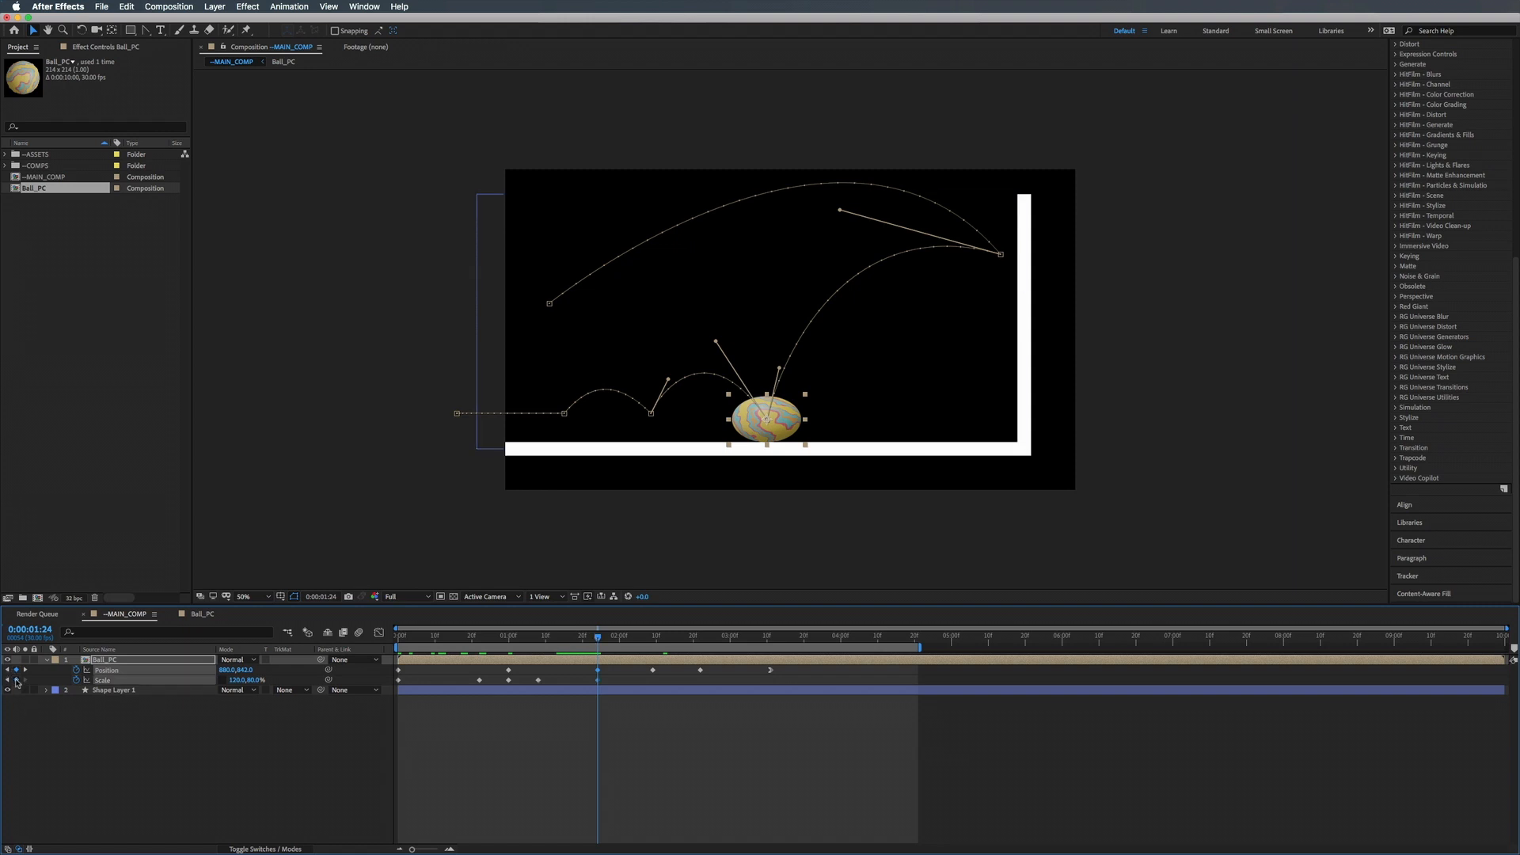
Add a 100% by 100% Scale keyframe before the first floor hit, place it at about 1:22, and preview the animation.
{"action": "left_click_drag", "start_coordinate": [578, 643], "coordinate": [571, 640]}
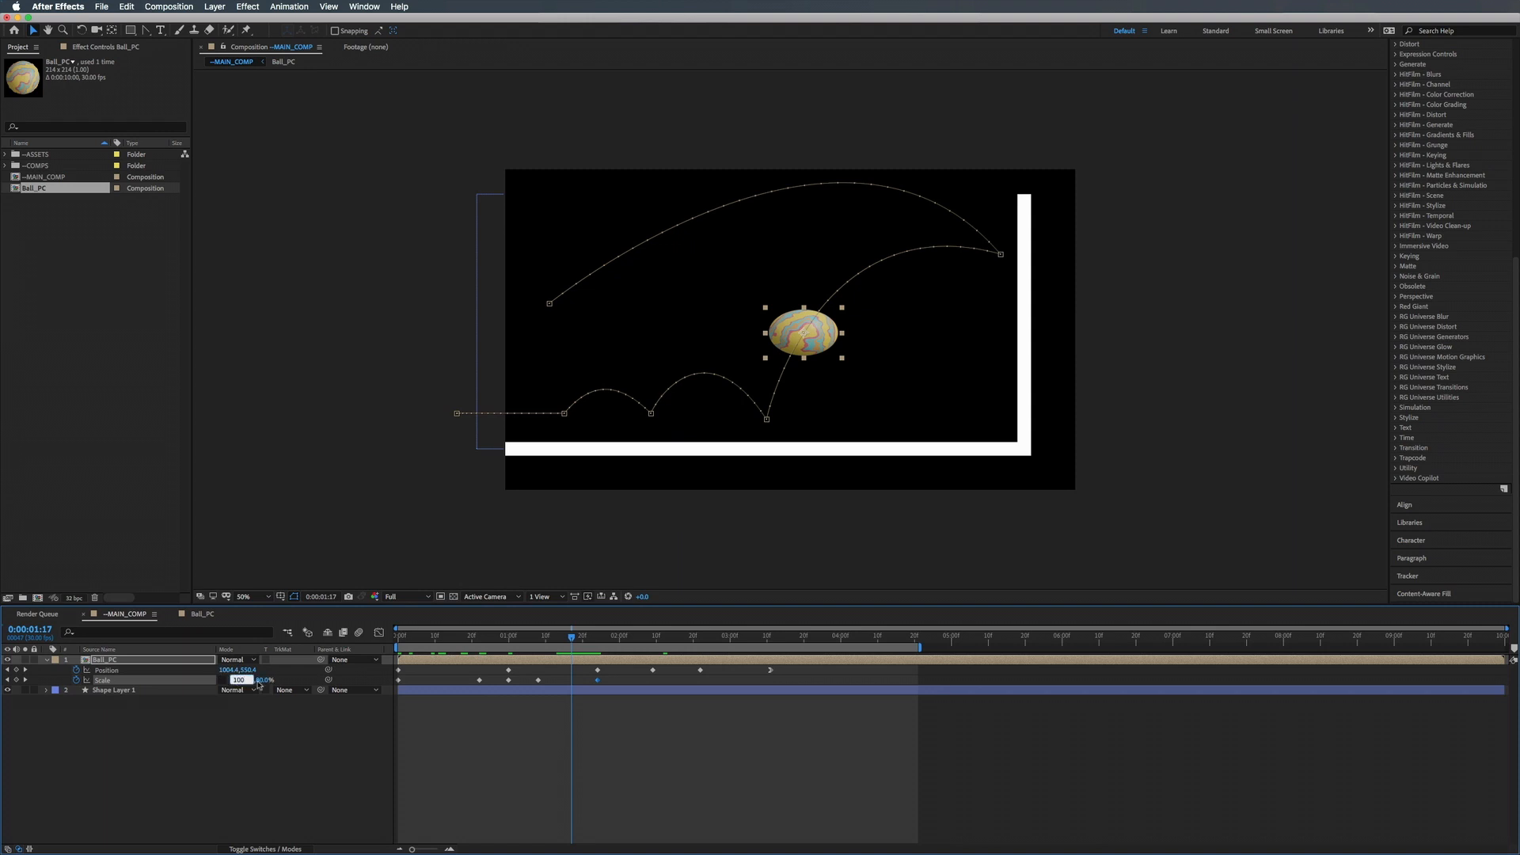
{"action": "type", "text": "100"}
{"action": "key", "text": "Tab"}
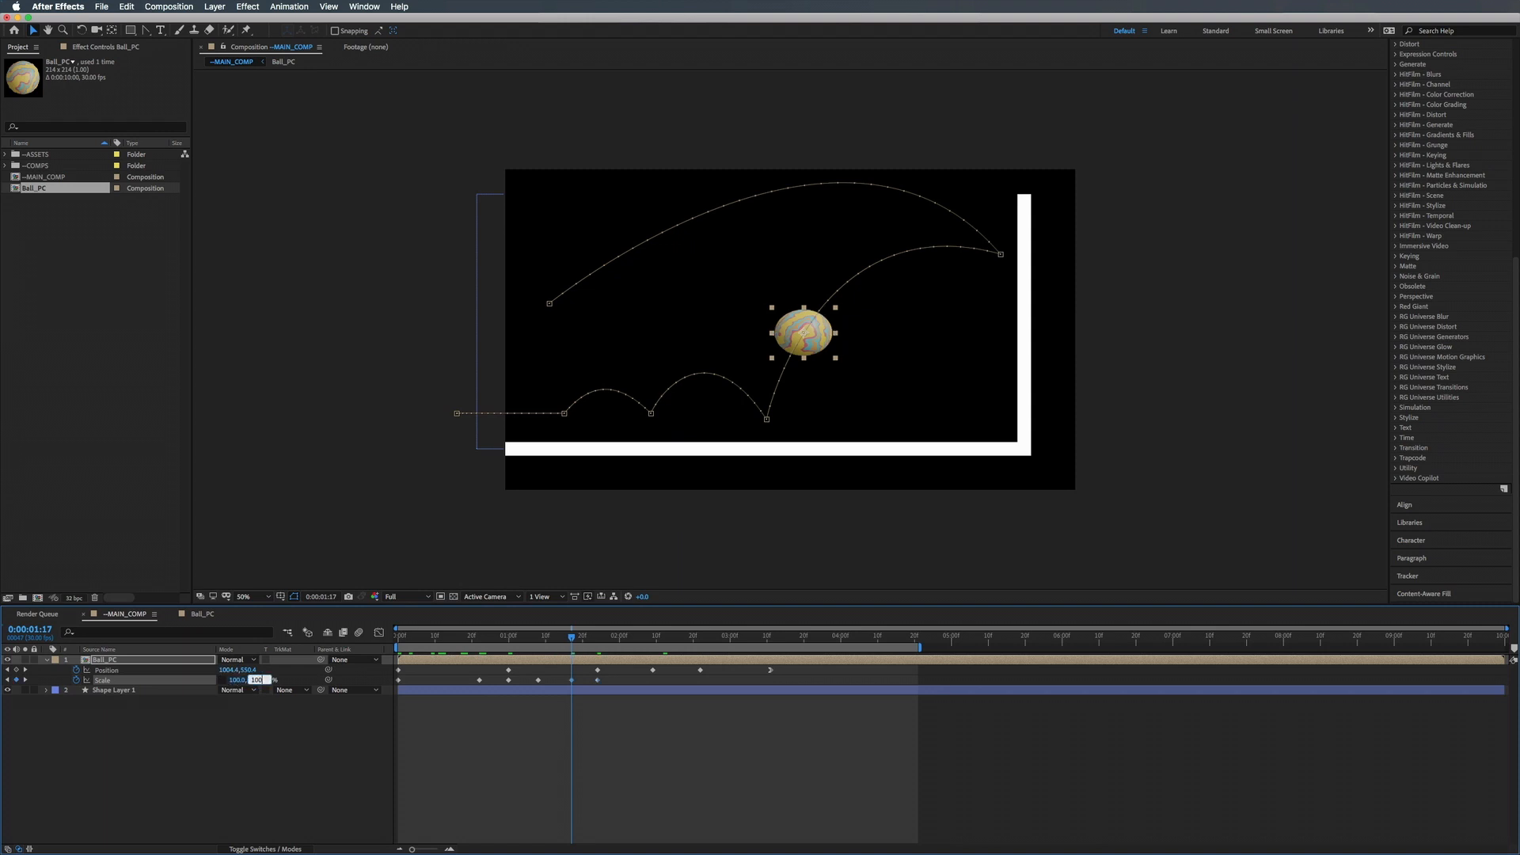
{"action": "type", "text": "100"}
{"action": "key", "text": "Return"}
{"action": "mouse_move", "coordinate": [573, 639]}
{"action": "left_mouse_down"}
{"action": "mouse_move", "coordinate": [472, 640]}
{"action": "mouse_move", "coordinate": [649, 640]}
{"action": "mouse_move", "coordinate": [582, 640]}
{"action": "mouse_move", "coordinate": [581, 682]}
{"action": "mouse_move", "coordinate": [594, 639]}
{"action": "left_mouse_up"}
{"action": "key", "text": "space"}
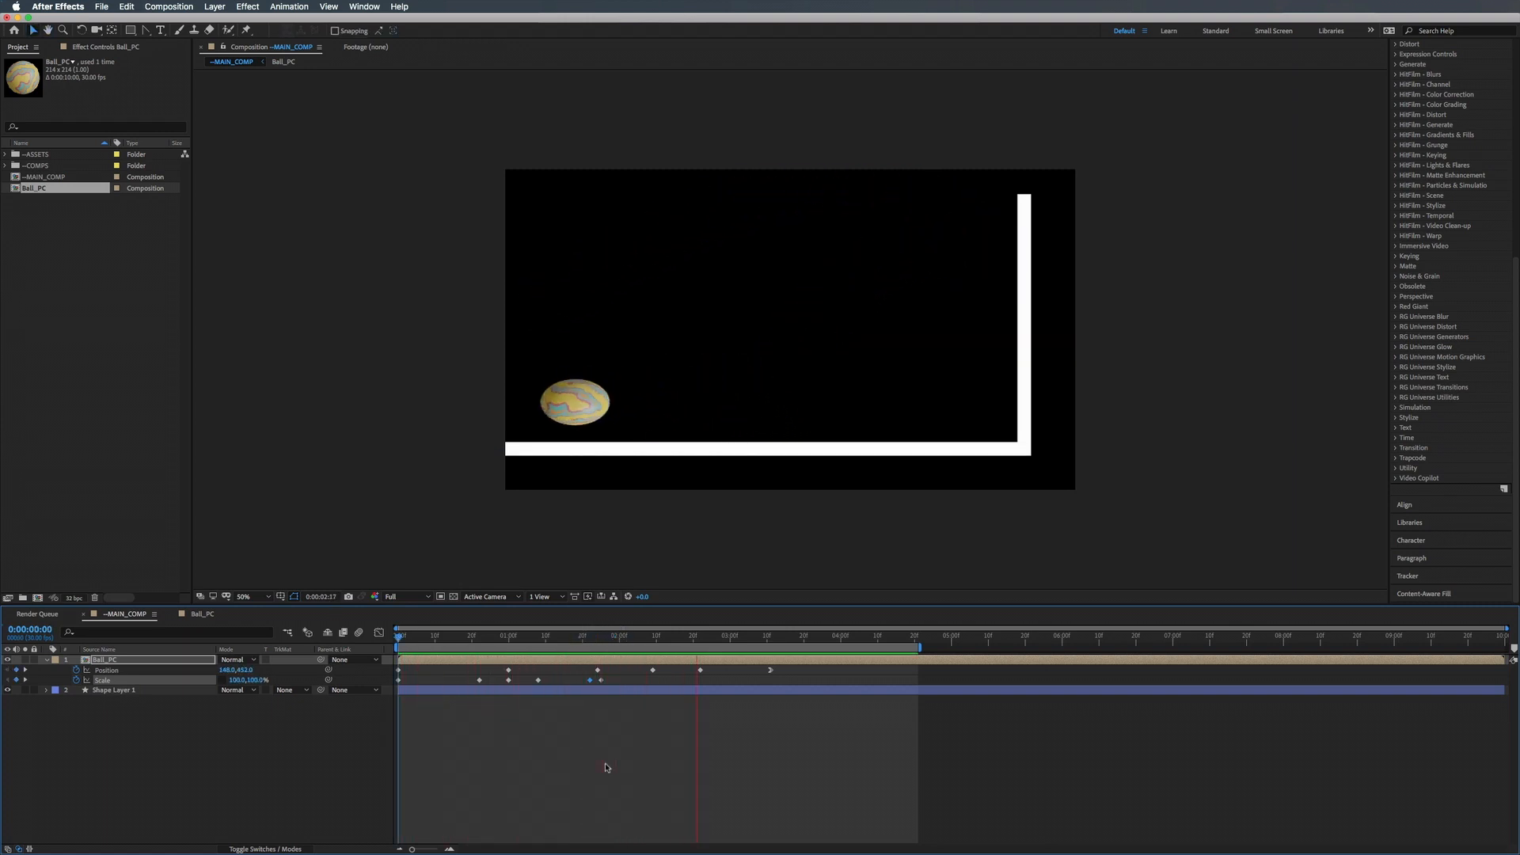
{"action": "key", "text": "space"}
Add a Scale keyframe of 100% wide and 100% high at 2:02, between the first two floor bounces.
{"action": "left_click_drag", "start_coordinate": [611, 643], "coordinate": [626, 640]}
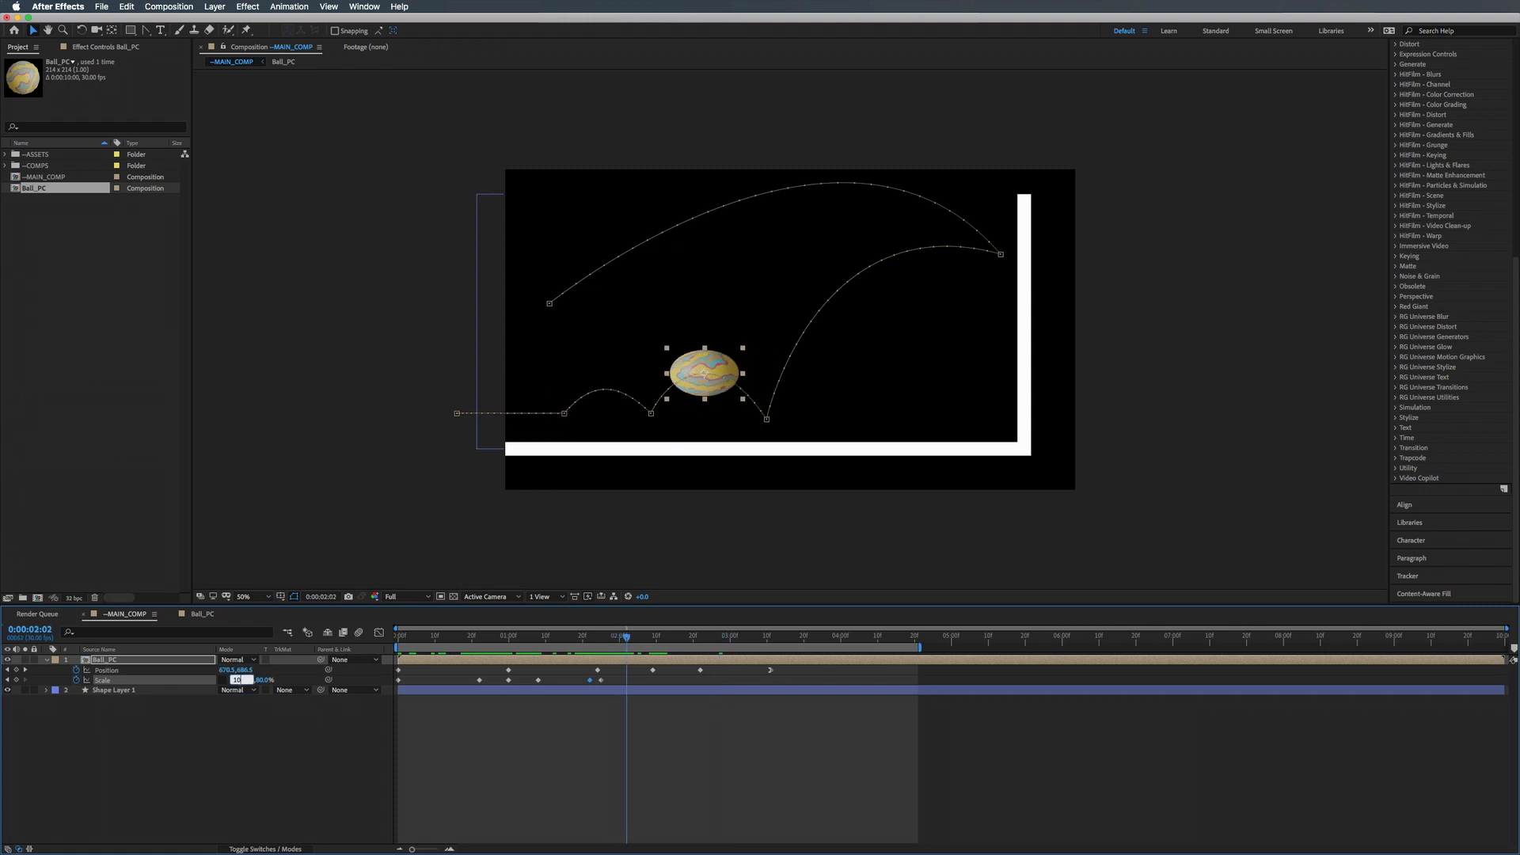
{"action": "key", "text": "Return"}
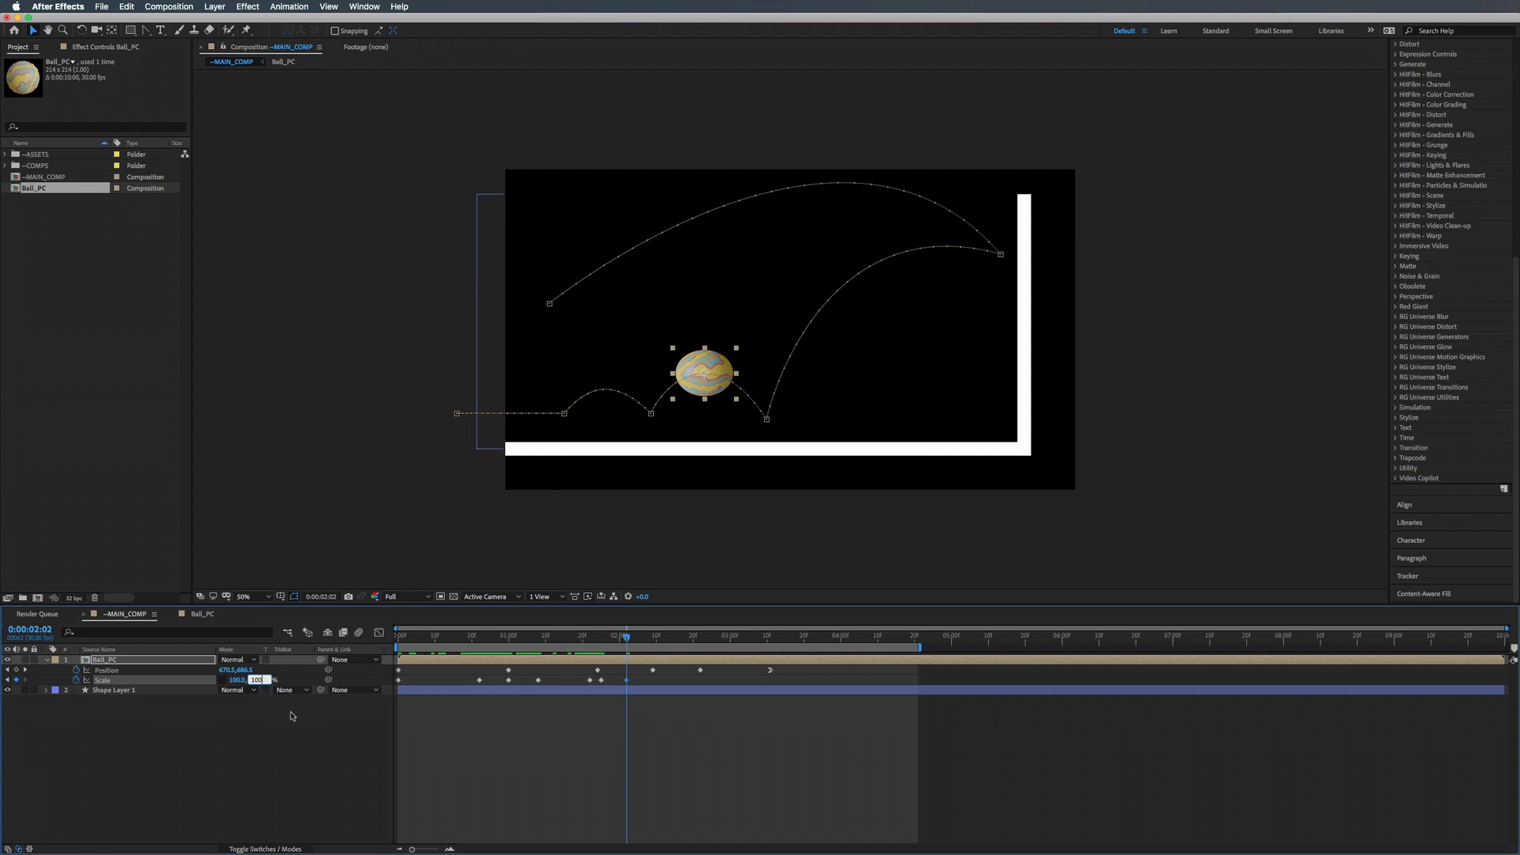
{"action": "key", "text": "Return"}
Squash the ball to 115% wide and 85% high at 2:09, lower it to a Y position of about 838, and preview.
{"action": "key", "text": "k"}
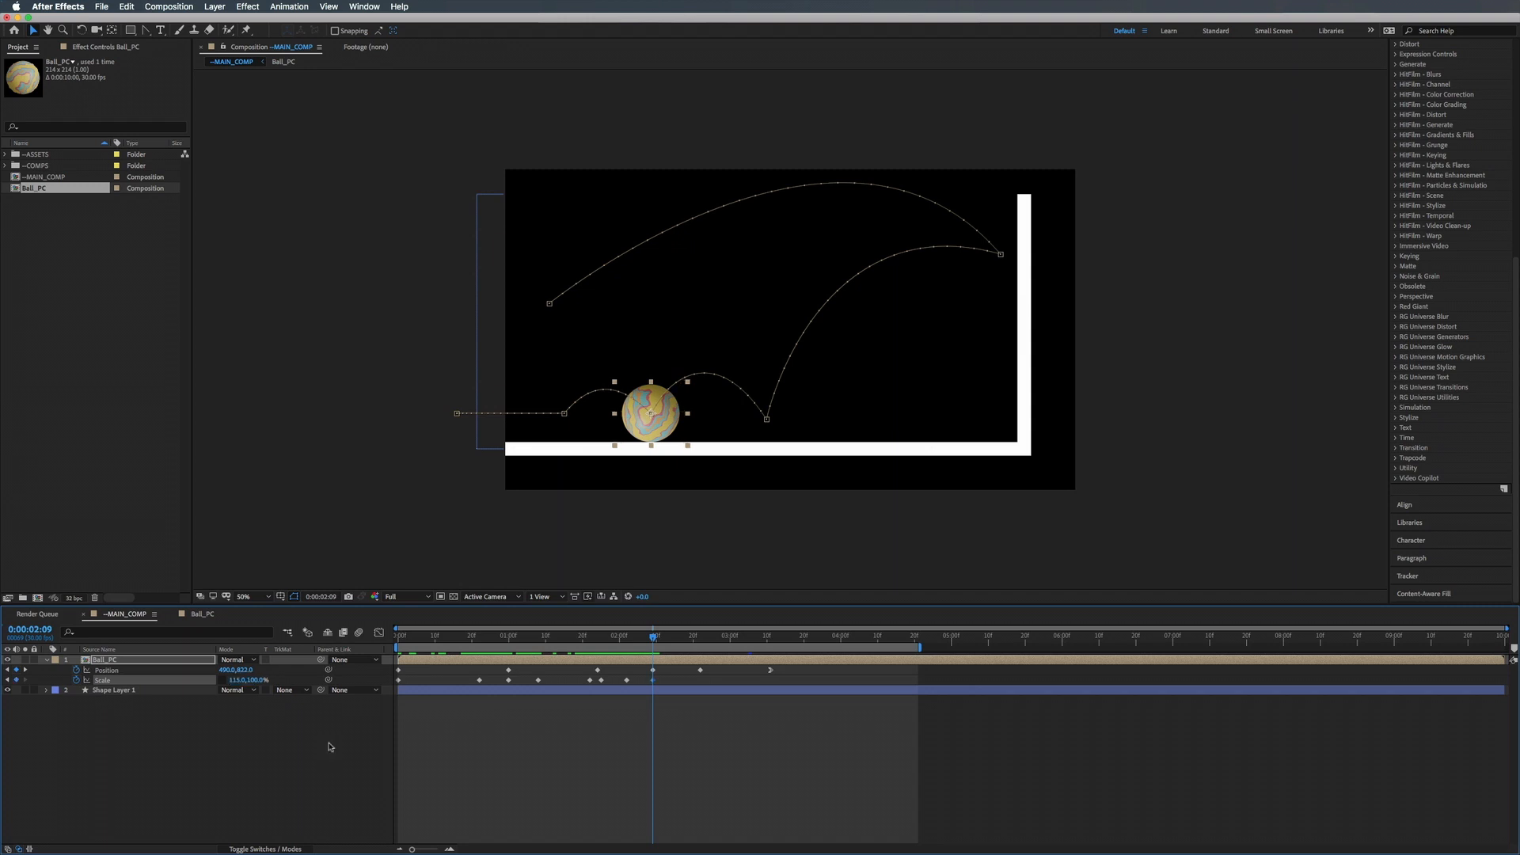
{"action": "left_click", "coordinate": [259, 681]}
{"action": "left_click_drag", "start_coordinate": [654, 637], "coordinate": [655, 638]}
{"action": "left_click_drag", "start_coordinate": [660, 428], "coordinate": [661, 432]}
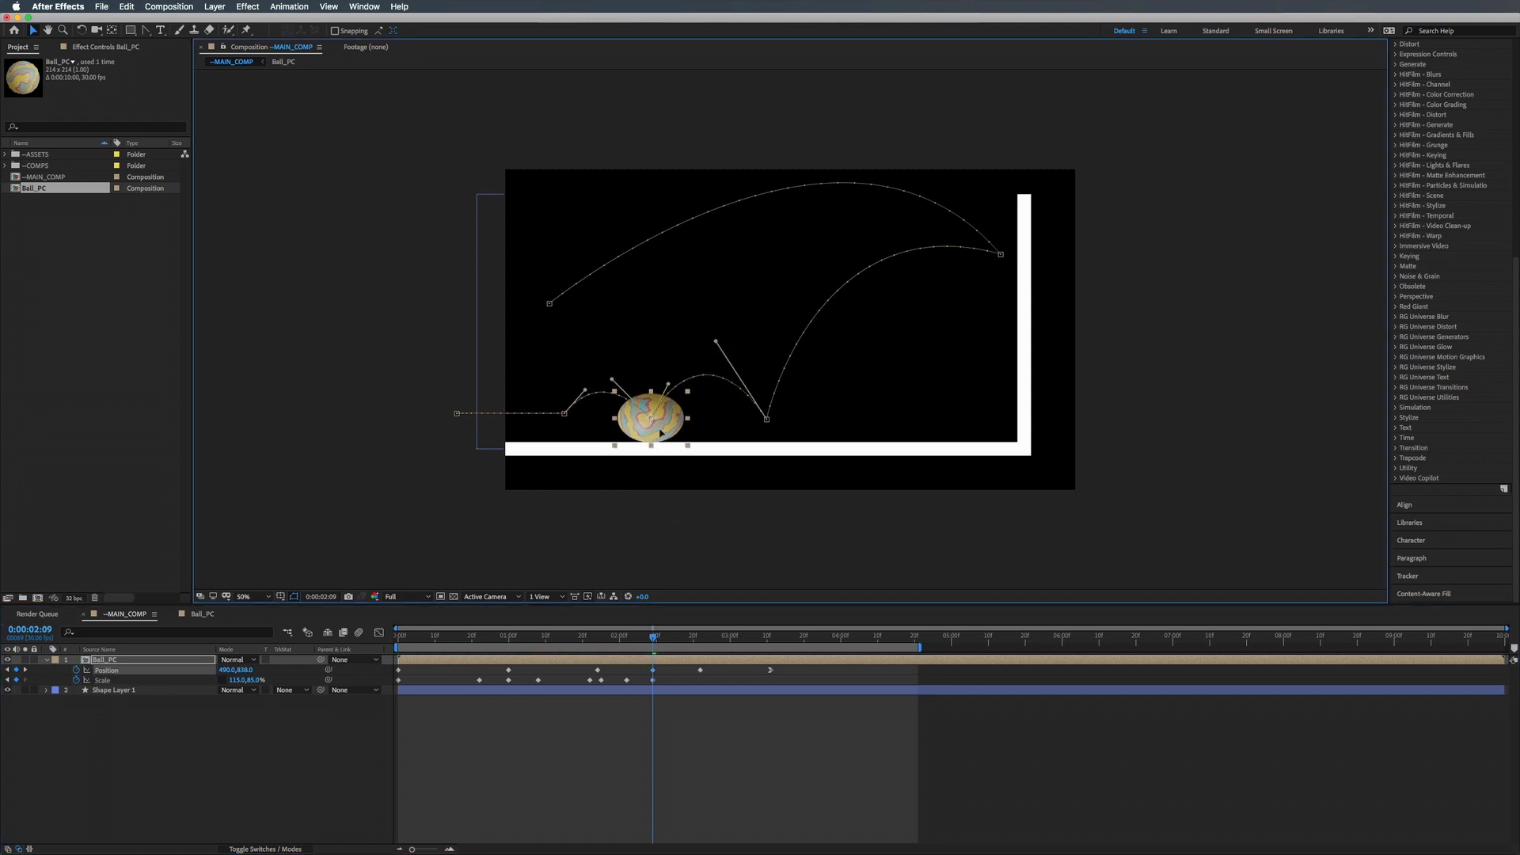
{"action": "key", "text": "space"}
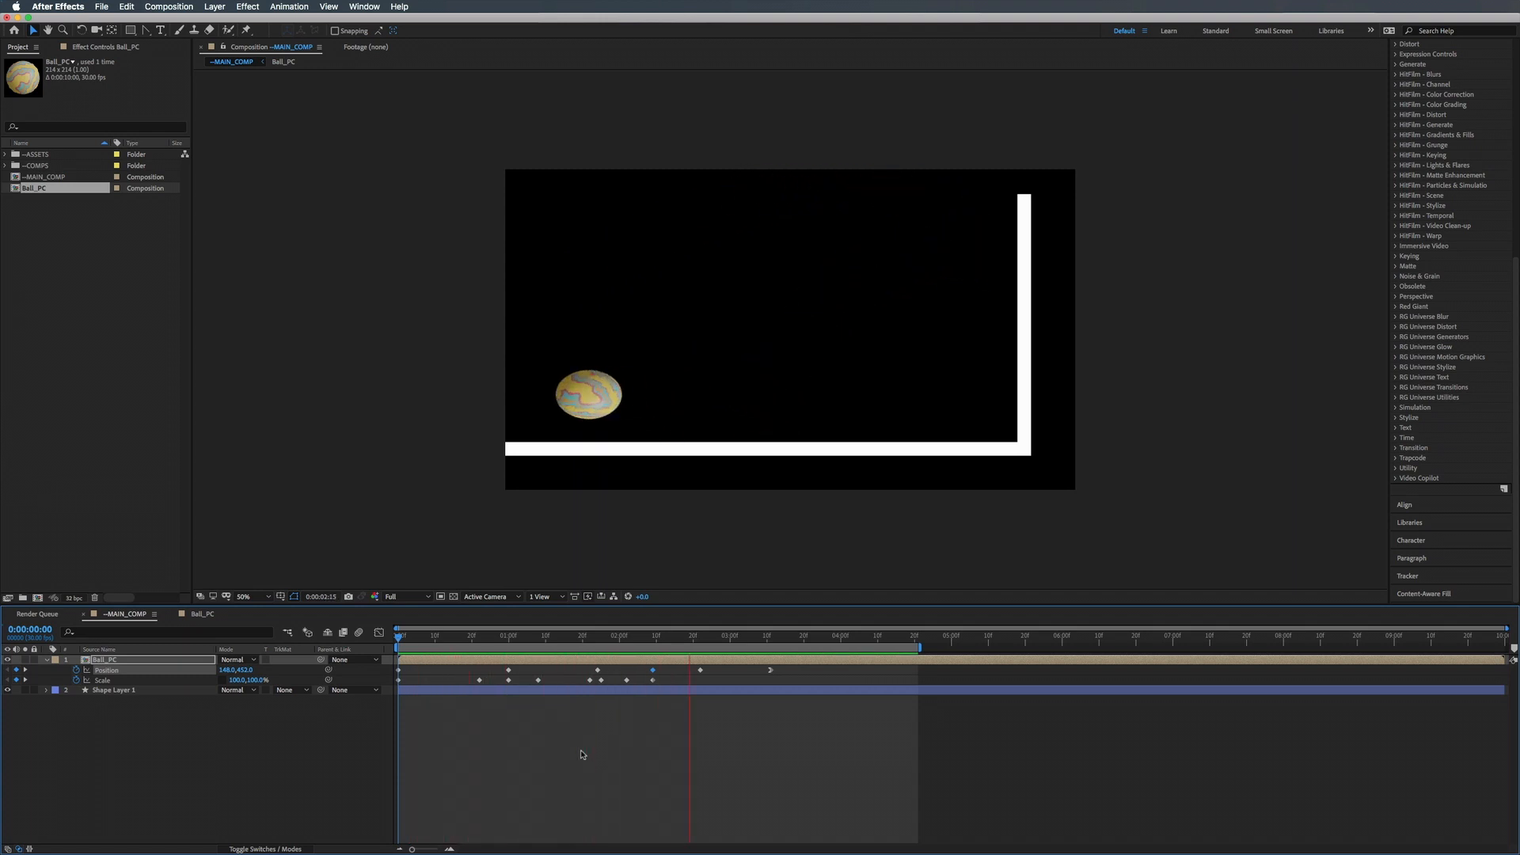
Add a Scale keyframe of 100% wide and 100% high at 2:15, and preview the animation.
{"action": "left_click", "coordinate": [674, 637]}
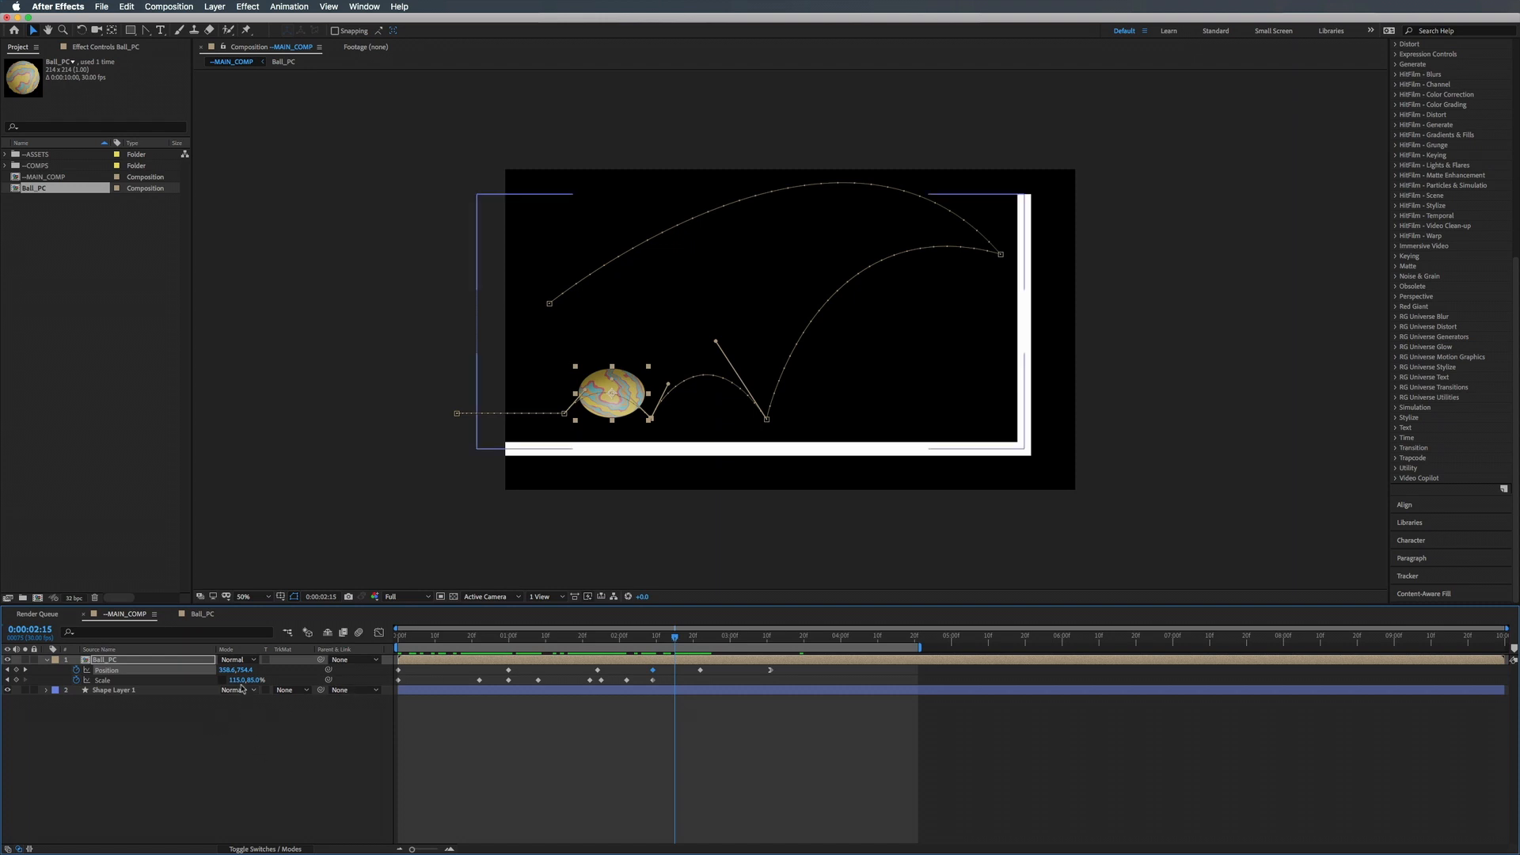
{"action": "type", "text": "100"}
{"action": "key", "text": "Return"}
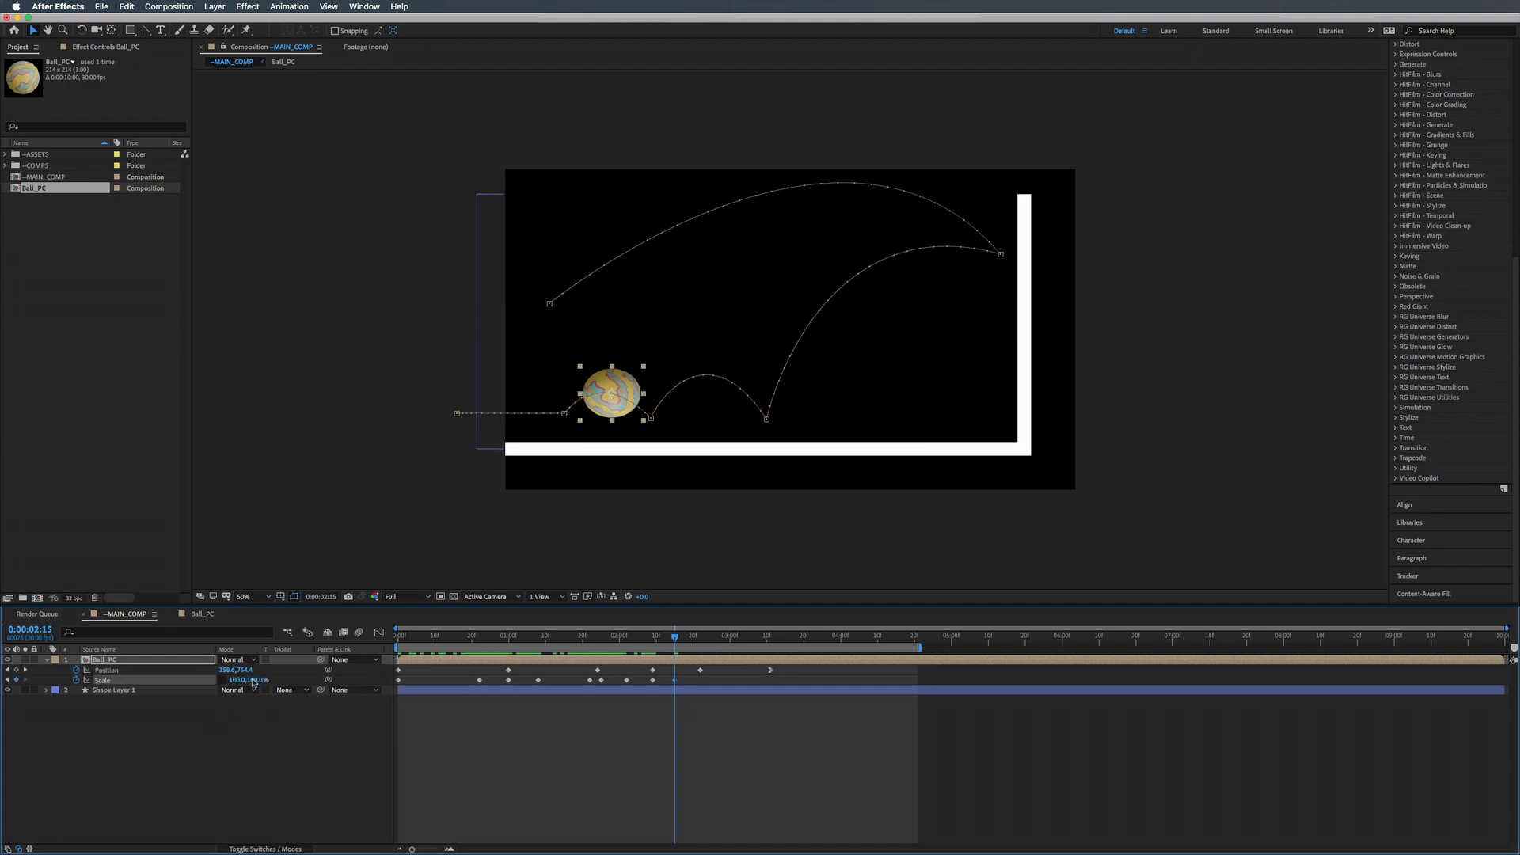
{"action": "key", "text": "space"}
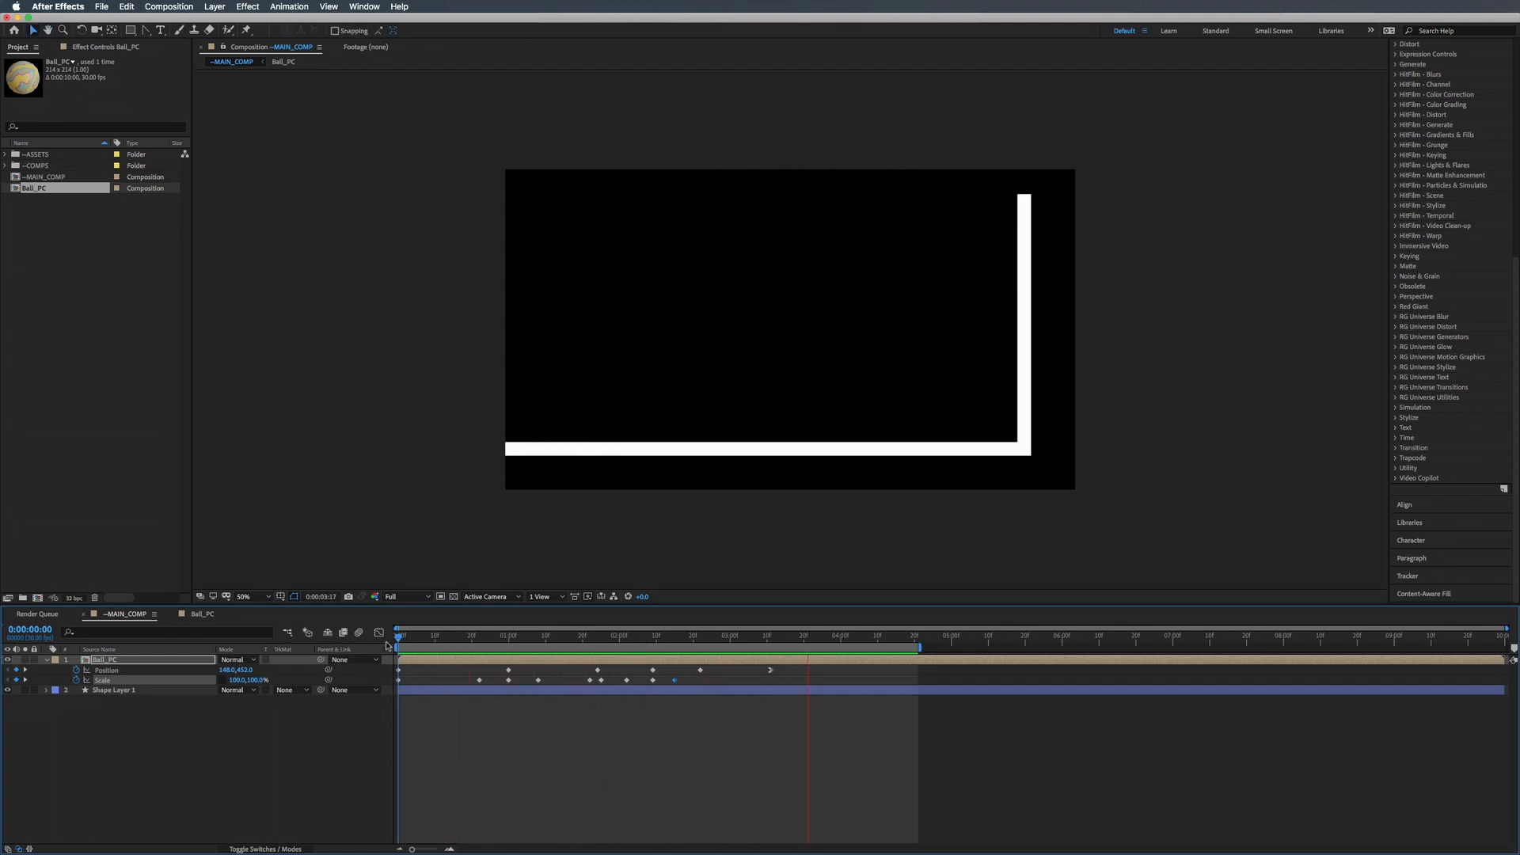
Move the Scale keyframe before the first floor hit to 1:20, apply Easy Ease to it, and preview the animation.
{"action": "mouse_move", "coordinate": [601, 634]}
{"action": "left_mouse_down"}
{"action": "mouse_move", "coordinate": [618, 634]}
{"action": "mouse_move", "coordinate": [589, 634]}
{"action": "left_mouse_up"}
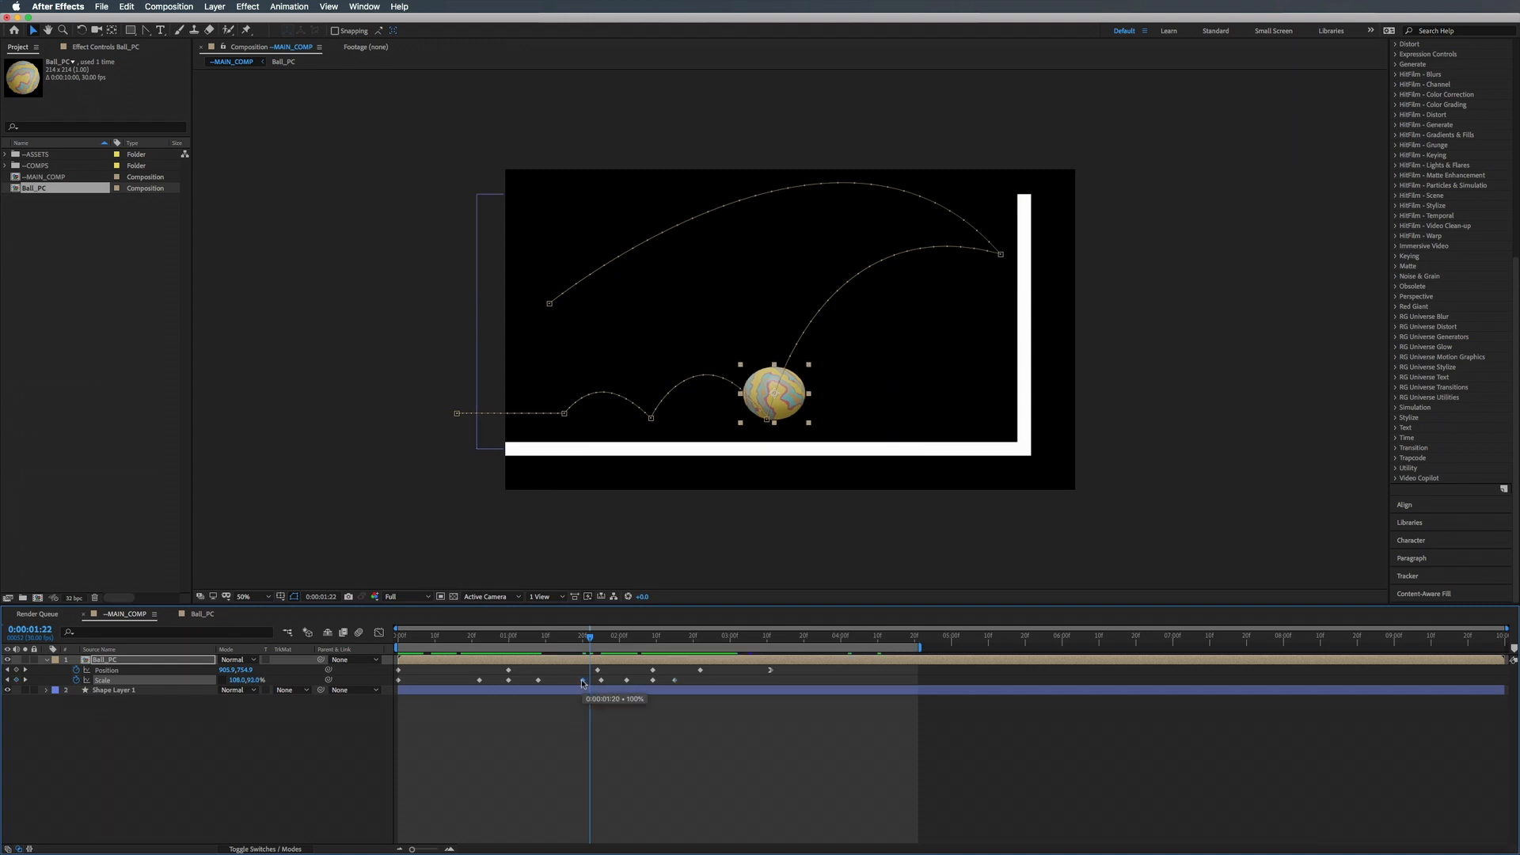
{"action": "right_click", "coordinate": [583, 681]}
{"action": "mouse_move", "coordinate": [700, 816]}
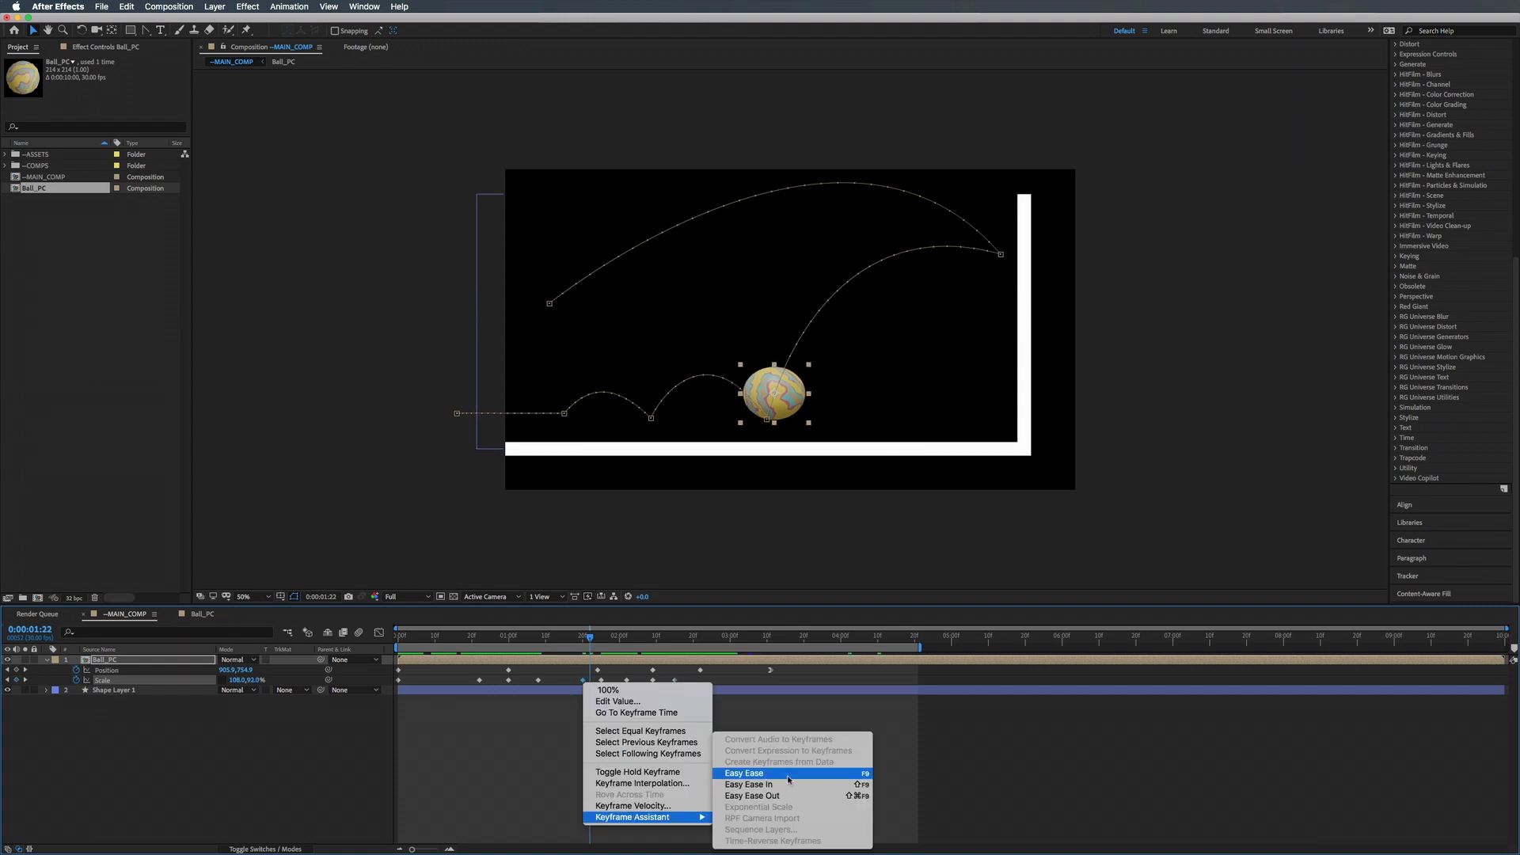
{"action": "left_click", "coordinate": [744, 773]}
{"action": "left_click_drag", "start_coordinate": [589, 635], "coordinate": [501, 638]}
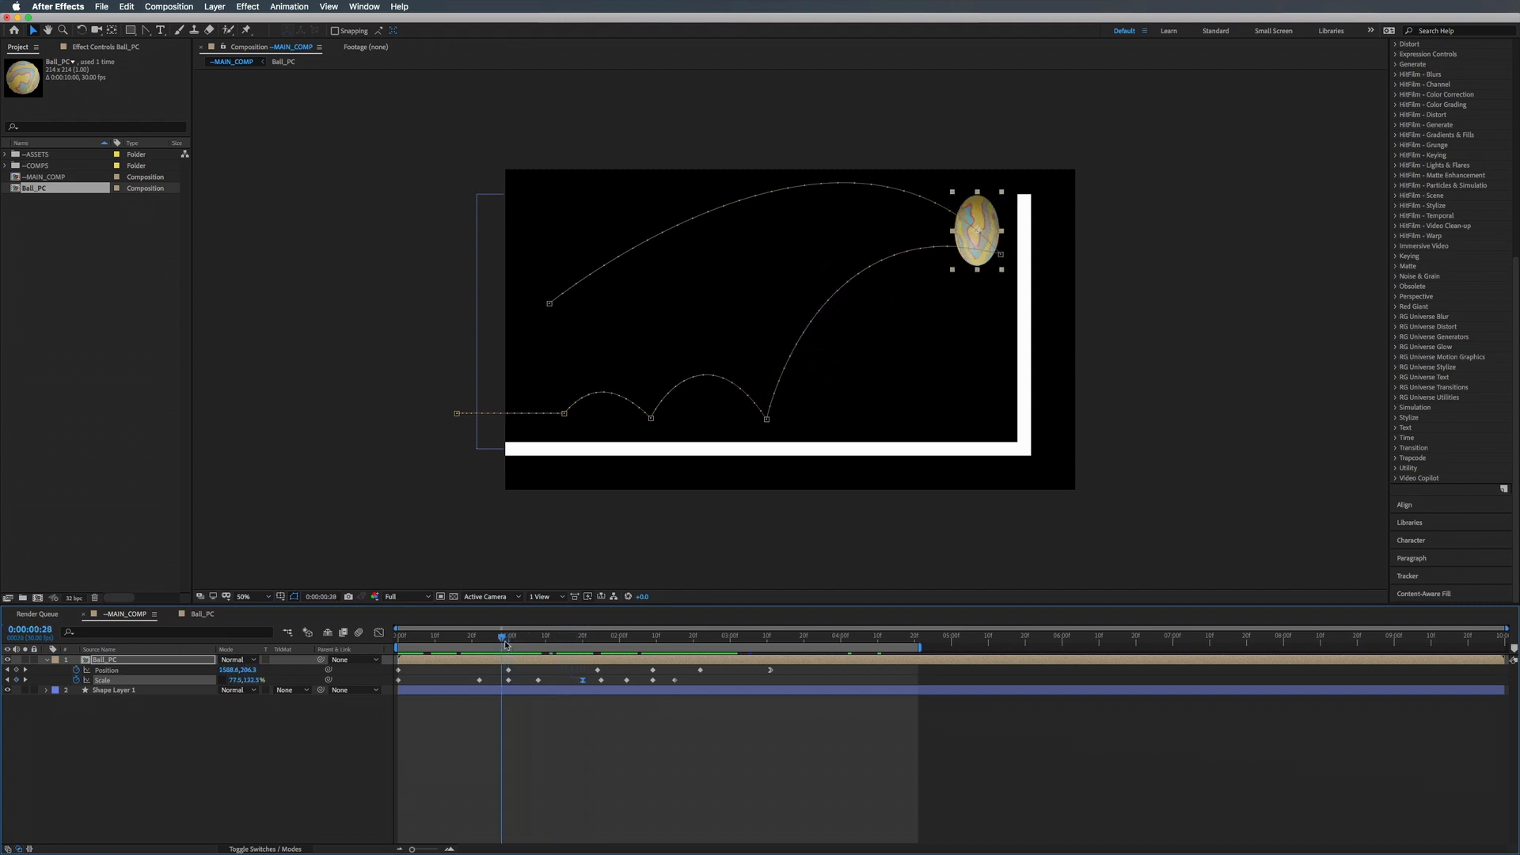
{"action": "key", "text": "h"}
{"action": "key", "text": "space"}
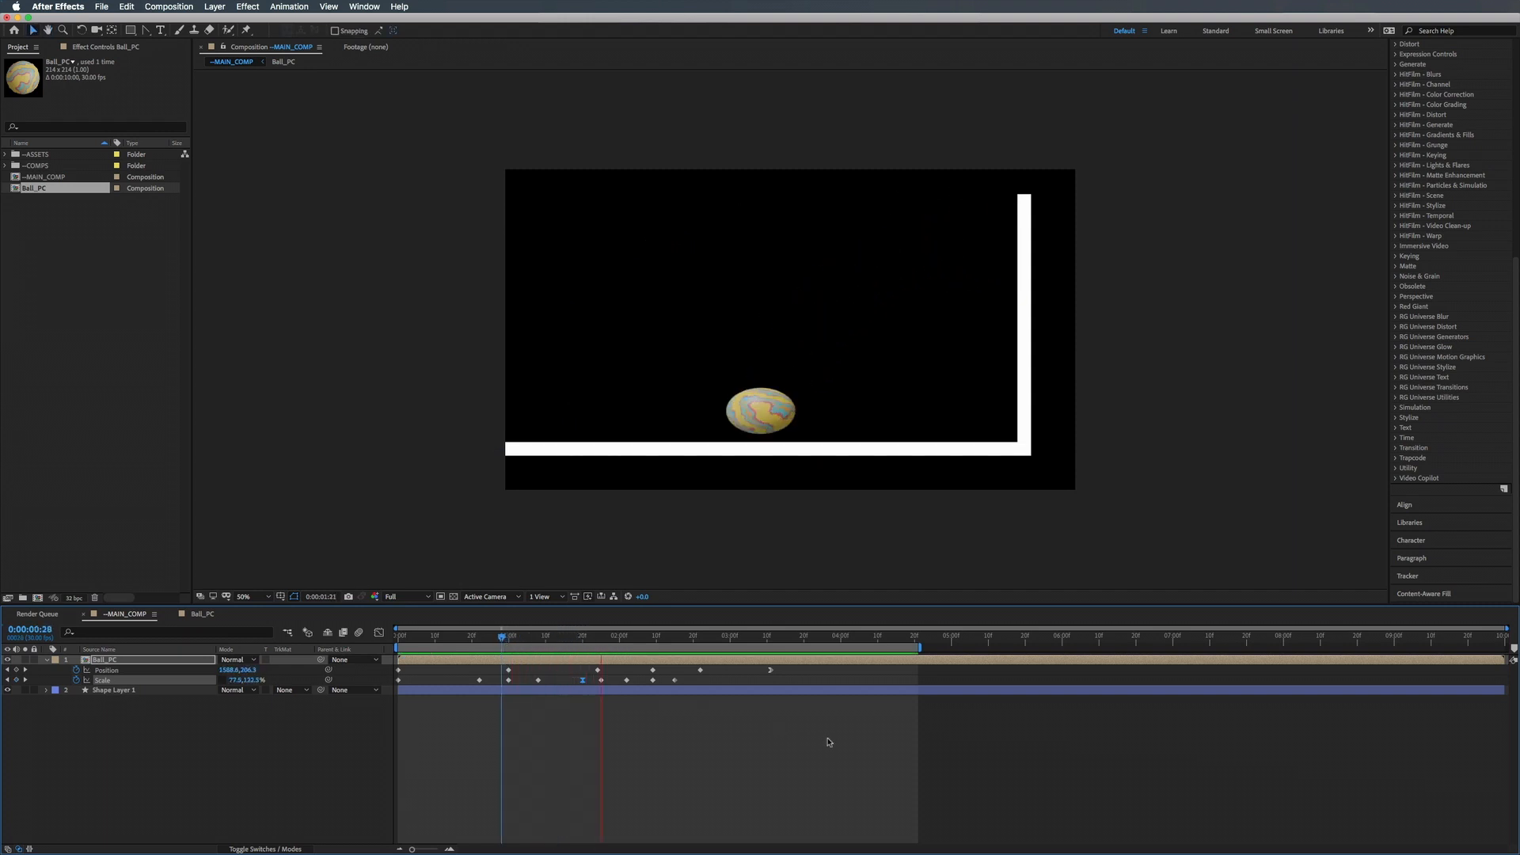
Apply Easy Ease to the 100% Scale keyframes at 2:02 and 2:15.
{"action": "mouse_move", "coordinate": [651, 637]}
{"action": "left_mouse_down"}
{"action": "mouse_move", "coordinate": [606, 638]}
{"action": "mouse_move", "coordinate": [627, 638]}
{"action": "left_mouse_up"}
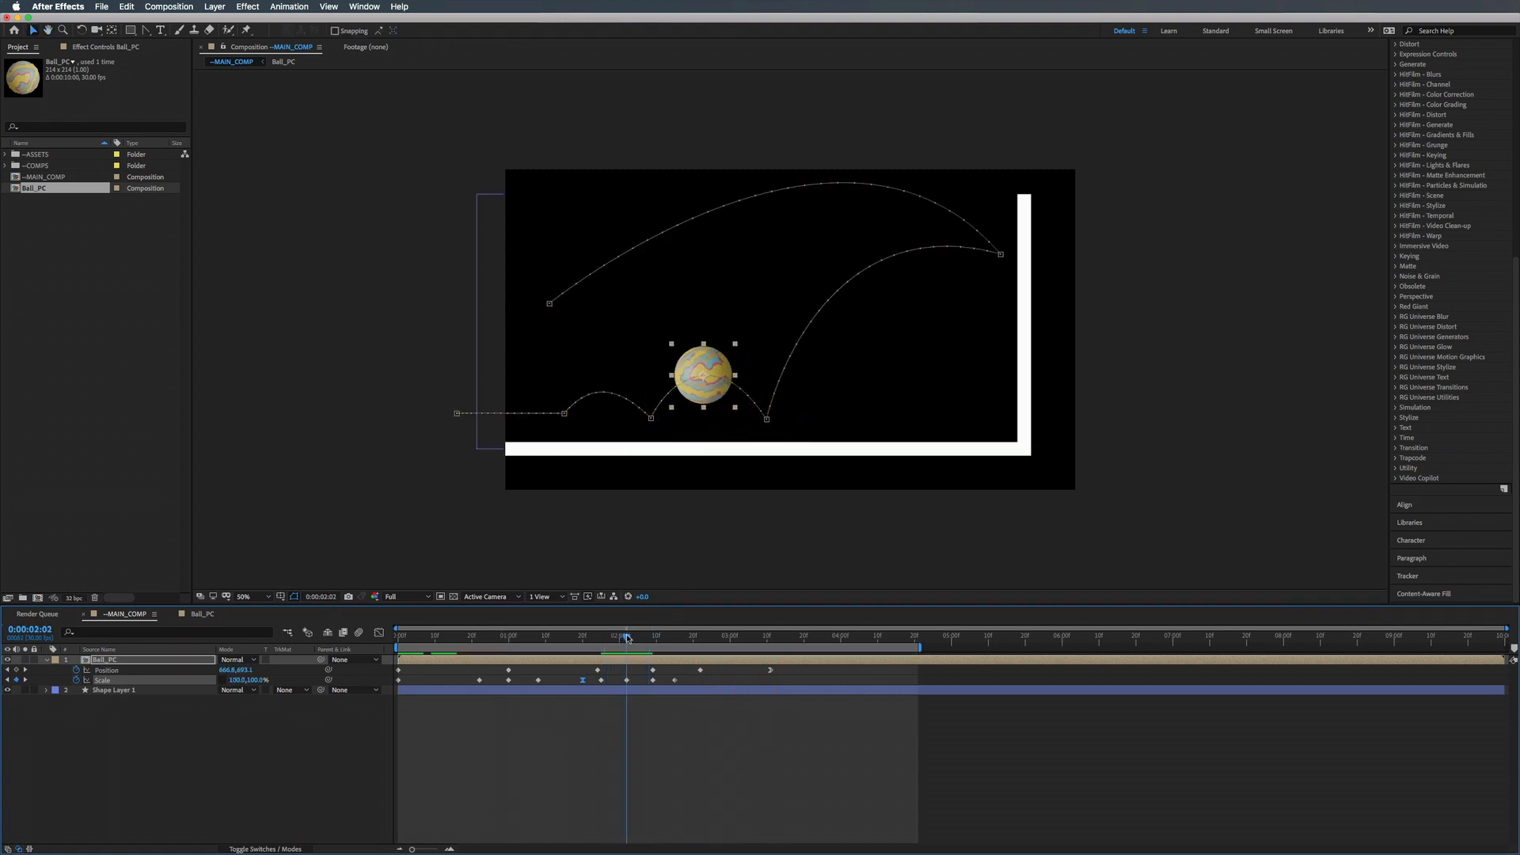
{"action": "double_click", "coordinate": [627, 680]}
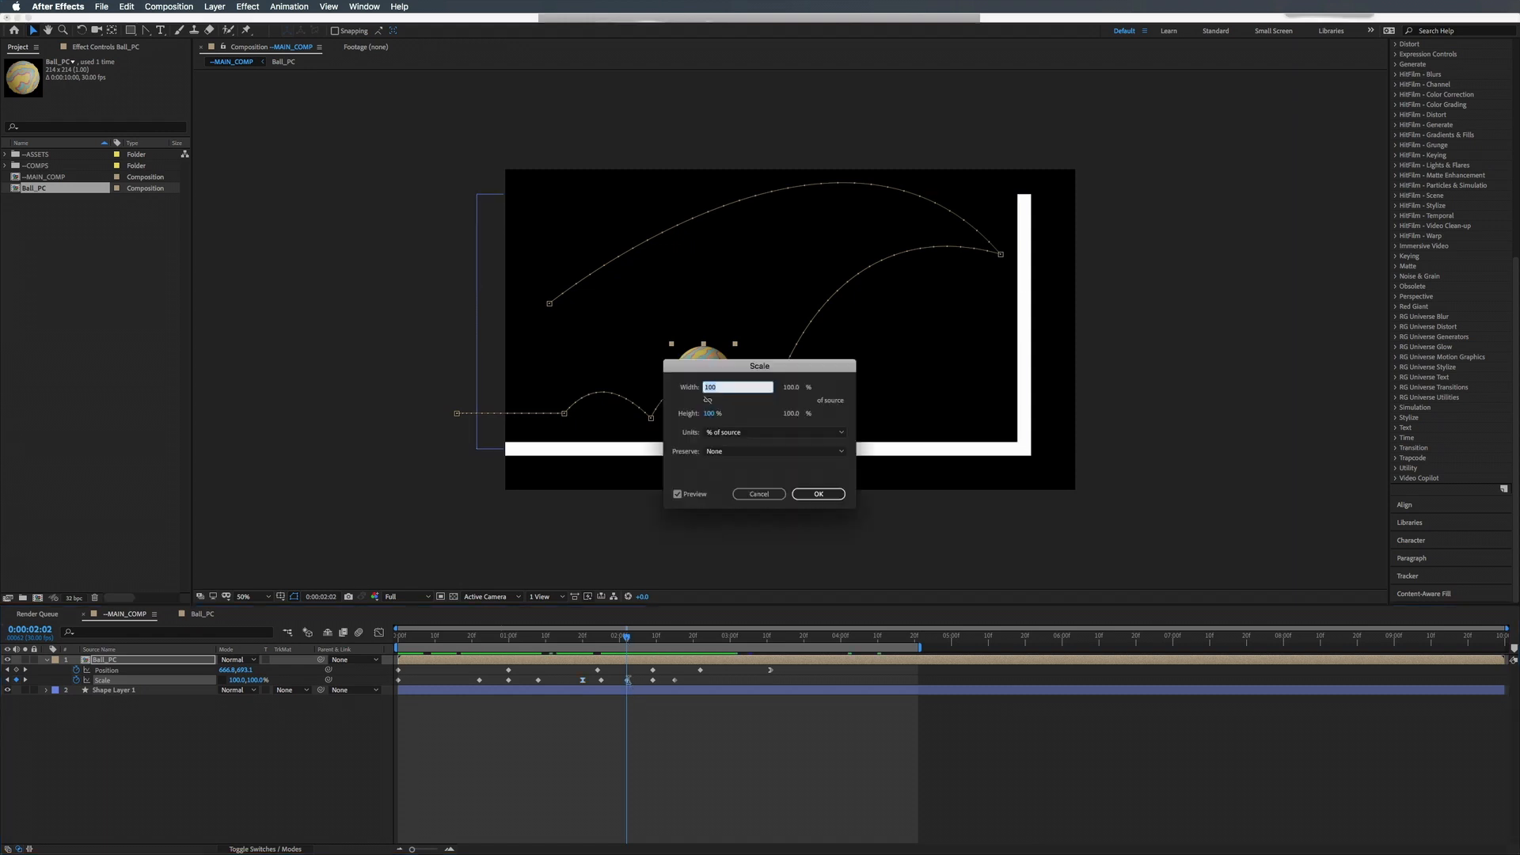
{"action": "left_click", "coordinate": [759, 494]}
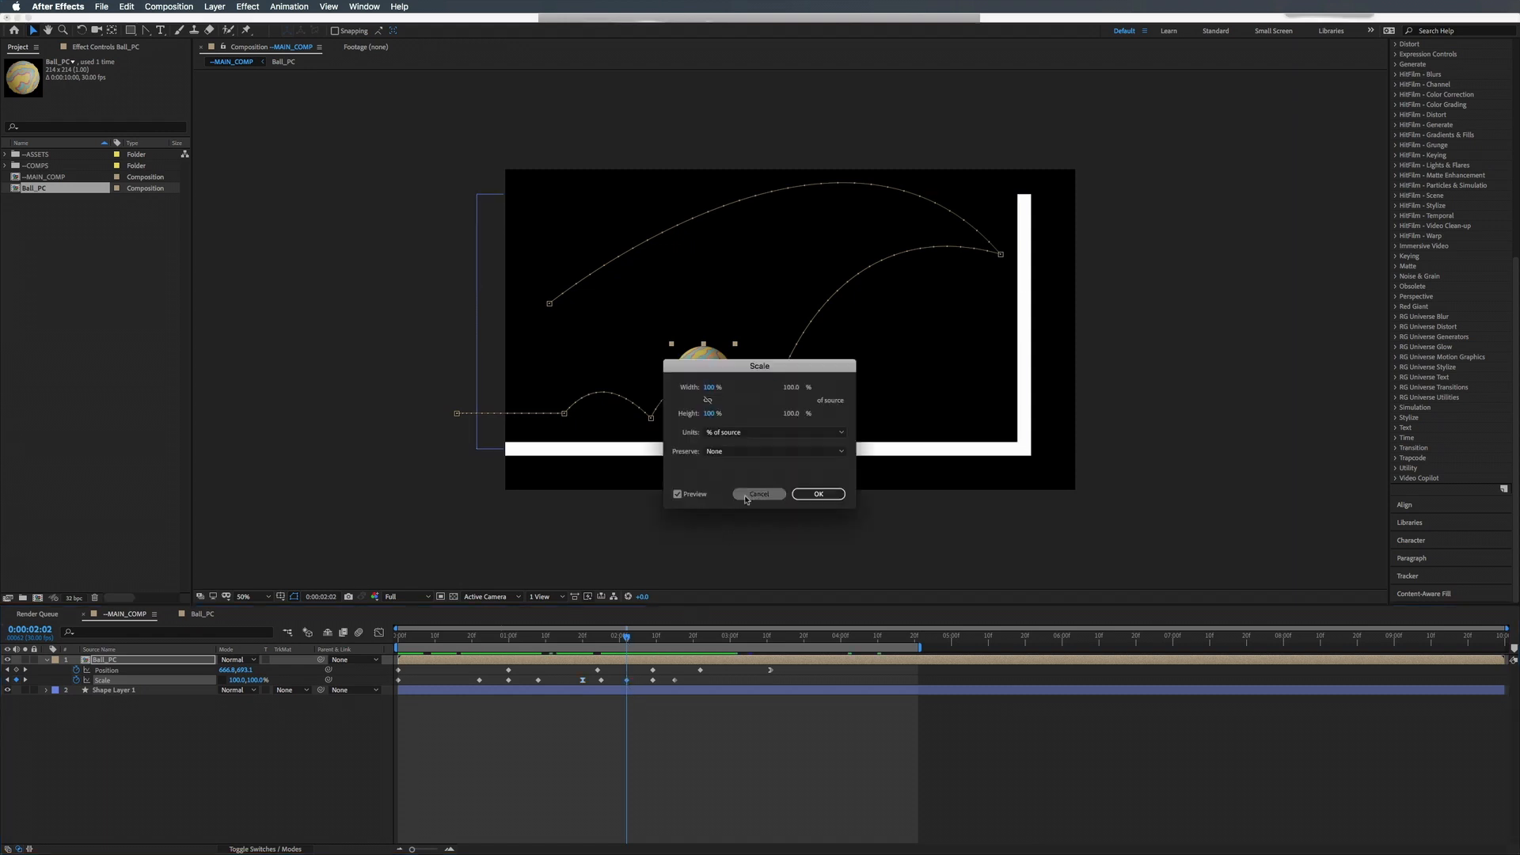
{"action": "right_click", "coordinate": [628, 682]}
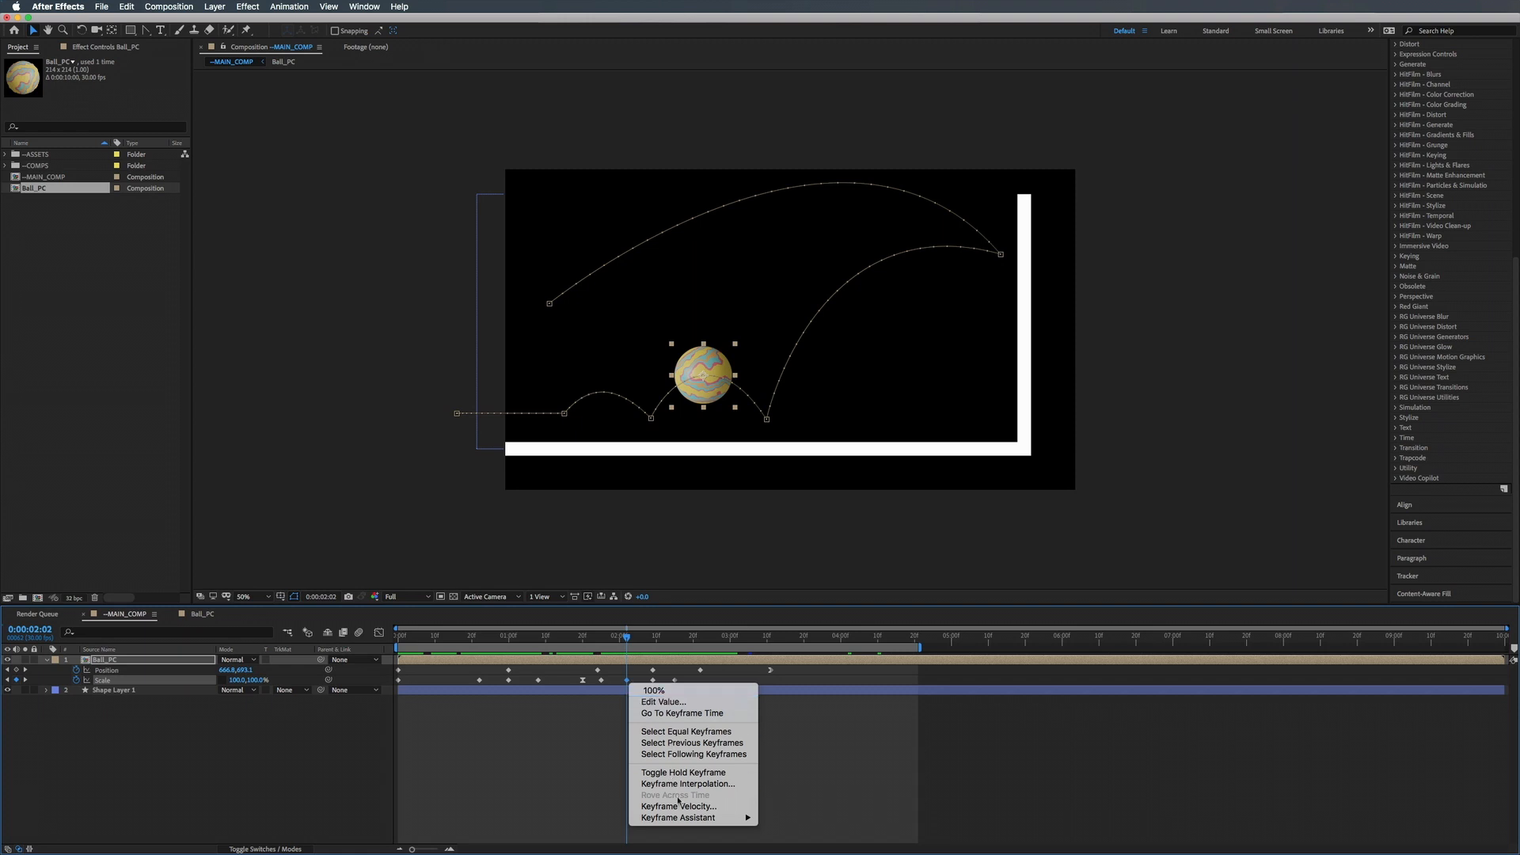
{"action": "mouse_move", "coordinate": [712, 818]}
{"action": "left_click", "coordinate": [792, 773]}
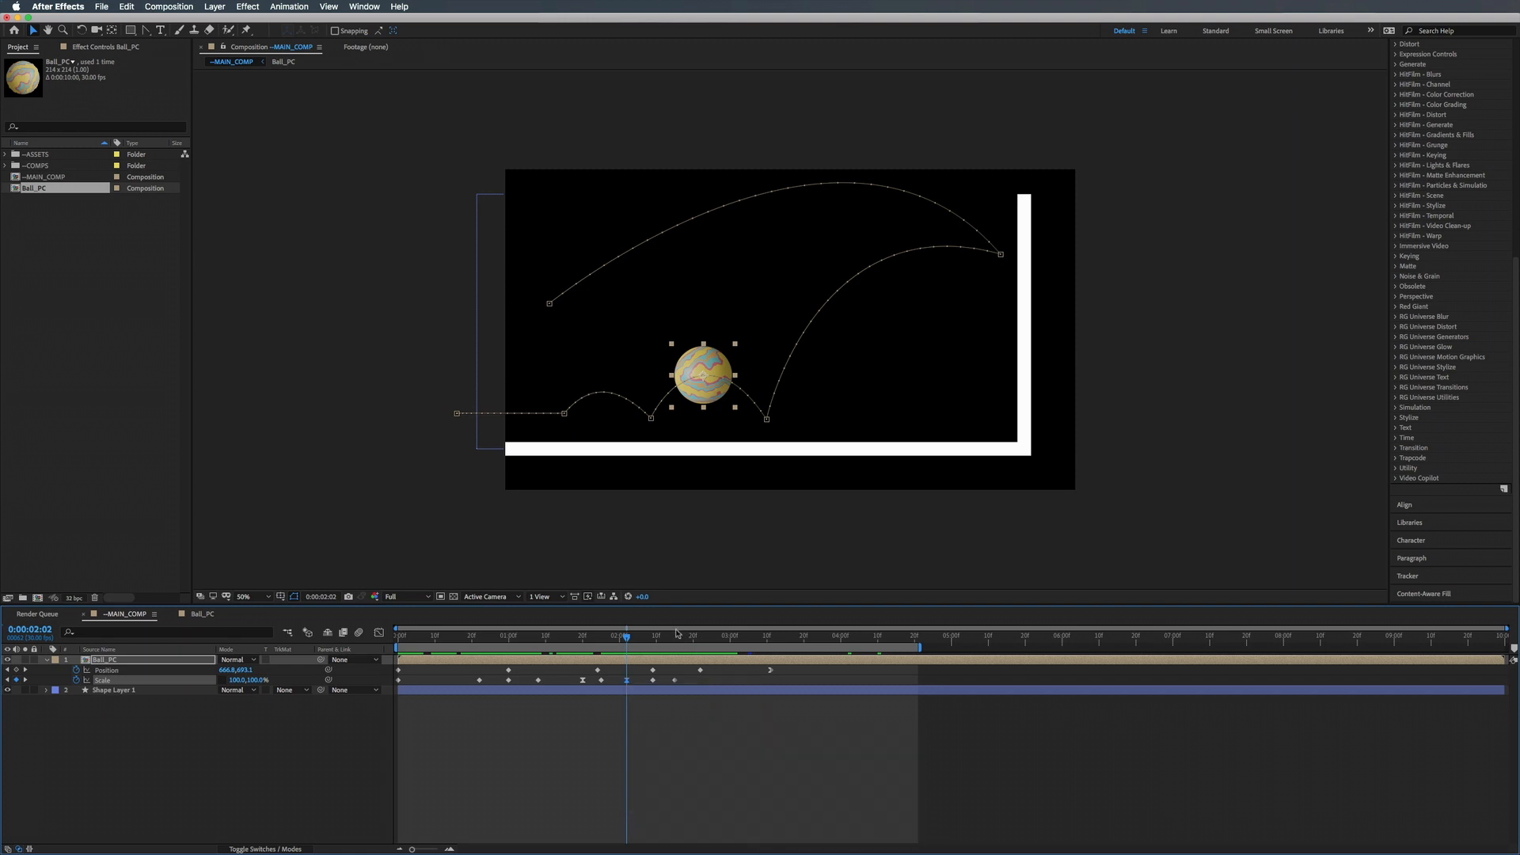
{"action": "left_click", "coordinate": [674, 638]}
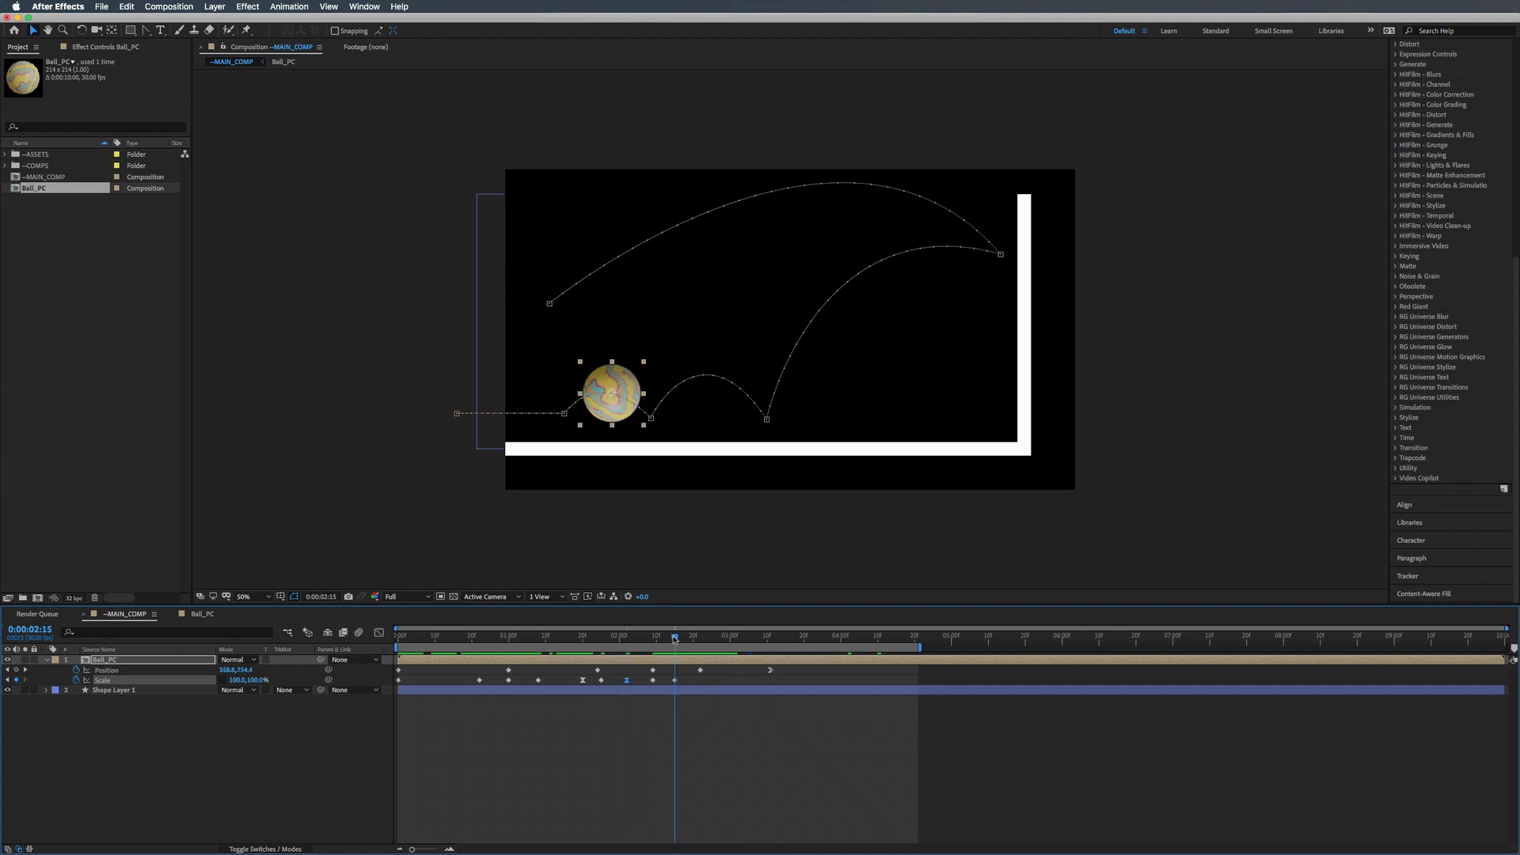
{"action": "right_click", "coordinate": [676, 681]}
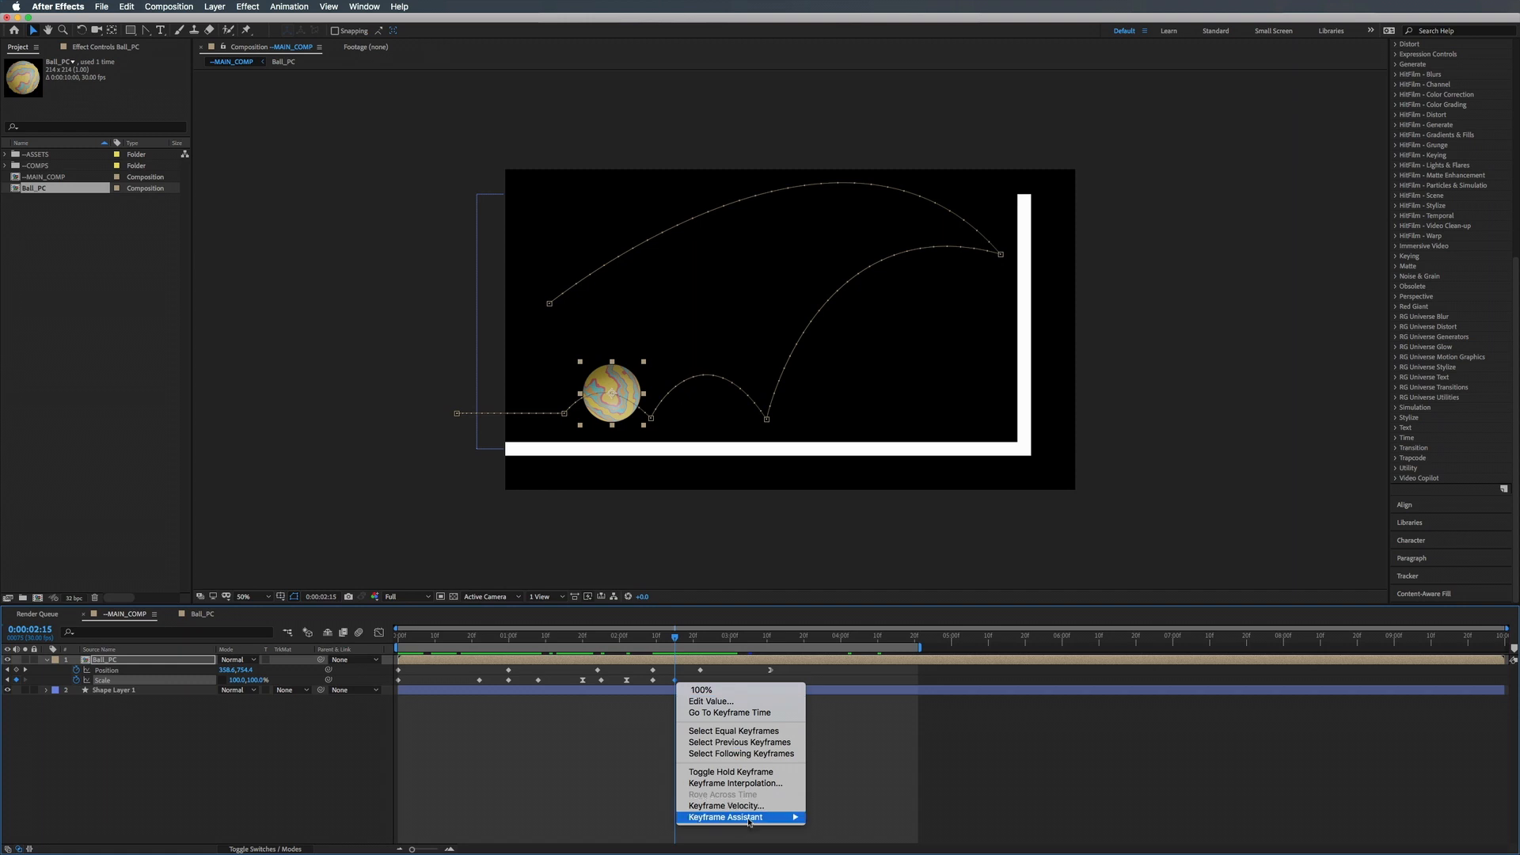
{"action": "mouse_move", "coordinate": [748, 817]}
{"action": "left_click", "coordinate": [850, 774]}
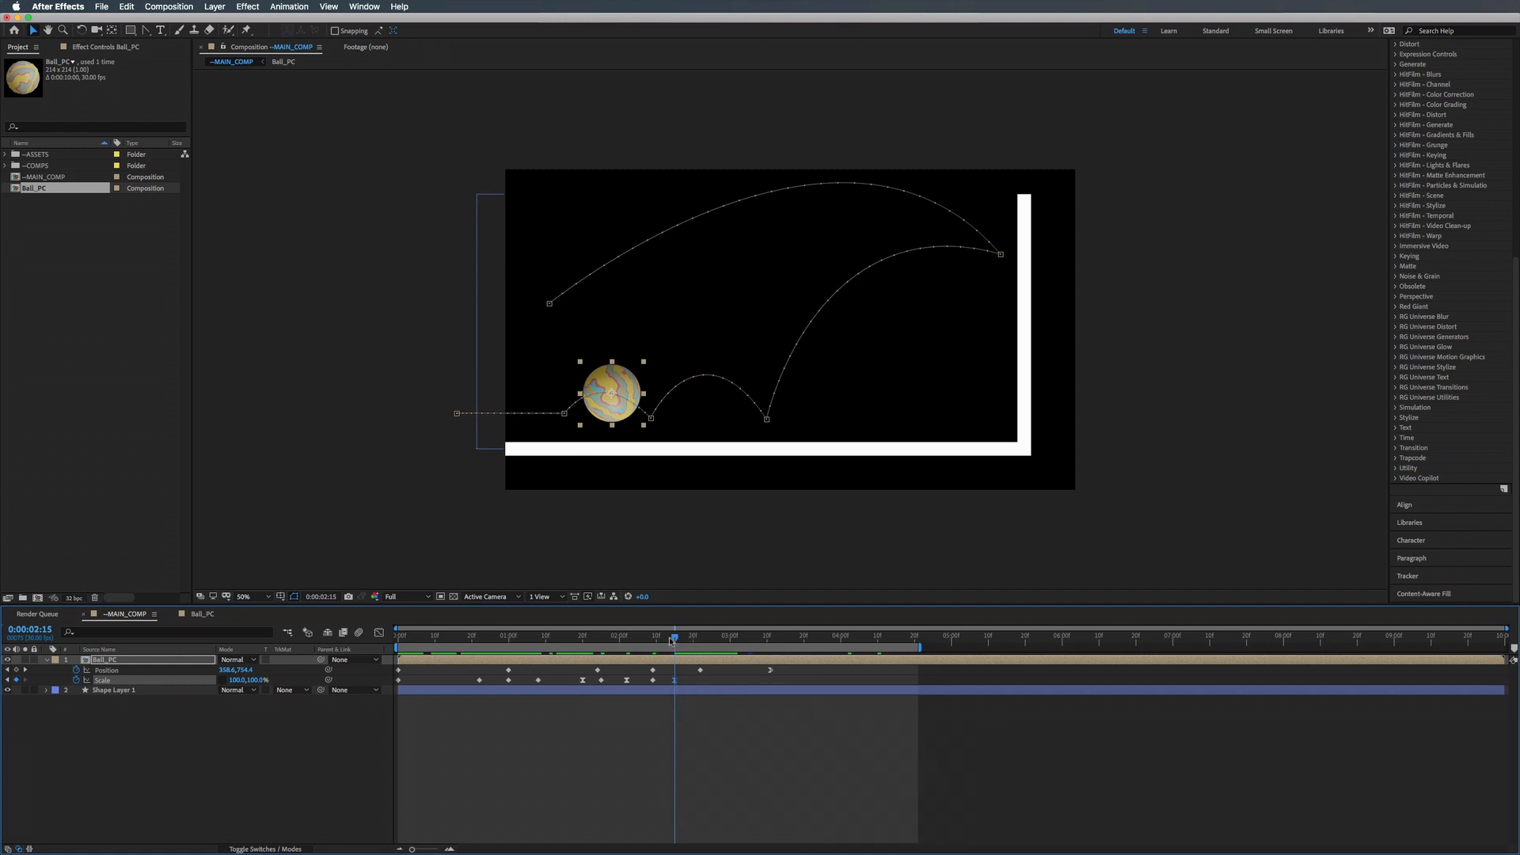
Apply Easy Ease to the 130% by 70% Scale keyframe at 0:22, and preview the animation from the start.
{"action": "left_click_drag", "start_coordinate": [671, 638], "coordinate": [479, 640]}
{"action": "right_click", "coordinate": [479, 681]}
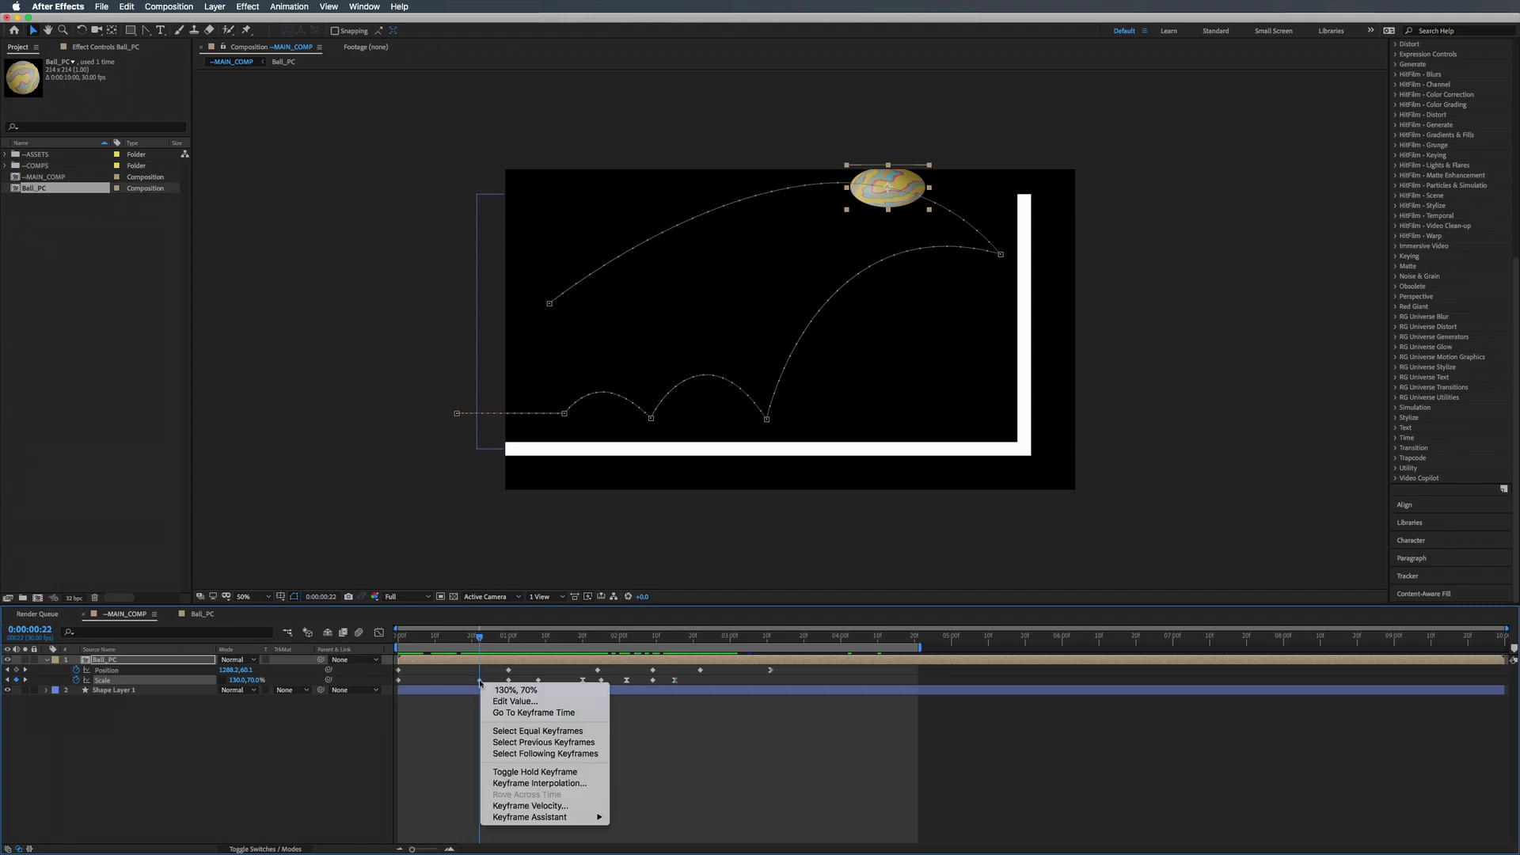
{"action": "mouse_move", "coordinate": [551, 817]}
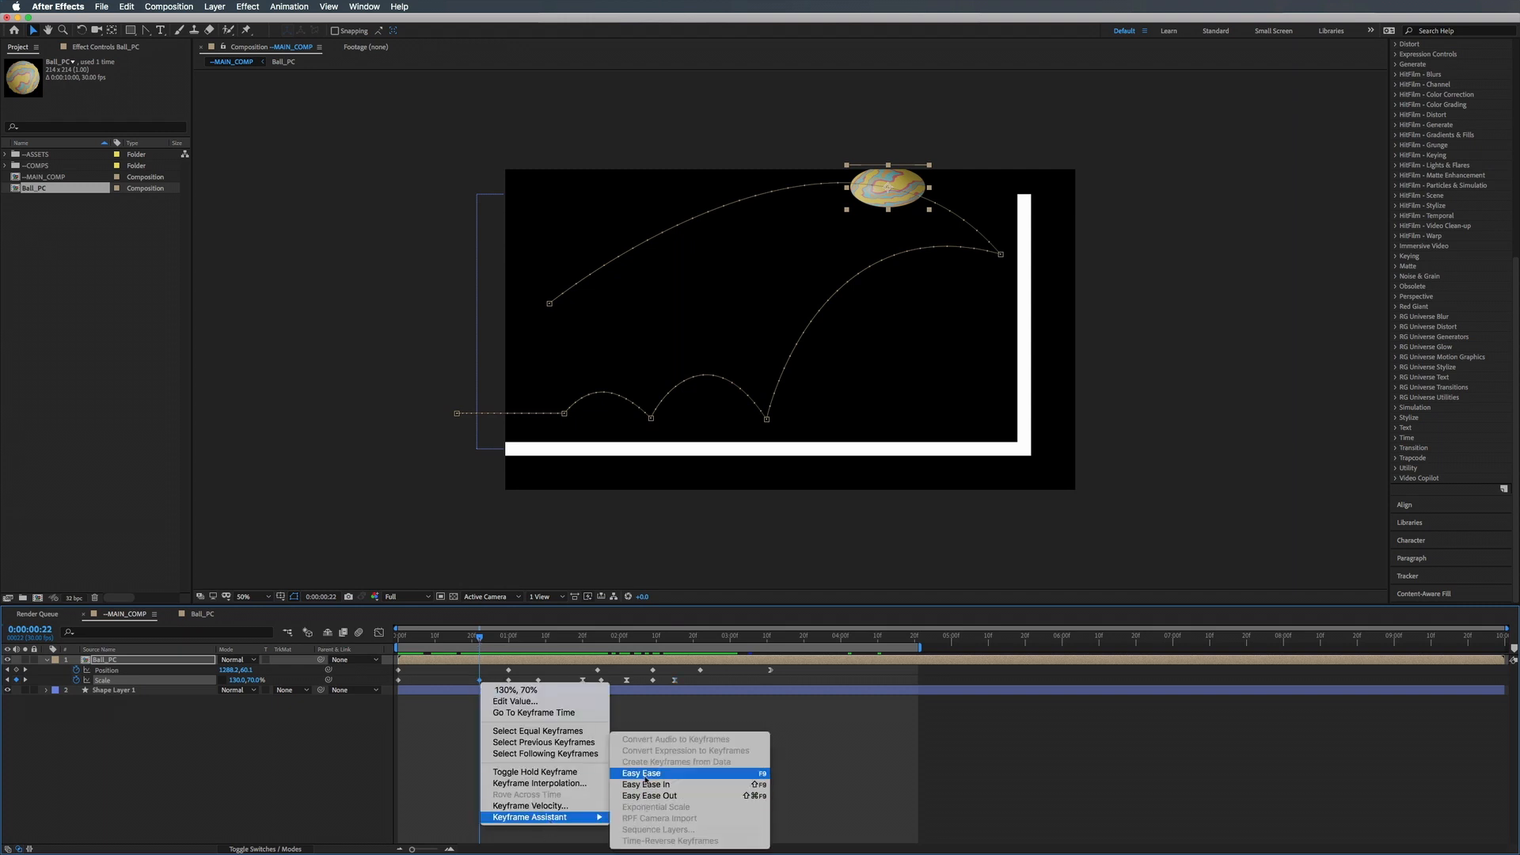
{"action": "left_click", "coordinate": [641, 774]}
{"action": "left_click_drag", "start_coordinate": [478, 637], "coordinate": [399, 636]}
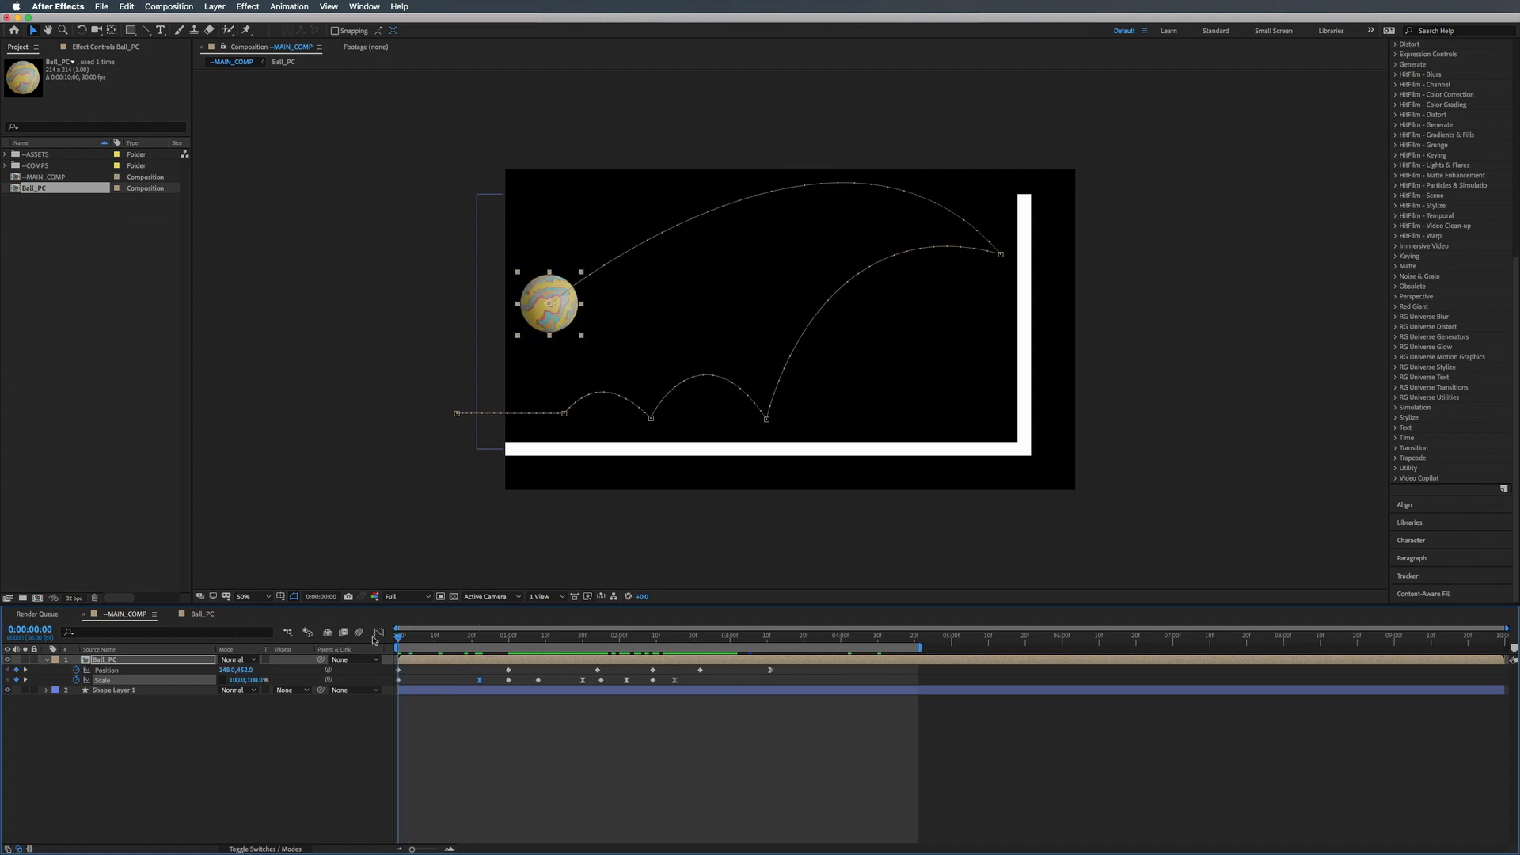
{"action": "key", "text": "space"}
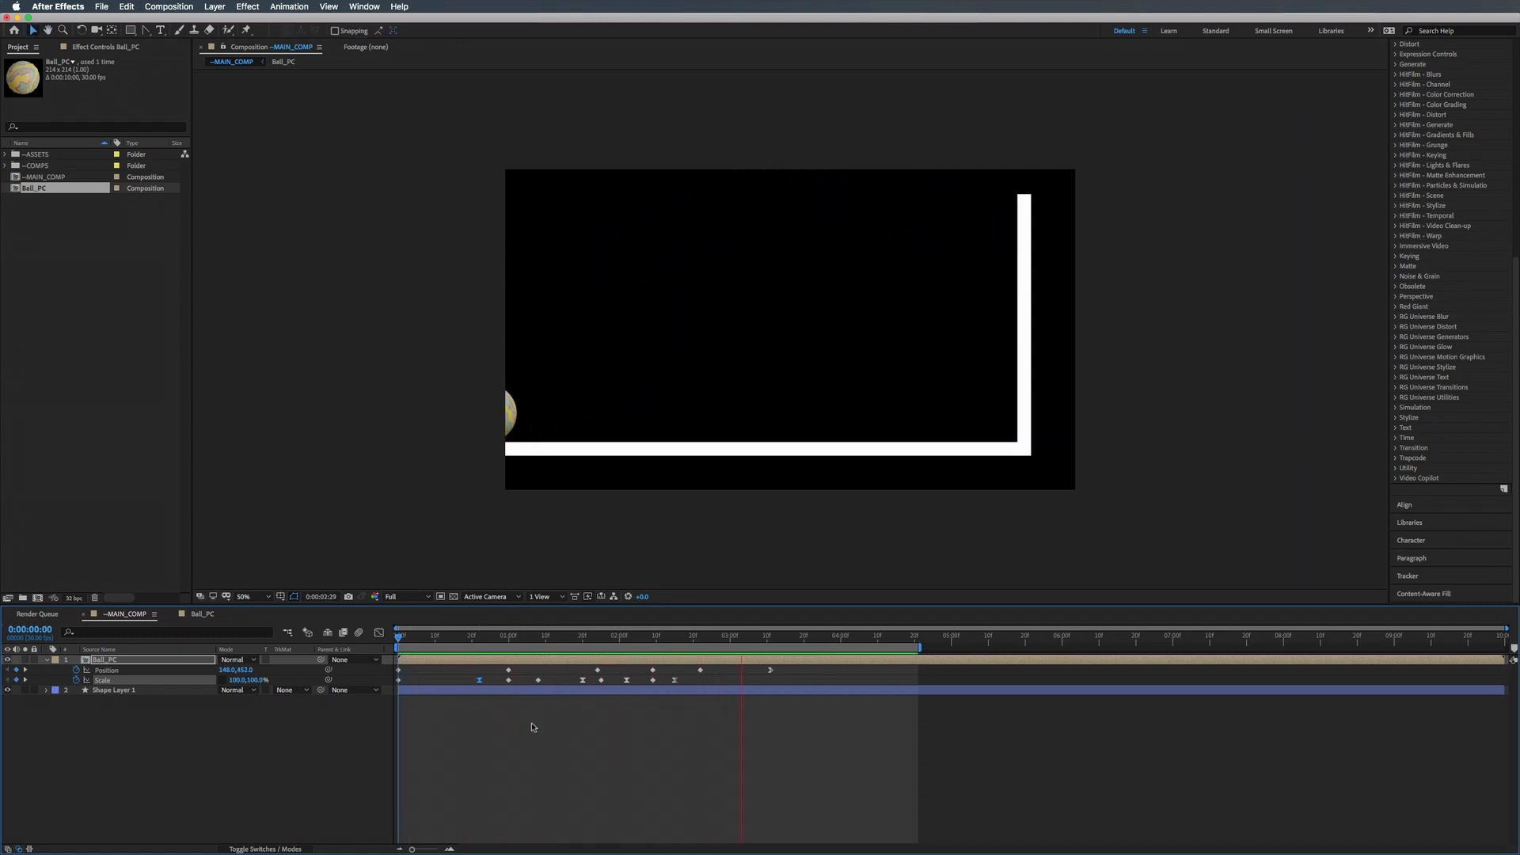
{"action": "key", "text": "space"}
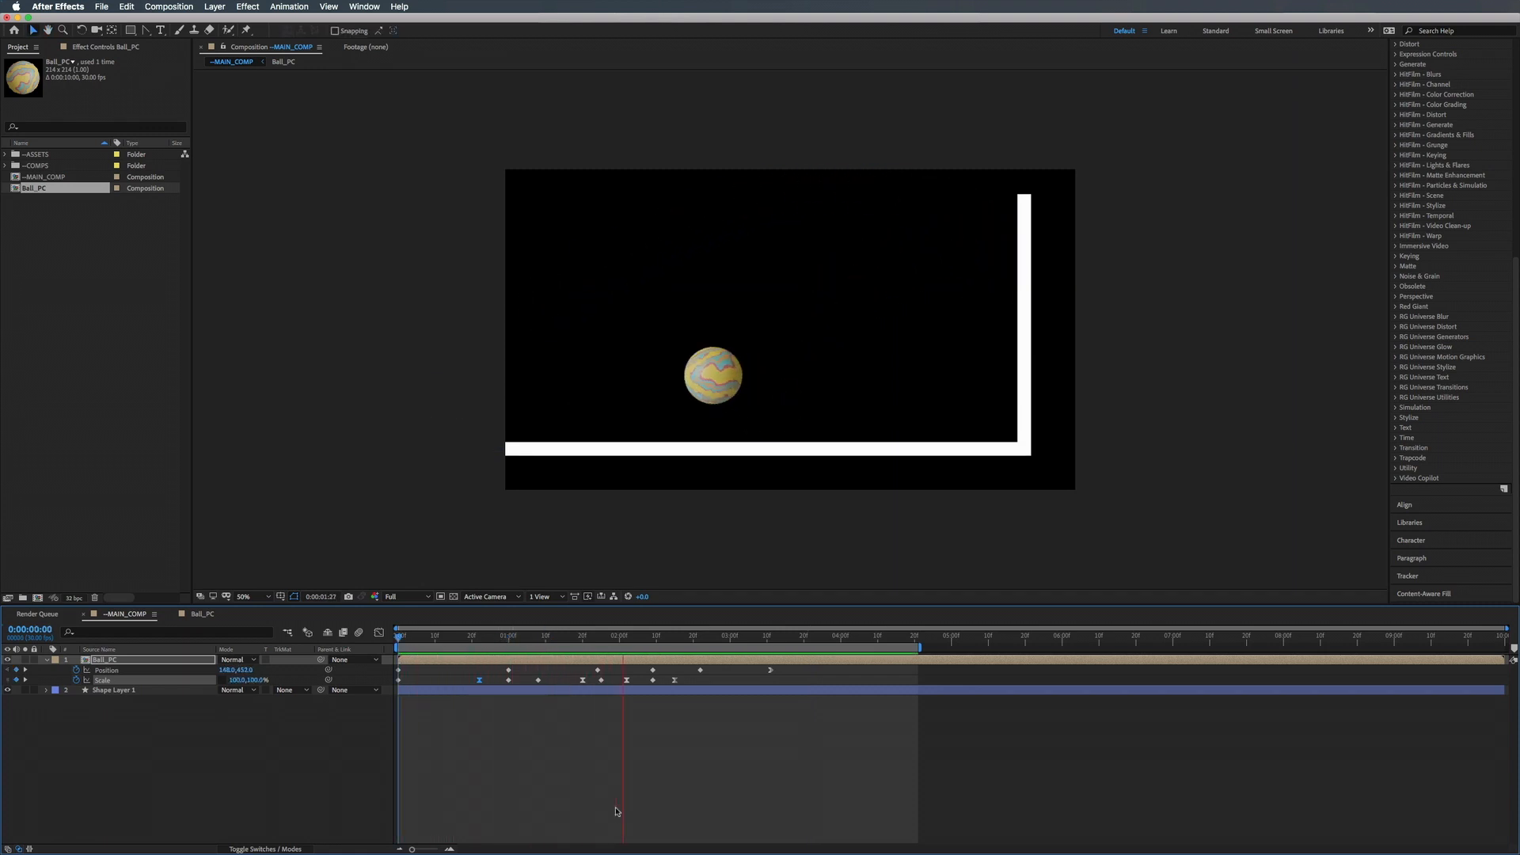
Nudge the squashed ball up slightly at 1:24, to a Y position of about 836, and return to the start of the timeline.
{"action": "left_click_drag", "start_coordinate": [668, 639], "coordinate": [758, 640]}
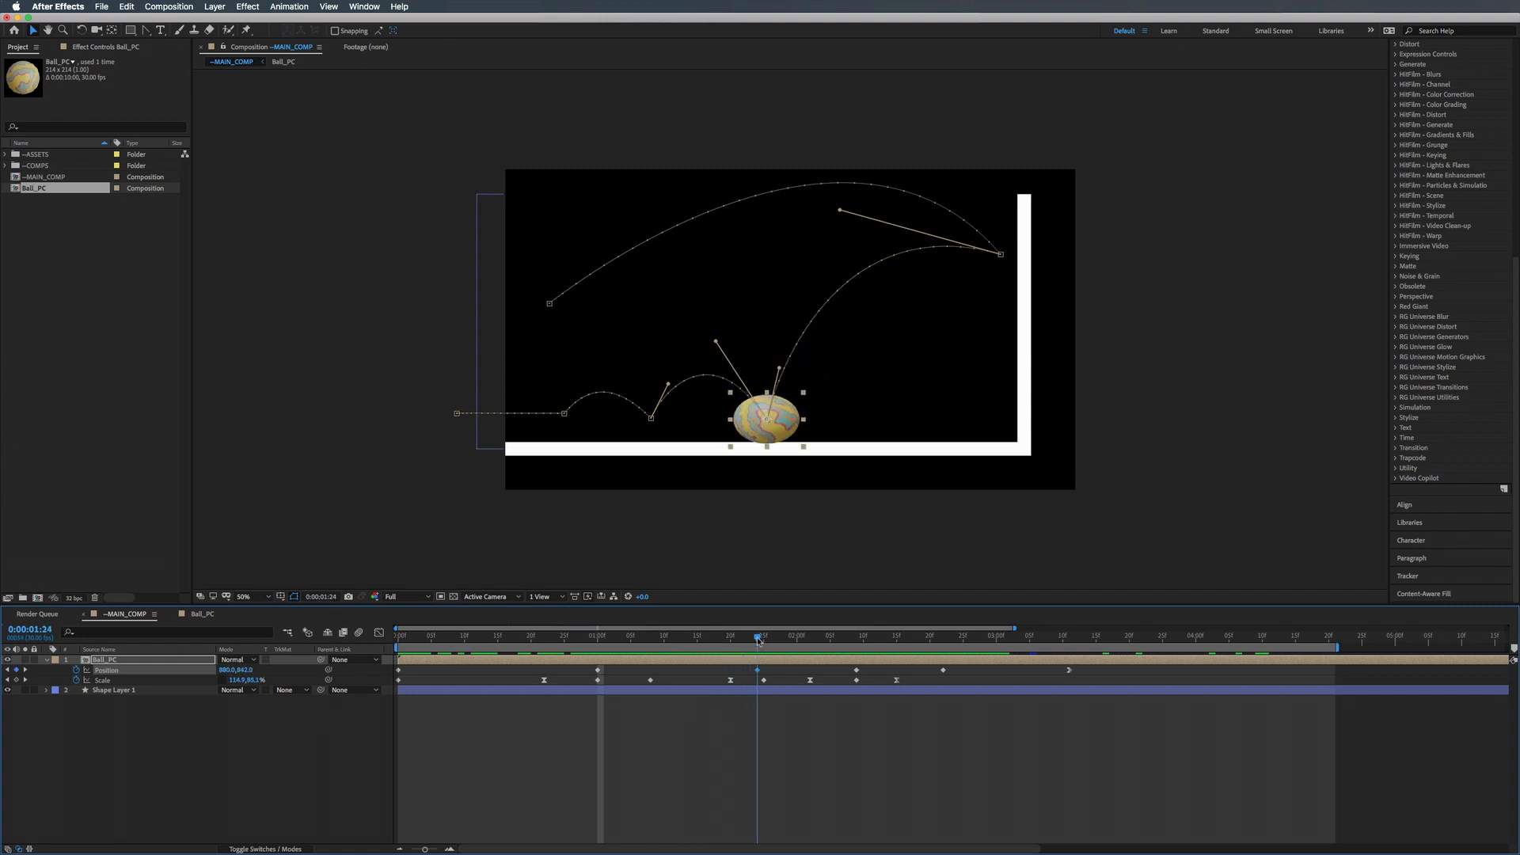
{"action": "left_click", "coordinate": [773, 433]}
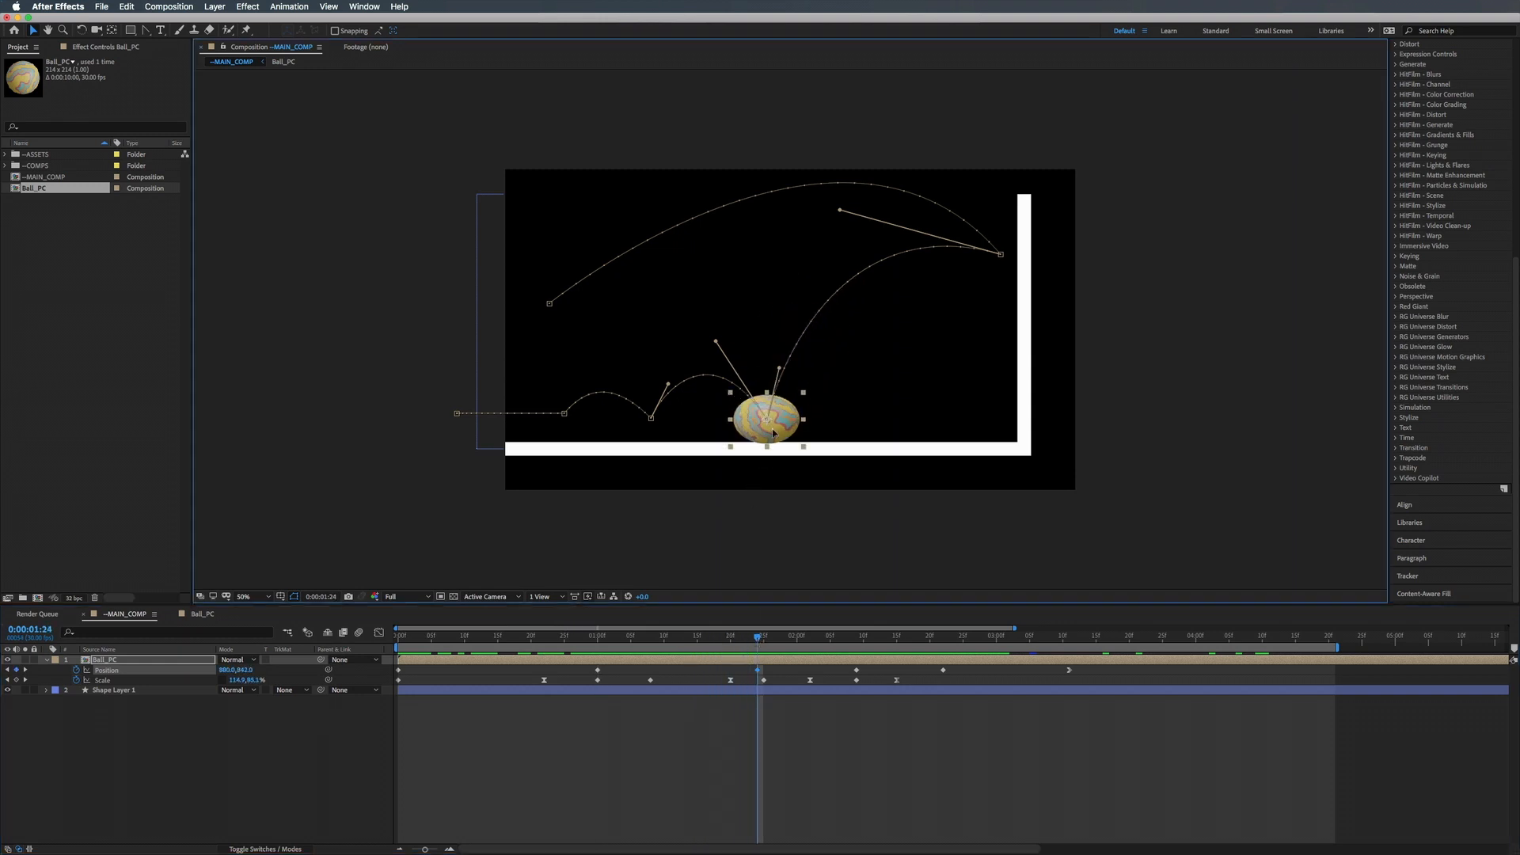
{"action": "key", "text": "Up"}
{"action": "key", "text": "Up"}
{"action": "key", "text": "Up"}
{"action": "key", "text": "Up"}
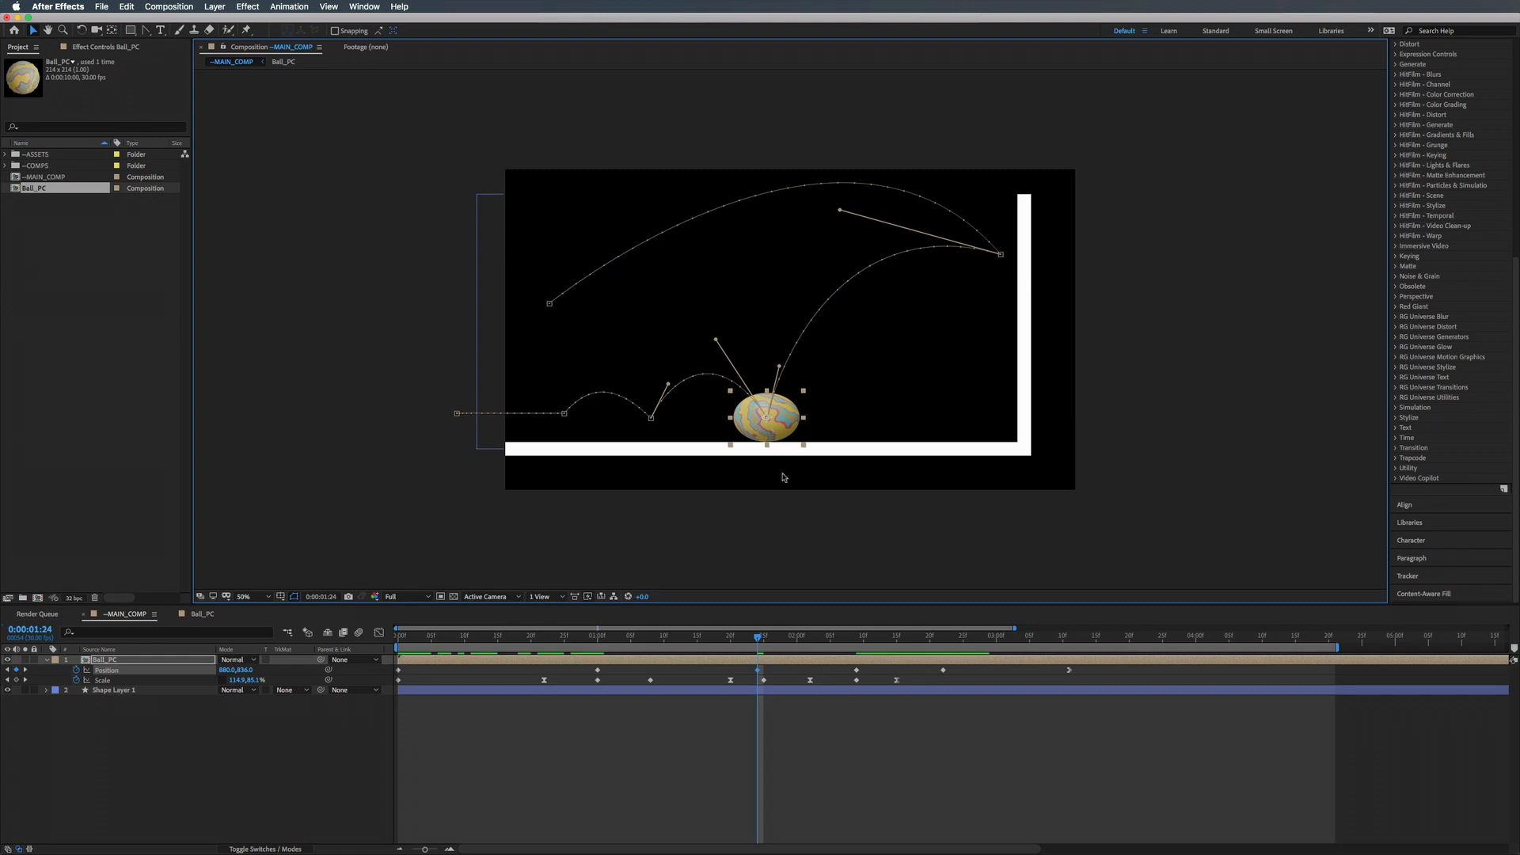
{"action": "left_click_drag", "start_coordinate": [759, 638], "coordinate": [394, 639]}
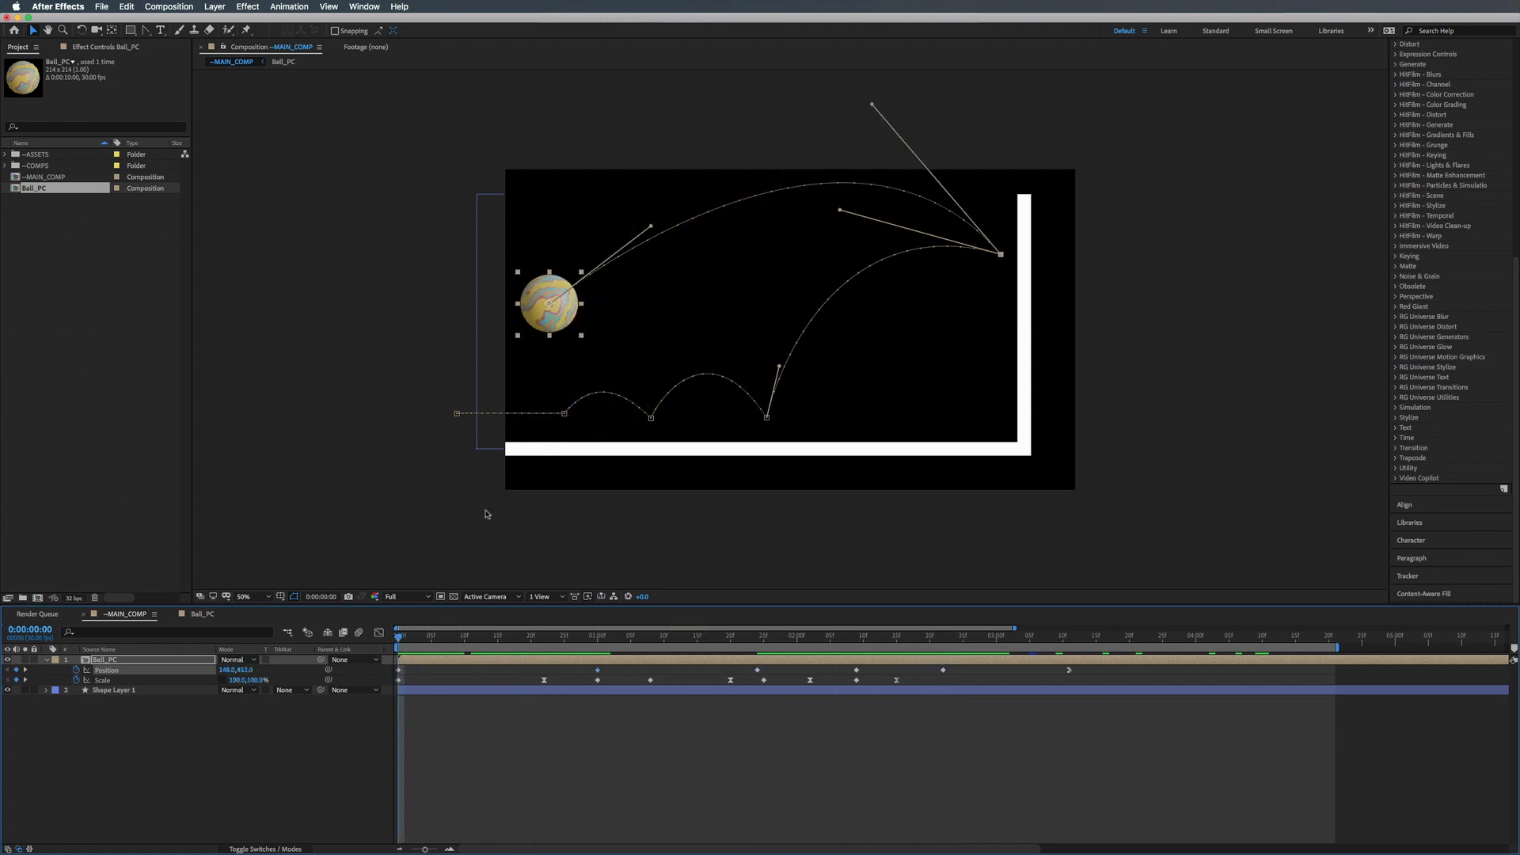
Raise the path handle of the ball's first Position keyframe to heighten the opening arc, and preview the animation from the start.
{"action": "mouse_move", "coordinate": [649, 228]}
{"action": "left_mouse_down"}
{"action": "mouse_move", "coordinate": [570, 293]}
{"action": "mouse_move", "coordinate": [639, 201]}
{"action": "left_mouse_up"}
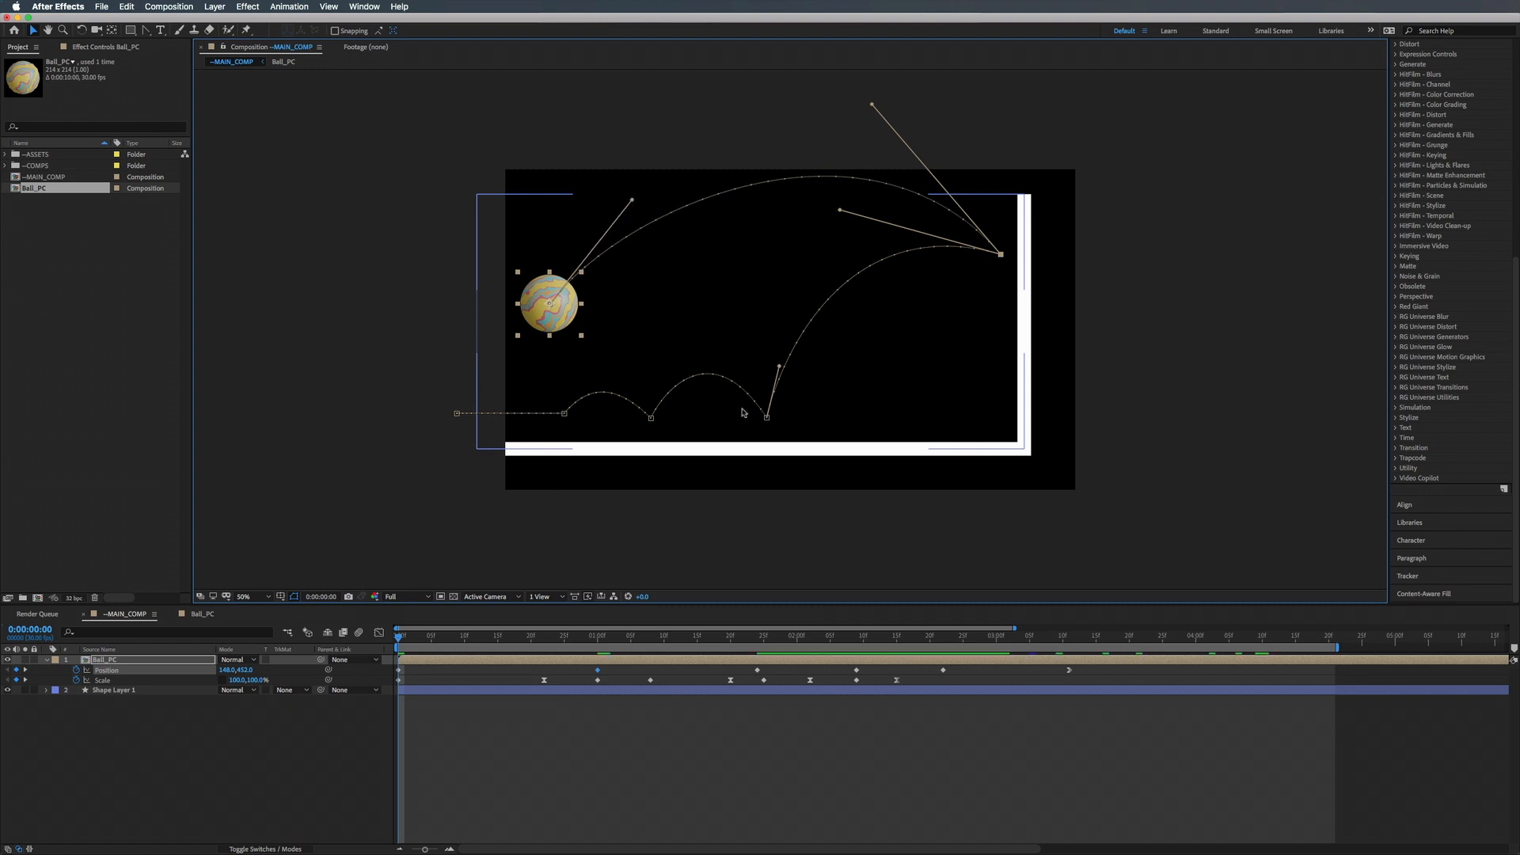
{"action": "left_click_drag", "start_coordinate": [515, 638], "coordinate": [396, 639]}
{"action": "key", "text": "space"}
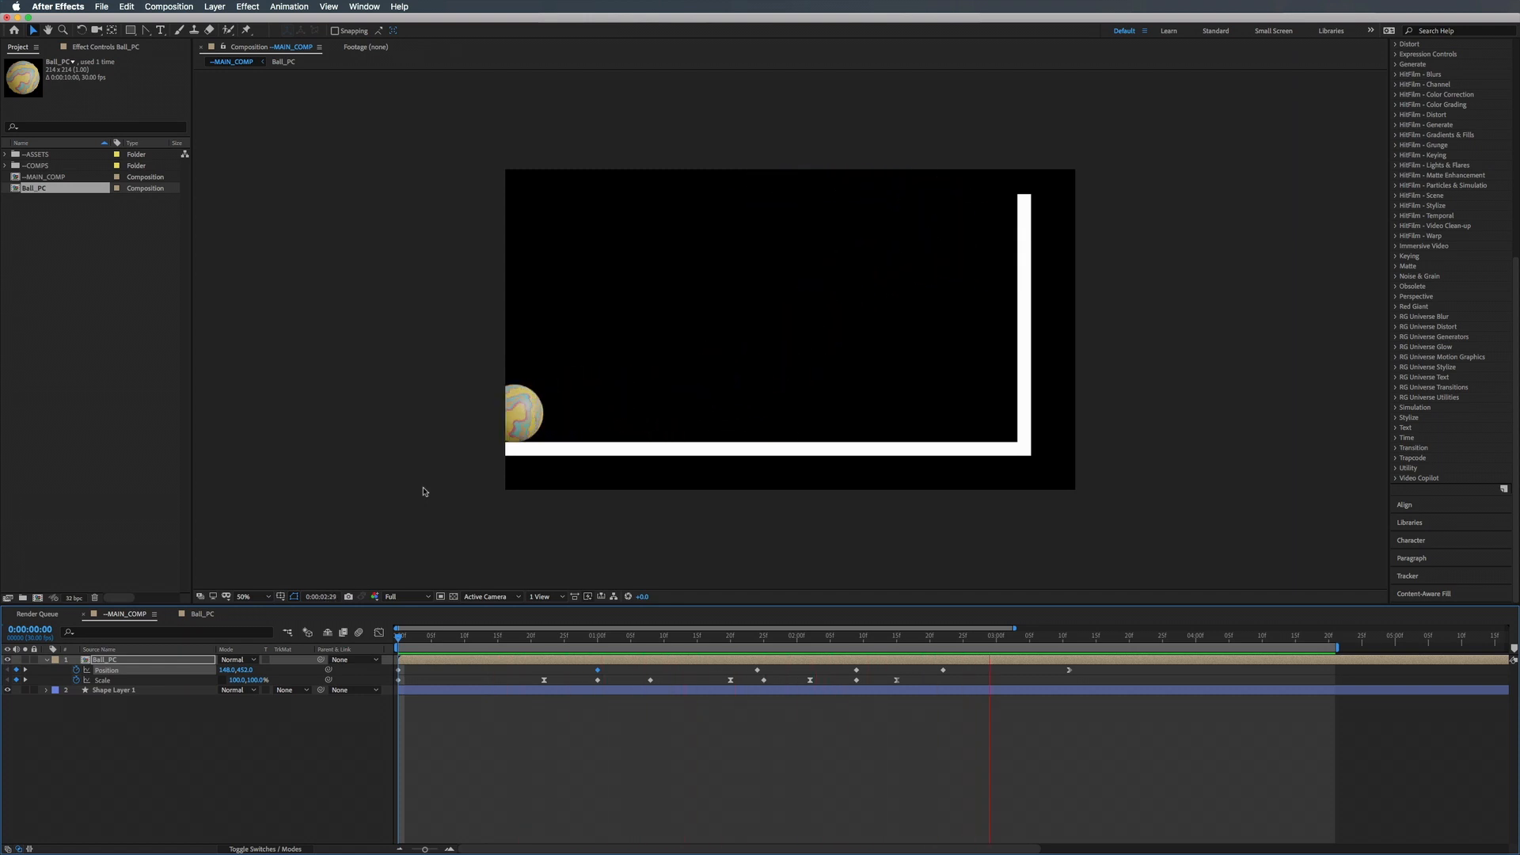
{"action": "key", "text": "space"}
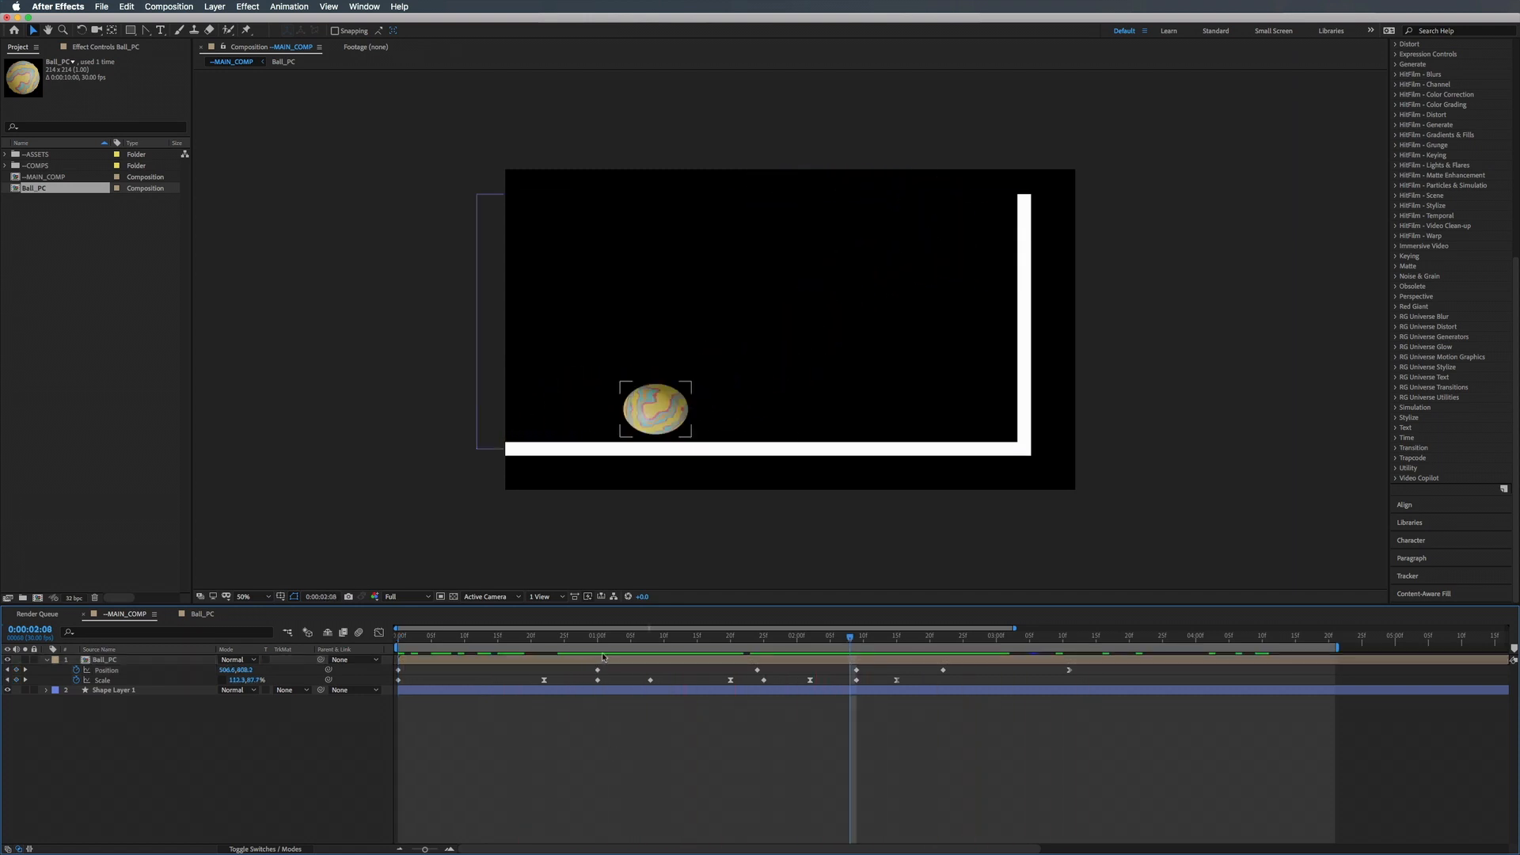
Compress the timing of the Position and Scale keyframes from 1:00 onward so the last lands at about 3:06, and preview from the start.
{"action": "left_click_drag", "start_coordinate": [602, 638], "coordinate": [972, 679]}
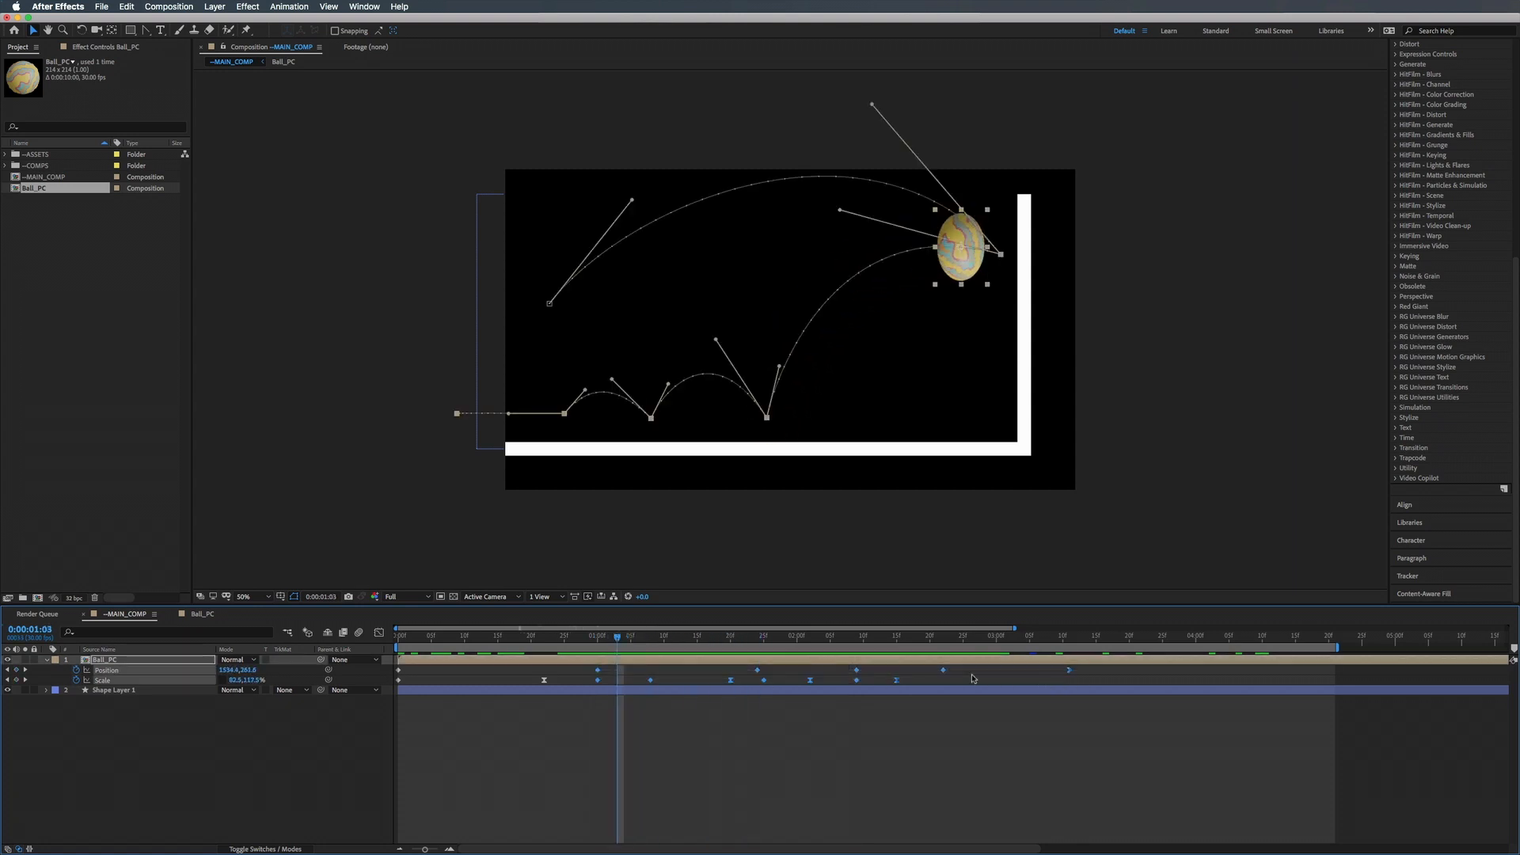
{"action": "left_click", "coordinate": [595, 639]}
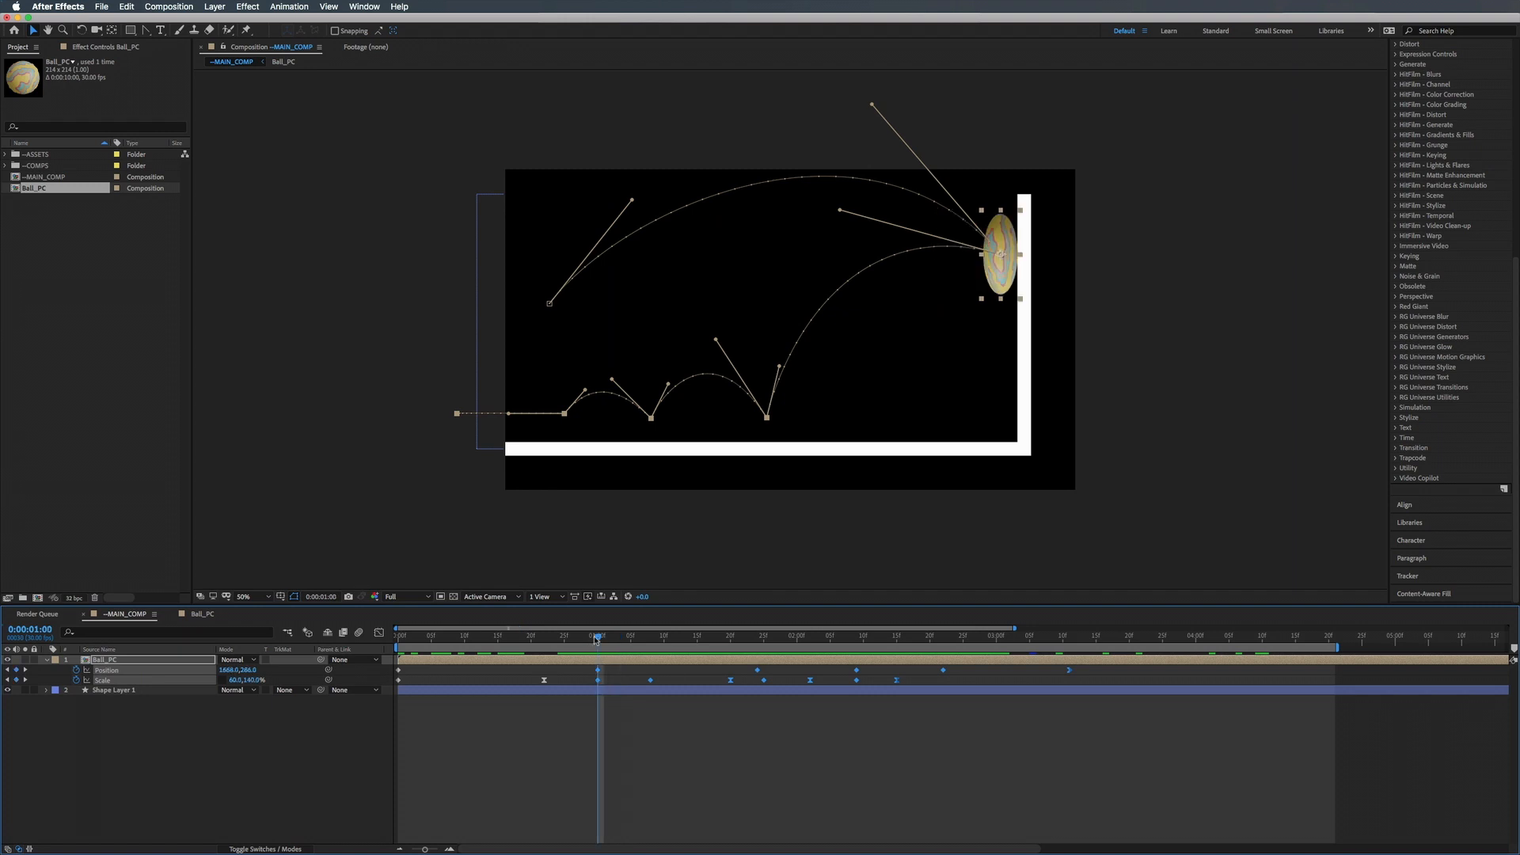
{"action": "left_click_drag", "start_coordinate": [597, 640], "coordinate": [651, 638]}
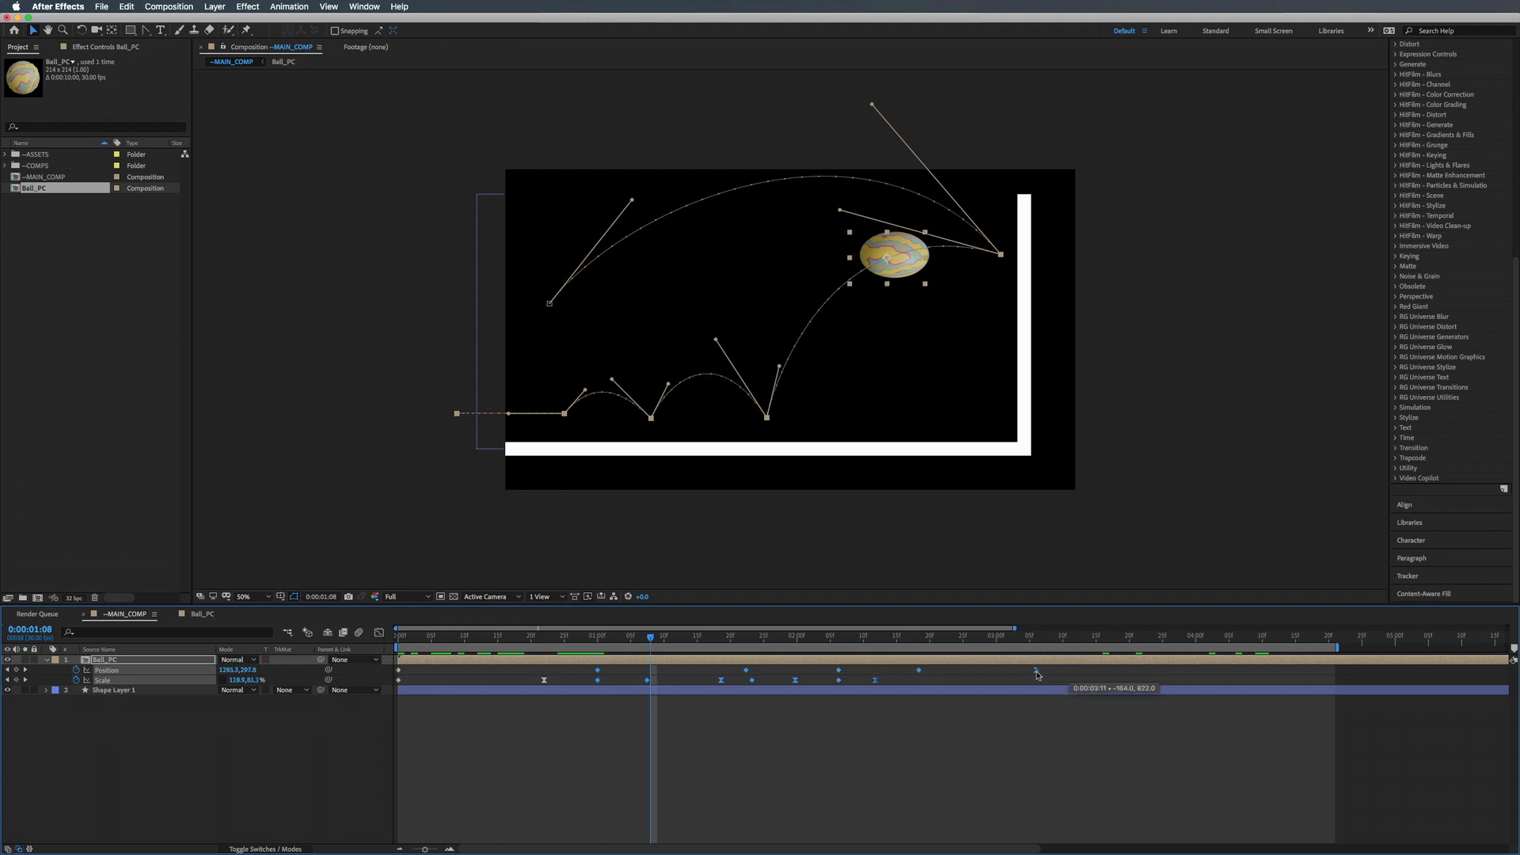
{"action": "left_click_drag", "start_coordinate": [775, 640], "coordinate": [397, 643]}
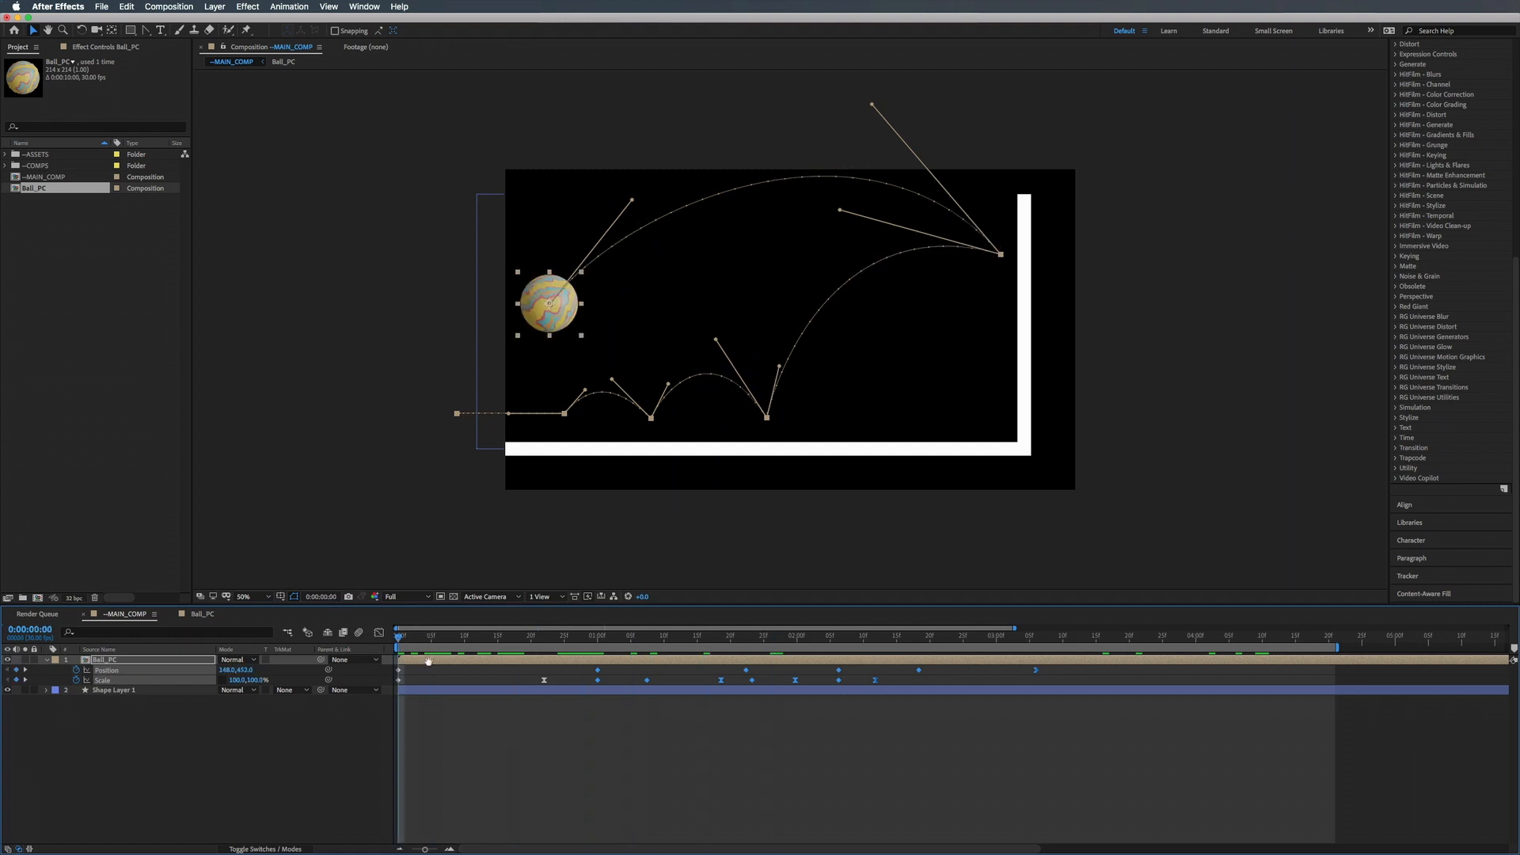
{"action": "key", "text": "space"}
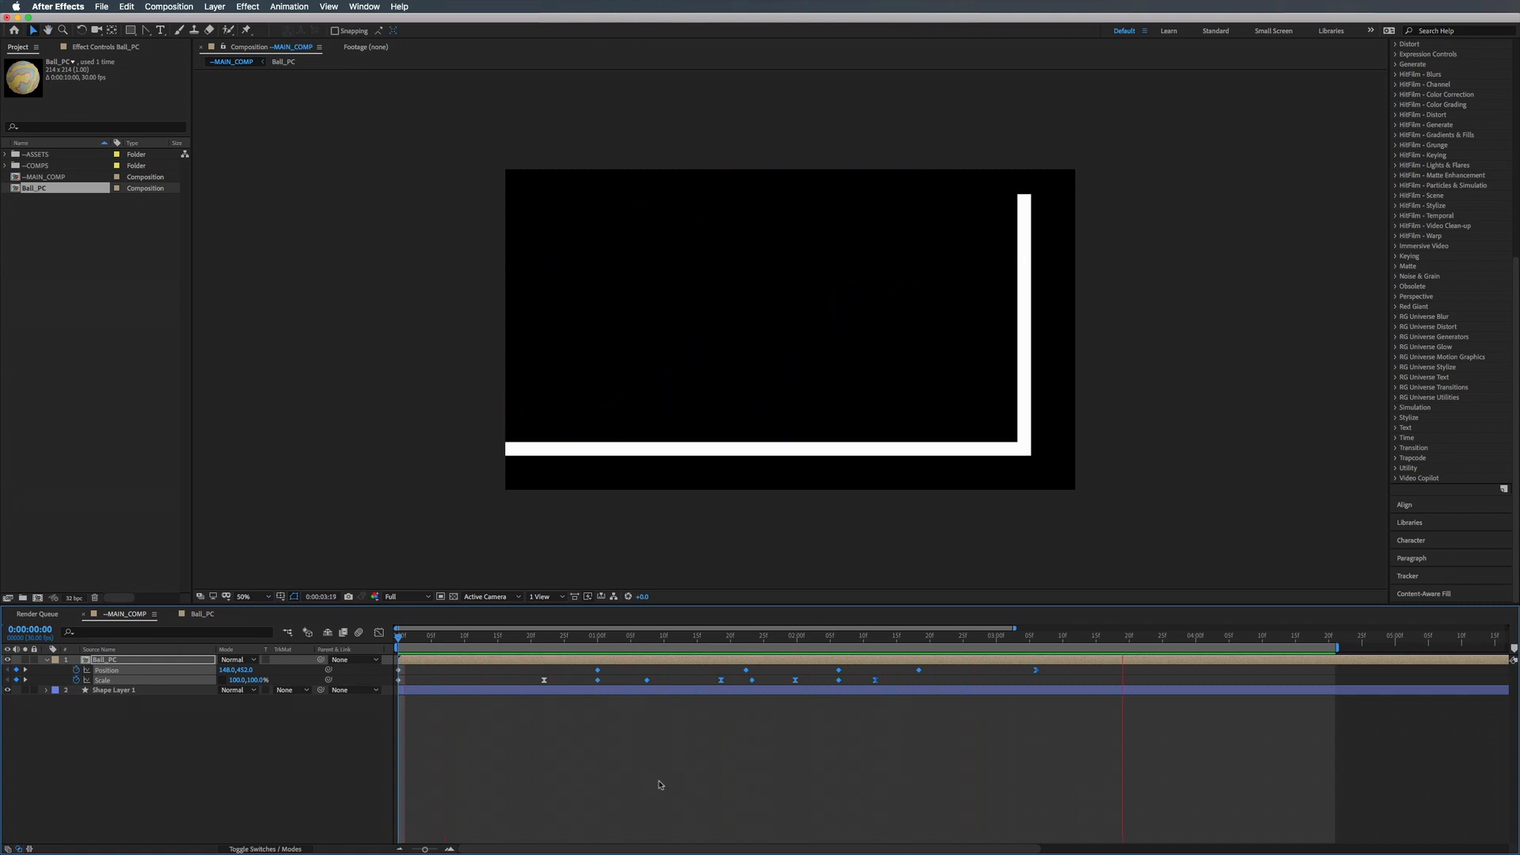
{"action": "key", "text": "space"}
Shorten the work area to end at about 3:19, preview the retimed animation, and return to the start of the timeline.
{"action": "left_click_drag", "start_coordinate": [604, 643], "coordinate": [384, 671]}
{"action": "key", "text": "space"}
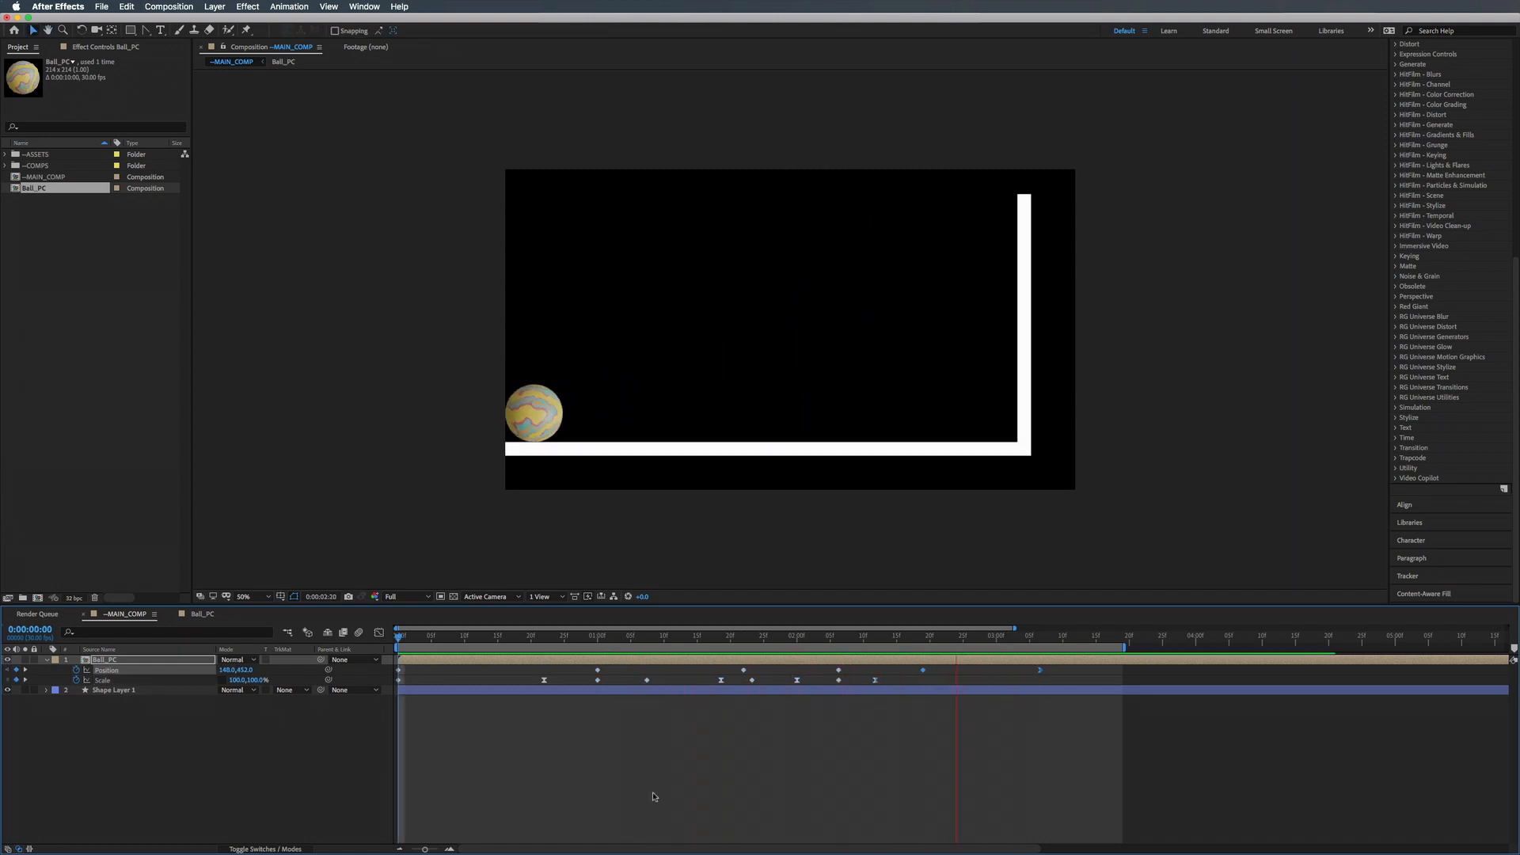
{"action": "key", "text": "space"}
{"action": "left_click_drag", "start_coordinate": [593, 636], "coordinate": [387, 649]}
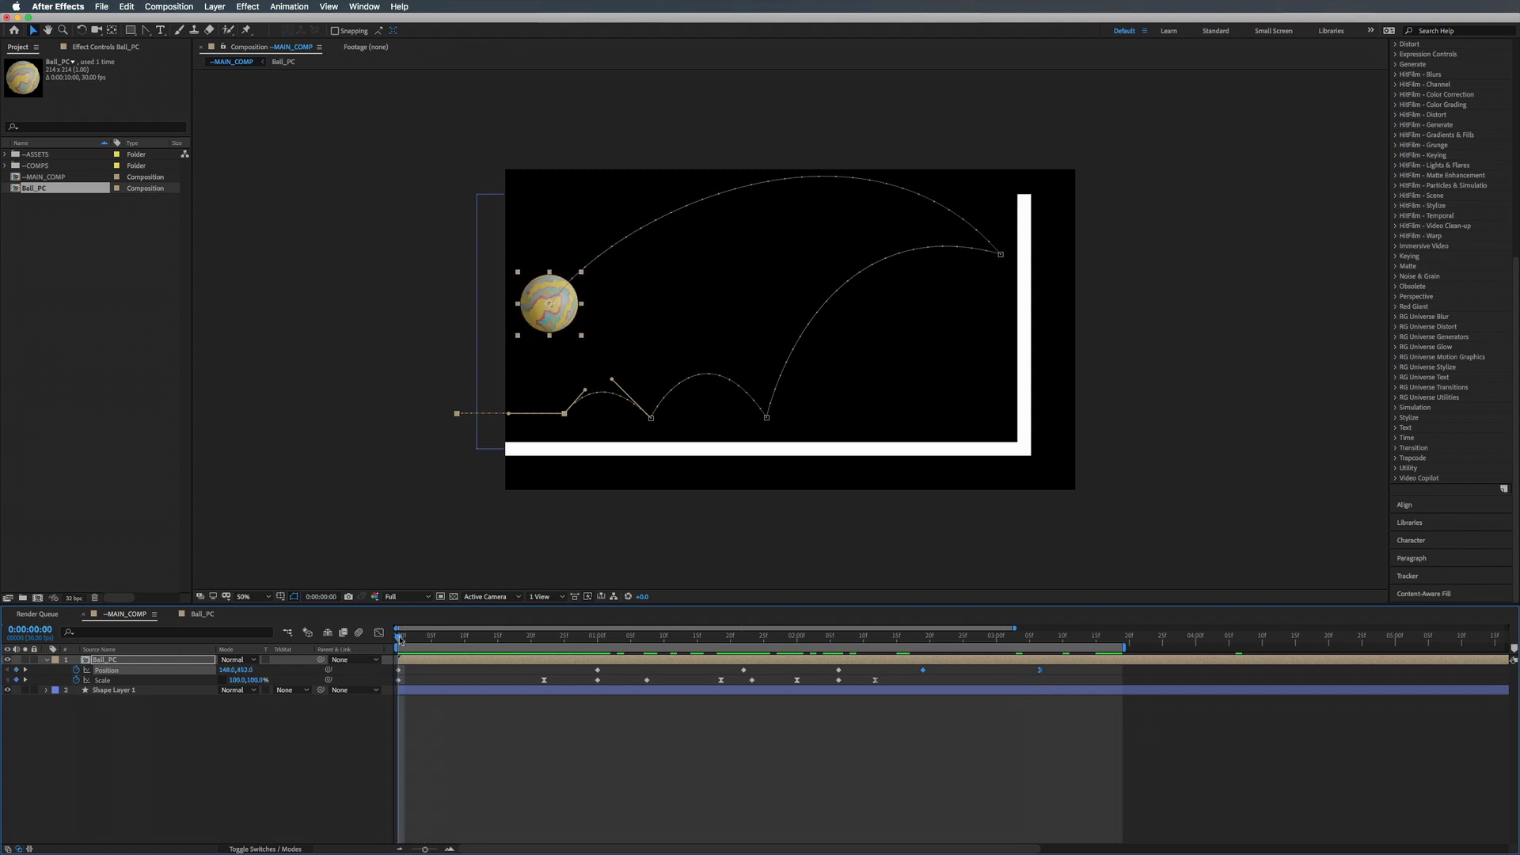
Align the first floor-hit squash Scale keyframe with the Position keyframe at 1:22, and nudge the ball down to a Y position of 843.
{"action": "left_click_drag", "start_coordinate": [399, 639], "coordinate": [598, 636]}
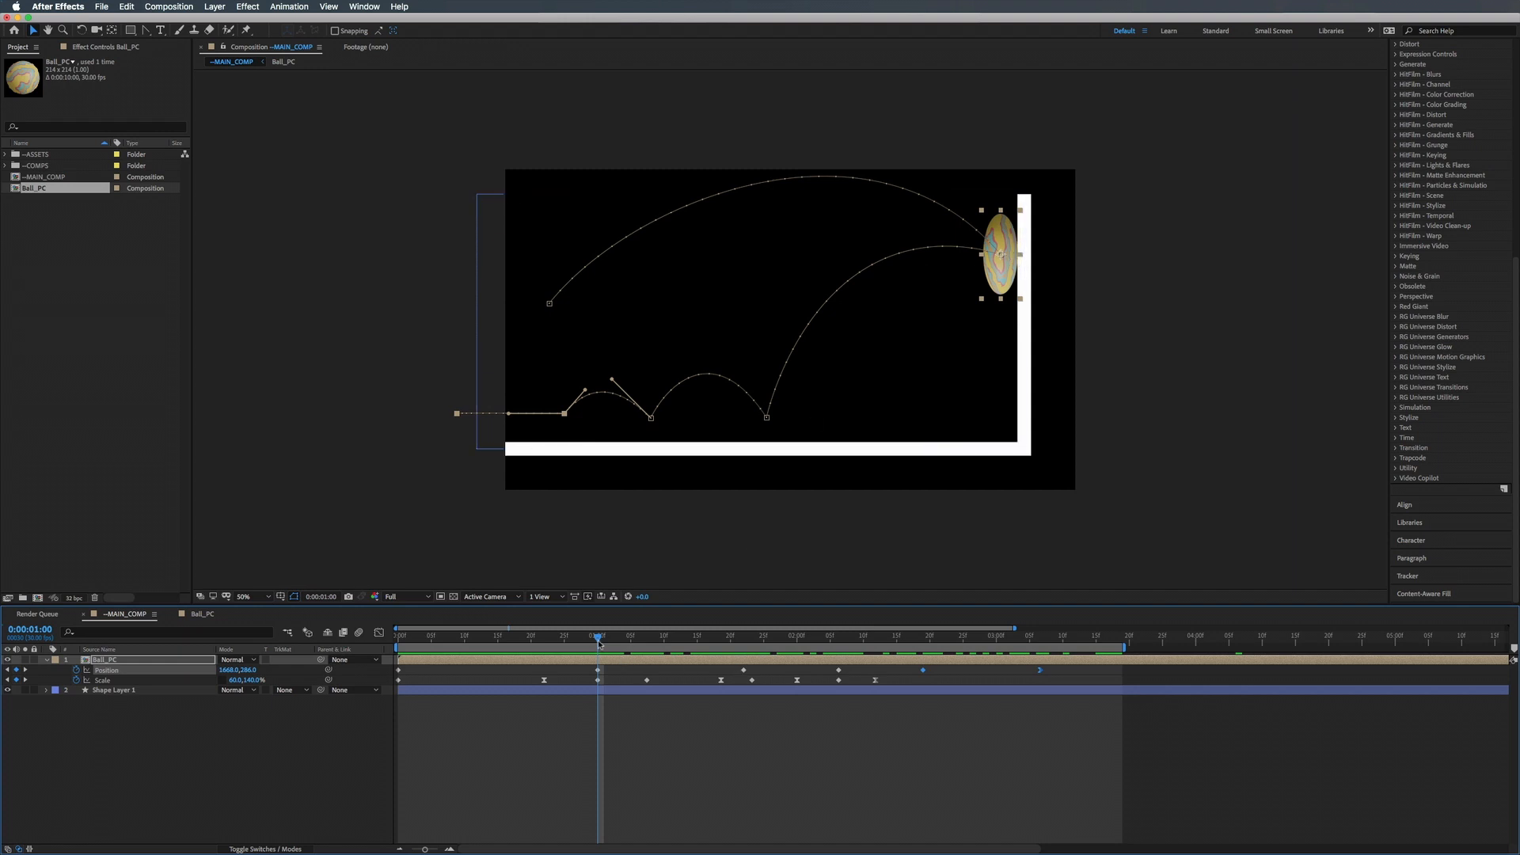
{"action": "left_click_drag", "start_coordinate": [598, 640], "coordinate": [745, 638]}
{"action": "left_click", "coordinate": [752, 681]}
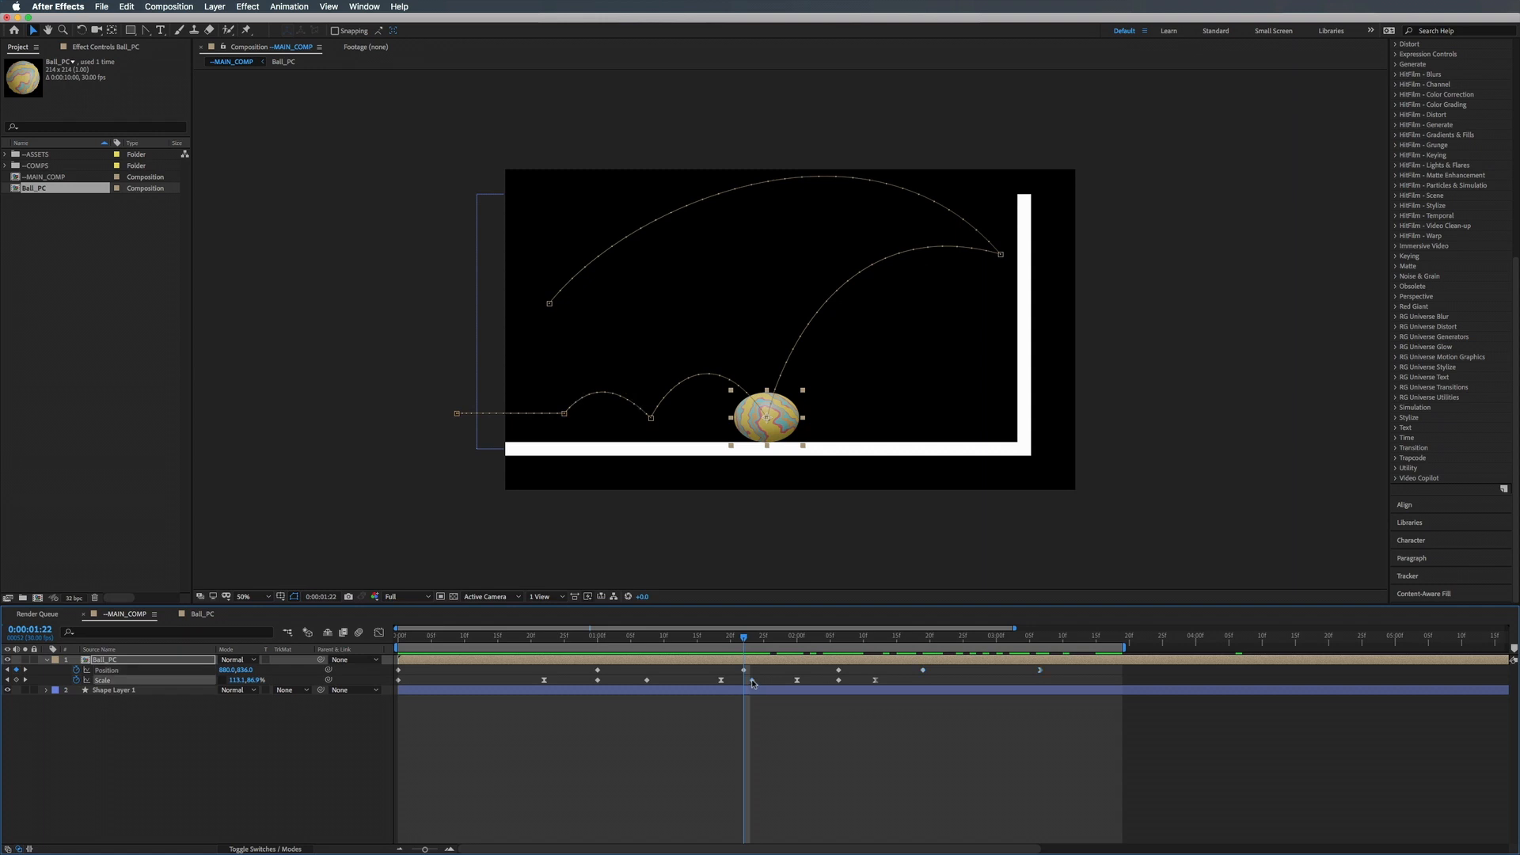
{"action": "mouse_move", "coordinate": [747, 643]}
{"action": "left_mouse_down"}
{"action": "mouse_move", "coordinate": [731, 642]}
{"action": "mouse_move", "coordinate": [765, 643]}
{"action": "mouse_move", "coordinate": [746, 647]}
{"action": "left_mouse_up"}
{"action": "left_click", "coordinate": [790, 416]}
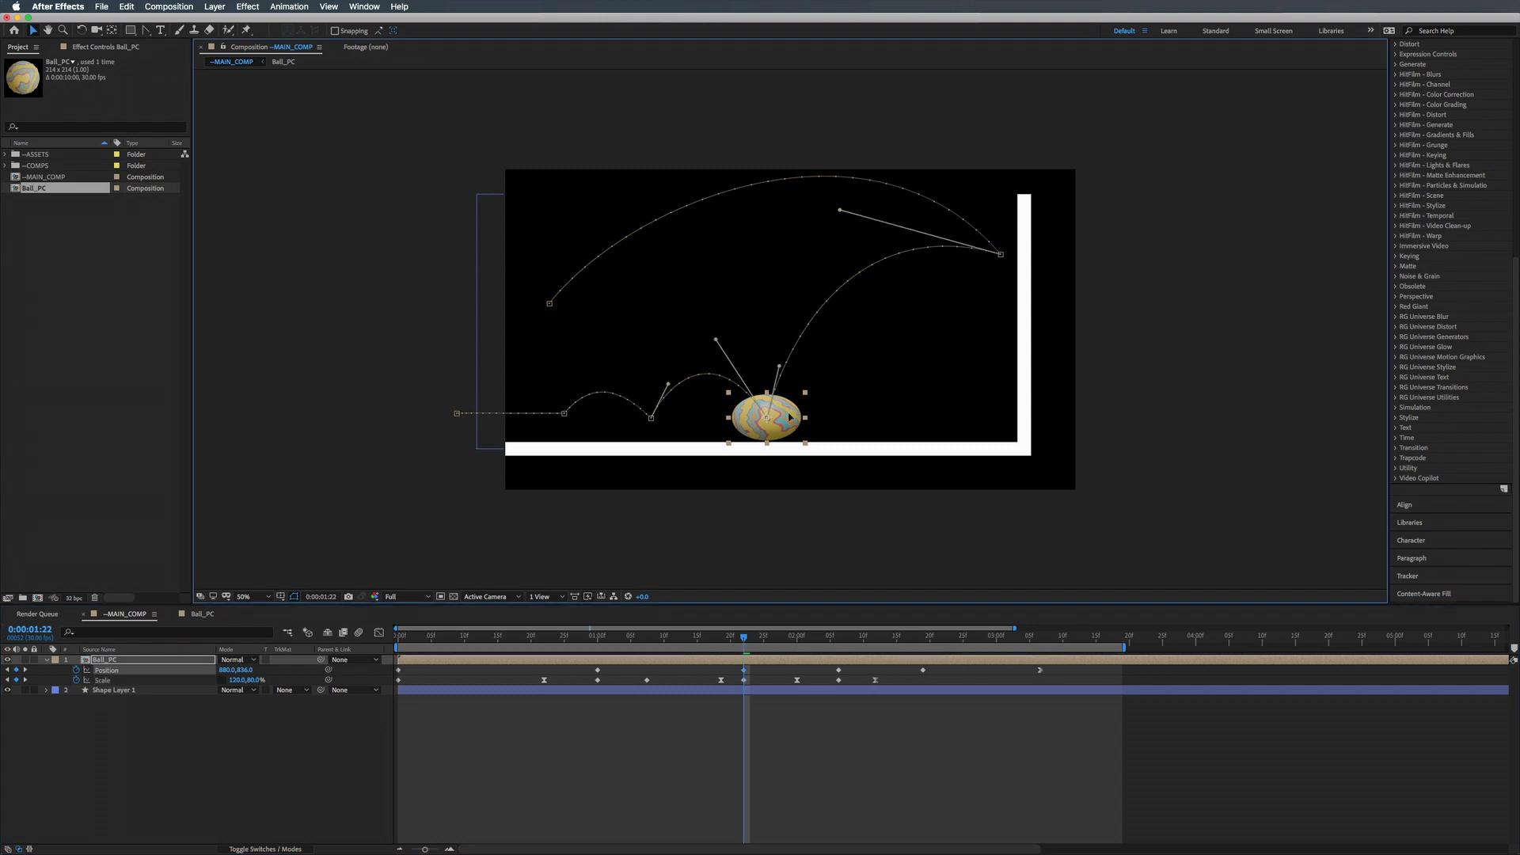
{"action": "left_click_drag", "start_coordinate": [790, 415], "coordinate": [790, 419]}
Set the ball's Scale at 2:00 to 95% by 105%, and preview the animation around the first floor bounce.
{"action": "left_click_drag", "start_coordinate": [745, 639], "coordinate": [801, 643]}
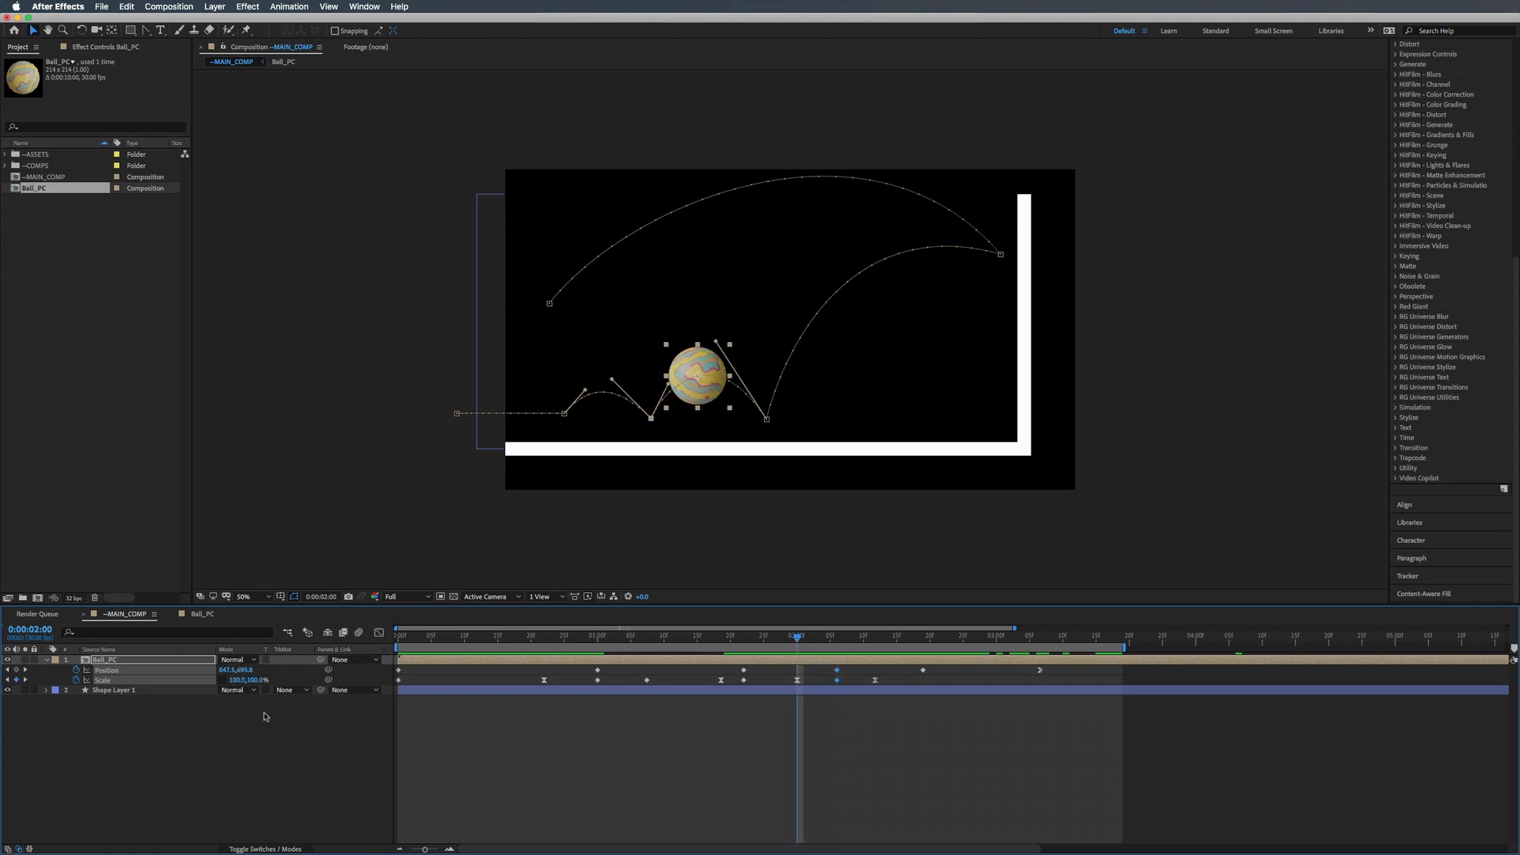
{"action": "left_click", "coordinate": [238, 711]}
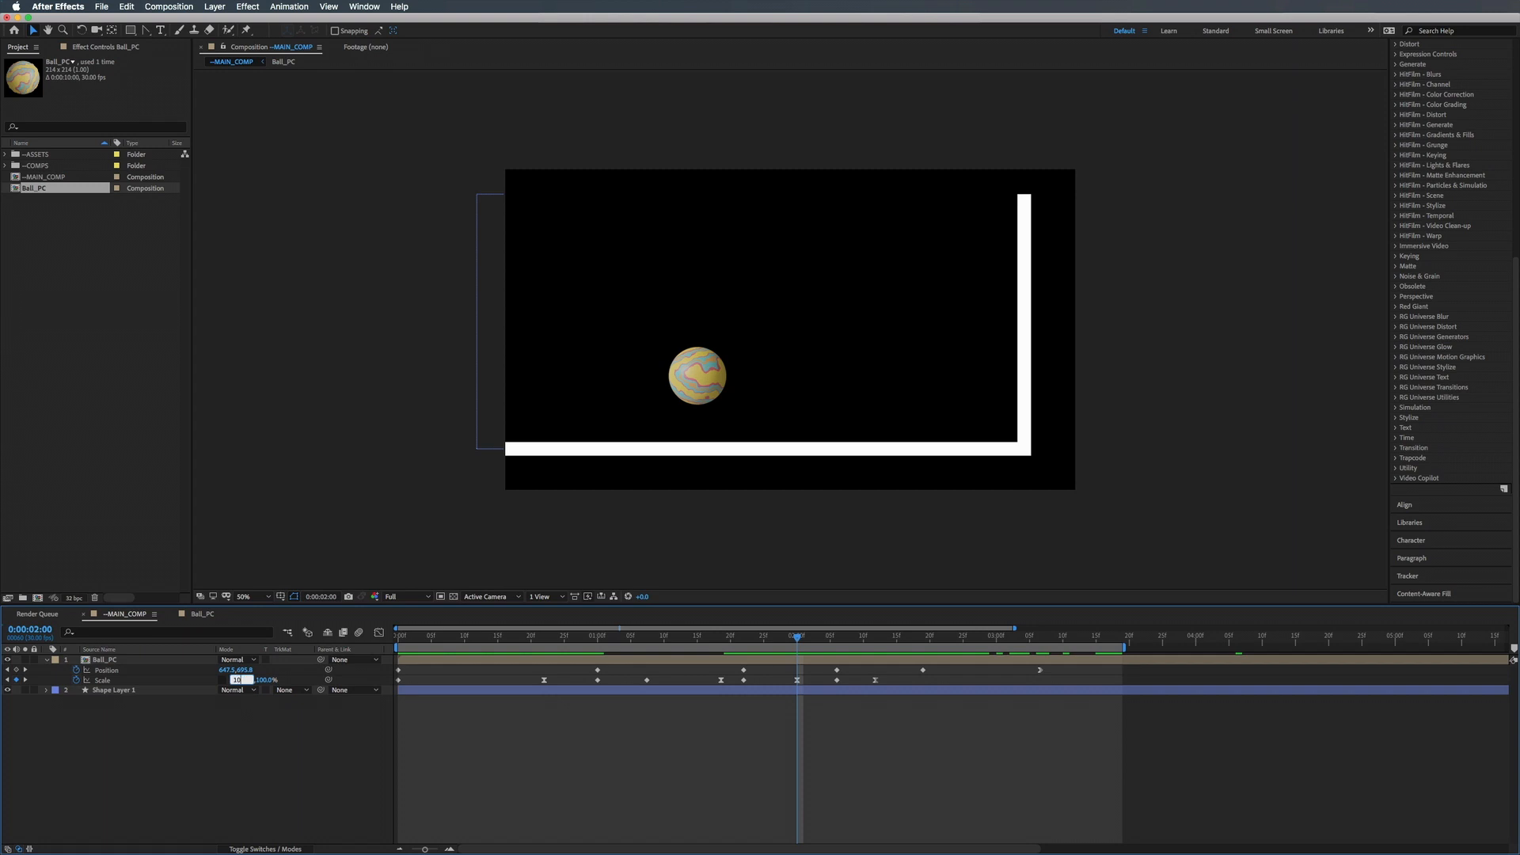
{"action": "key", "text": "Tab"}
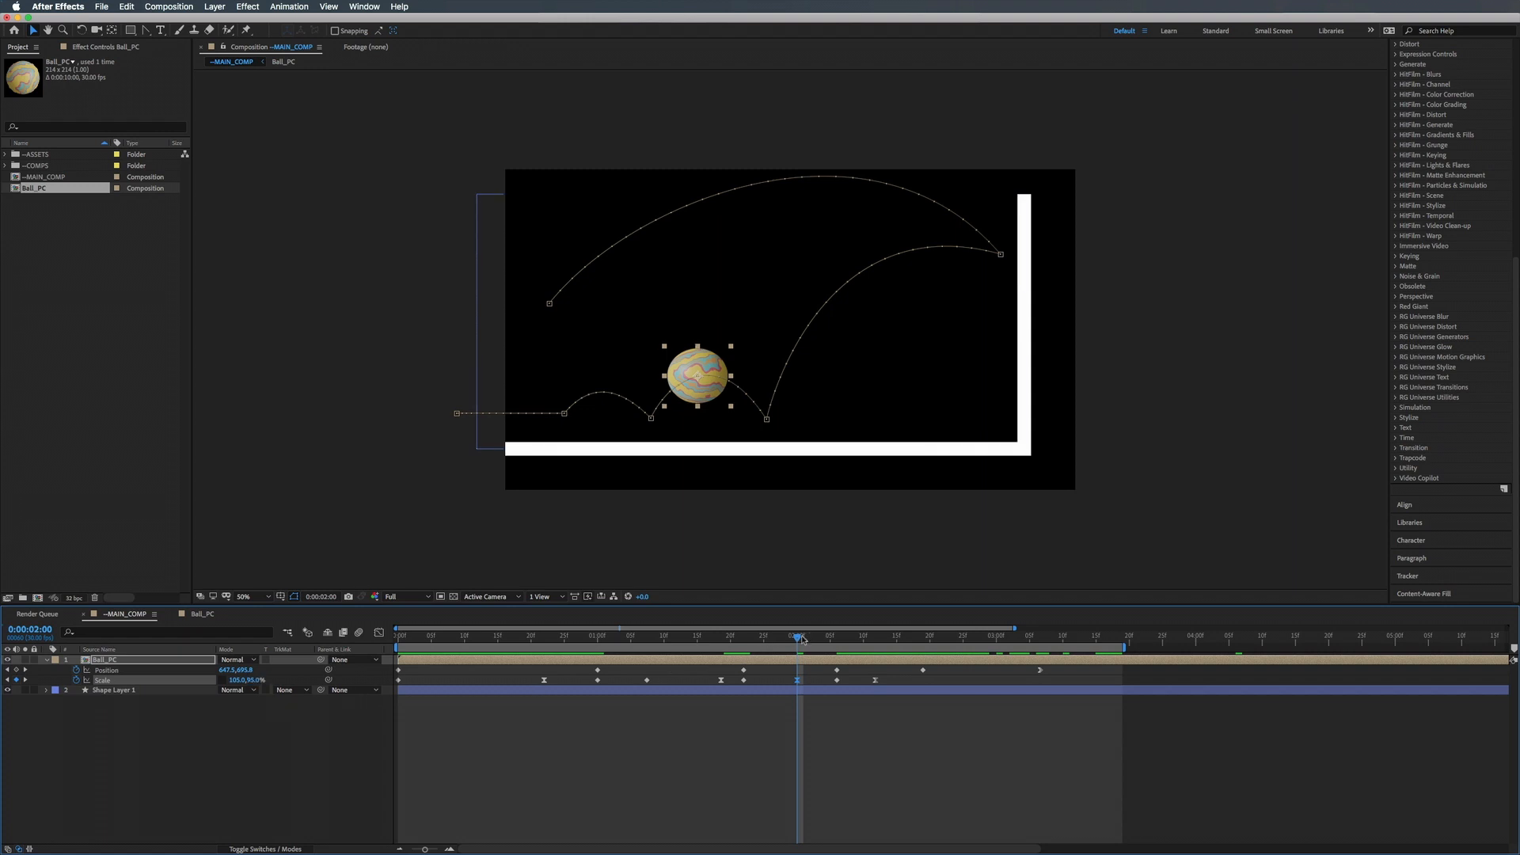
{"action": "mouse_move", "coordinate": [798, 639]}
{"action": "left_mouse_down"}
{"action": "mouse_move", "coordinate": [752, 638]}
{"action": "mouse_move", "coordinate": [802, 638]}
{"action": "left_mouse_up"}
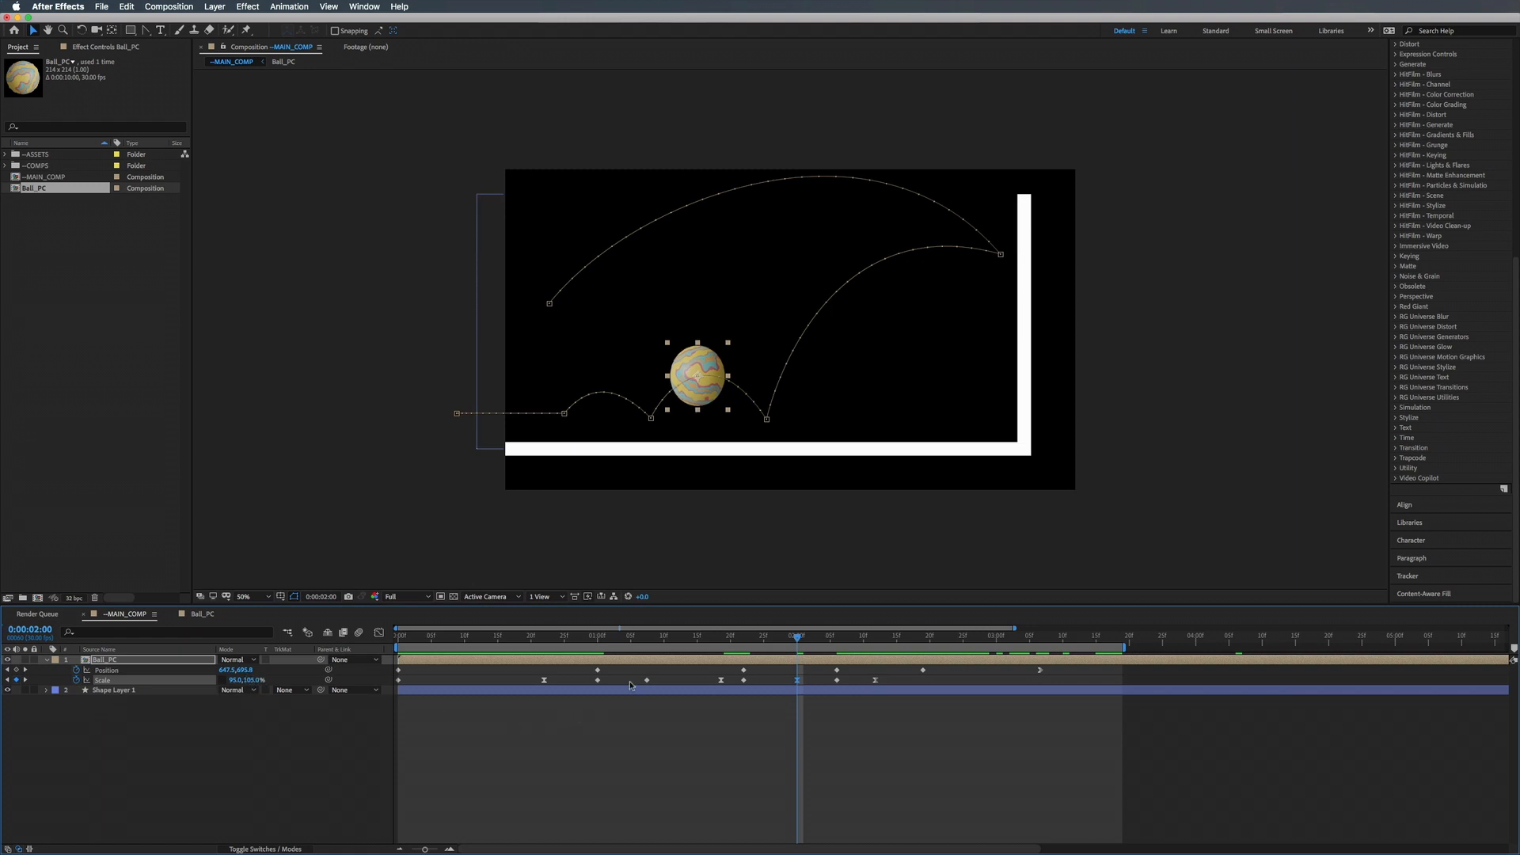
{"action": "left_click_drag", "start_coordinate": [792, 643], "coordinate": [734, 640]}
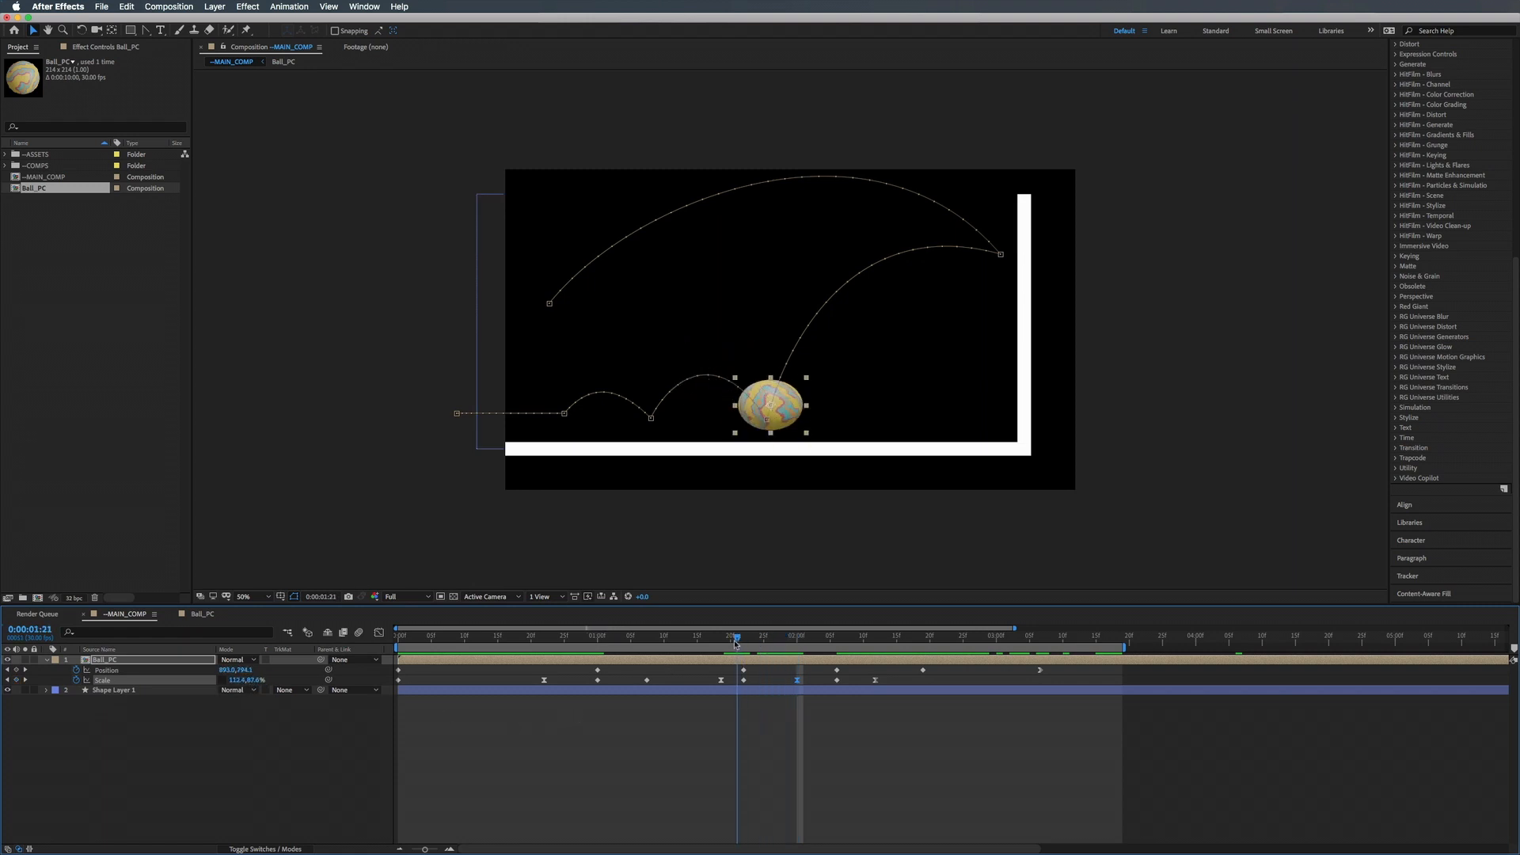
{"action": "key", "text": "space"}
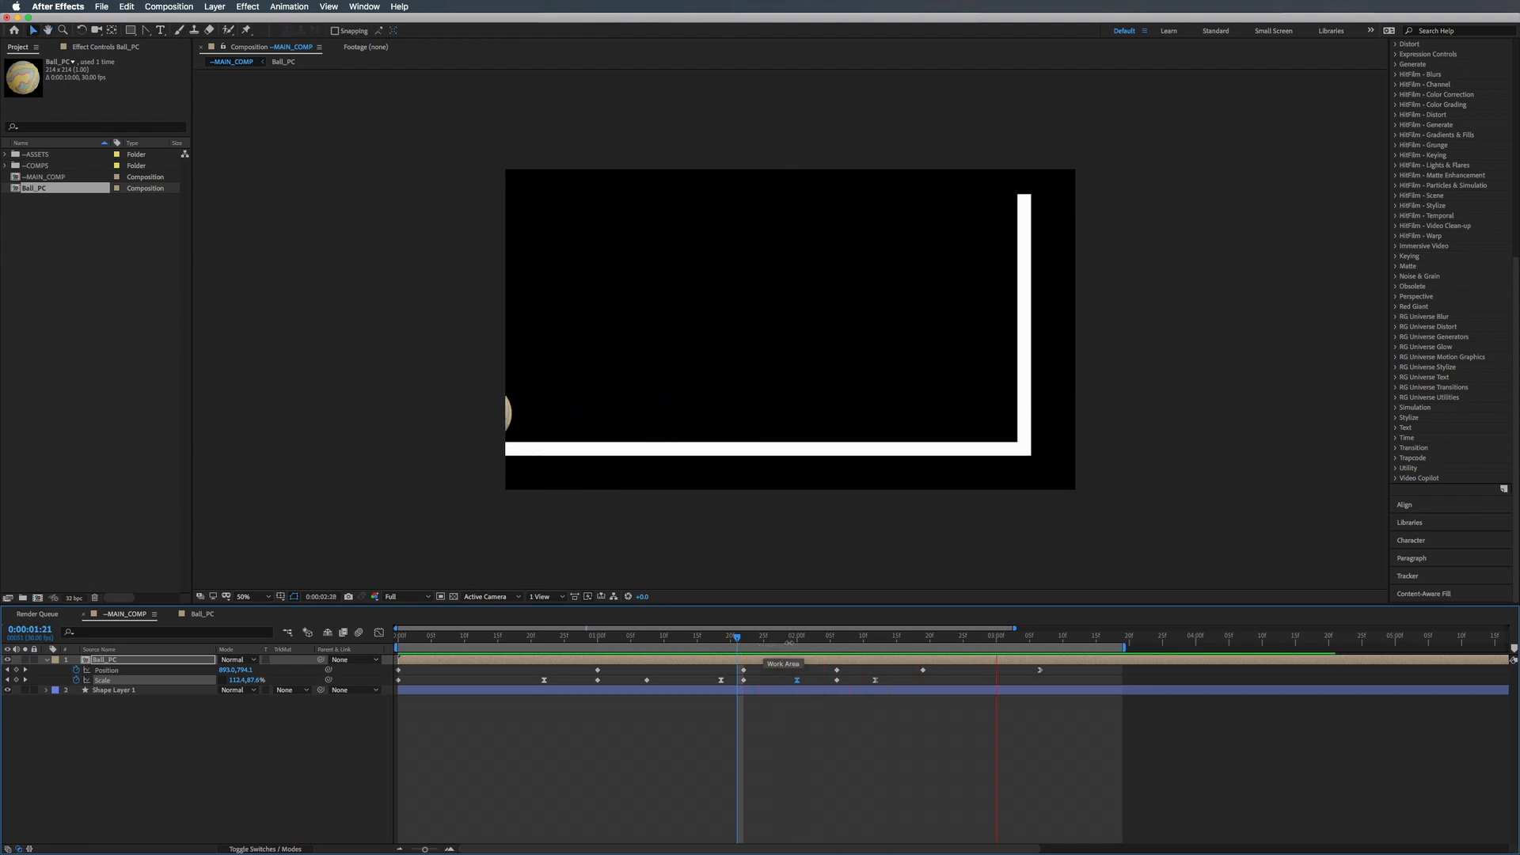
Adjust both path handles of the last small bounce to reshape and slightly lower its arc, and preview the motion.
{"action": "left_click_drag", "start_coordinate": [799, 639], "coordinate": [653, 646]}
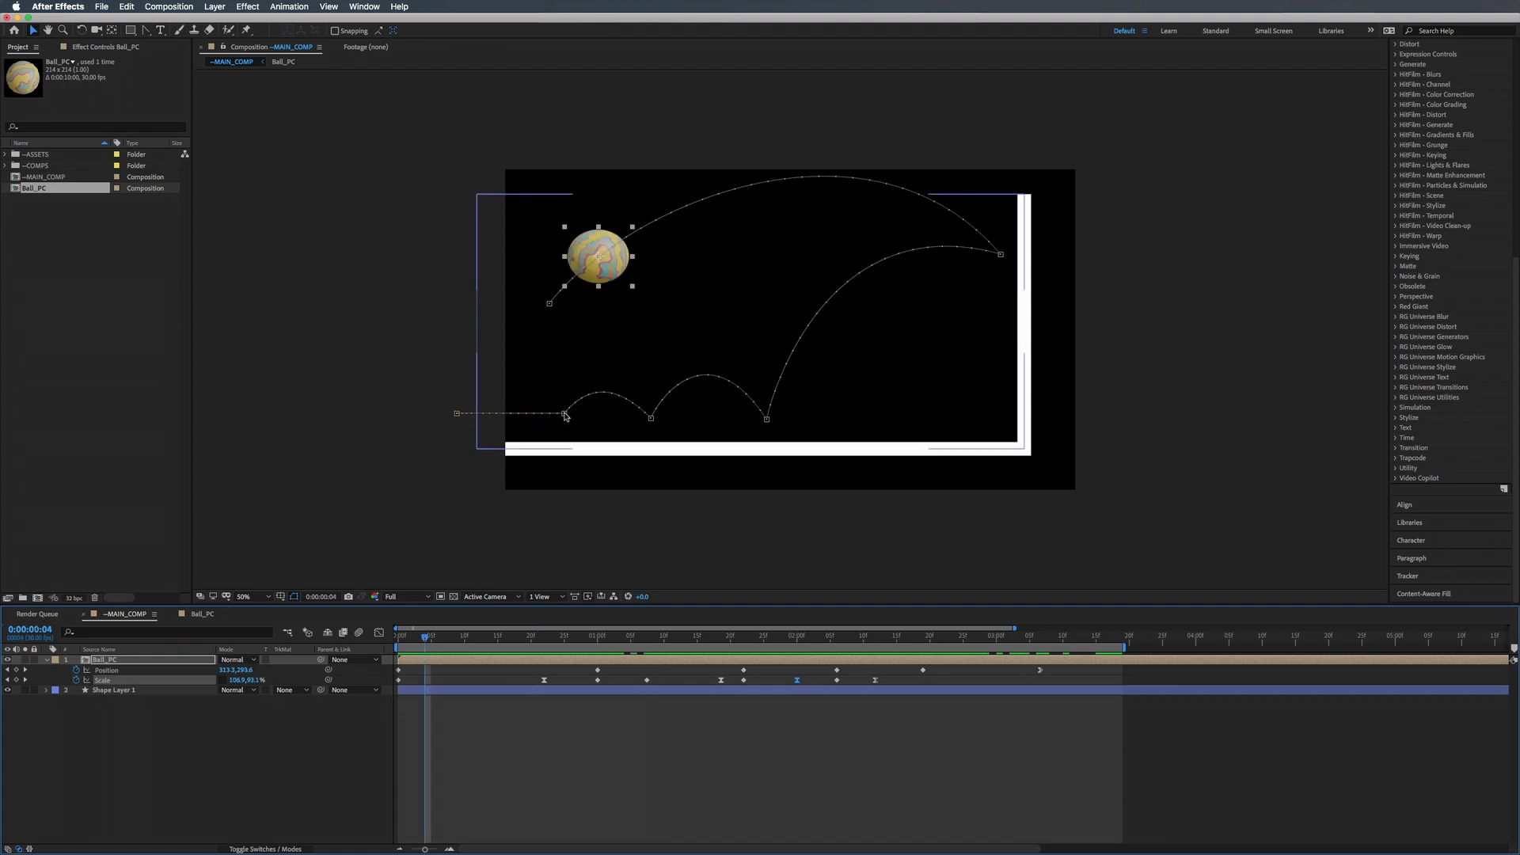
{"action": "left_click", "coordinate": [564, 414]}
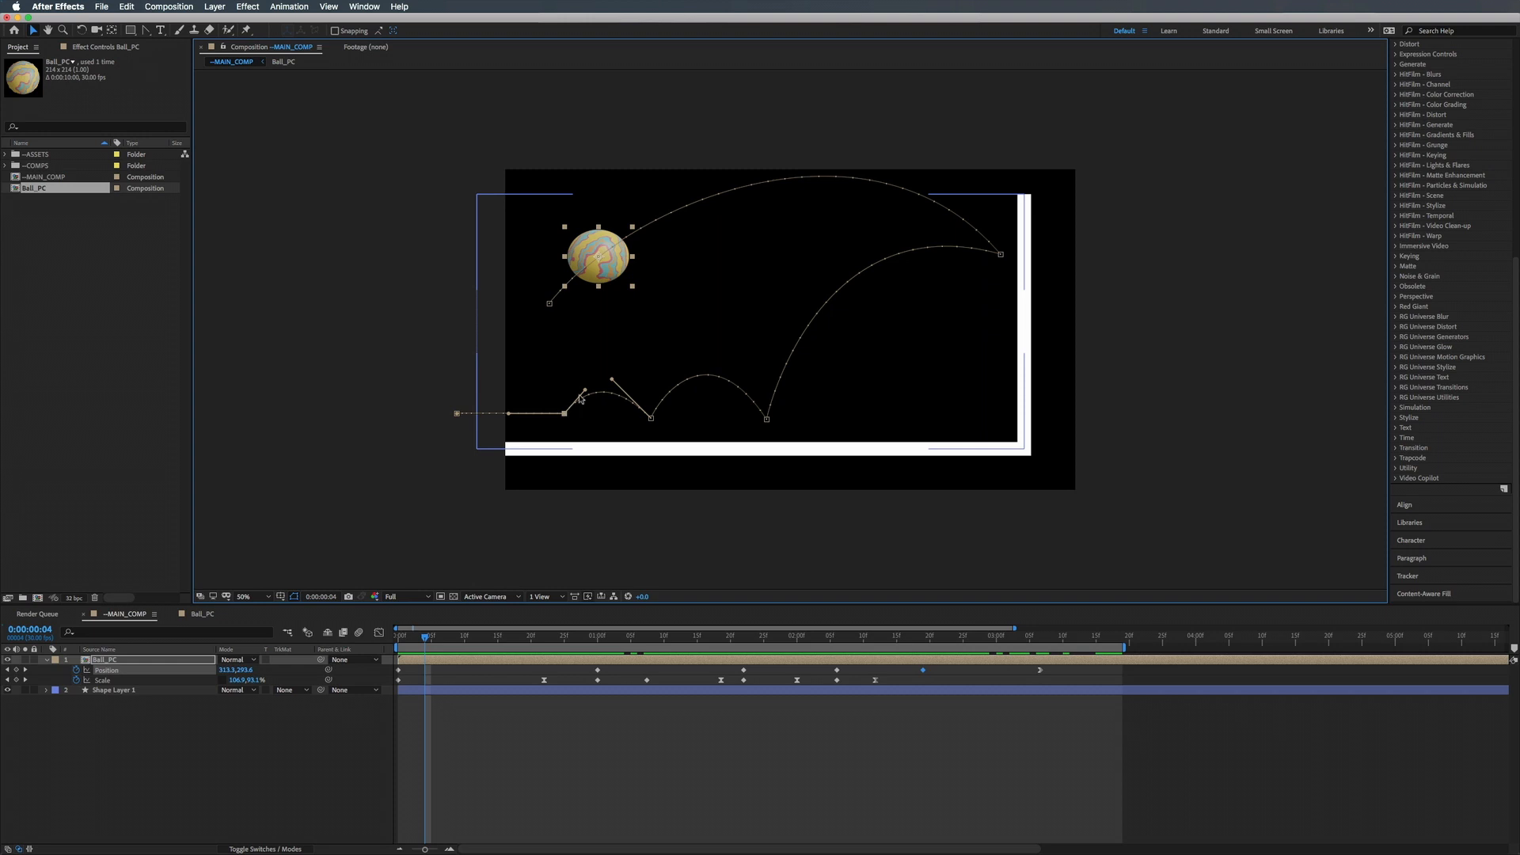
{"action": "left_click_drag", "start_coordinate": [584, 390], "coordinate": [615, 384]}
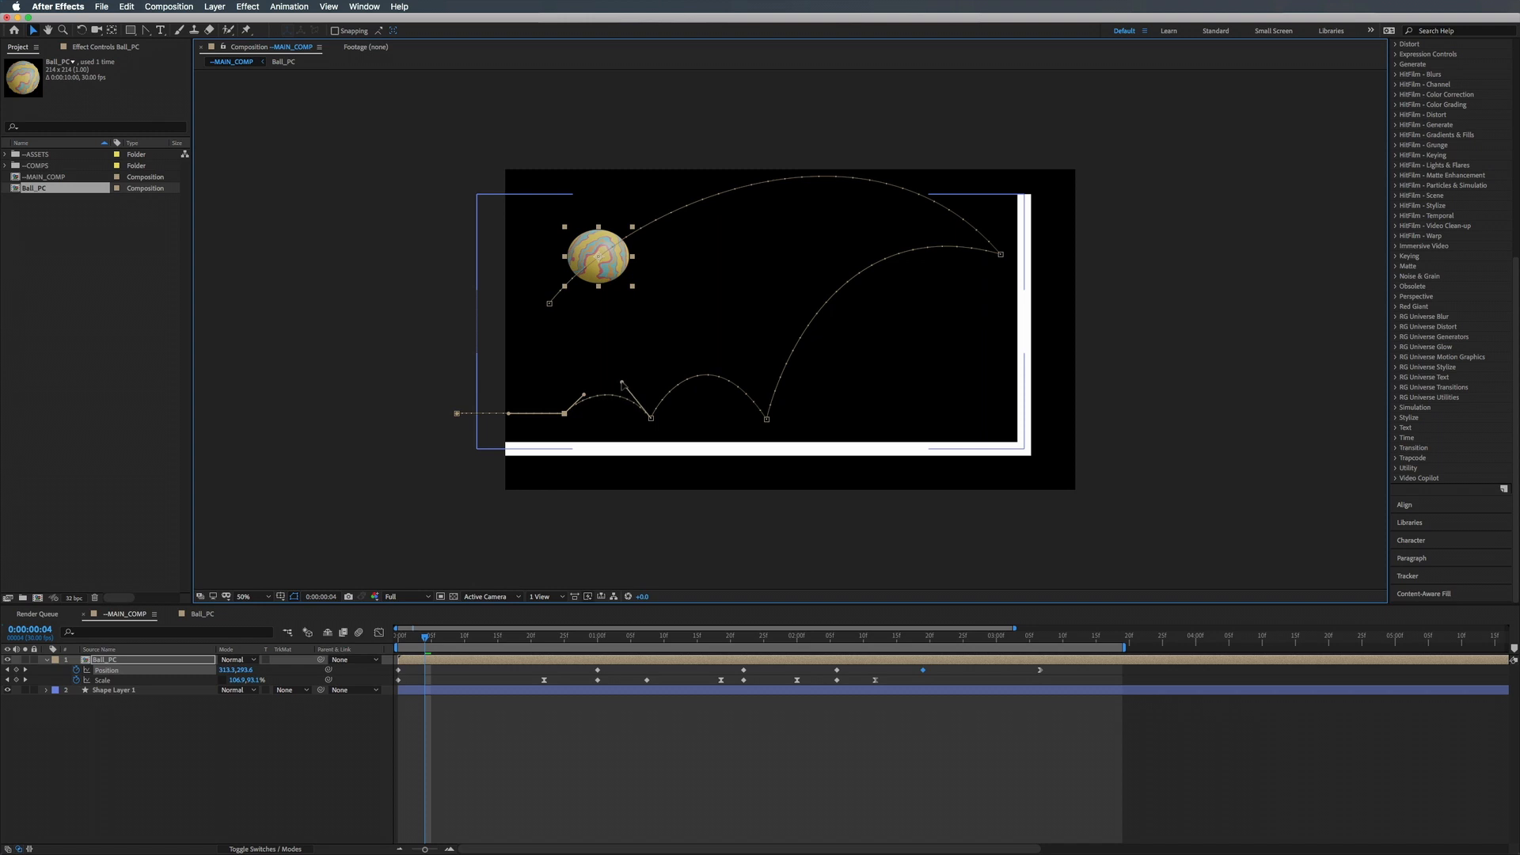
{"action": "left_click_drag", "start_coordinate": [586, 396], "coordinate": [584, 391]}
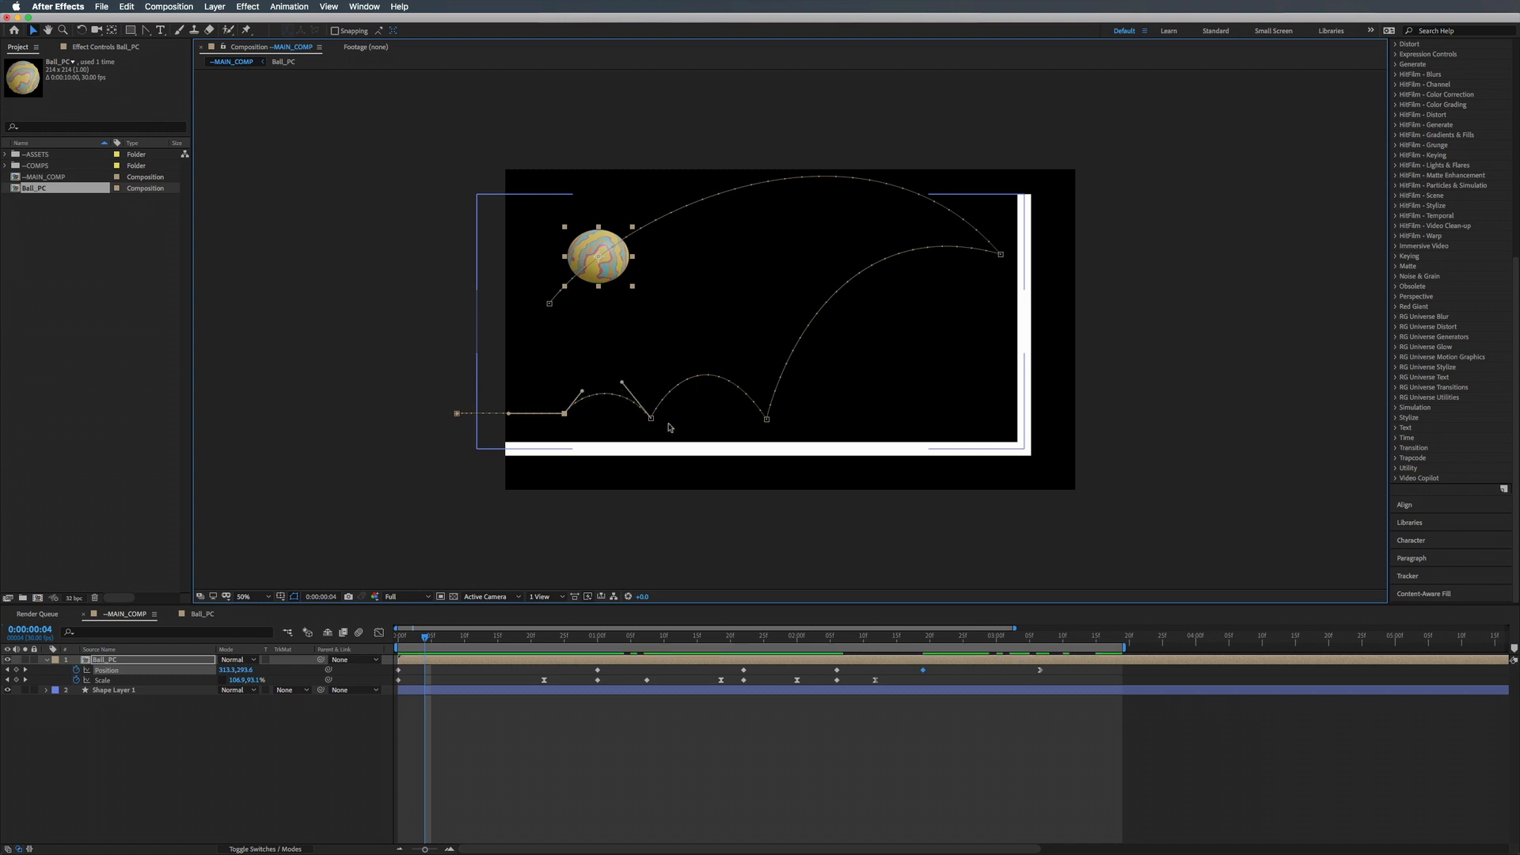
{"action": "left_click_drag", "start_coordinate": [402, 639], "coordinate": [838, 642]}
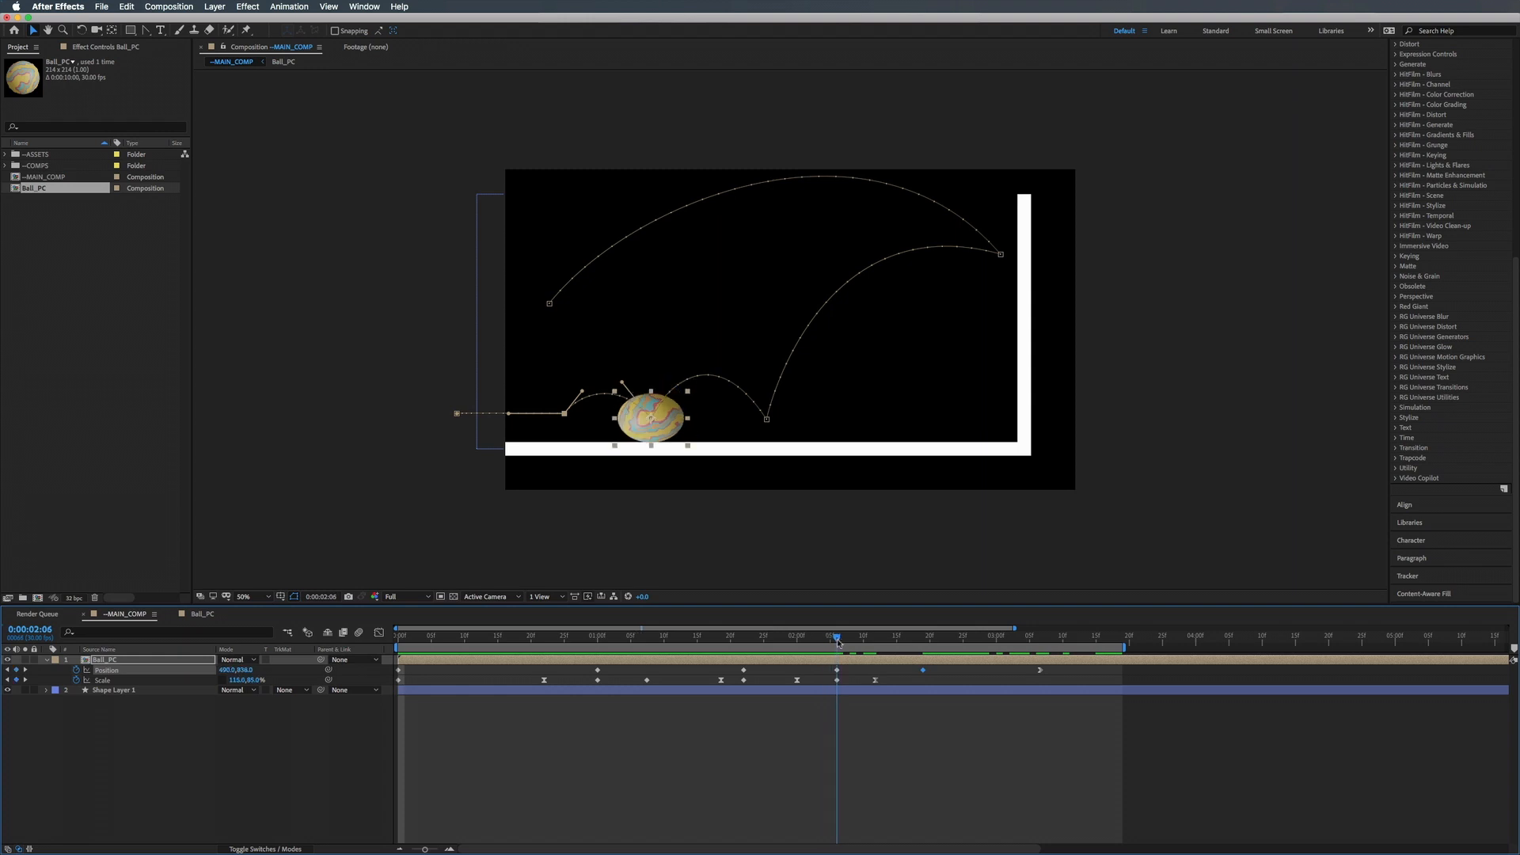
{"action": "key", "text": "space"}
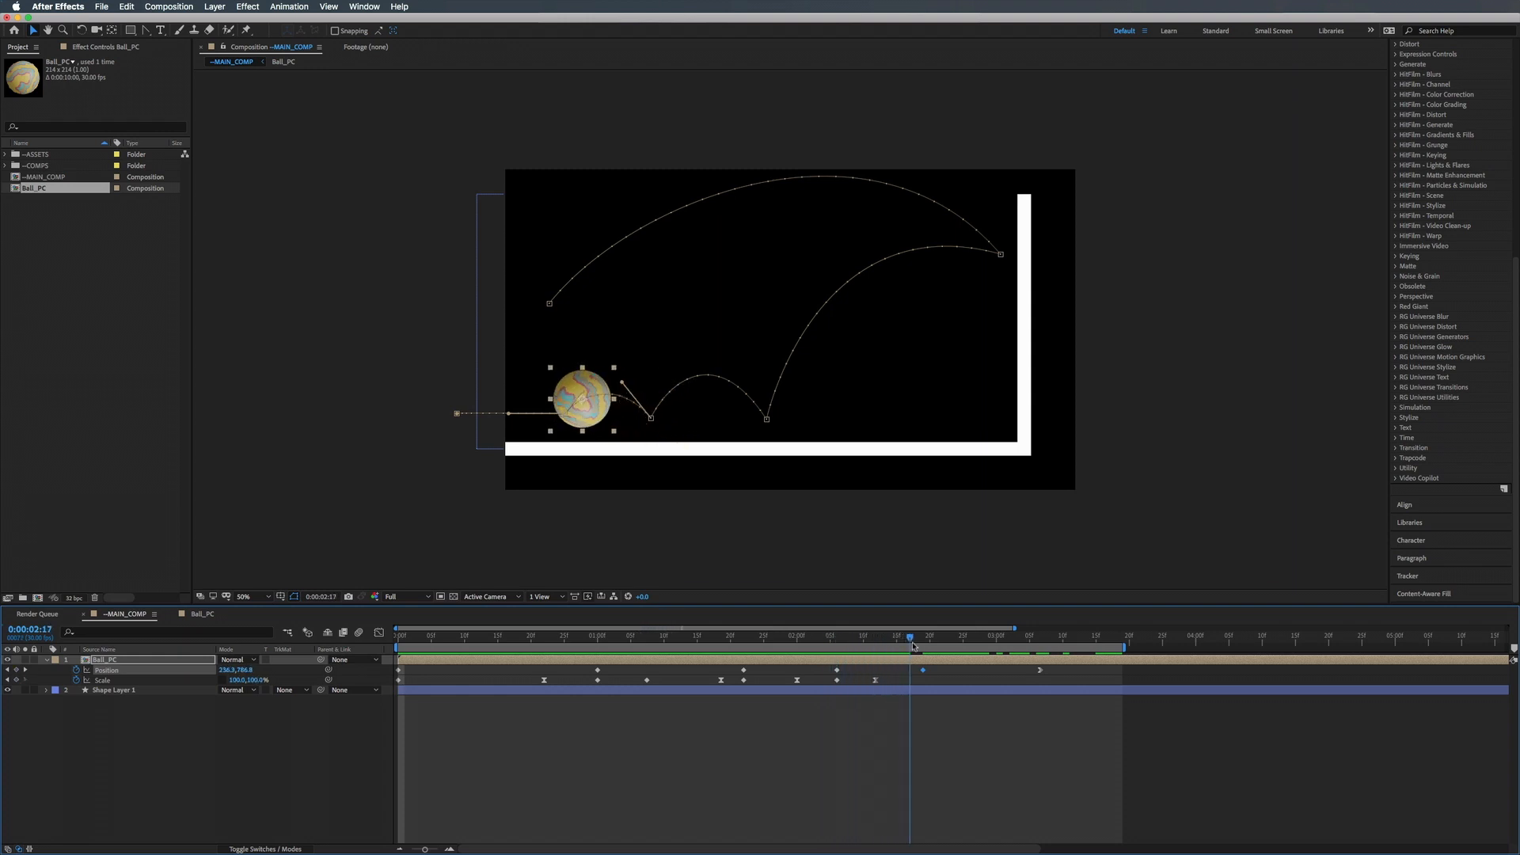
{"action": "key", "text": "space"}
{"action": "left_click_drag", "start_coordinate": [786, 650], "coordinate": [394, 654]}
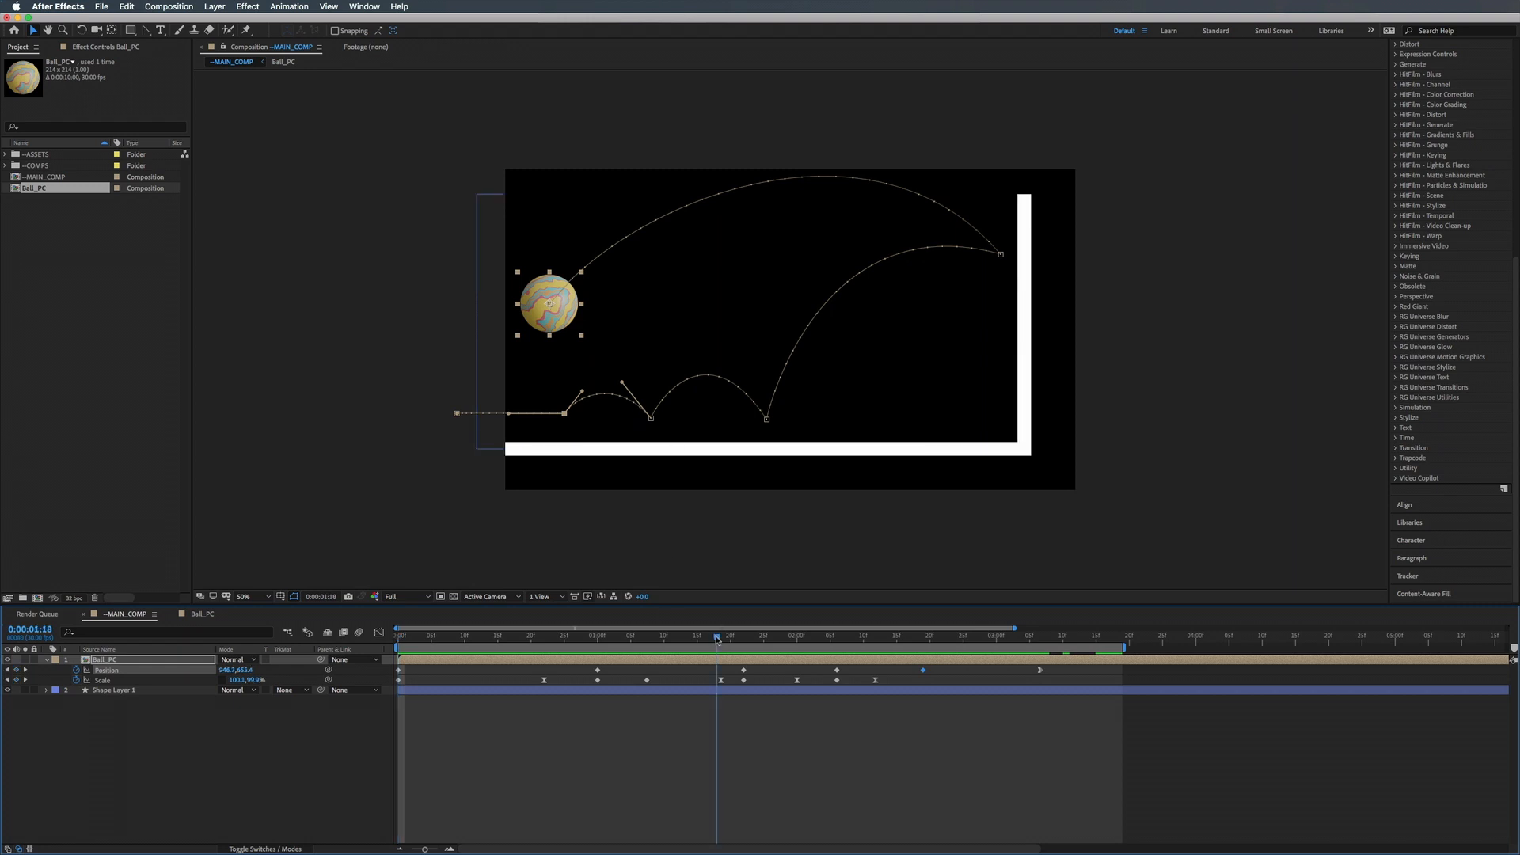
Try pulling the outgoing path handle of the 1:22 Position keyframe far to the right, preview it from the start, and undo the change.
{"action": "left_click_drag", "start_coordinate": [718, 639], "coordinate": [757, 640]}
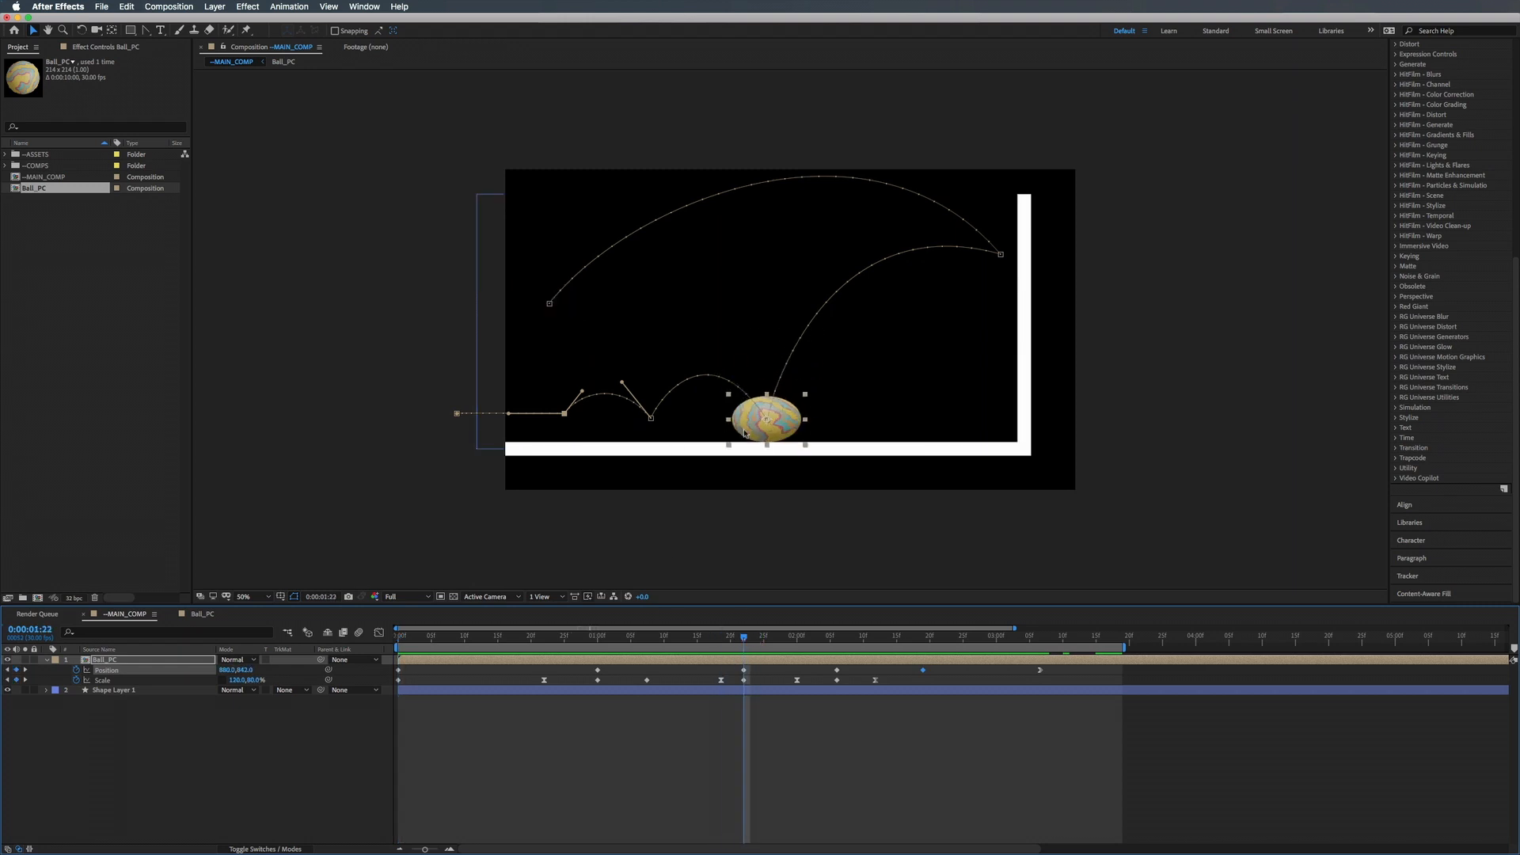
{"action": "left_click", "coordinate": [744, 670]}
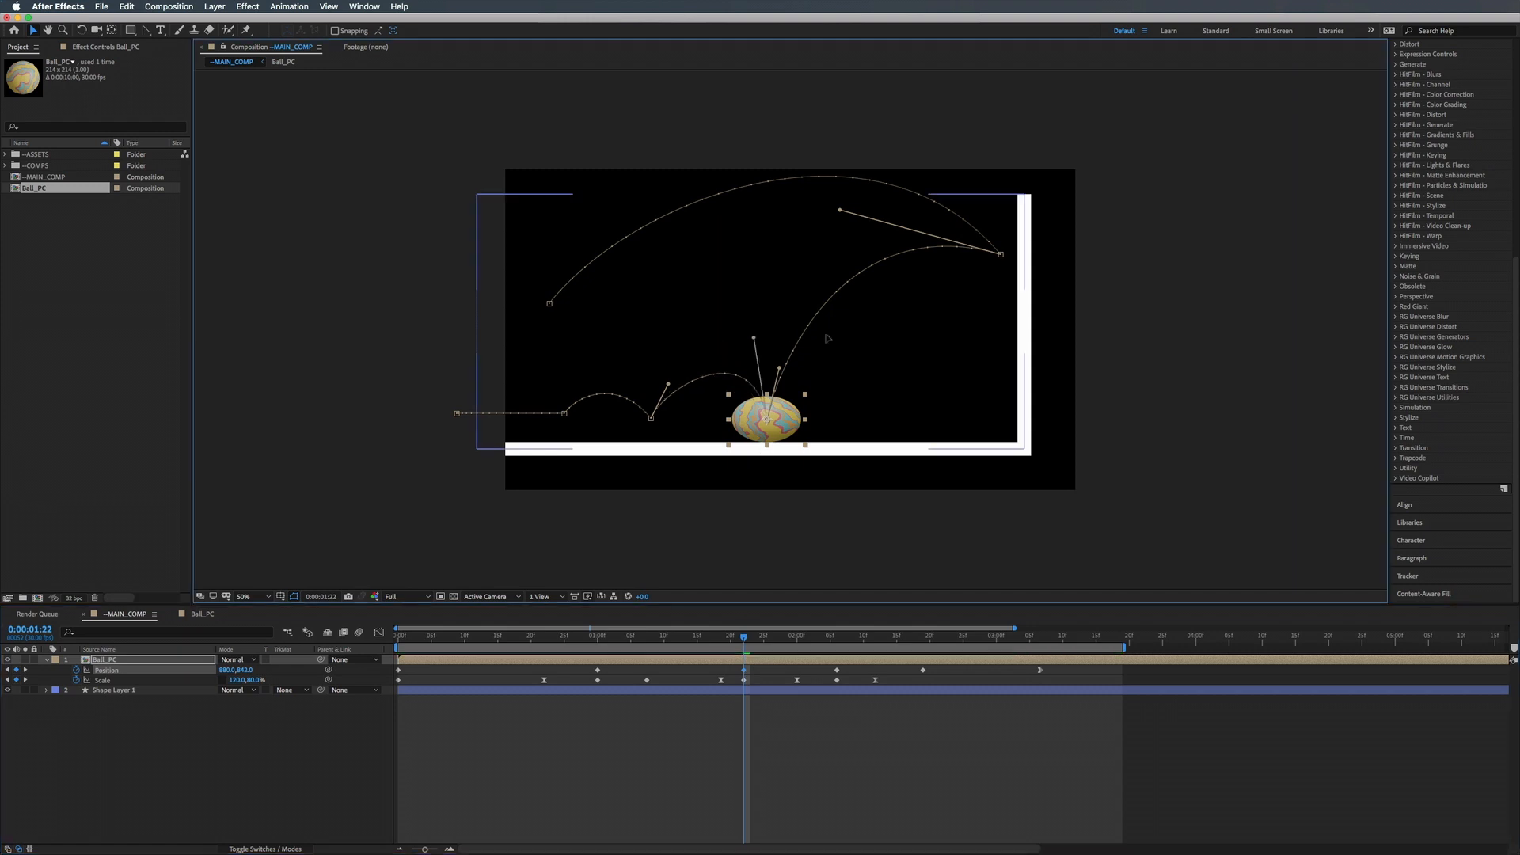
{"action": "left_click_drag", "start_coordinate": [715, 344], "coordinate": [929, 343]}
{"action": "left_click_drag", "start_coordinate": [748, 637], "coordinate": [304, 635]}
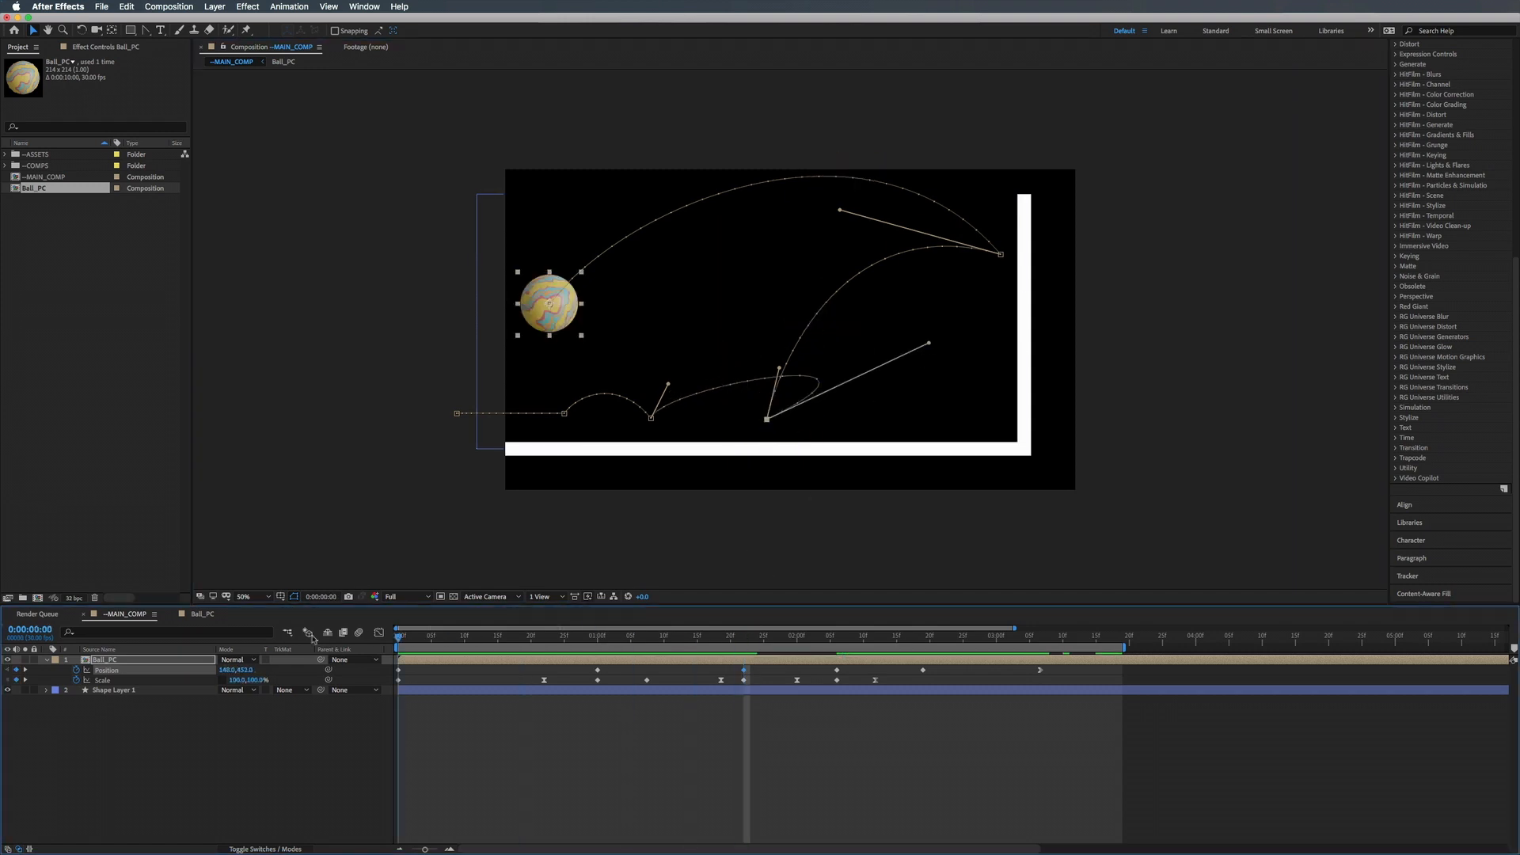
{"action": "key", "text": "space"}
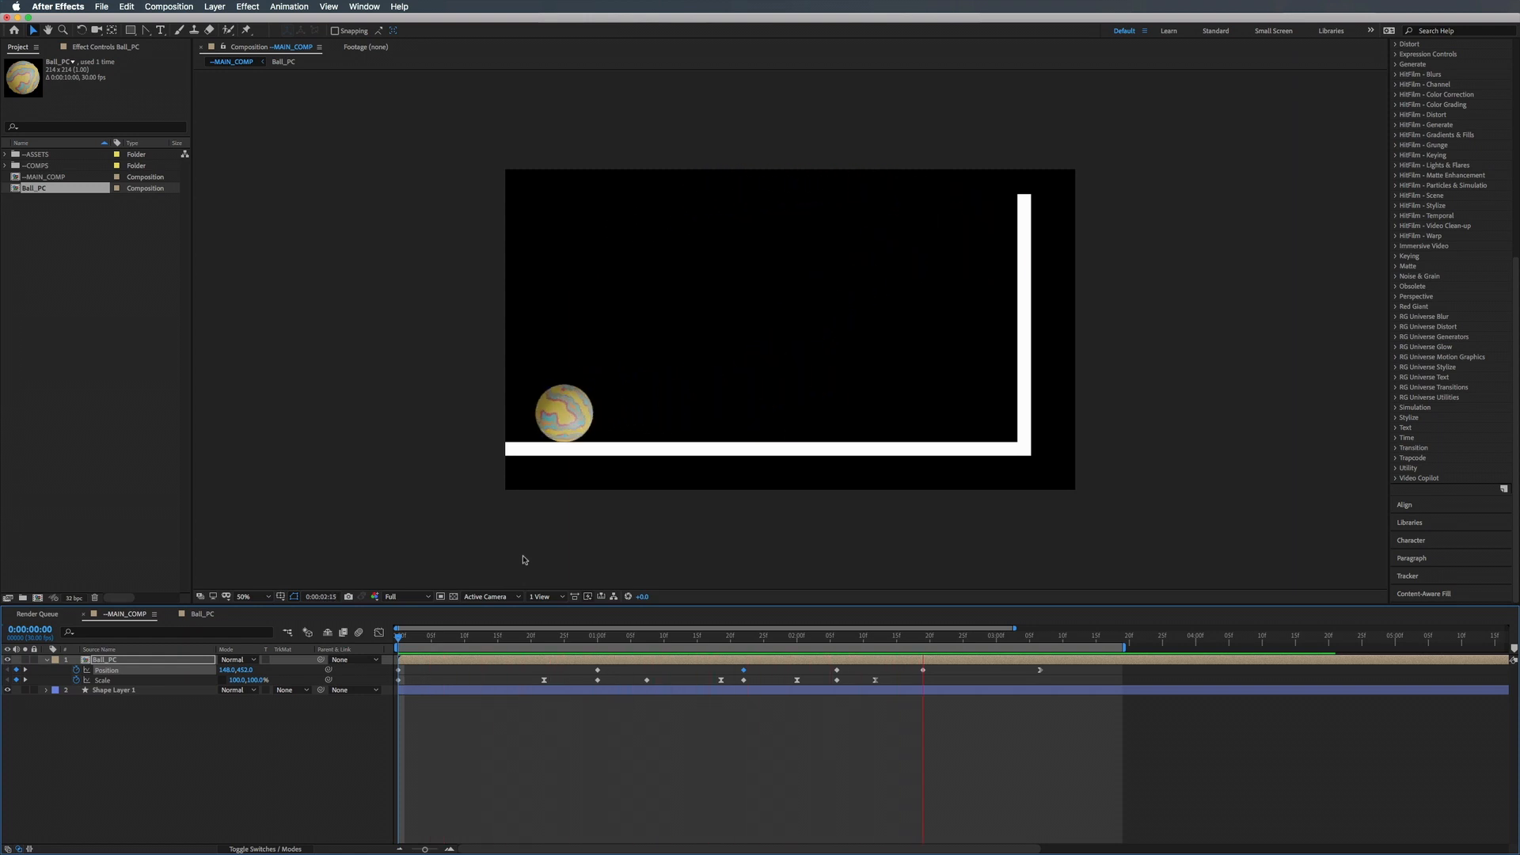
{"action": "key", "text": "space"}
{"action": "key", "text": "super+z"}
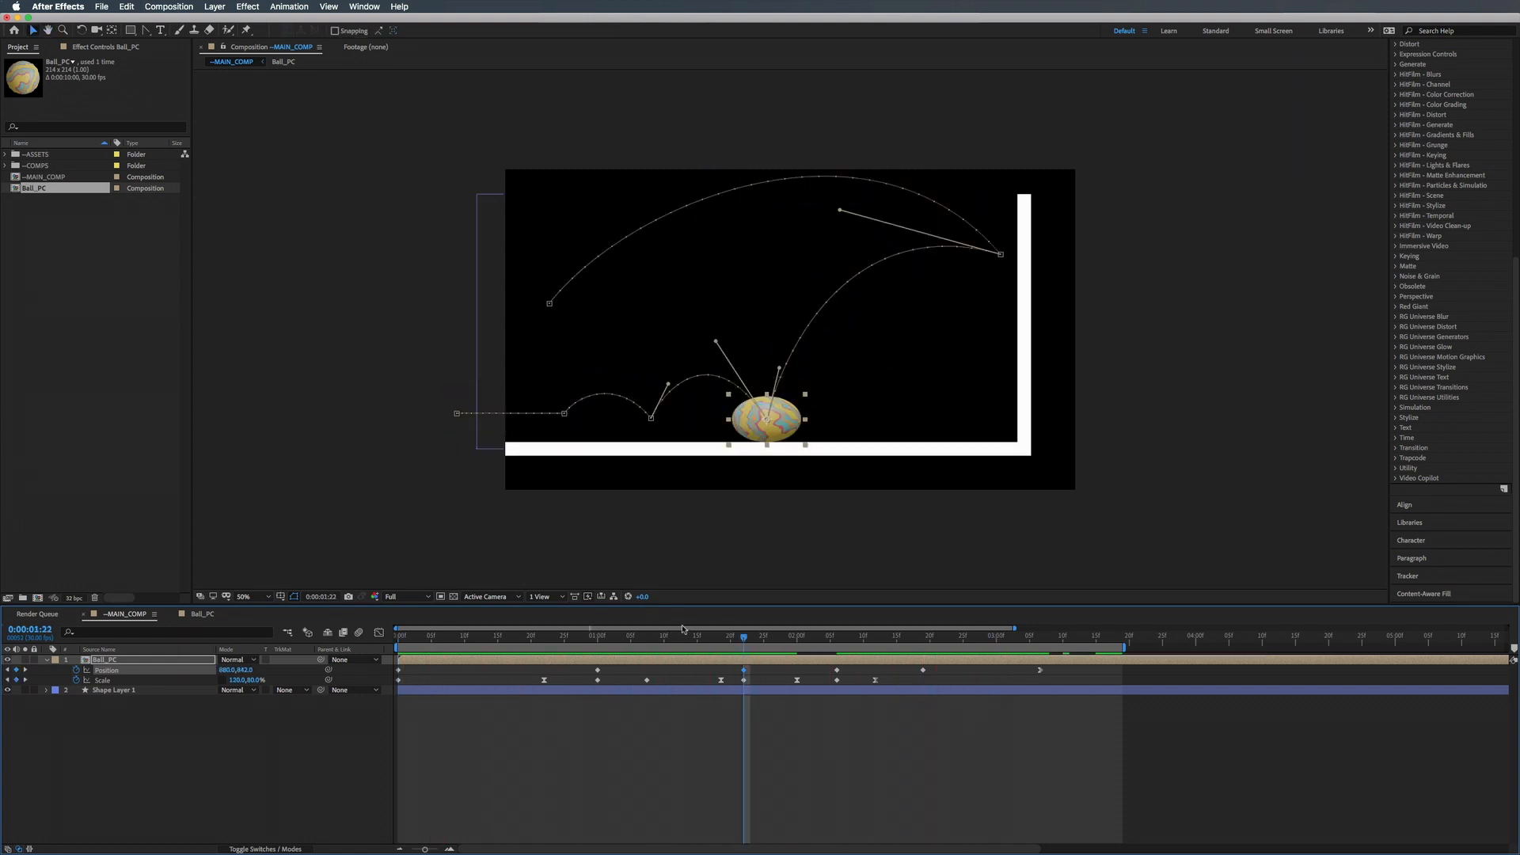
Adjust the path handles between the first and second floor hits for a more even bounce arc, and preview from the start.
{"action": "key", "text": "space"}
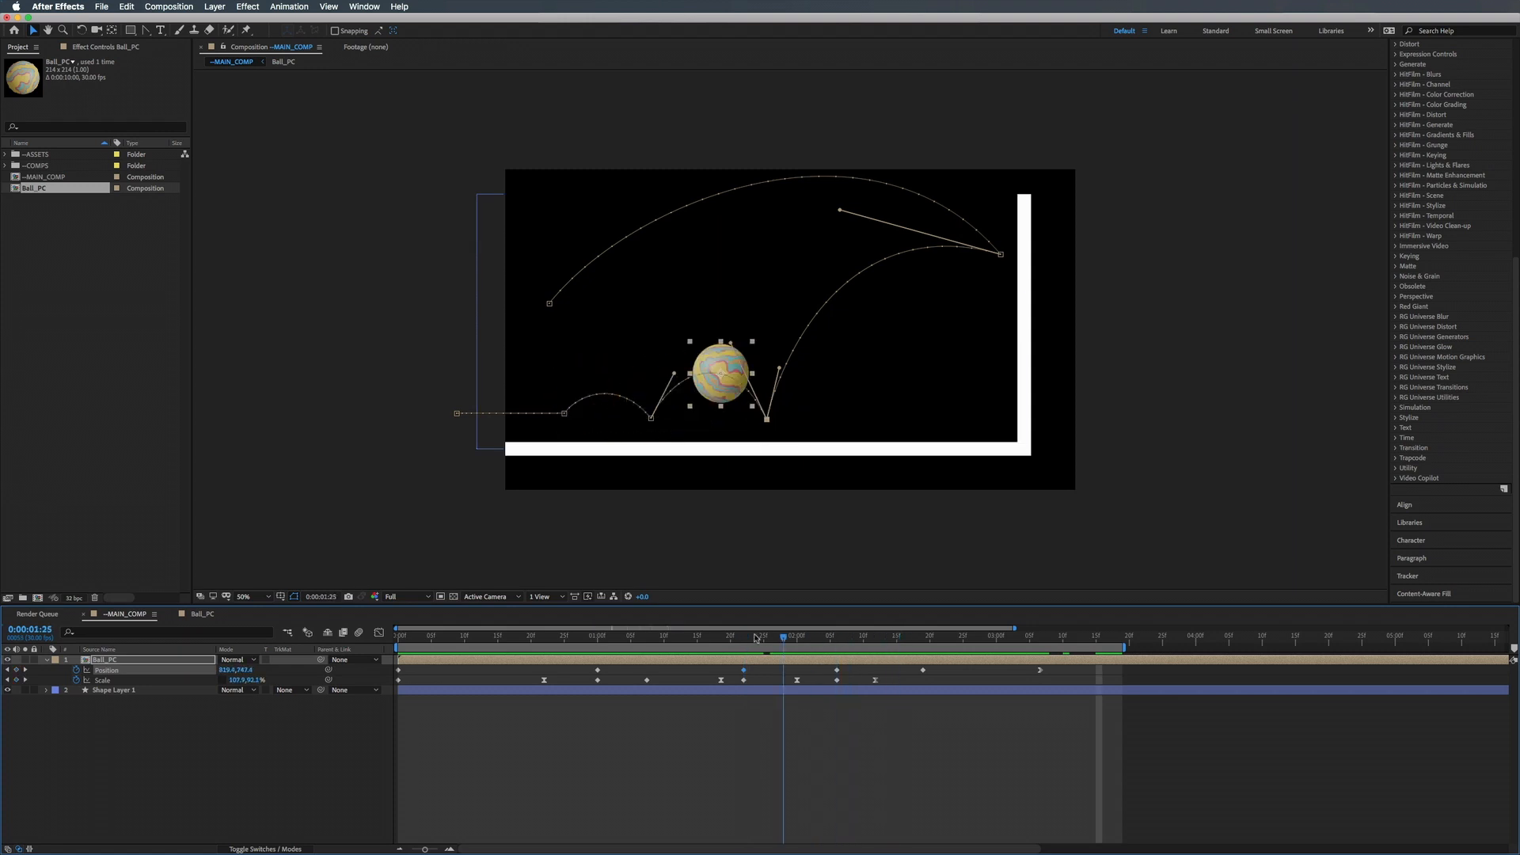
{"action": "left_click_drag", "start_coordinate": [461, 636], "coordinate": [396, 643]}
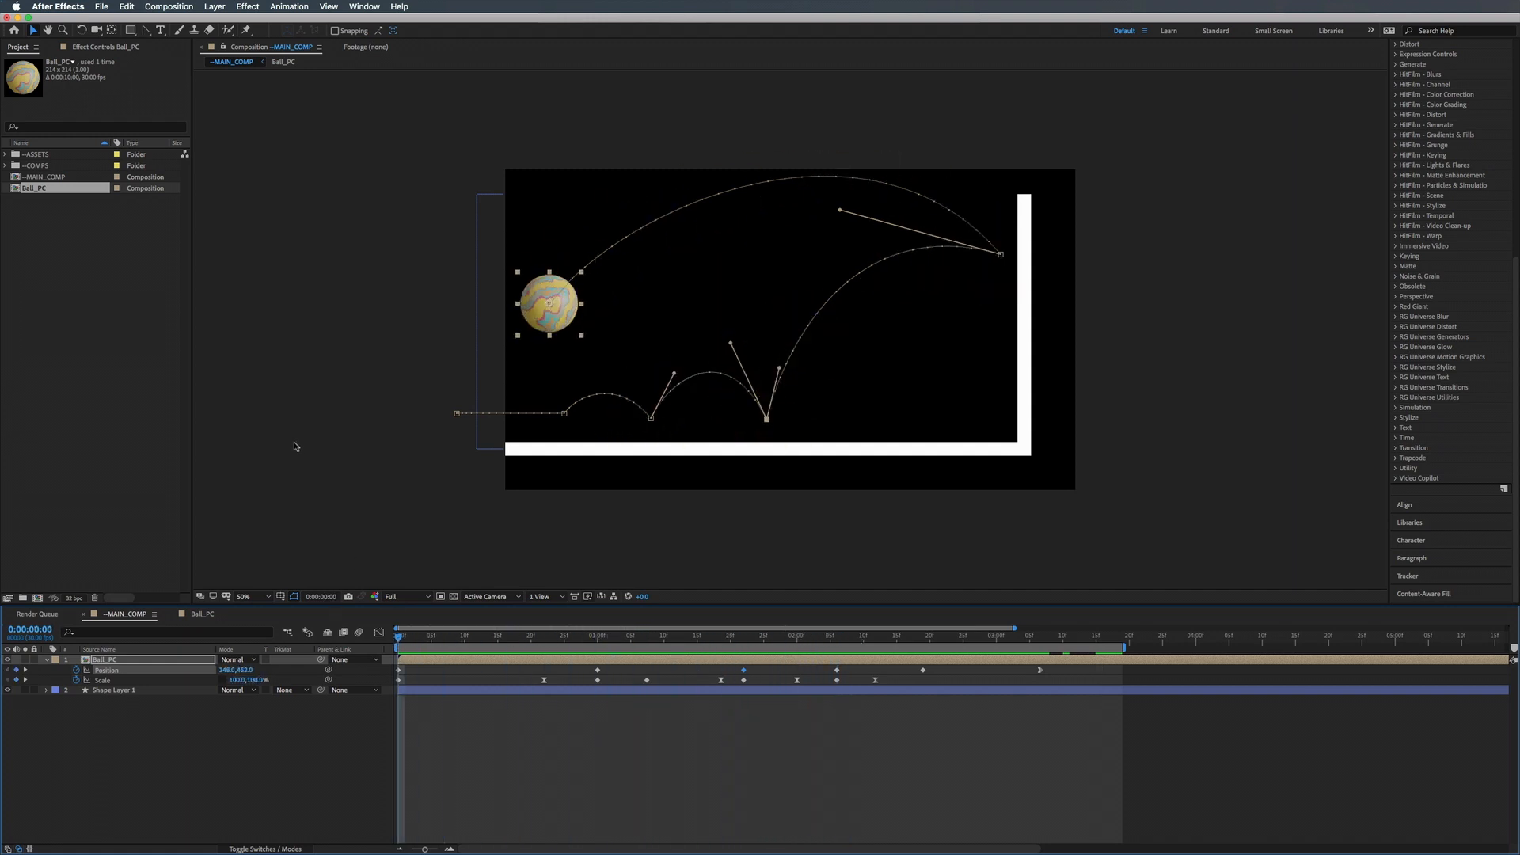
{"action": "key", "text": "space"}
Shift the ball slightly right at 2:19, to an X position of about 264, and preview the animation from the start.
{"action": "left_click_drag", "start_coordinate": [568, 434], "coordinate": [571, 434]}
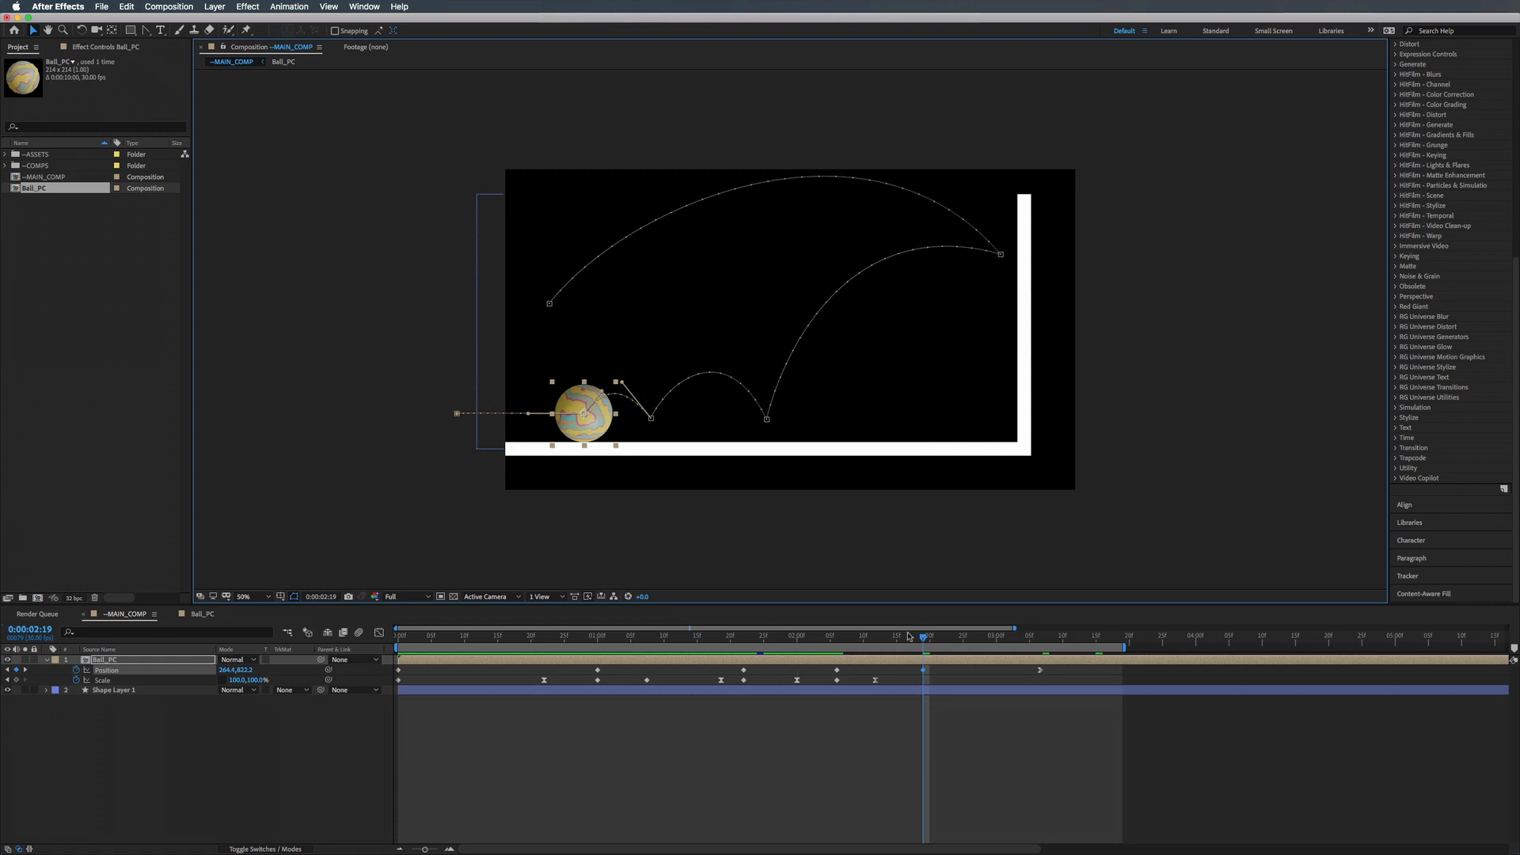
{"action": "left_click_drag", "start_coordinate": [920, 638], "coordinate": [357, 649]}
{"action": "key", "text": "space"}
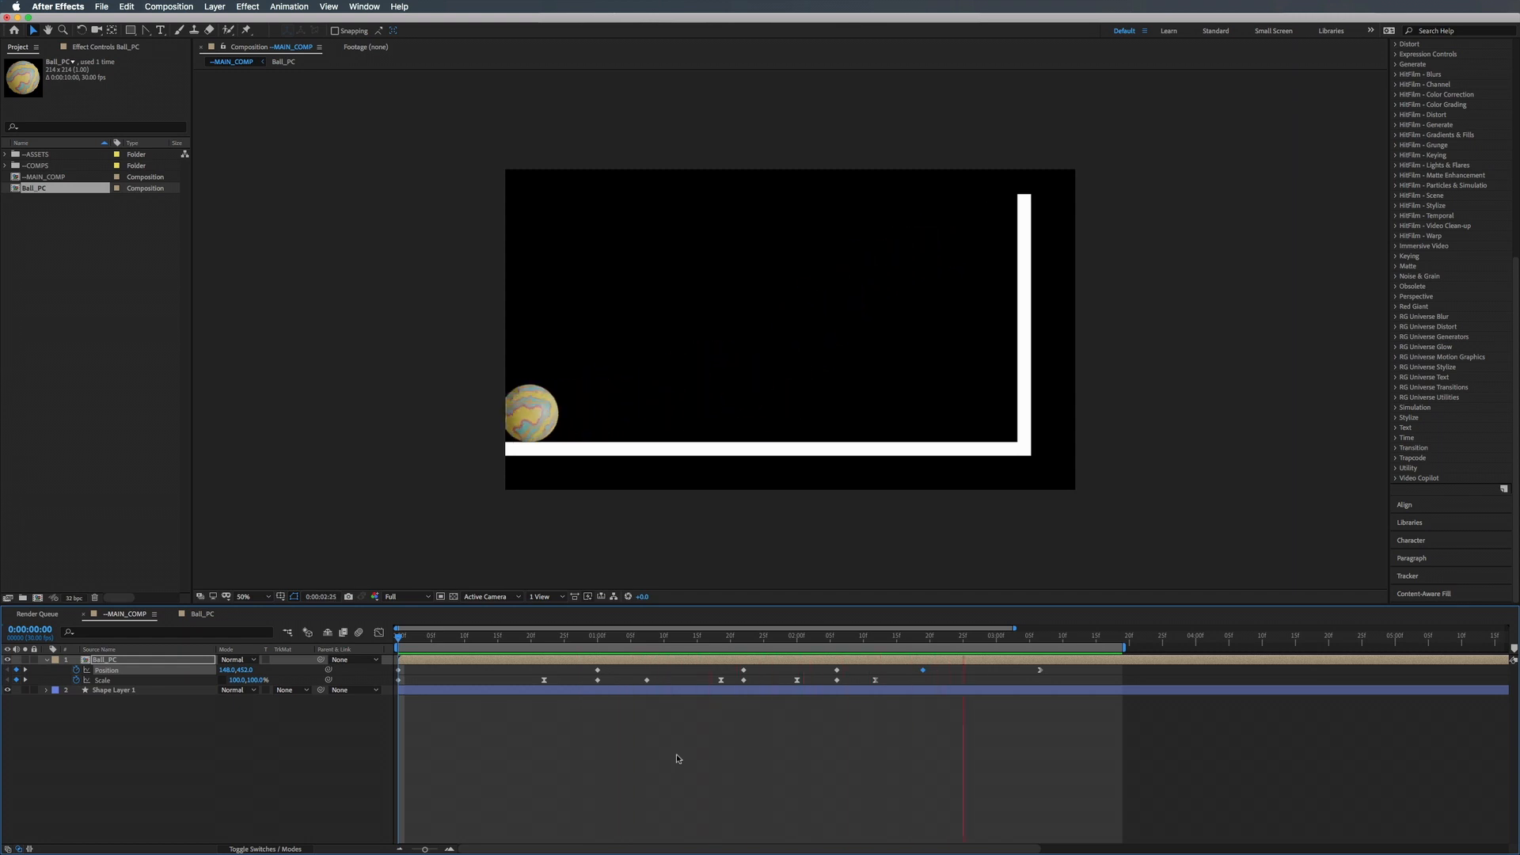
Delay the ball's final Position keyframe to about 3:12 so it rolls out more slowly, and preview the animation.
{"action": "key", "text": "space"}
{"action": "left_click", "coordinate": [928, 639]}
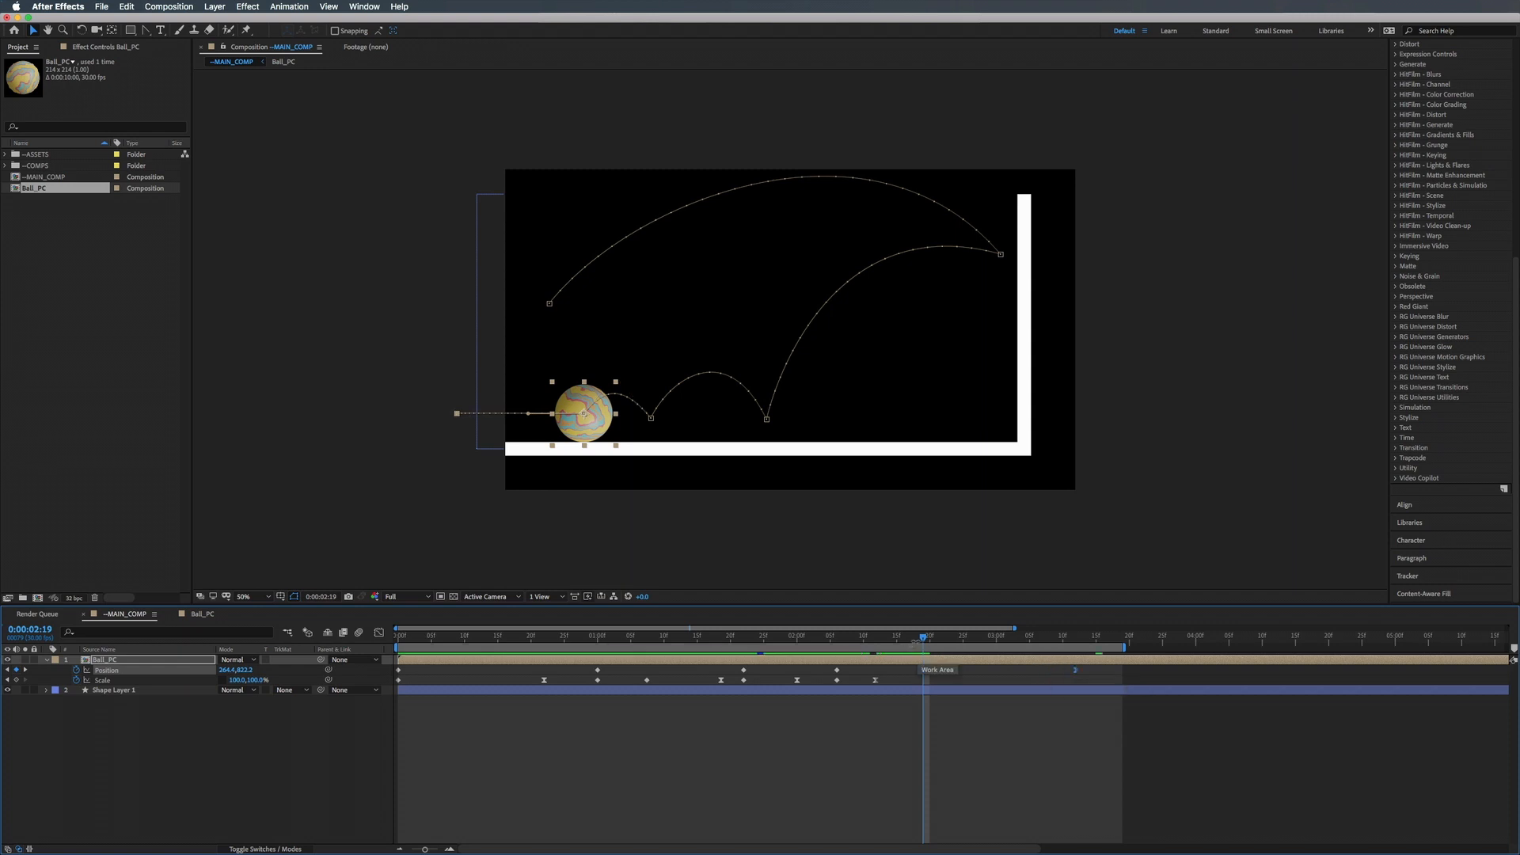
{"action": "key", "text": "space"}
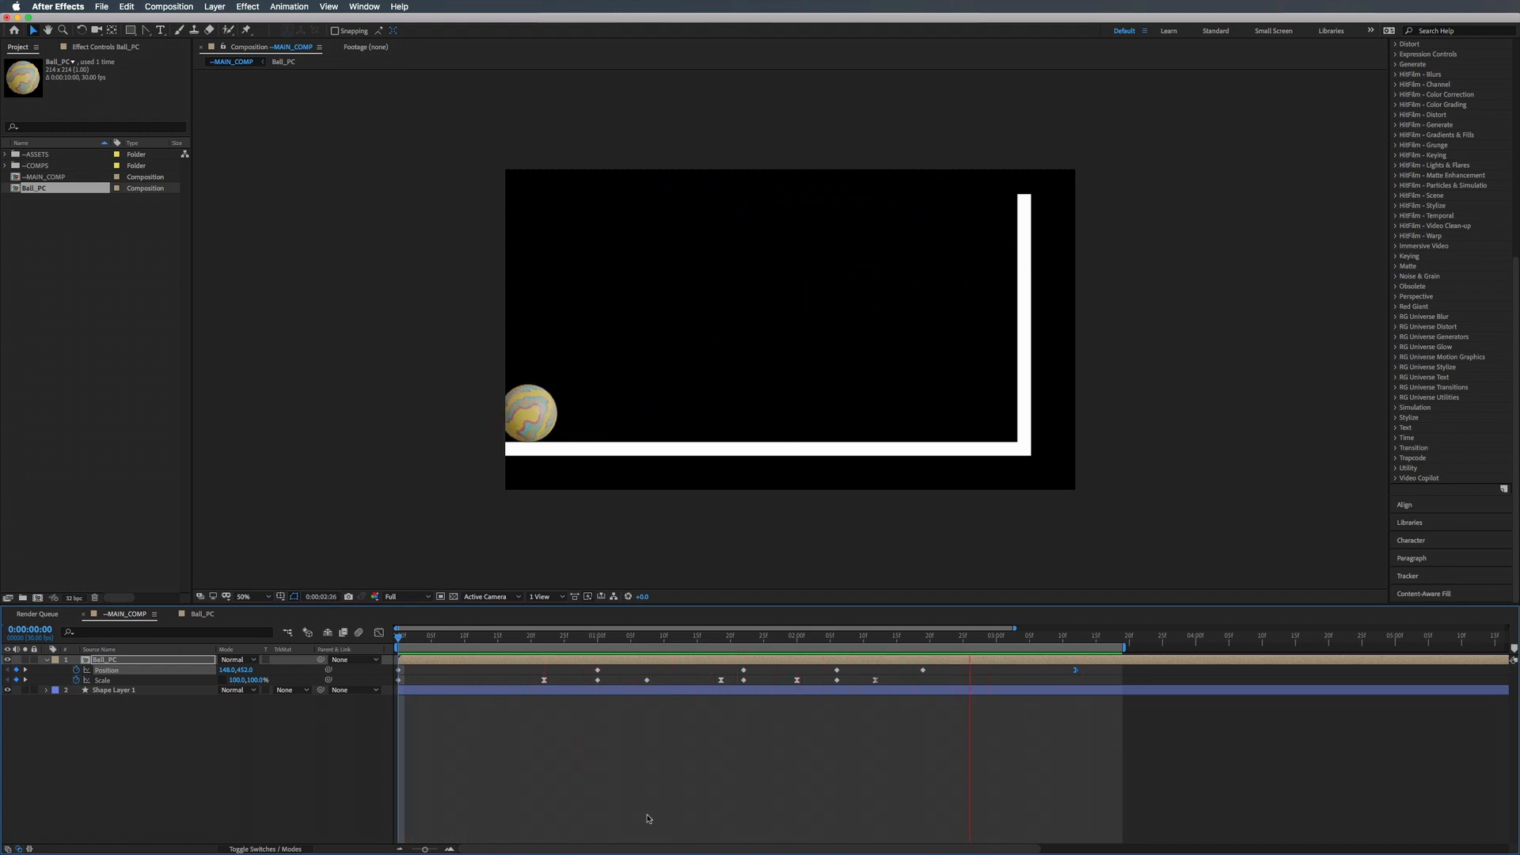
{"action": "key", "text": "space"}
Shift the last two Position keyframes three frames earlier, to 2:16 and about 3:09, and preview the animation from the start.
{"action": "left_click_drag", "start_coordinate": [1085, 668], "coordinate": [388, 651]}
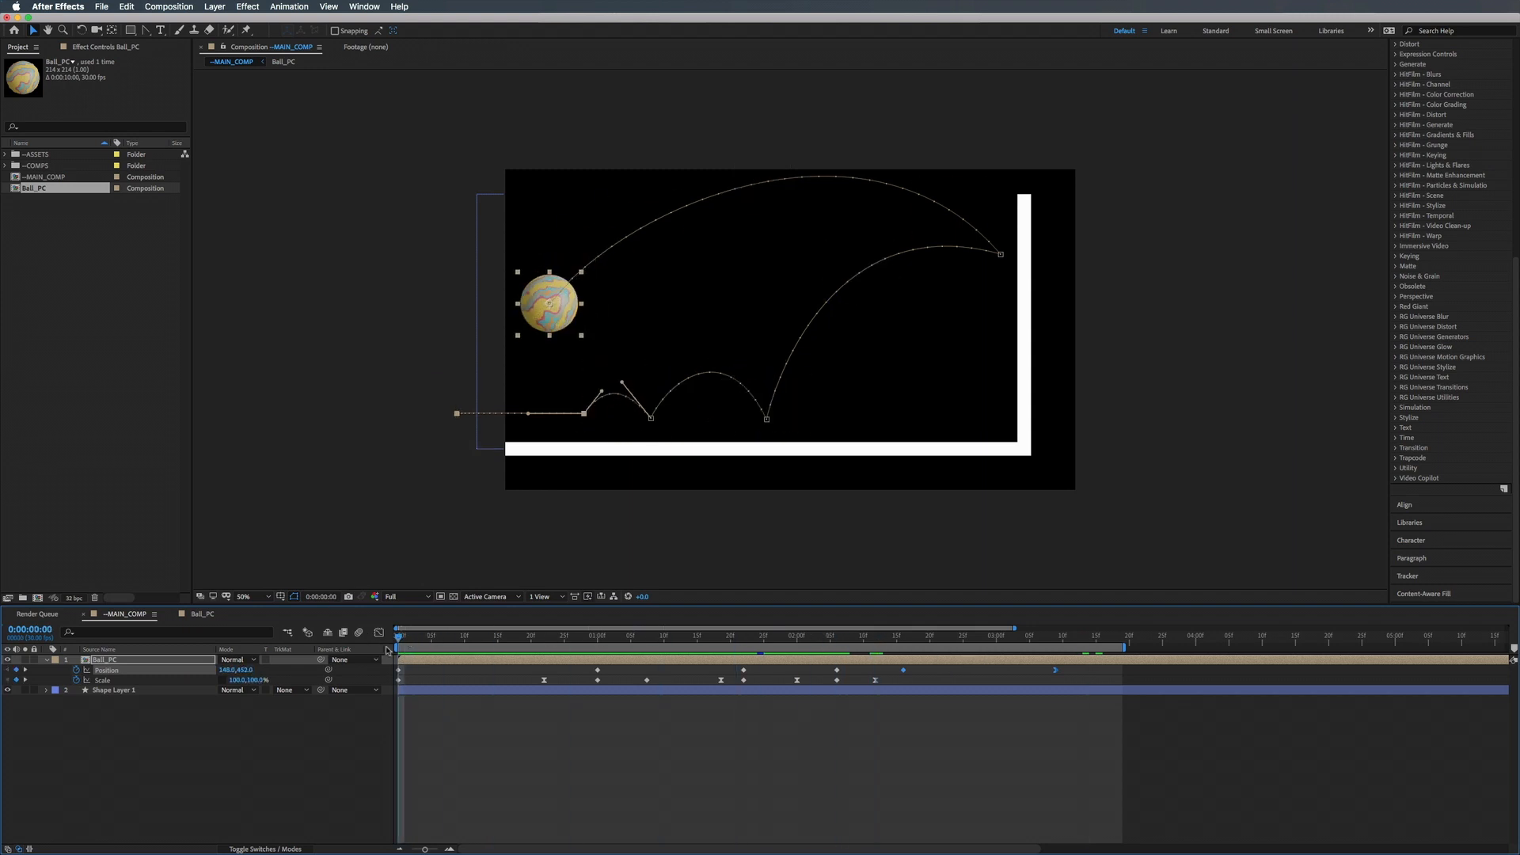
{"action": "key", "text": "space"}
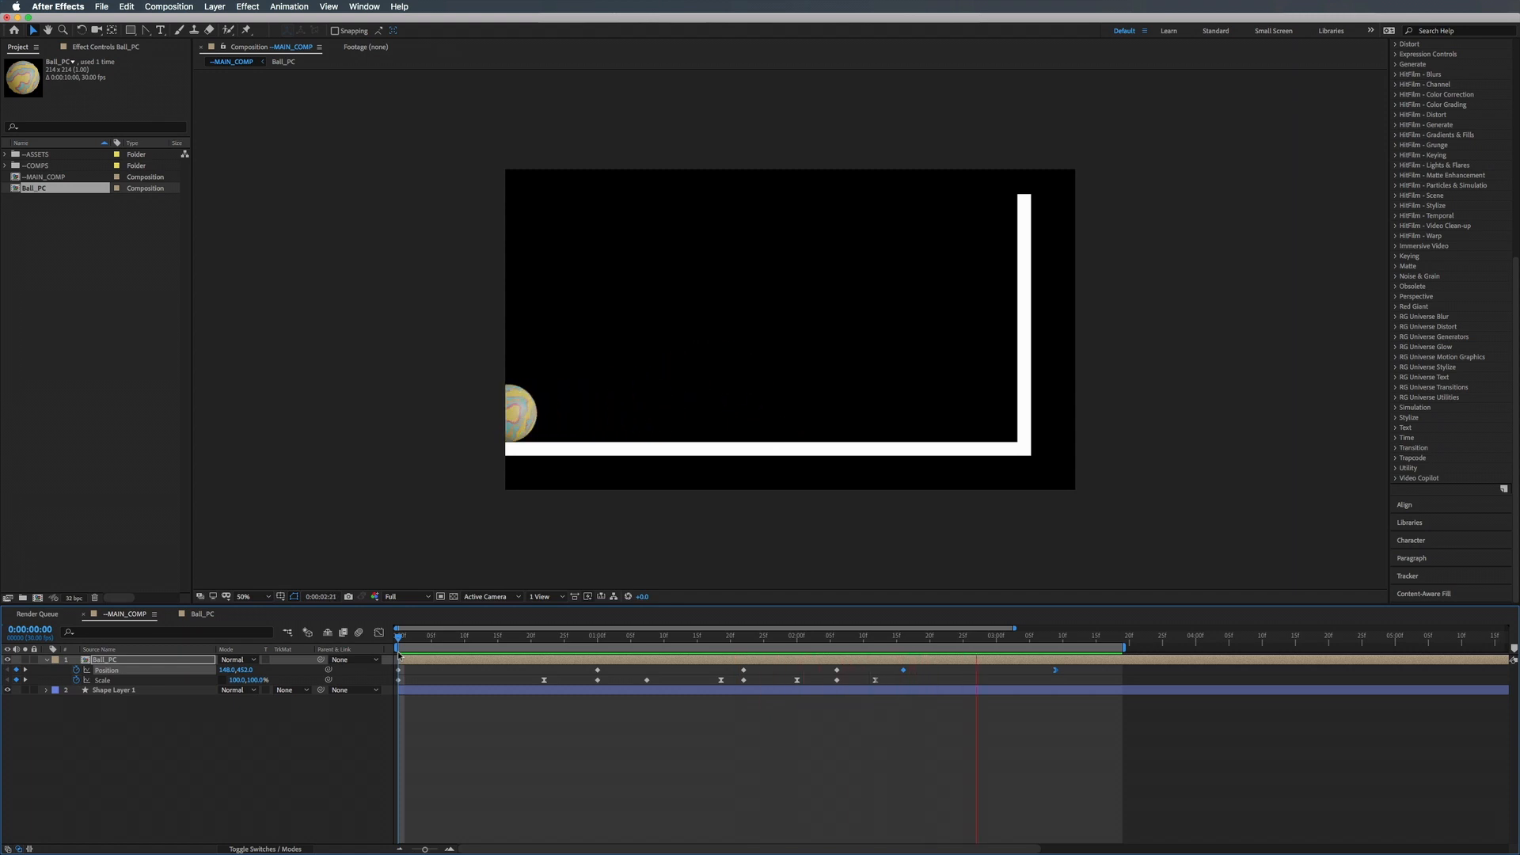
{"action": "key", "text": "space"}
{"action": "left_click_drag", "start_coordinate": [705, 640], "coordinate": [398, 637]}
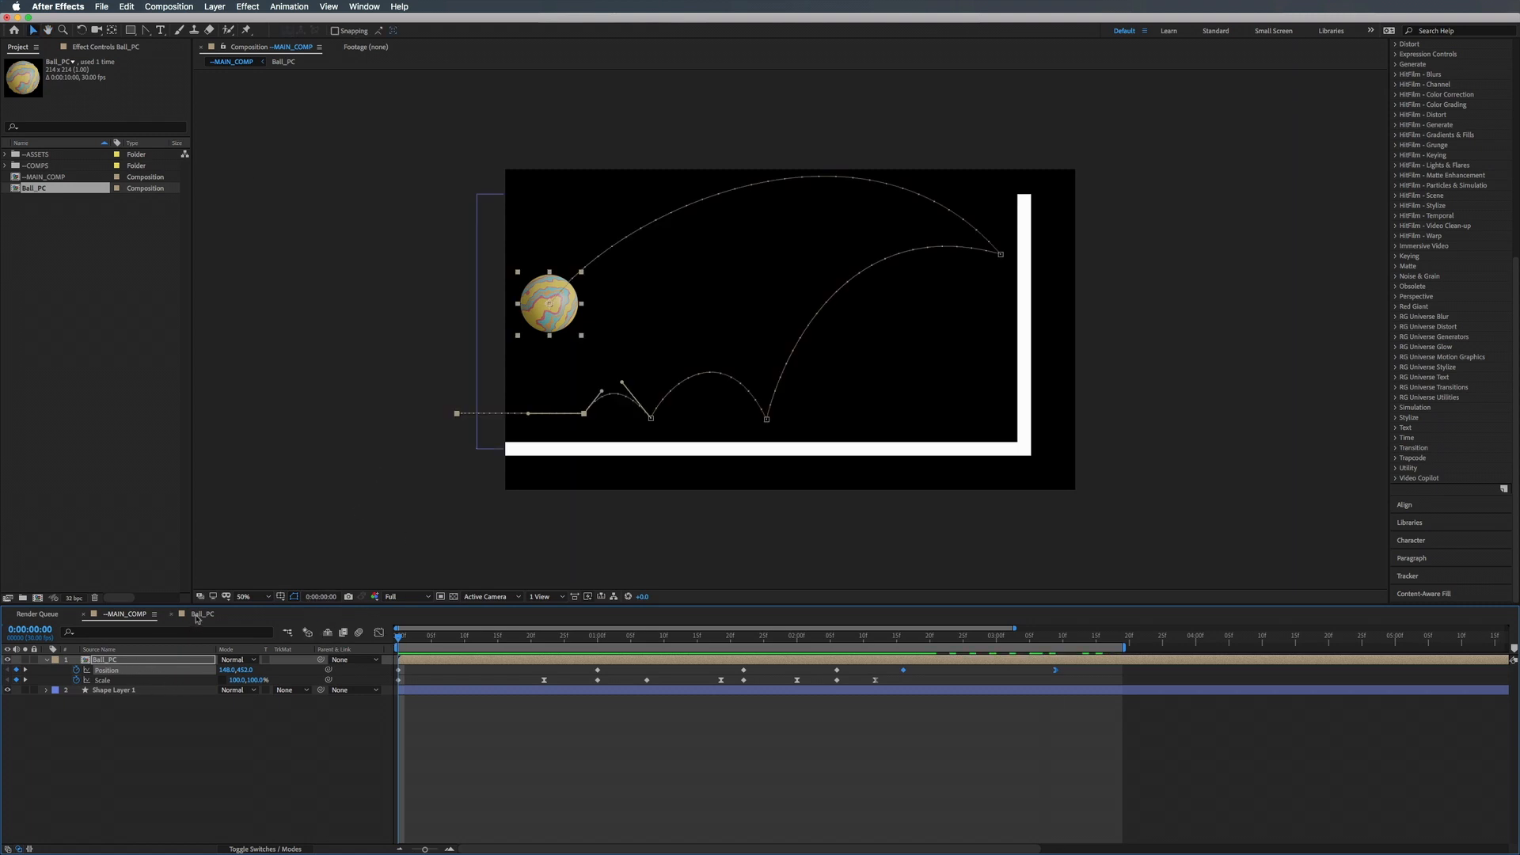
Open the Ball_PC composition, enable motion blur for the Ball.png layer and the composition, and preview the spinning ball.
{"action": "left_click", "coordinate": [198, 616]}
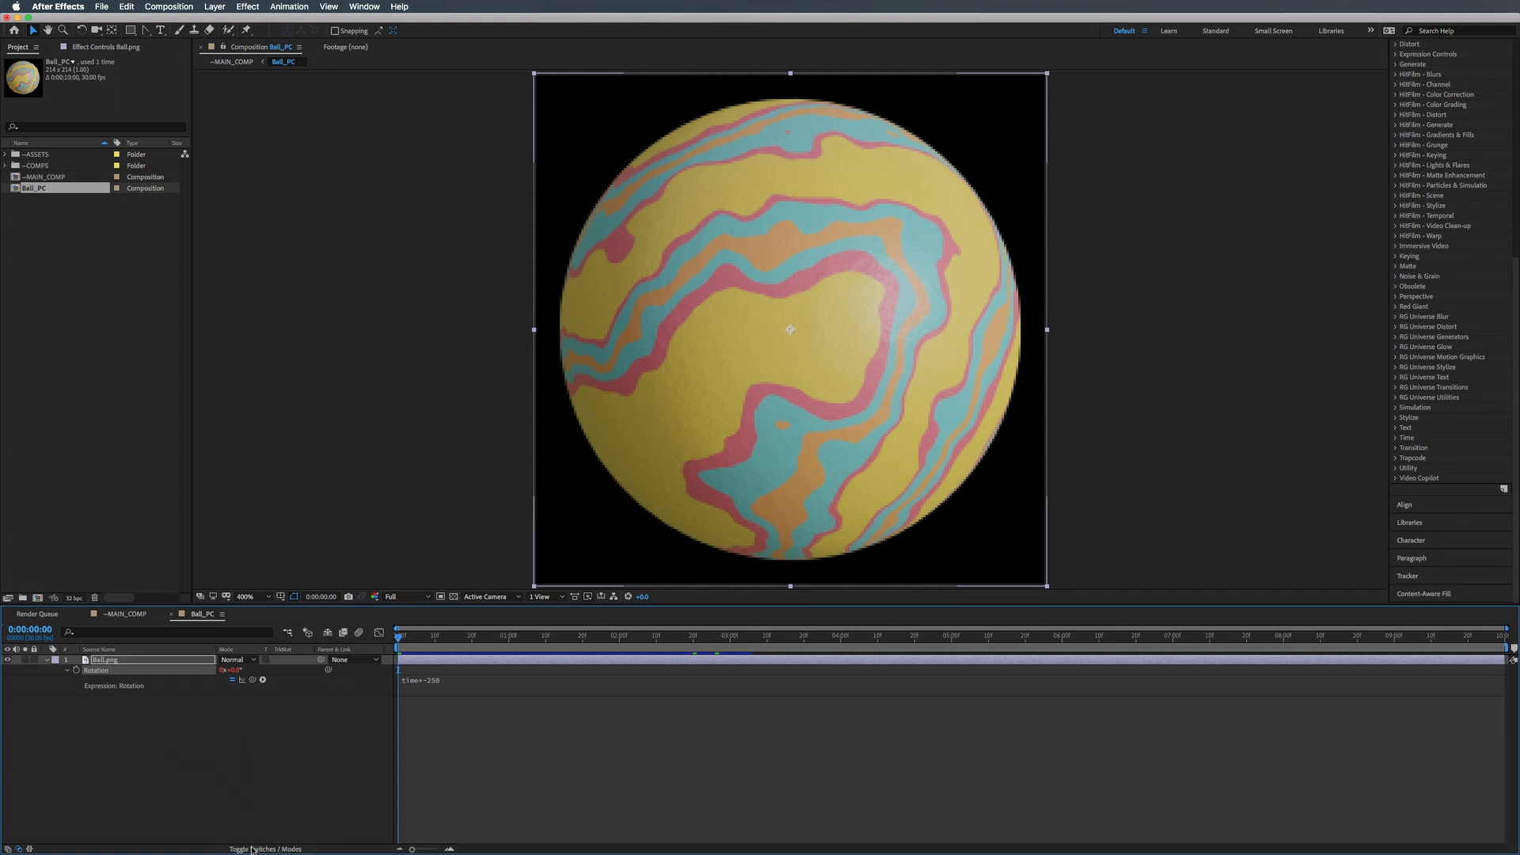
{"action": "left_click", "coordinate": [251, 849]}
{"action": "left_click", "coordinate": [255, 849]}
{"action": "left_click", "coordinate": [255, 850]}
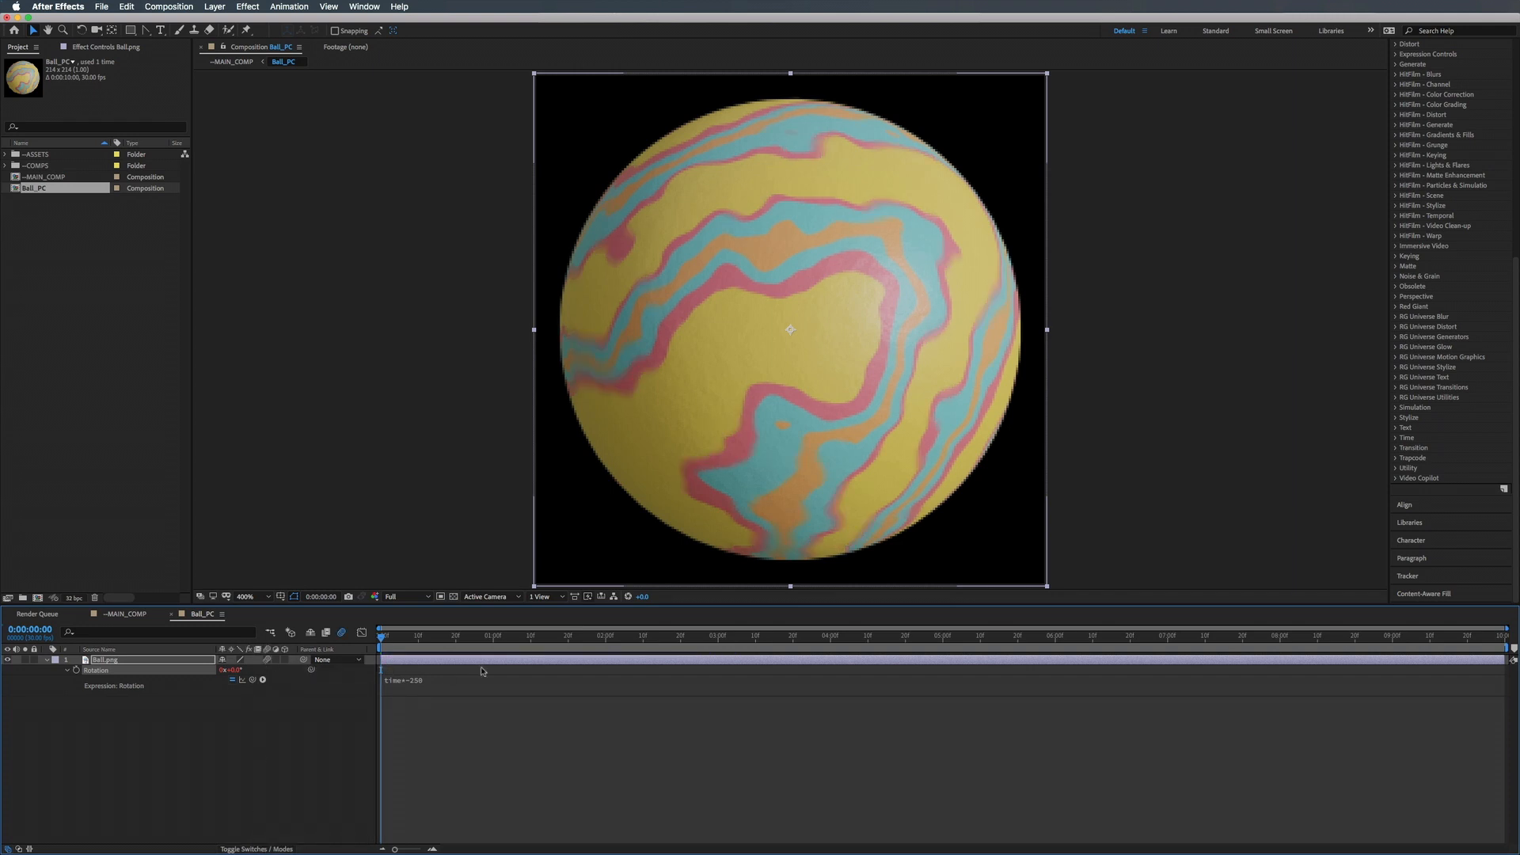
{"action": "key", "text": "space"}
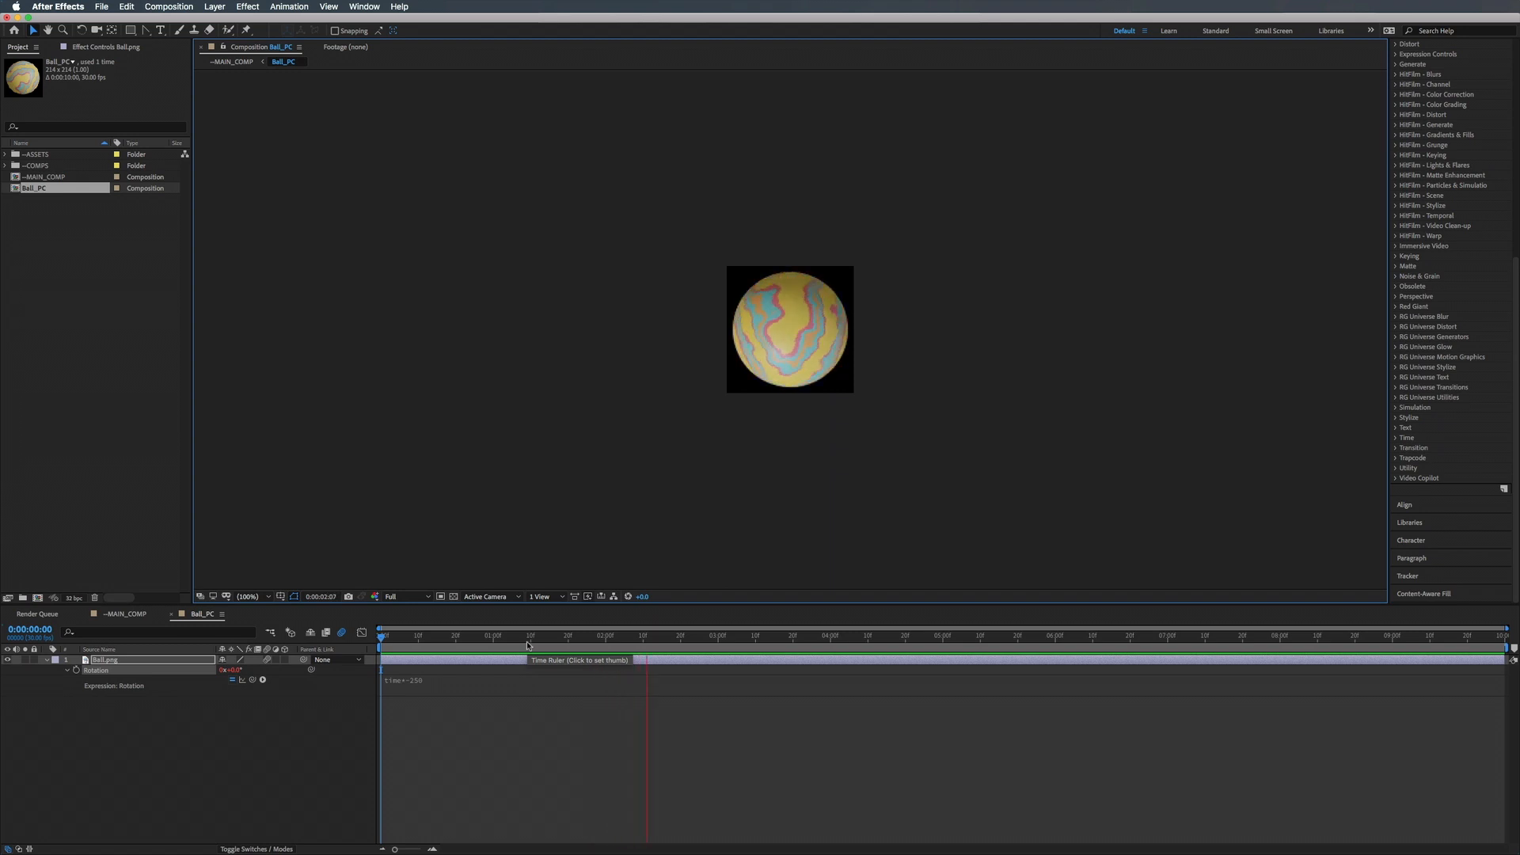
{"action": "key", "text": "space"}
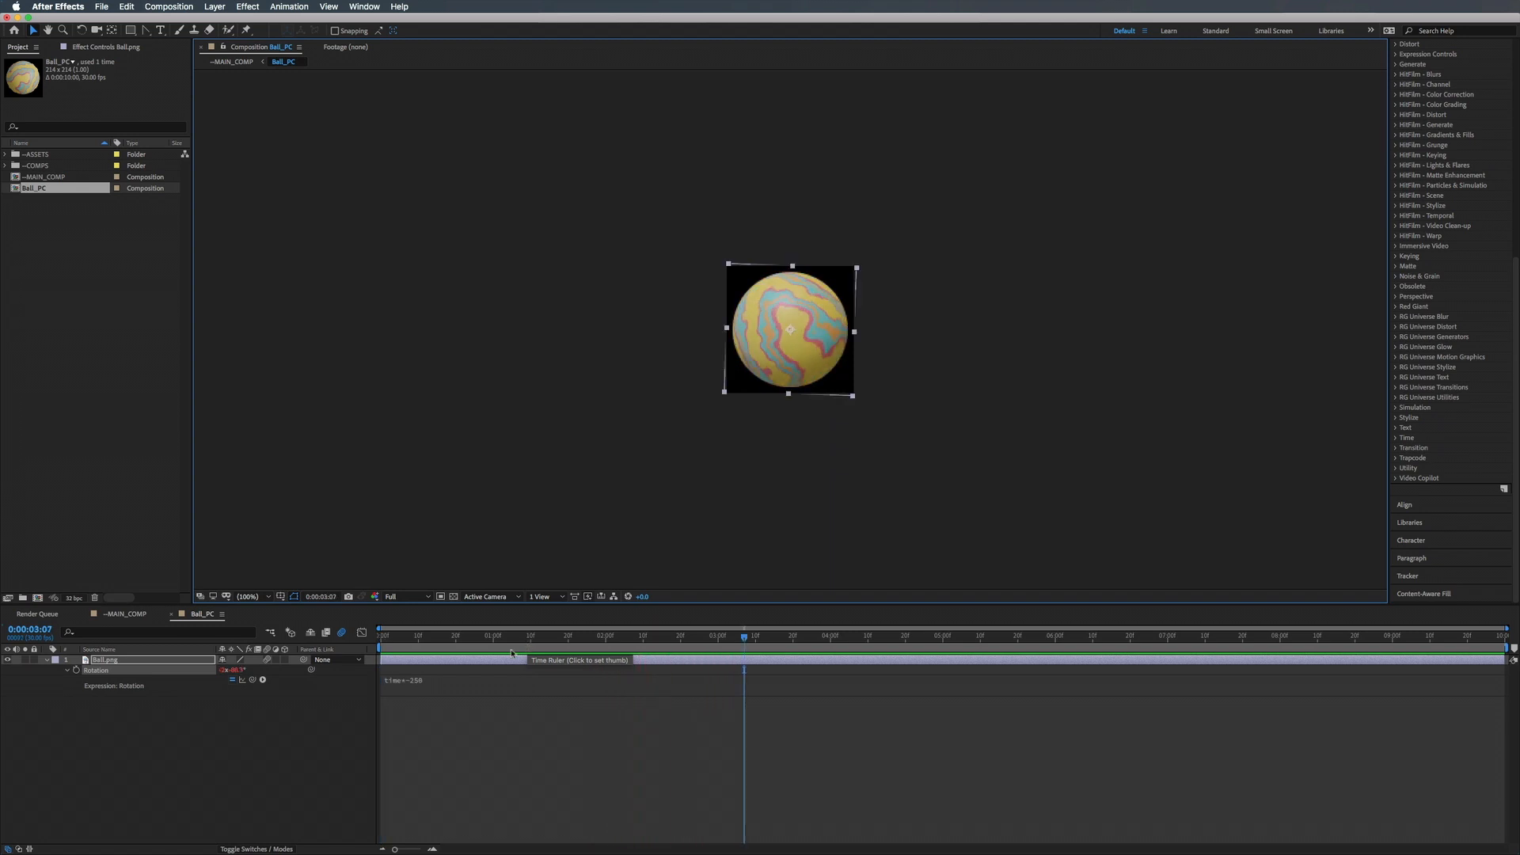
Return to the ~MAIN_COMP composition, enable motion blur on the Ball_PC layer, and preview from the start.
{"action": "left_click", "coordinate": [127, 614]}
{"action": "left_click", "coordinate": [431, 637]}
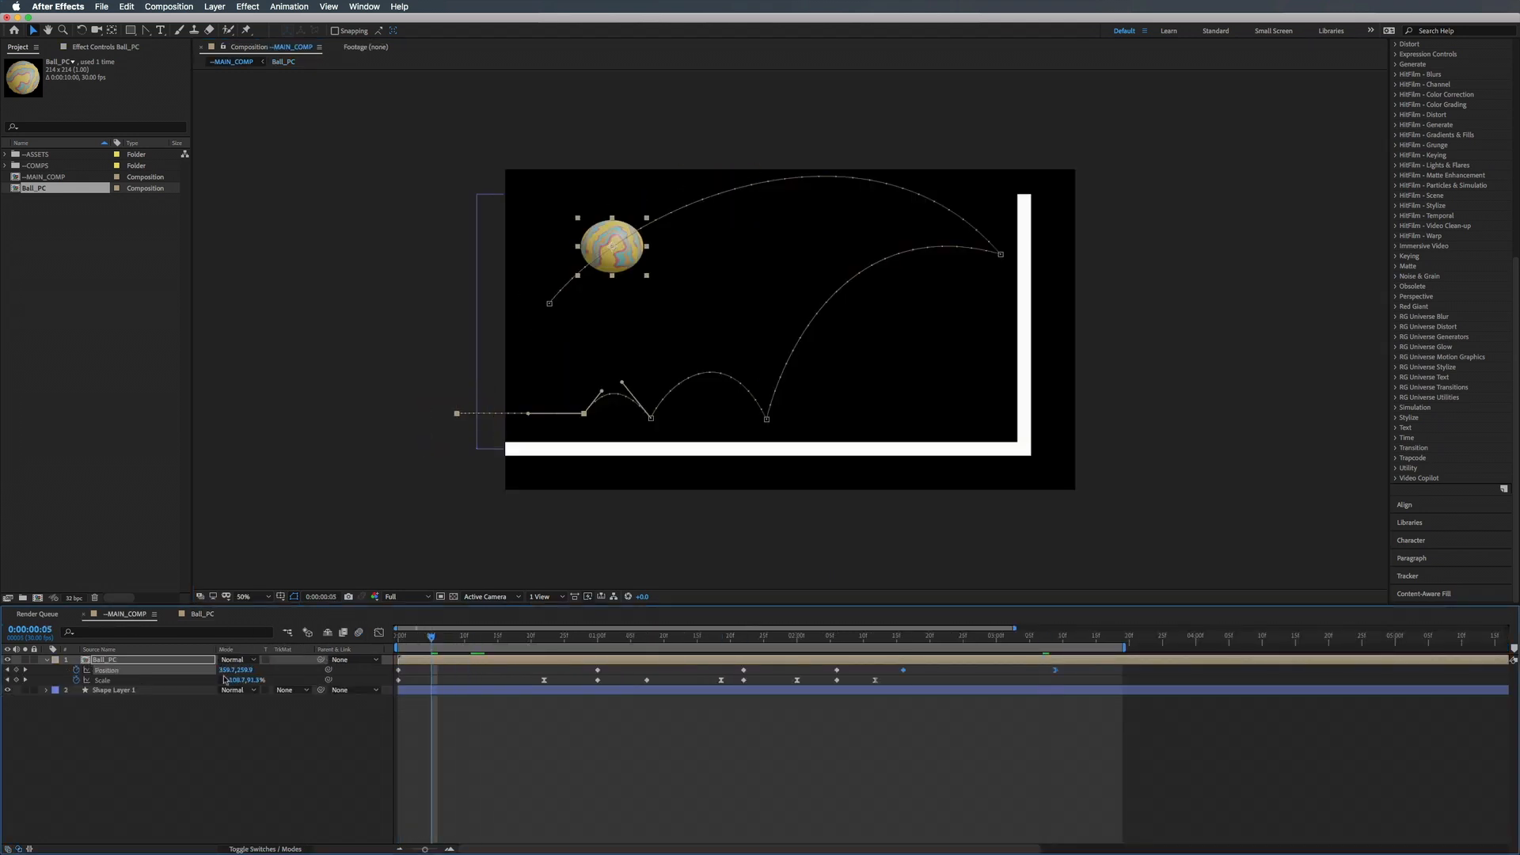
{"action": "left_click", "coordinate": [182, 660]}
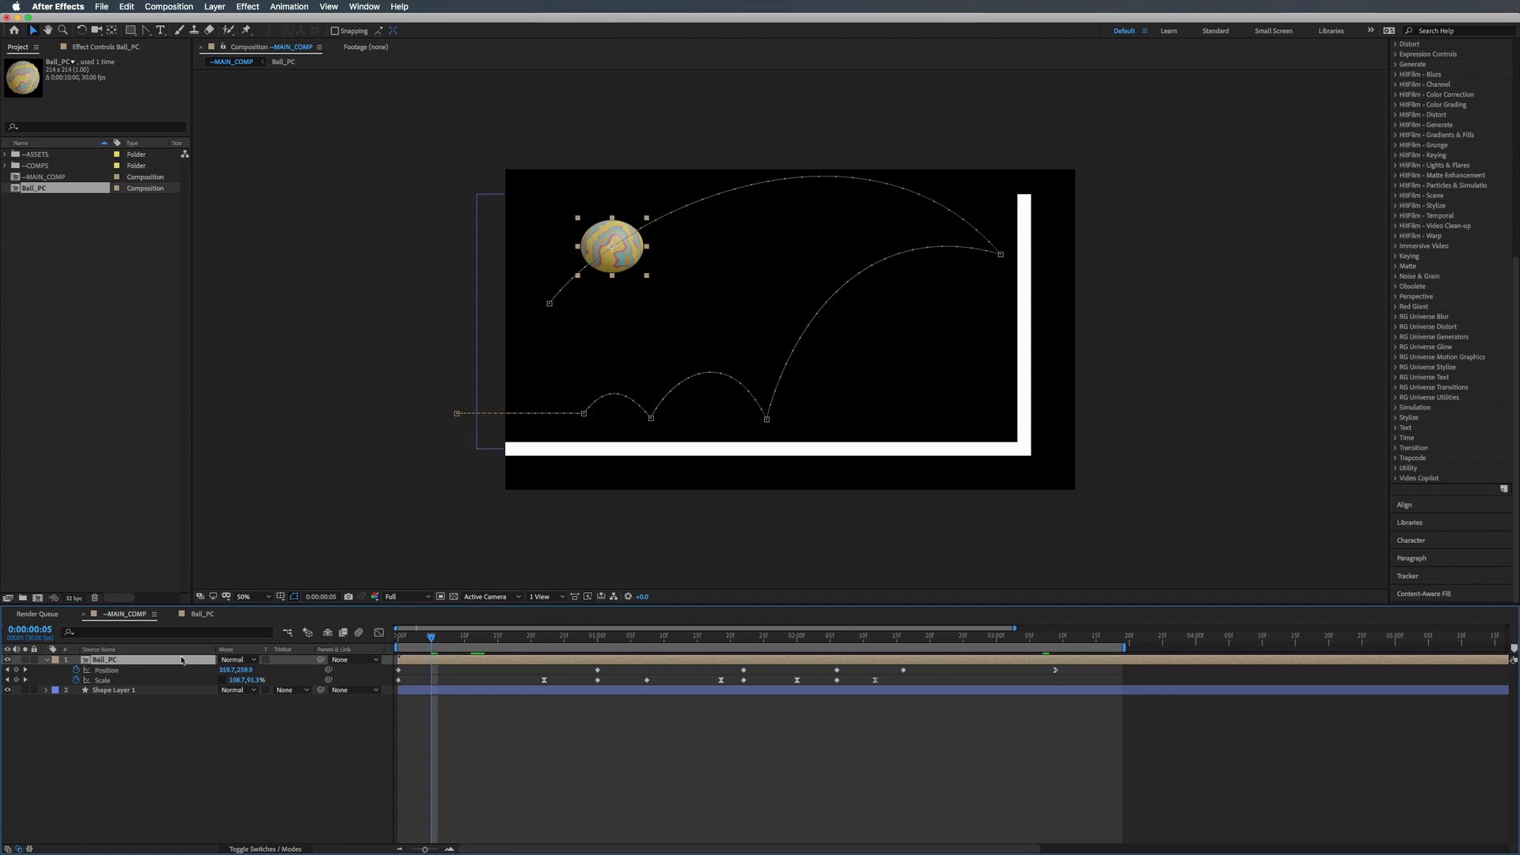
{"action": "left_click", "coordinate": [253, 848]}
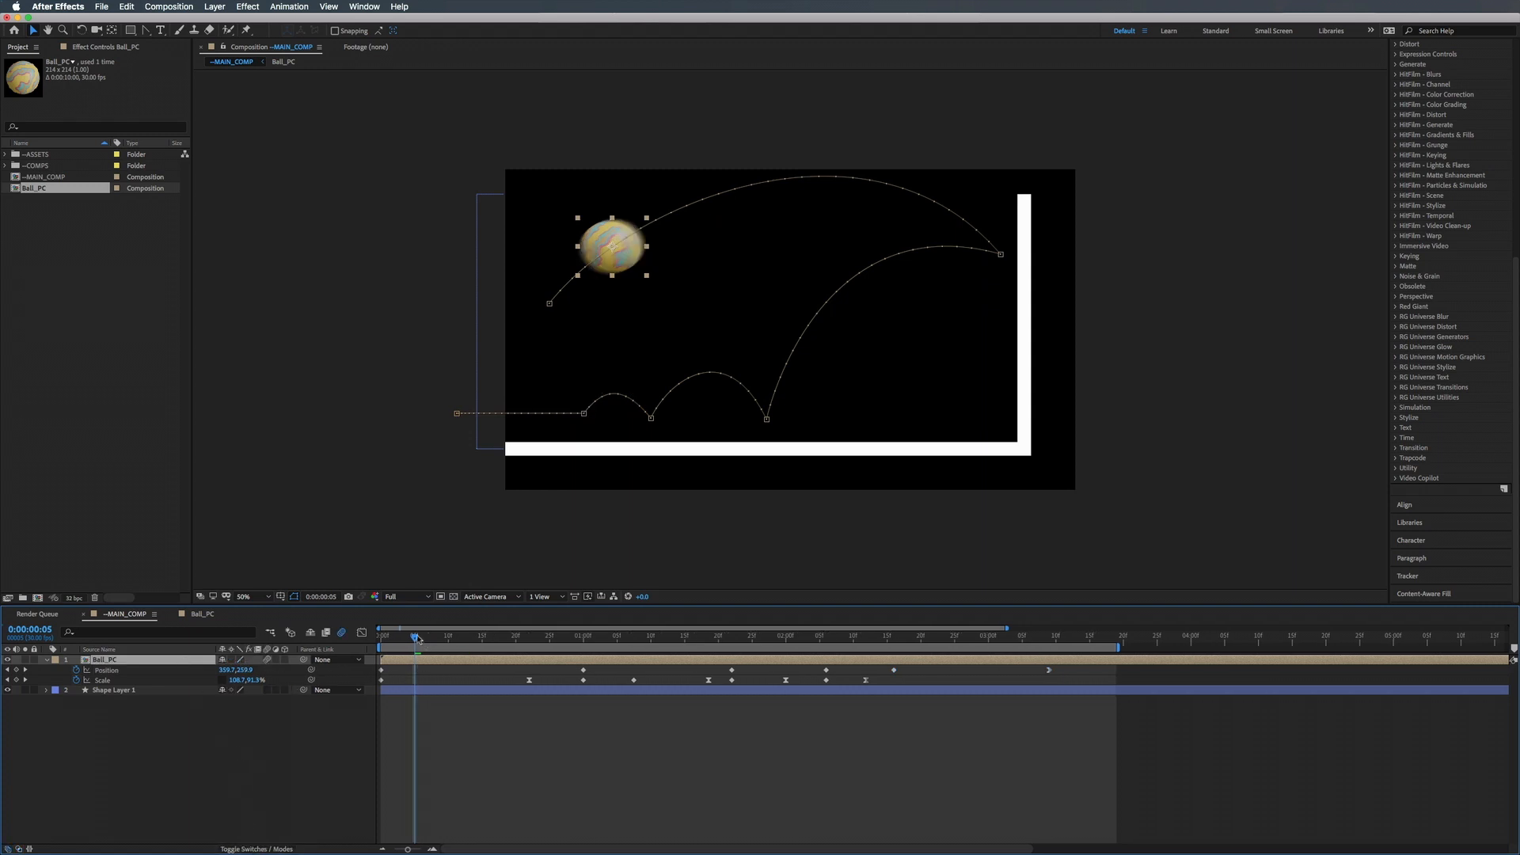
{"action": "left_click_drag", "start_coordinate": [418, 638], "coordinate": [325, 637]}
{"action": "key", "text": "space"}
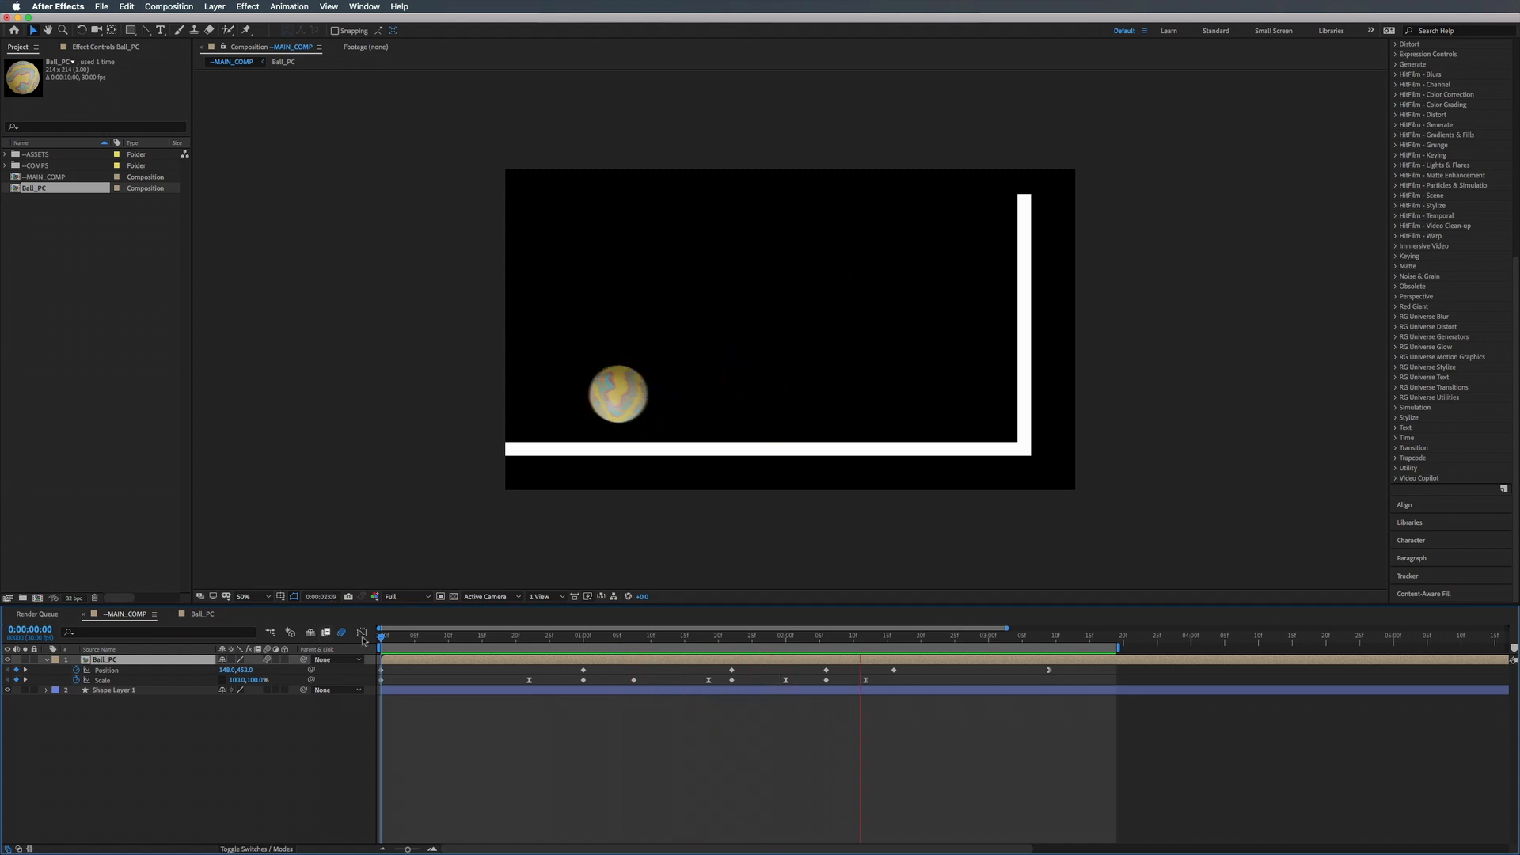
Nudge the ball slightly down at the 1:22, 2:06 and 2:16 Position keyframes so it sits closer to the floor.
{"action": "left_click", "coordinate": [609, 659]}
{"action": "left_click", "coordinate": [738, 635]}
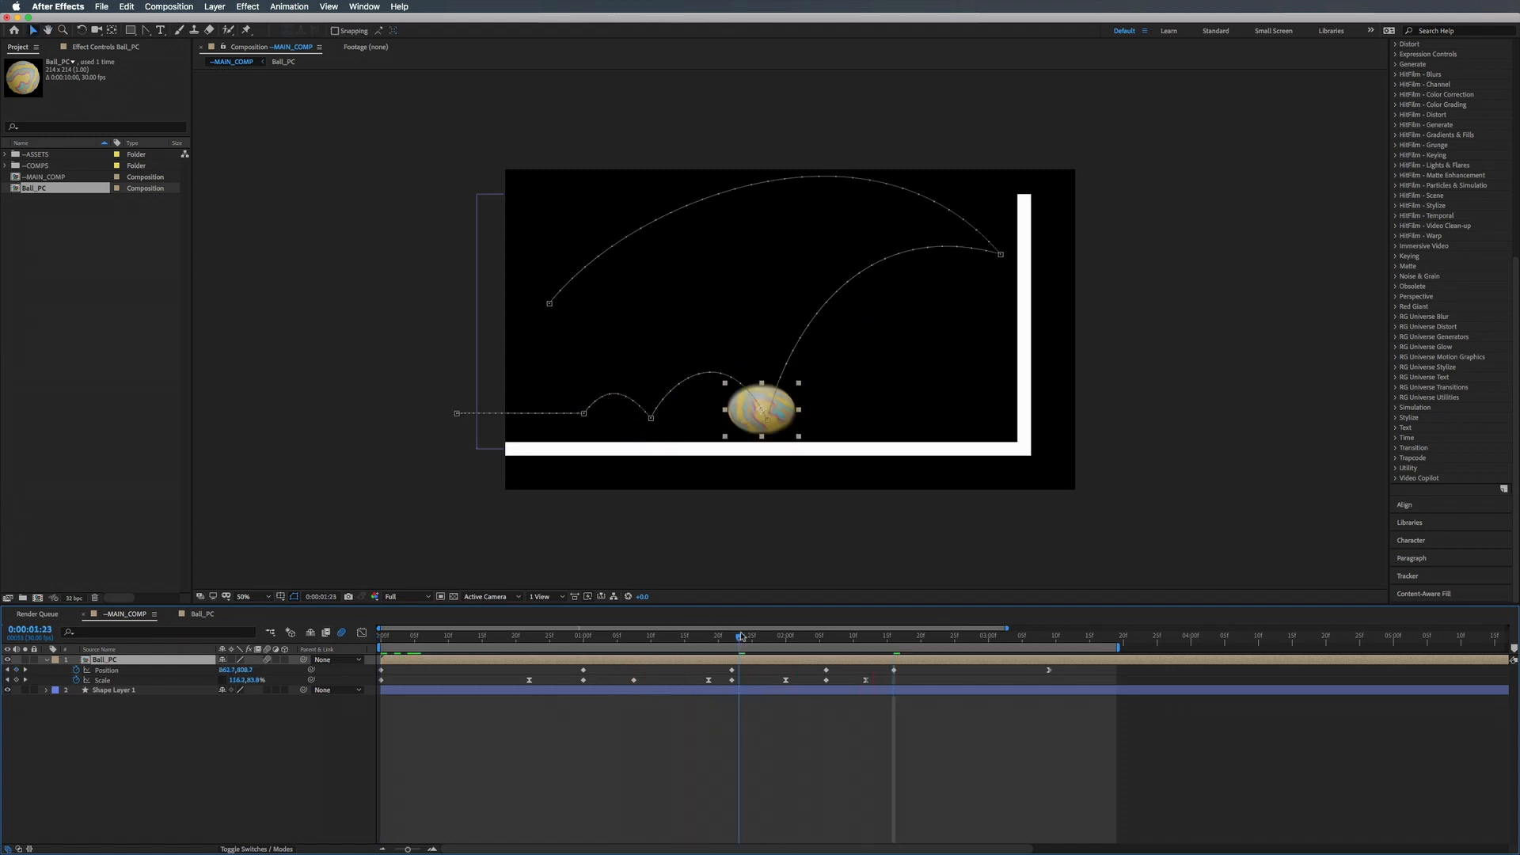
{"action": "left_click_drag", "start_coordinate": [741, 635], "coordinate": [735, 637]}
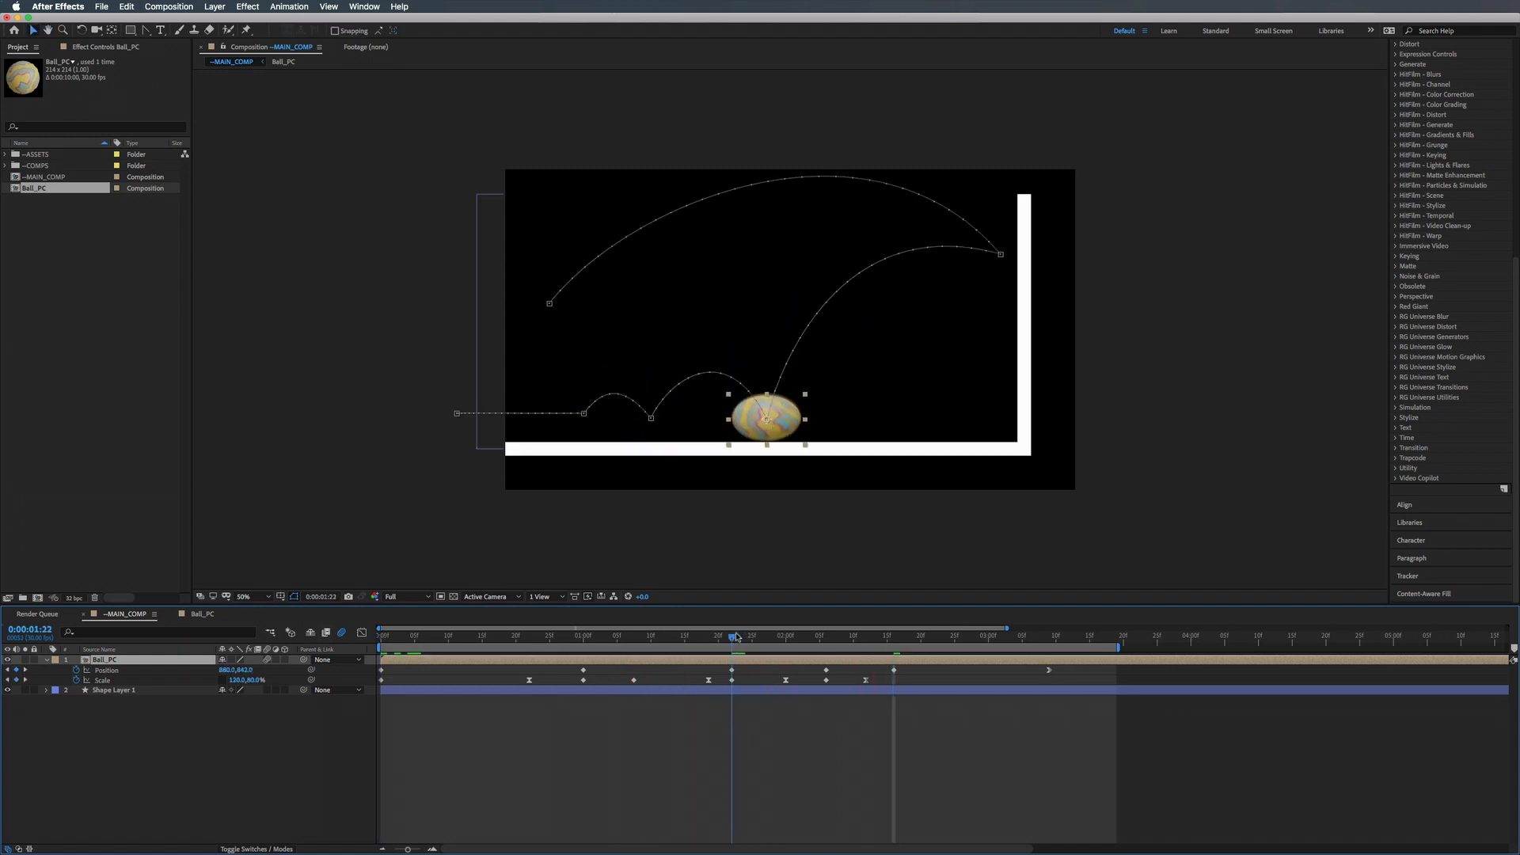
{"action": "left_click", "coordinate": [780, 426]}
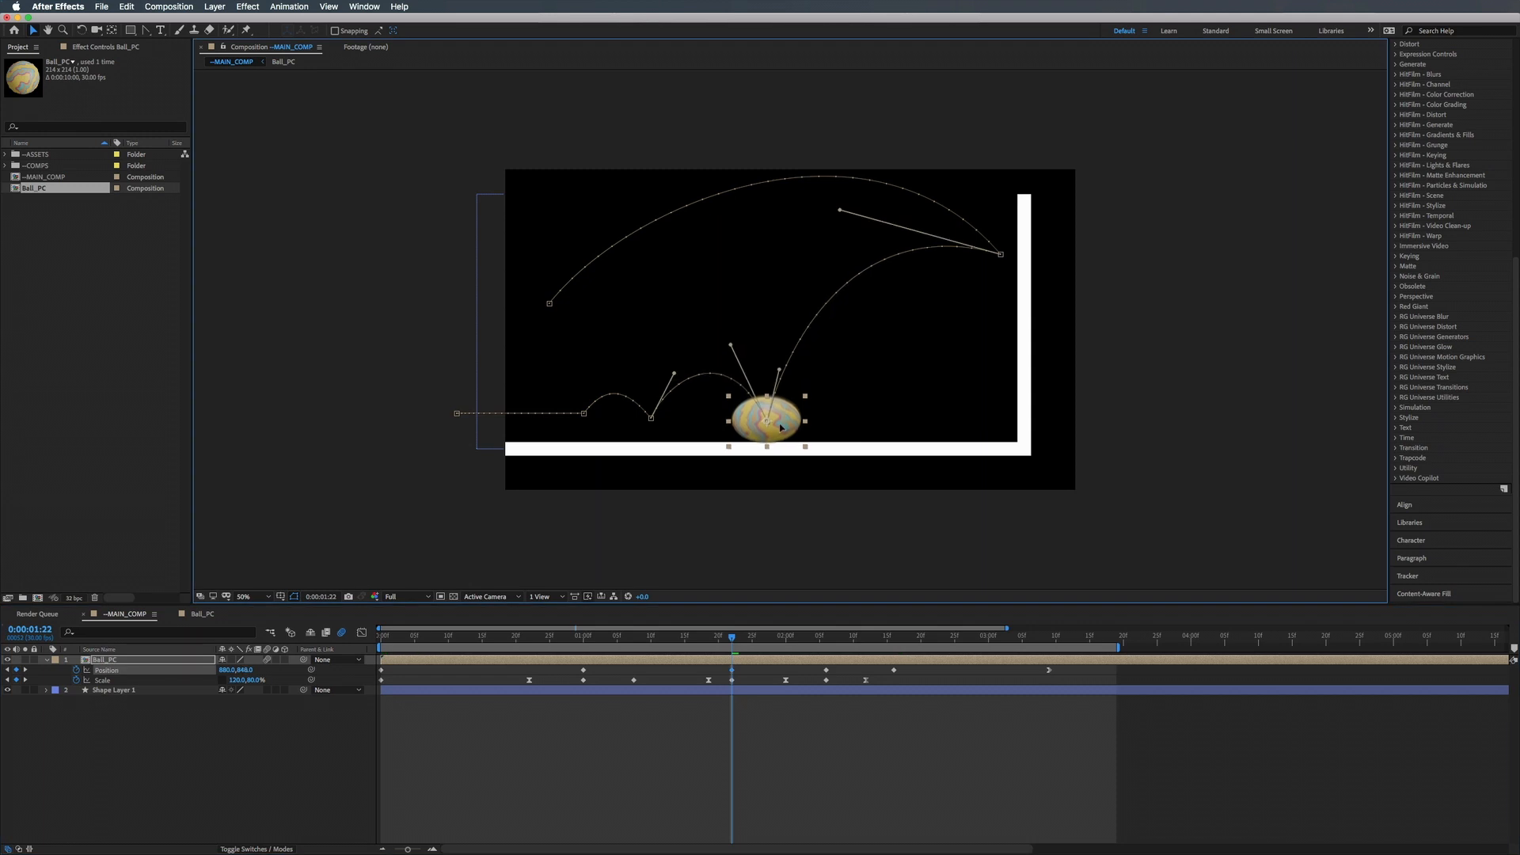
{"action": "left_click_drag", "start_coordinate": [792, 643], "coordinate": [820, 638]}
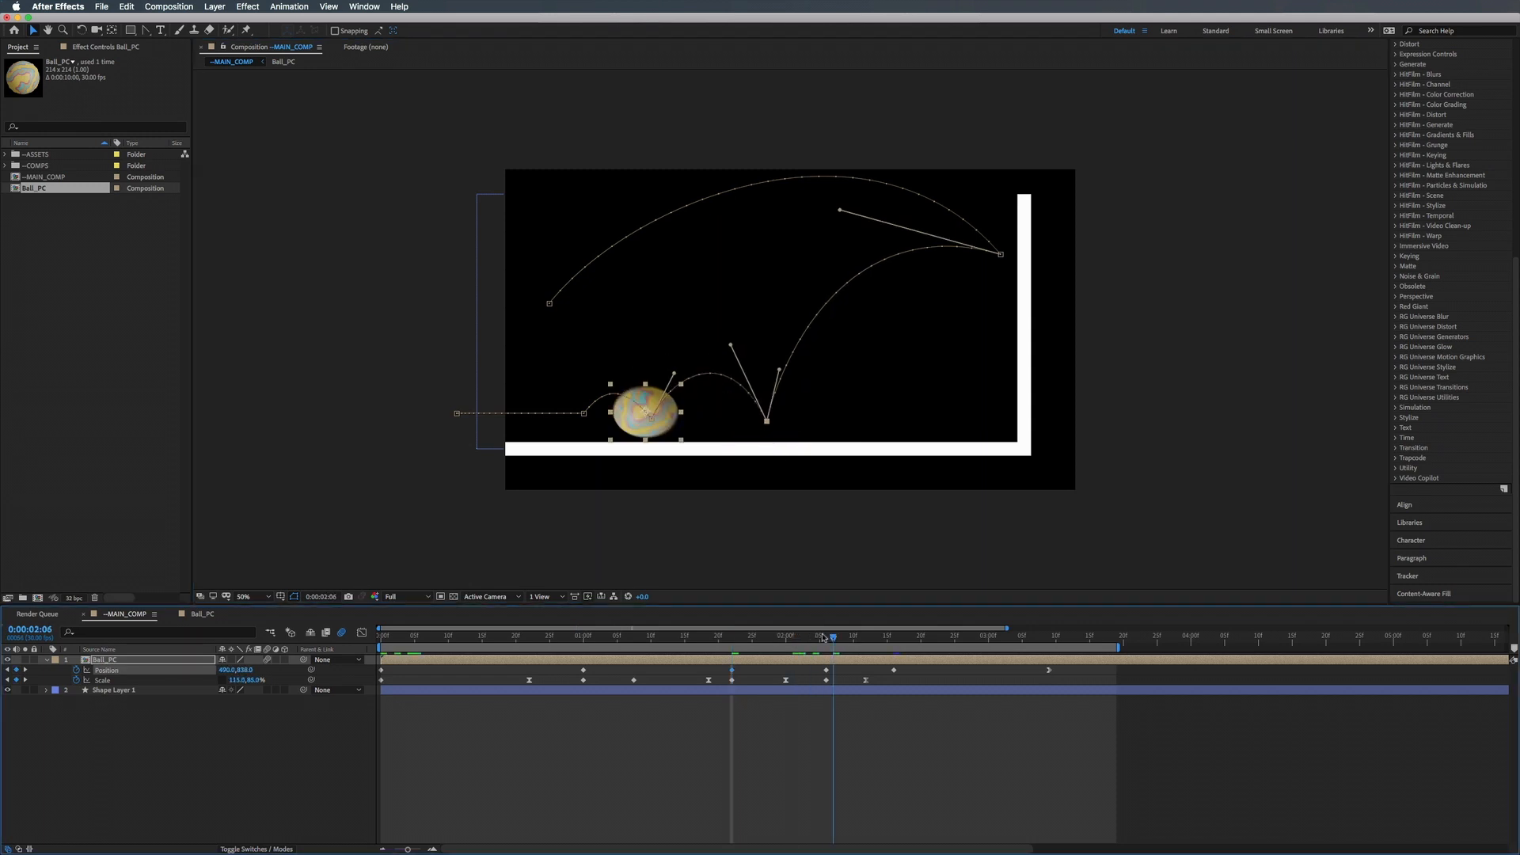
{"action": "left_click", "coordinate": [667, 433]}
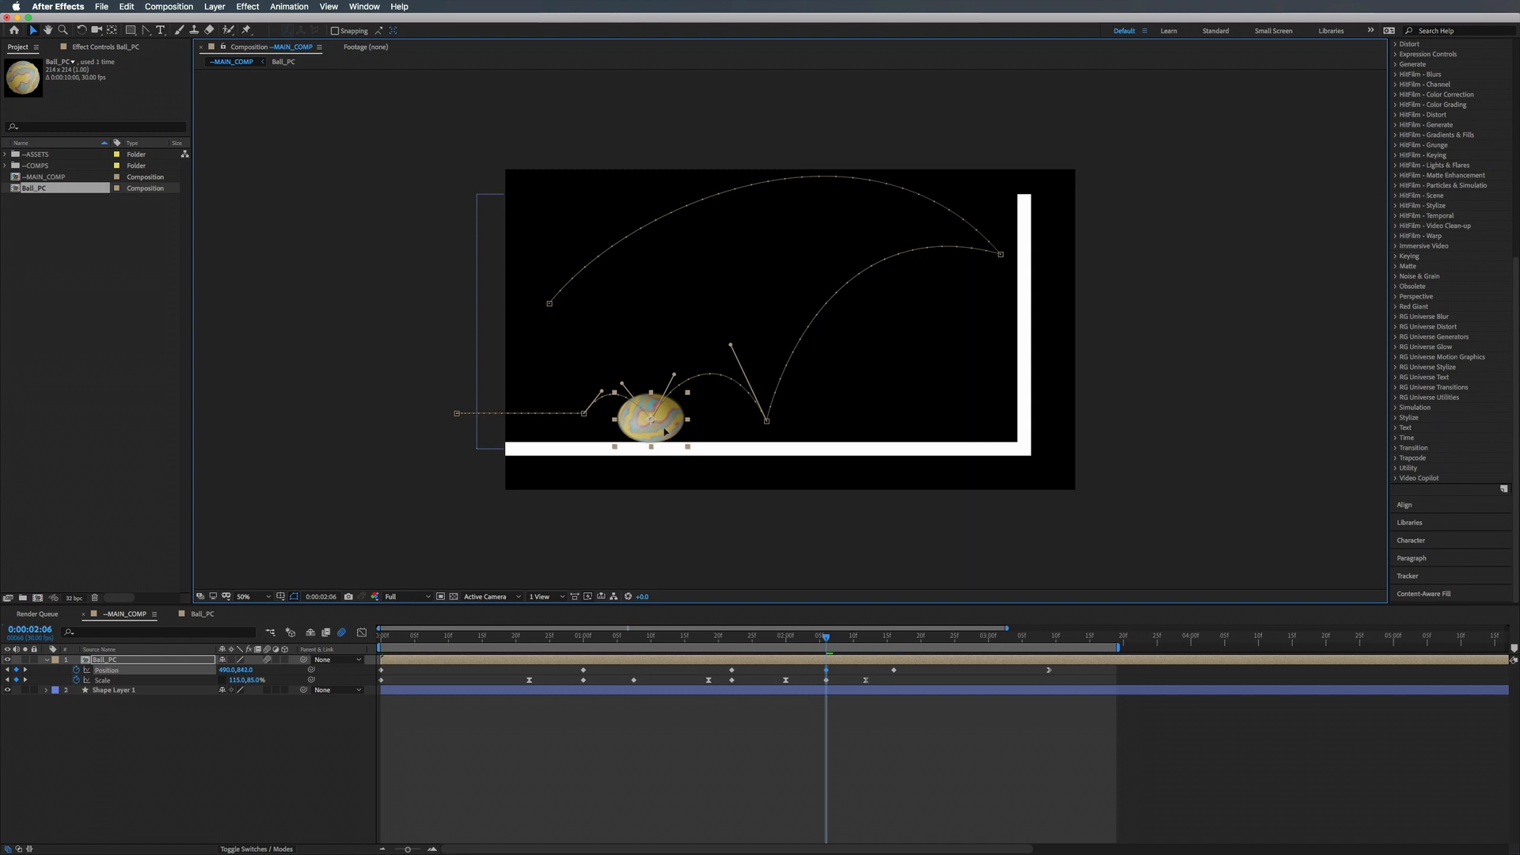
{"action": "left_click_drag", "start_coordinate": [887, 639], "coordinate": [894, 638]}
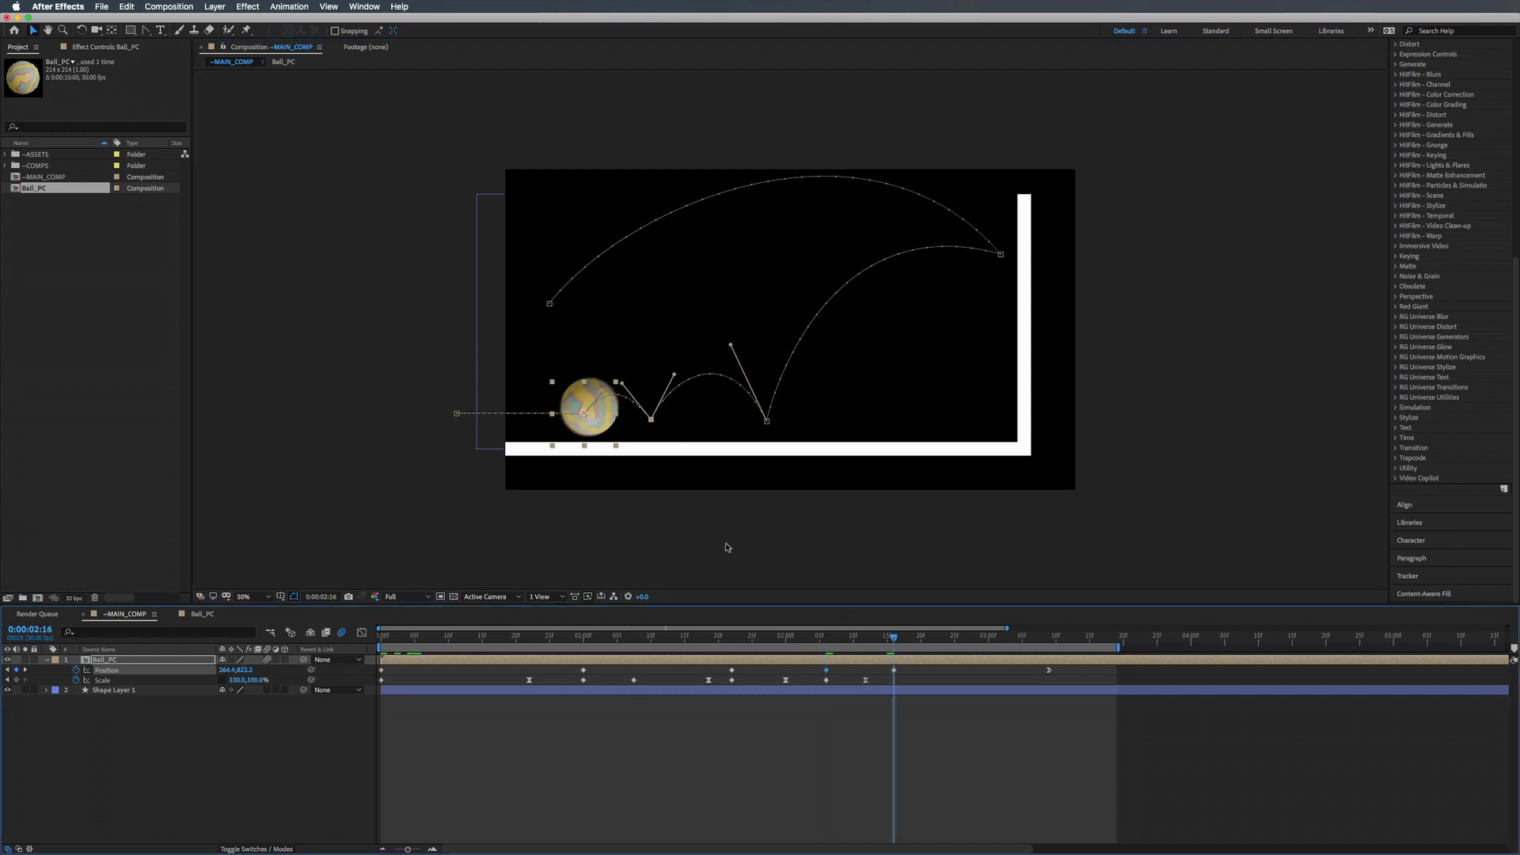
{"action": "left_click_drag", "start_coordinate": [592, 421], "coordinate": [593, 423]}
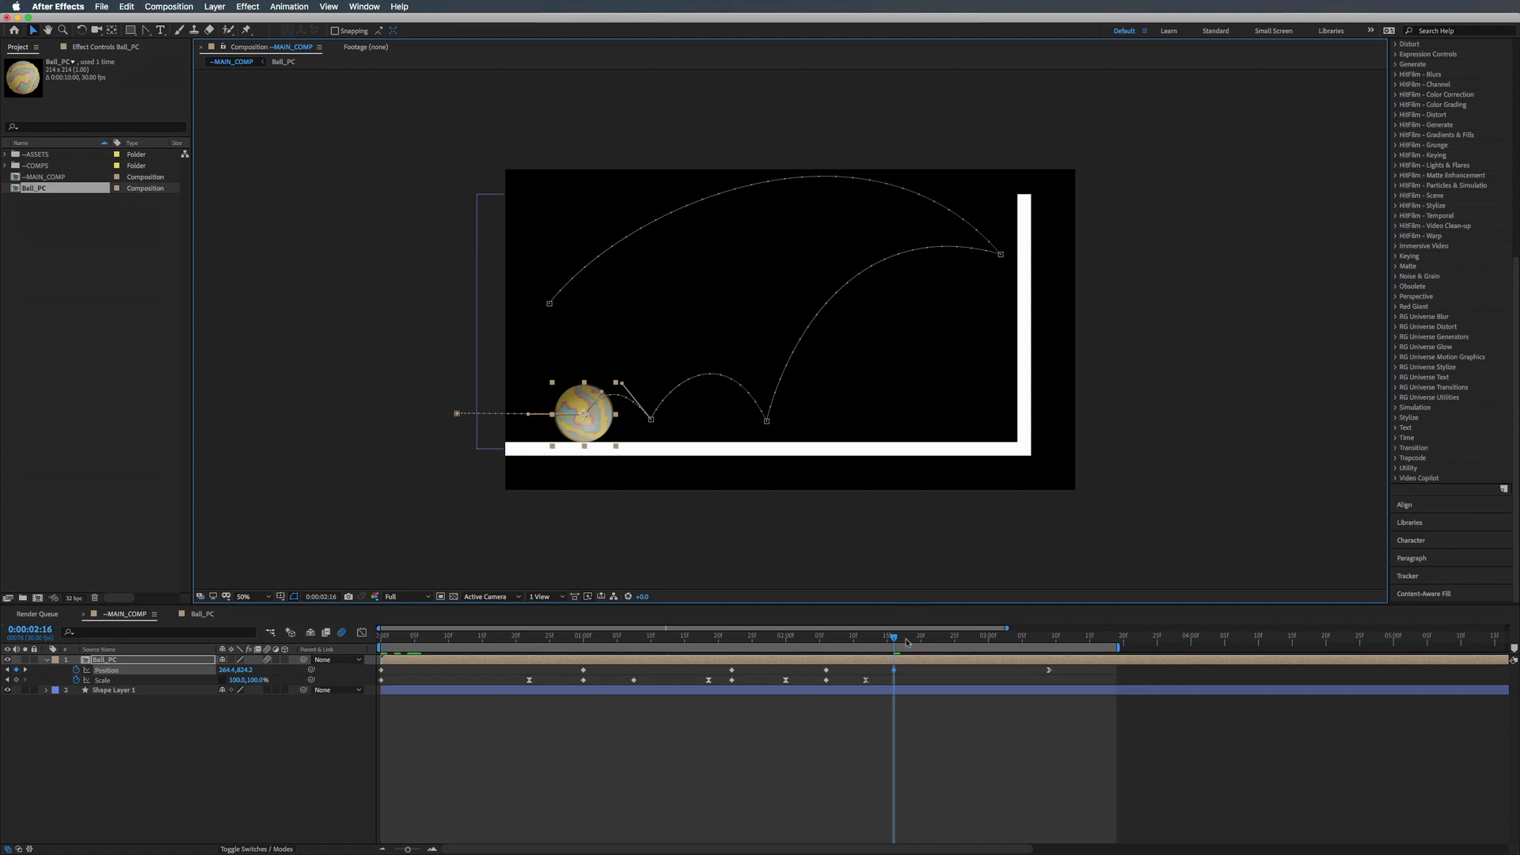
Nudge the ball closer to the wall at the 1:00 impact, to position X 1674, Y 286, and preview from the start.
{"action": "left_click_drag", "start_coordinate": [894, 638], "coordinate": [589, 661]}
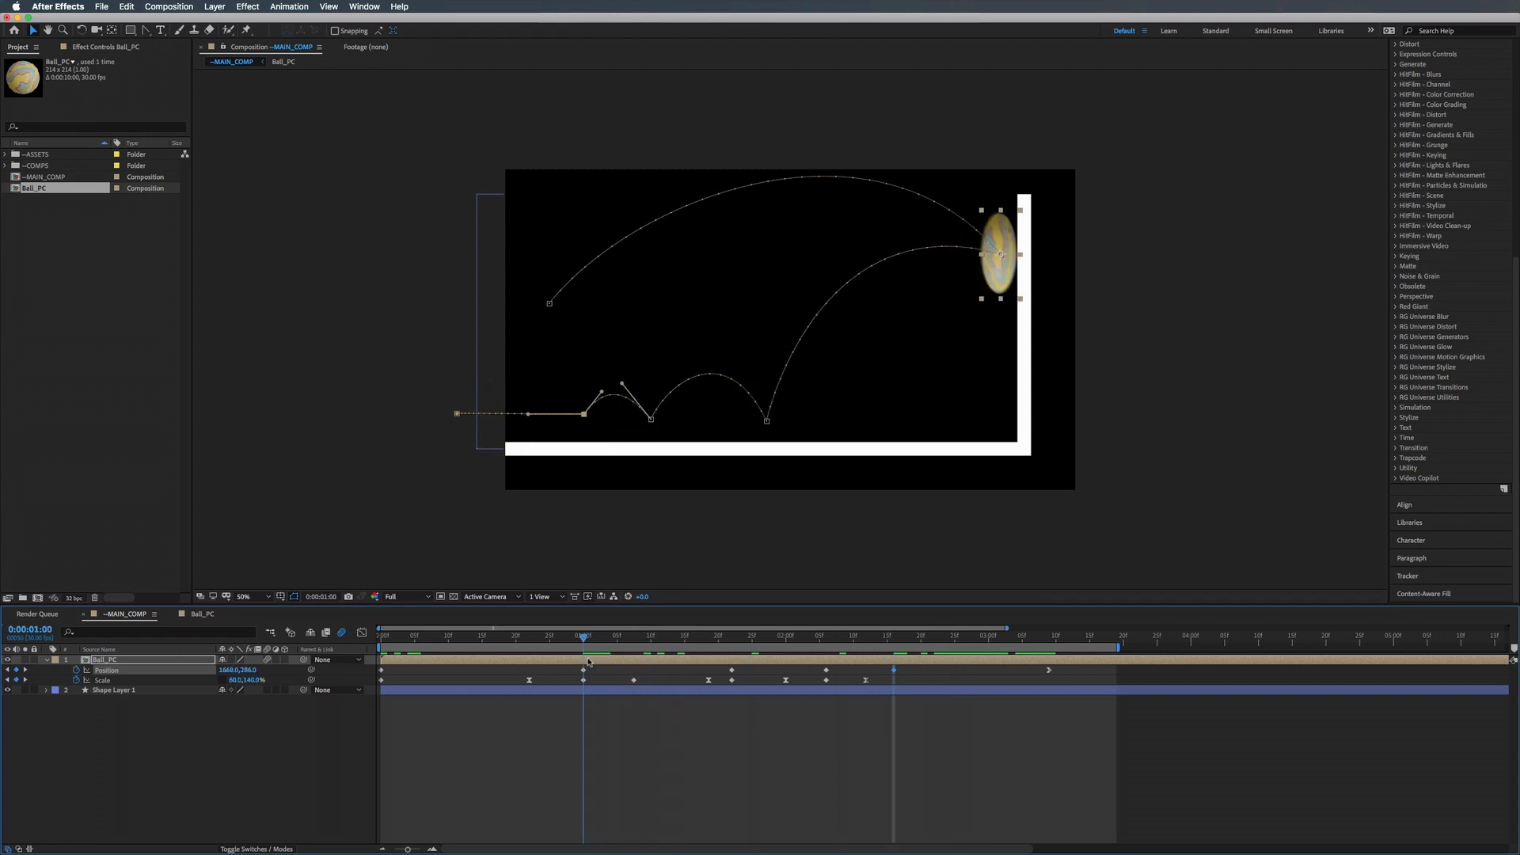
{"action": "left_click", "coordinate": [997, 277]}
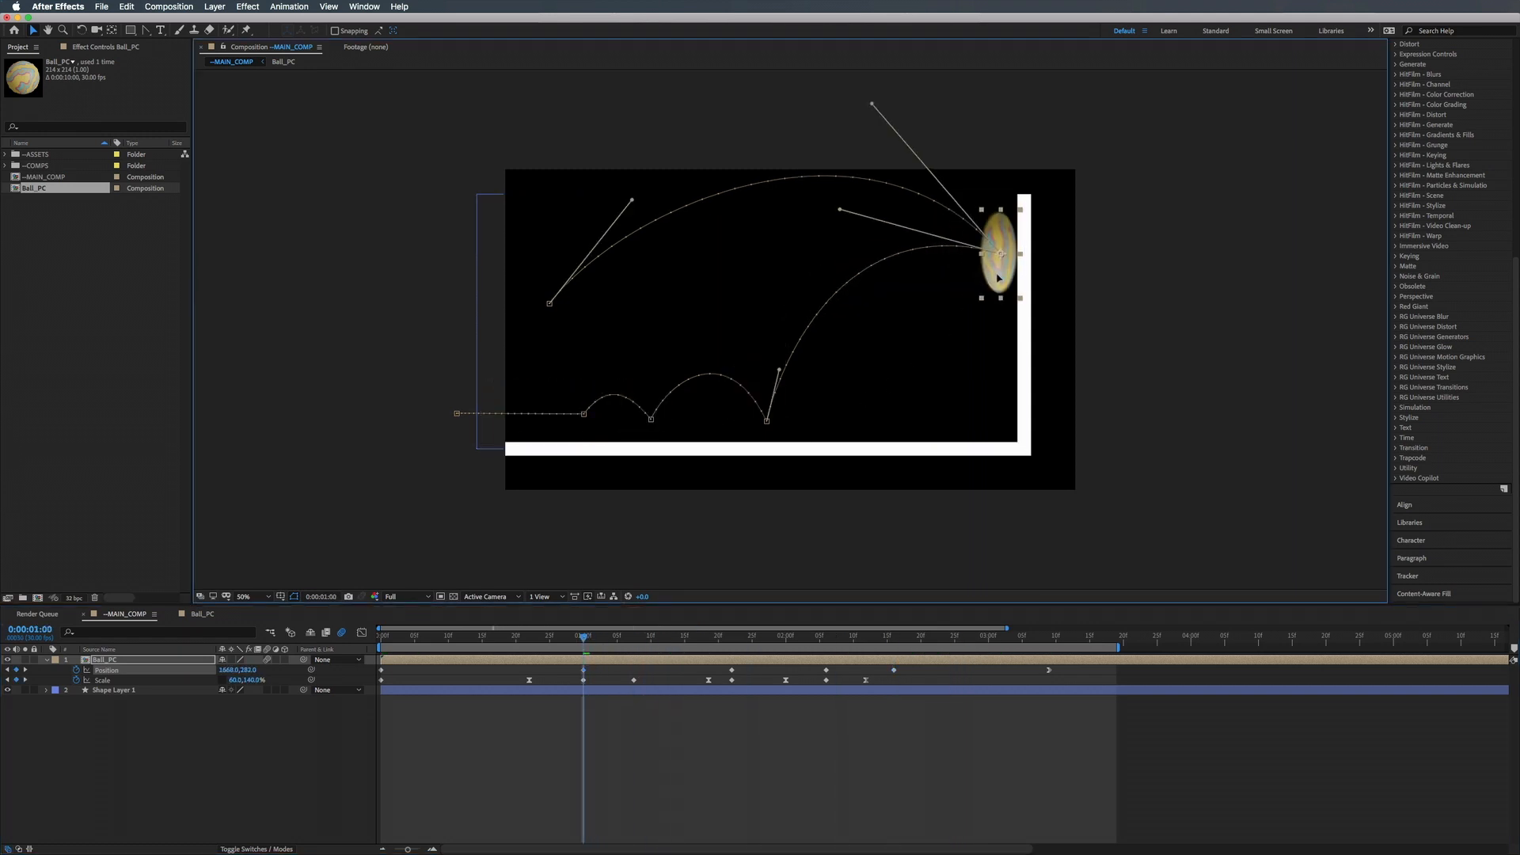
{"action": "key", "text": "Right"}
{"action": "key", "text": "Right"}
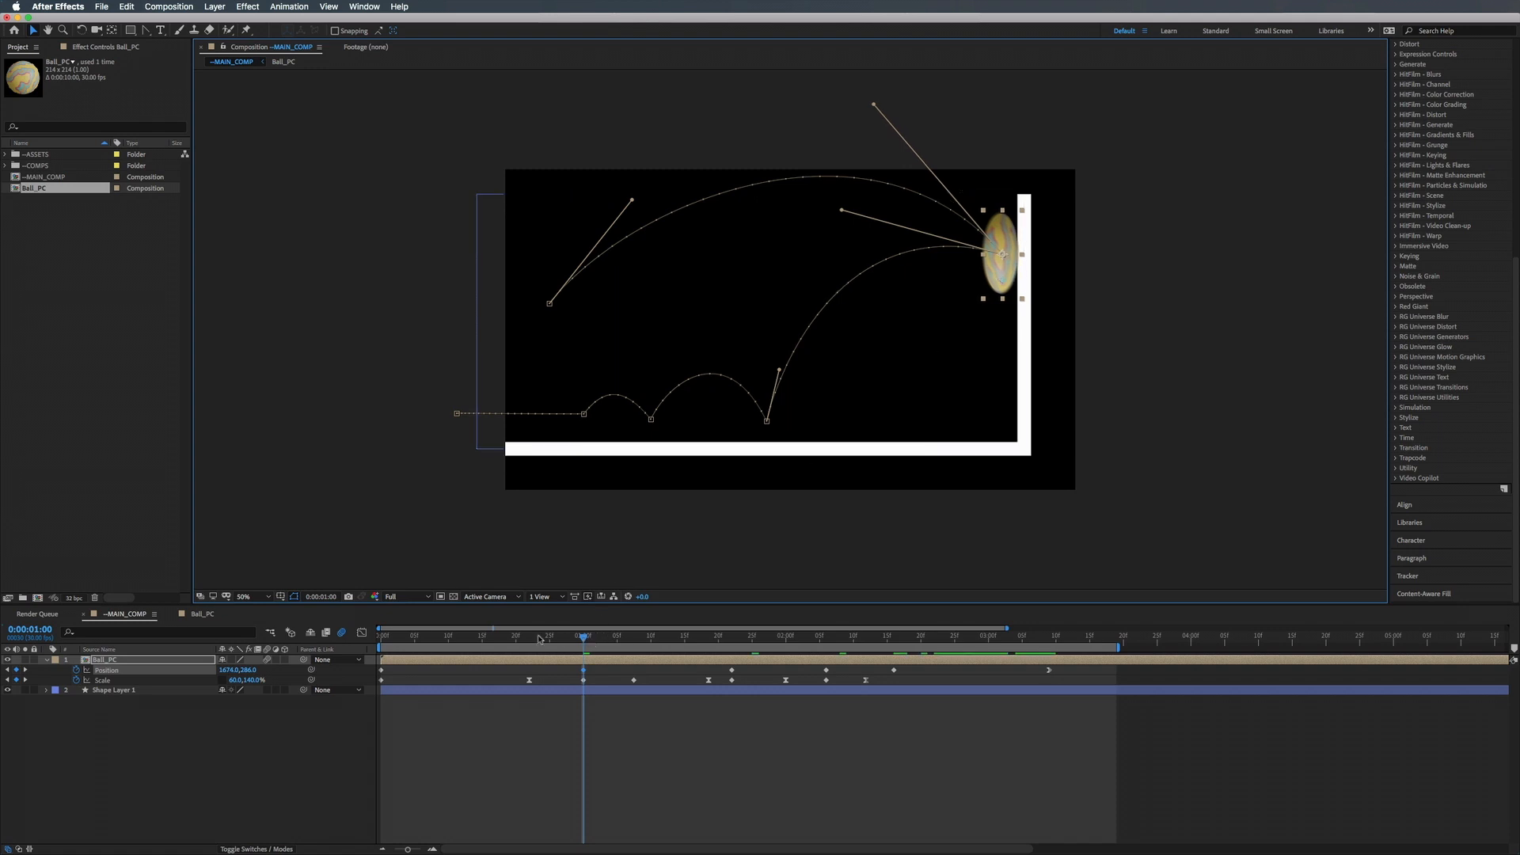
{"action": "left_click_drag", "start_coordinate": [538, 639], "coordinate": [307, 649]}
{"action": "key", "text": "space"}
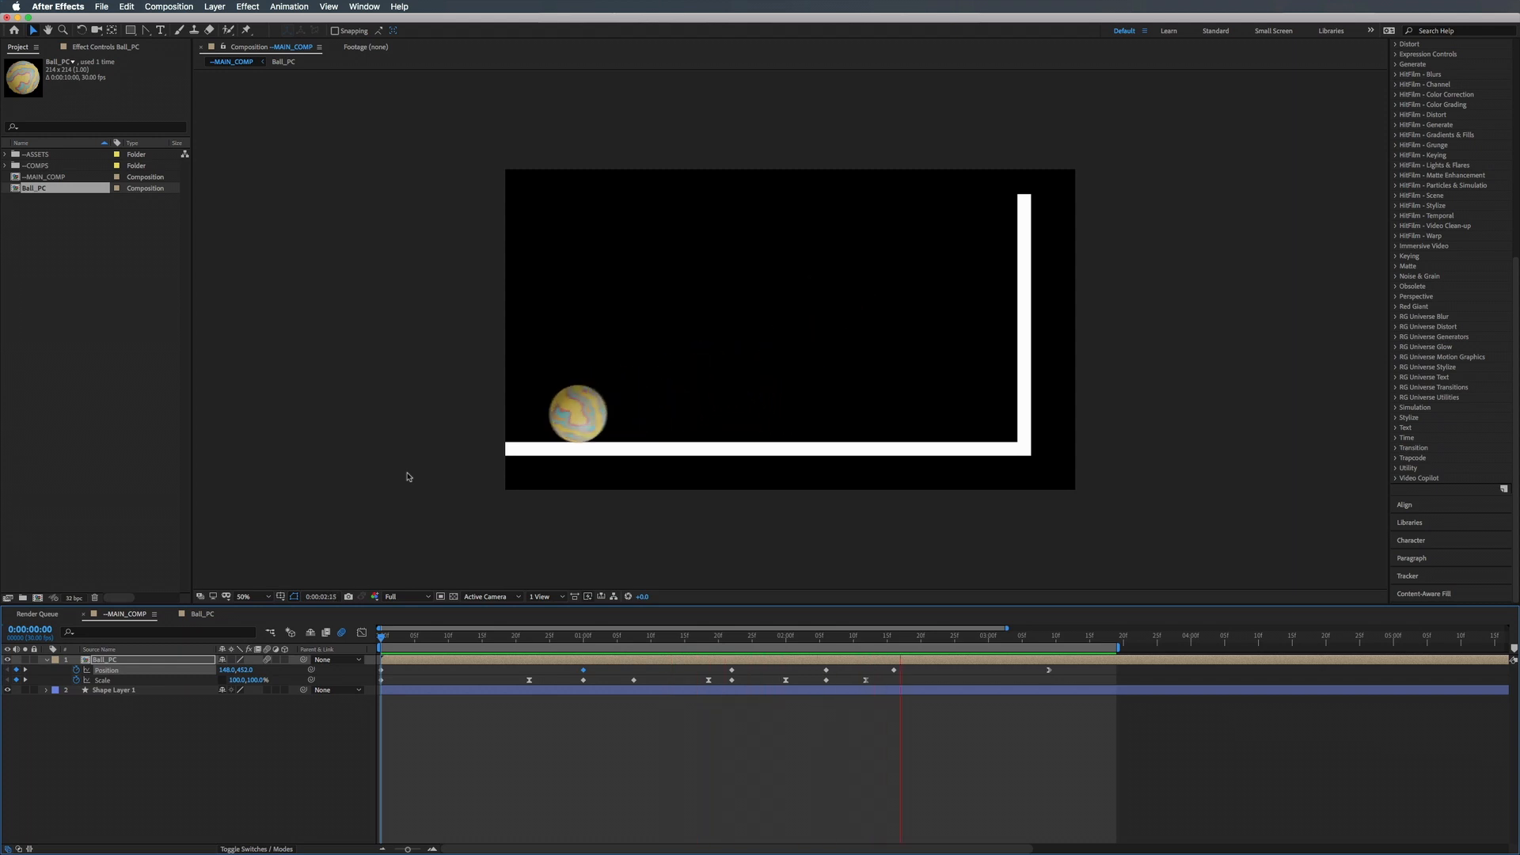
{"action": "key", "text": "space"}
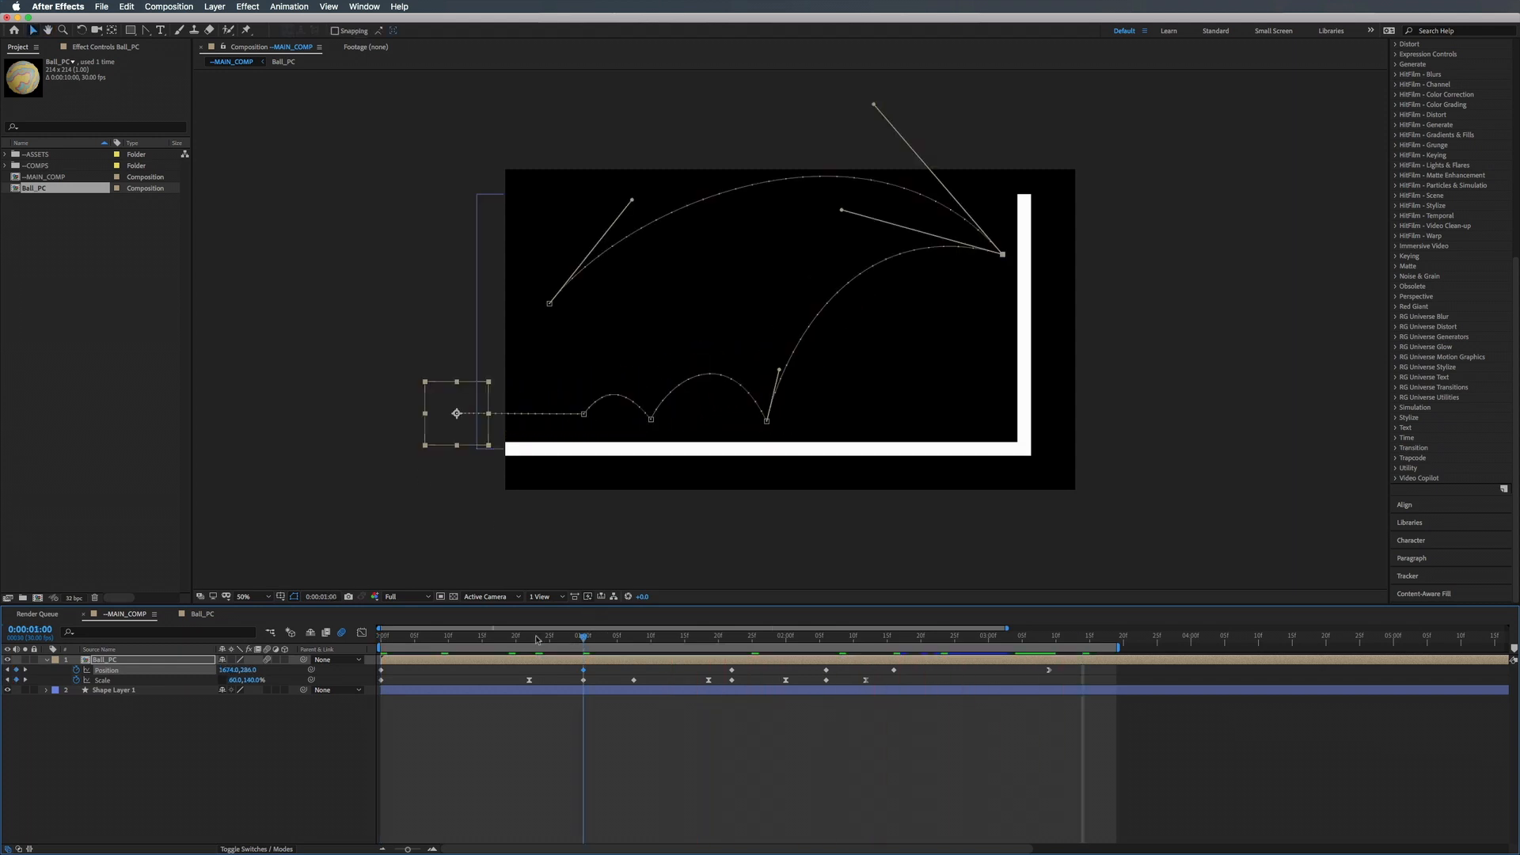
Replay the whole bounce animation from the start to check the impacts and motion blur.
{"action": "left_click_drag", "start_coordinate": [536, 640], "coordinate": [361, 635]}
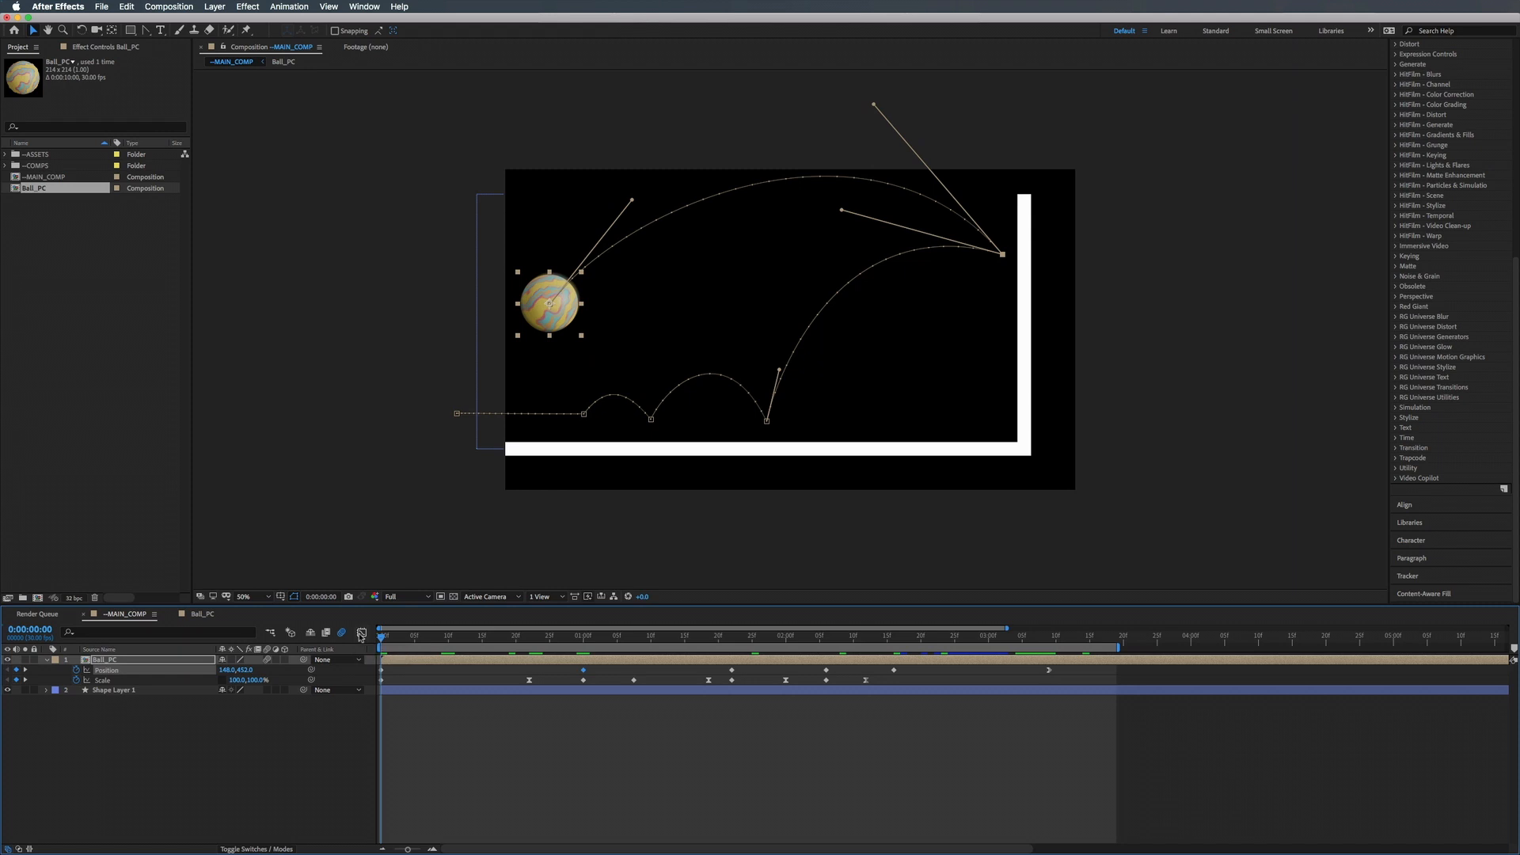
{"action": "left_click_drag", "start_coordinate": [599, 645], "coordinate": [378, 656]}
{"action": "key", "text": "space"}
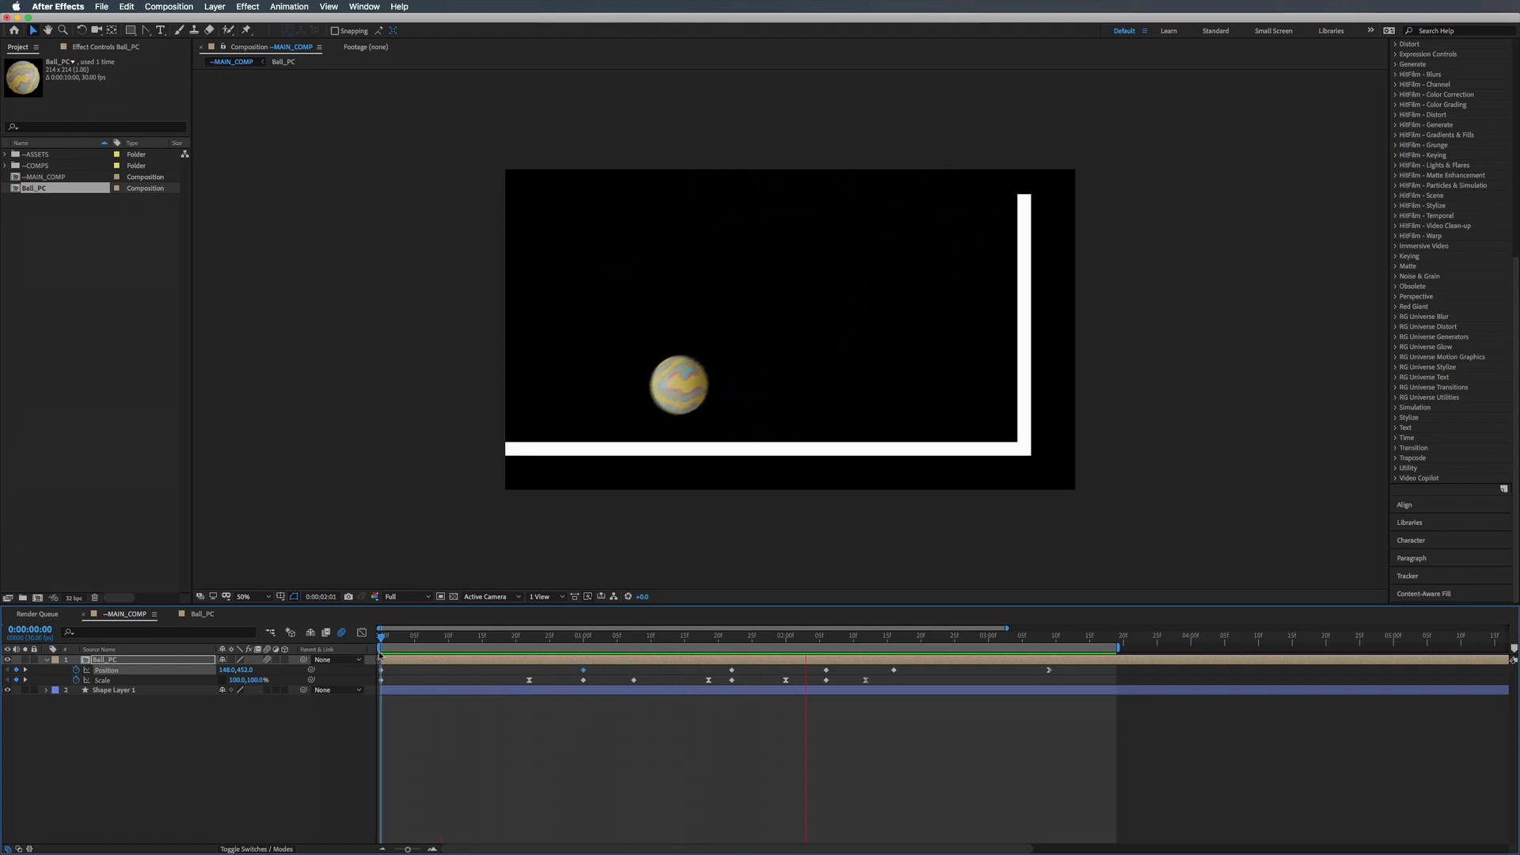
{"action": "key", "text": "space"}
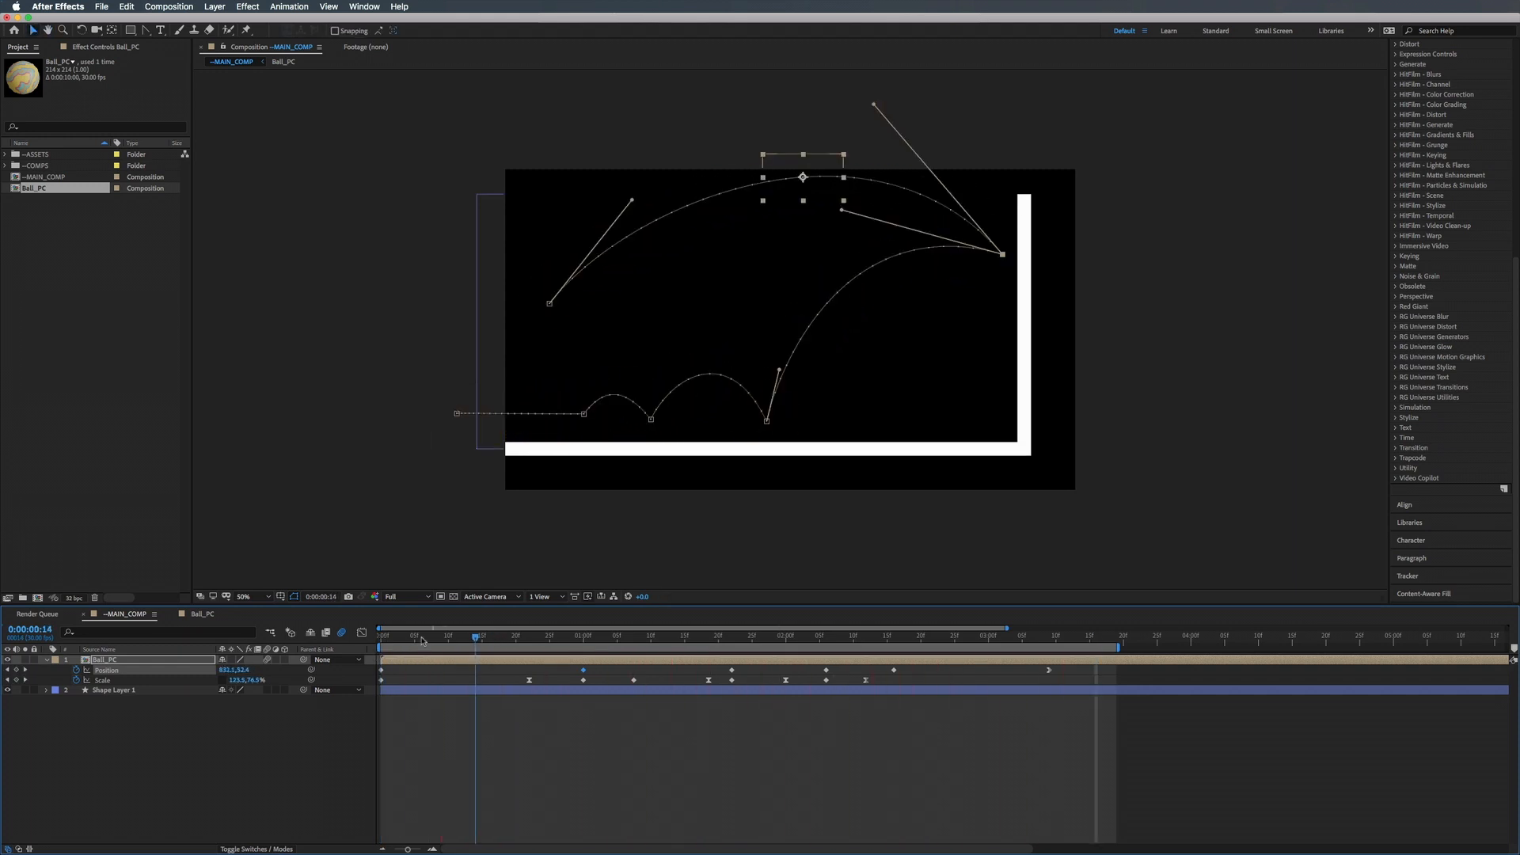
{"action": "key", "text": "space"}
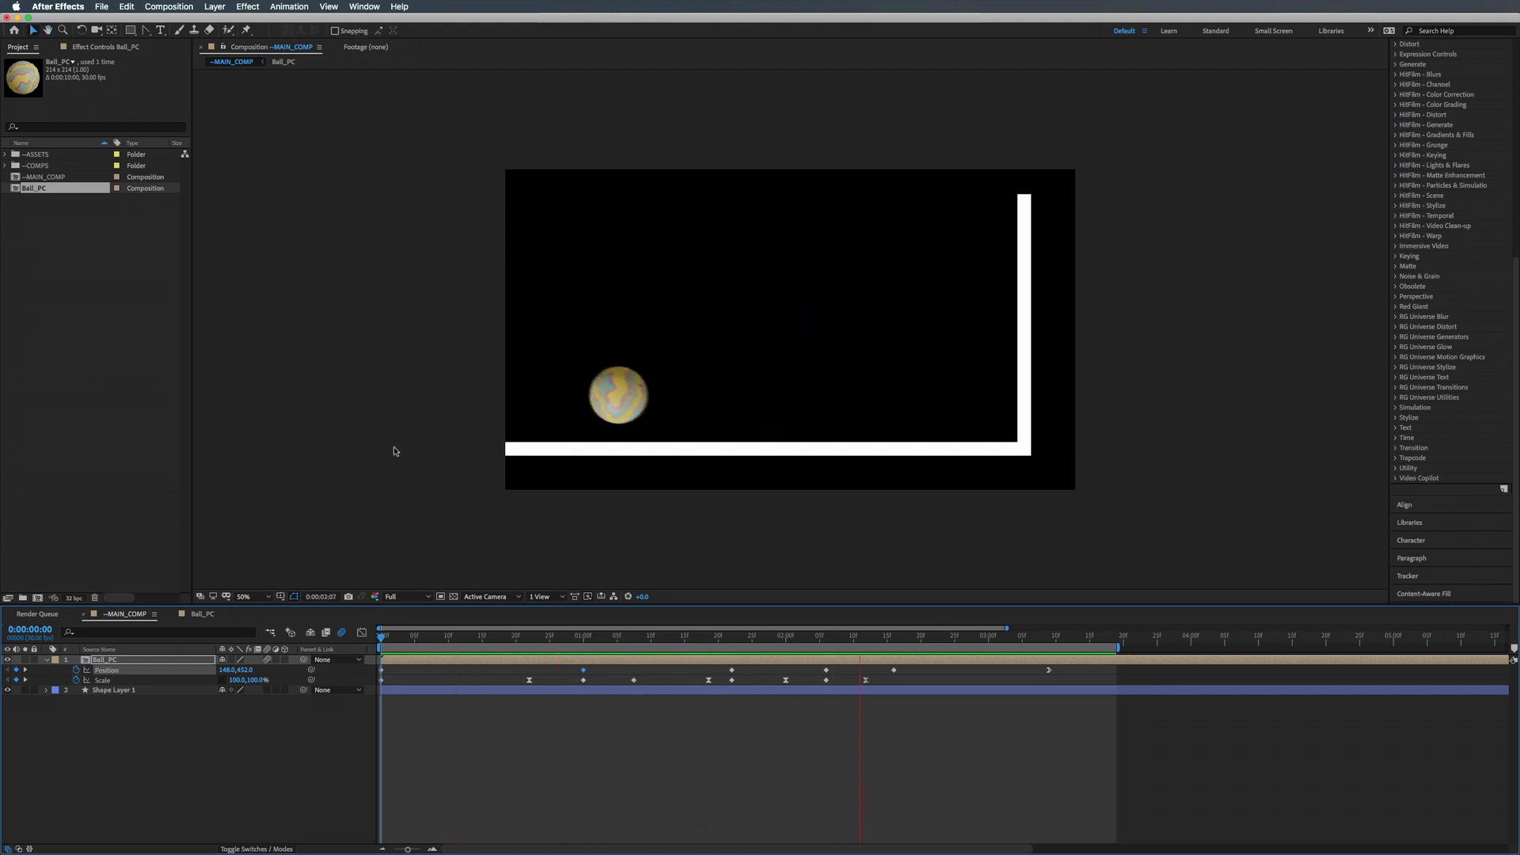
{"action": "key", "text": "space"}
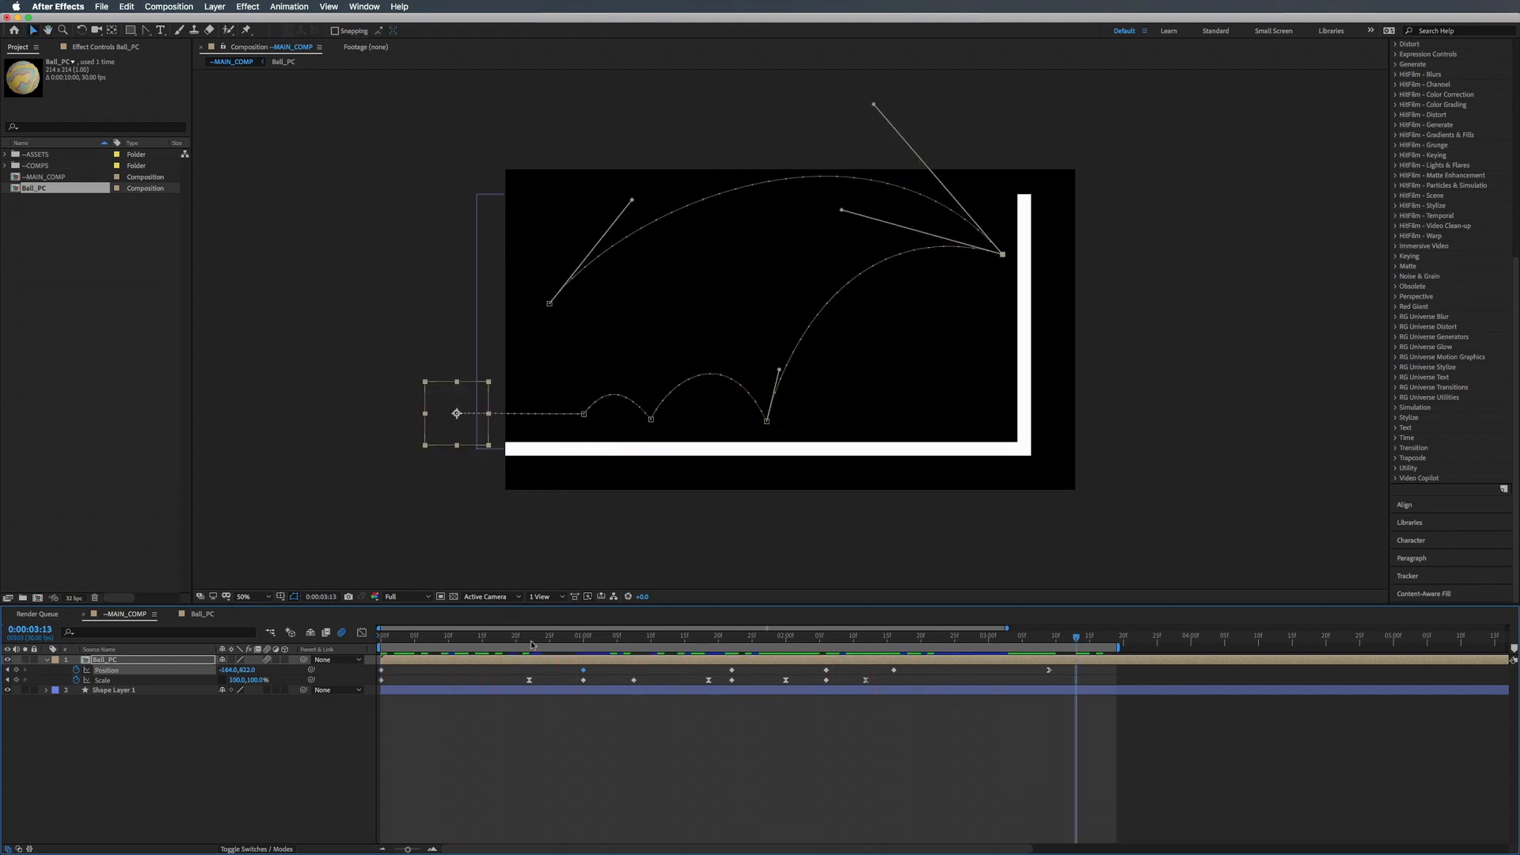
Apply Easy Ease to the Position keyframe at the 1:00 wall impact, and scrub through the frames just before it.
{"action": "left_click_drag", "start_coordinate": [536, 637], "coordinate": [529, 638]}
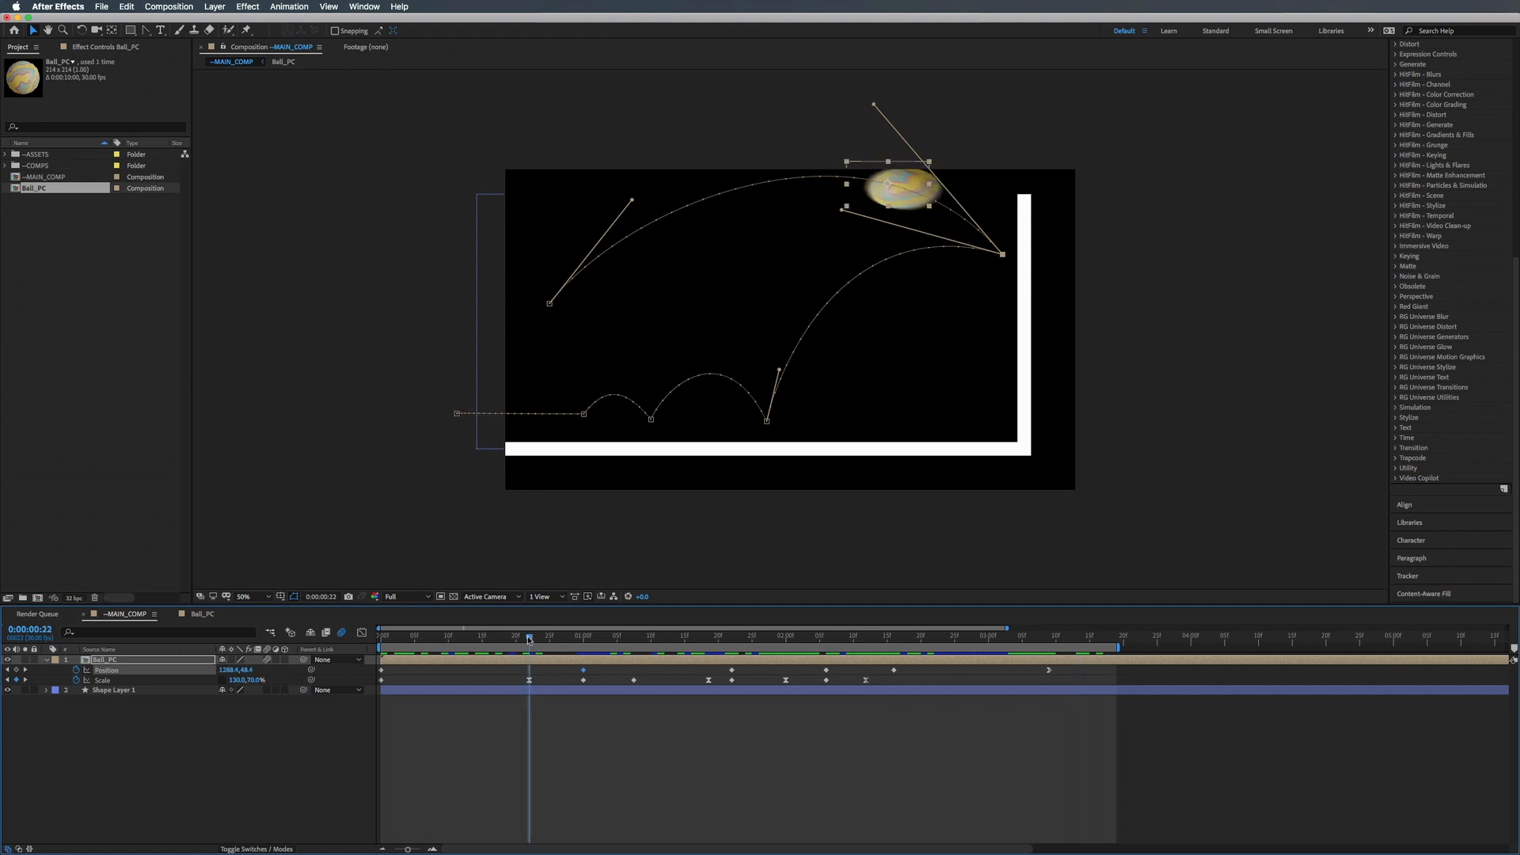
{"action": "double_click", "coordinate": [582, 669]}
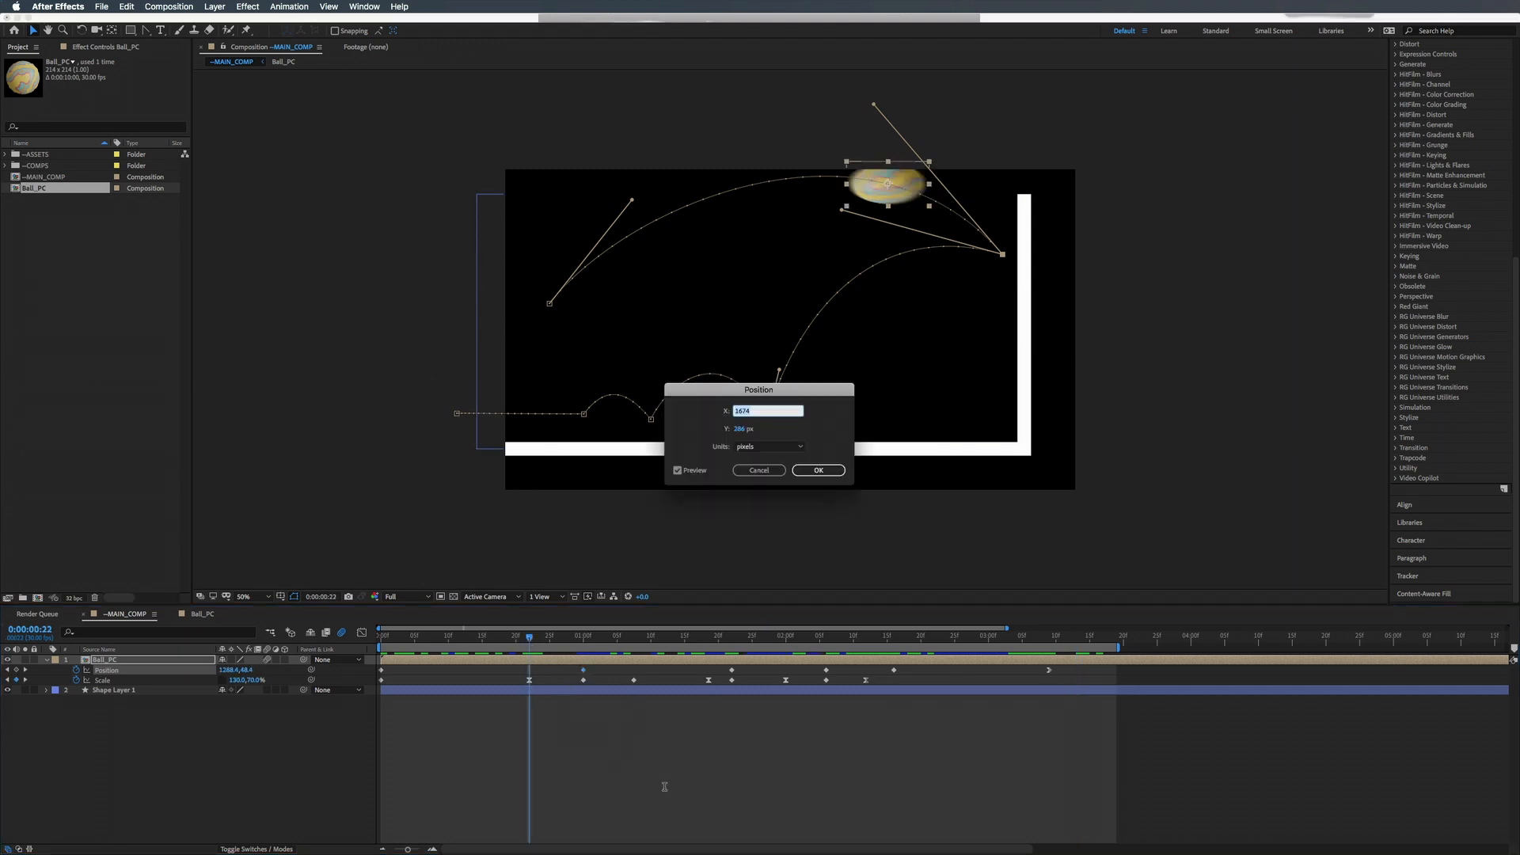
{"action": "left_click", "coordinate": [758, 470]}
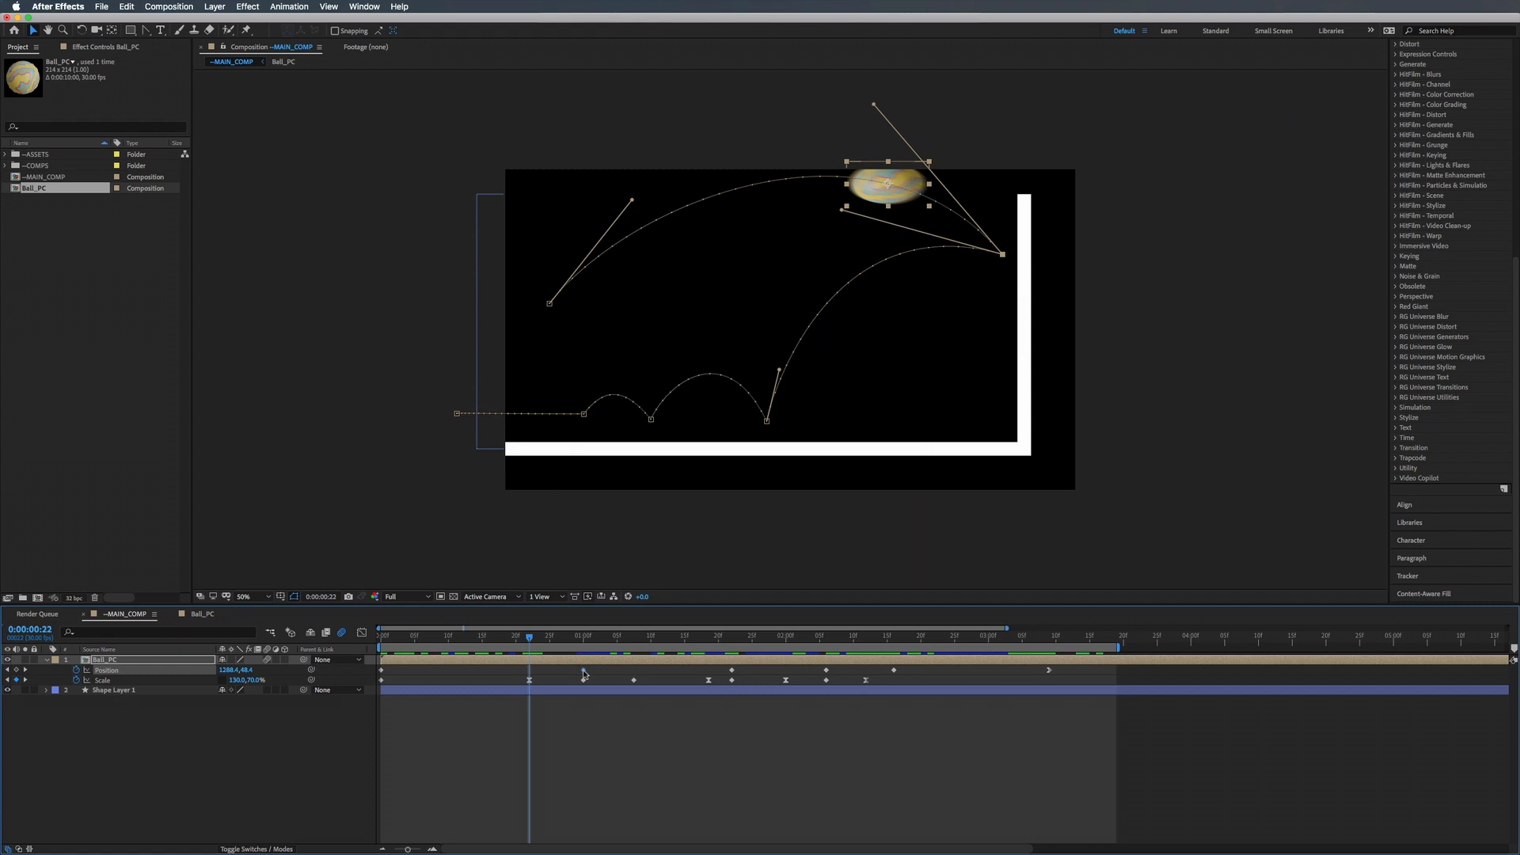
{"action": "right_click", "coordinate": [583, 671]}
{"action": "mouse_move", "coordinate": [649, 807]}
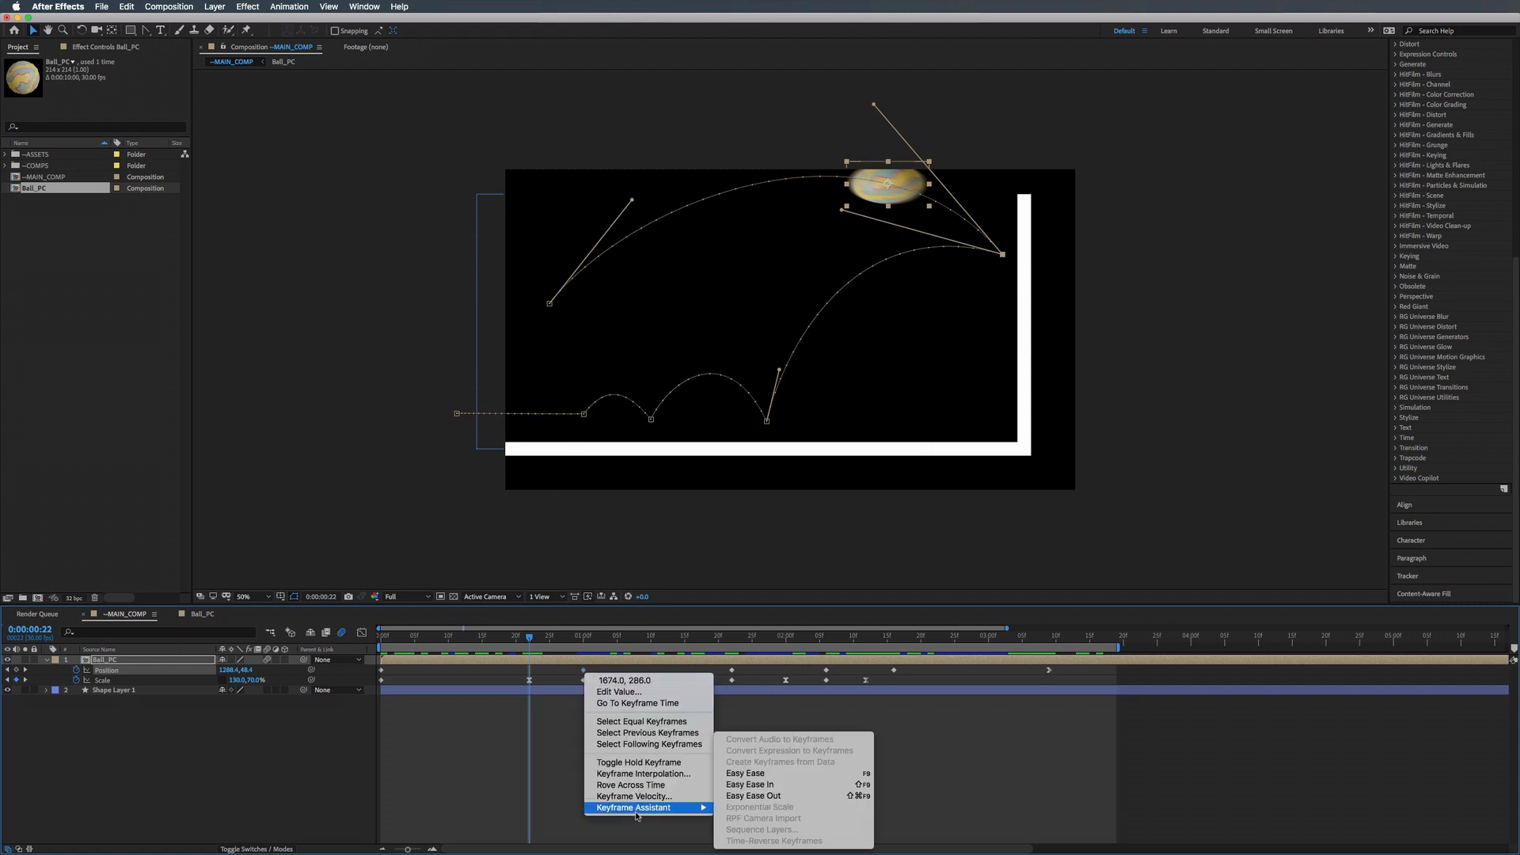
{"action": "left_click", "coordinate": [751, 774]}
{"action": "mouse_move", "coordinate": [558, 636]}
{"action": "left_mouse_down"}
{"action": "mouse_move", "coordinate": [592, 639]}
{"action": "mouse_move", "coordinate": [571, 634]}
{"action": "left_mouse_up"}
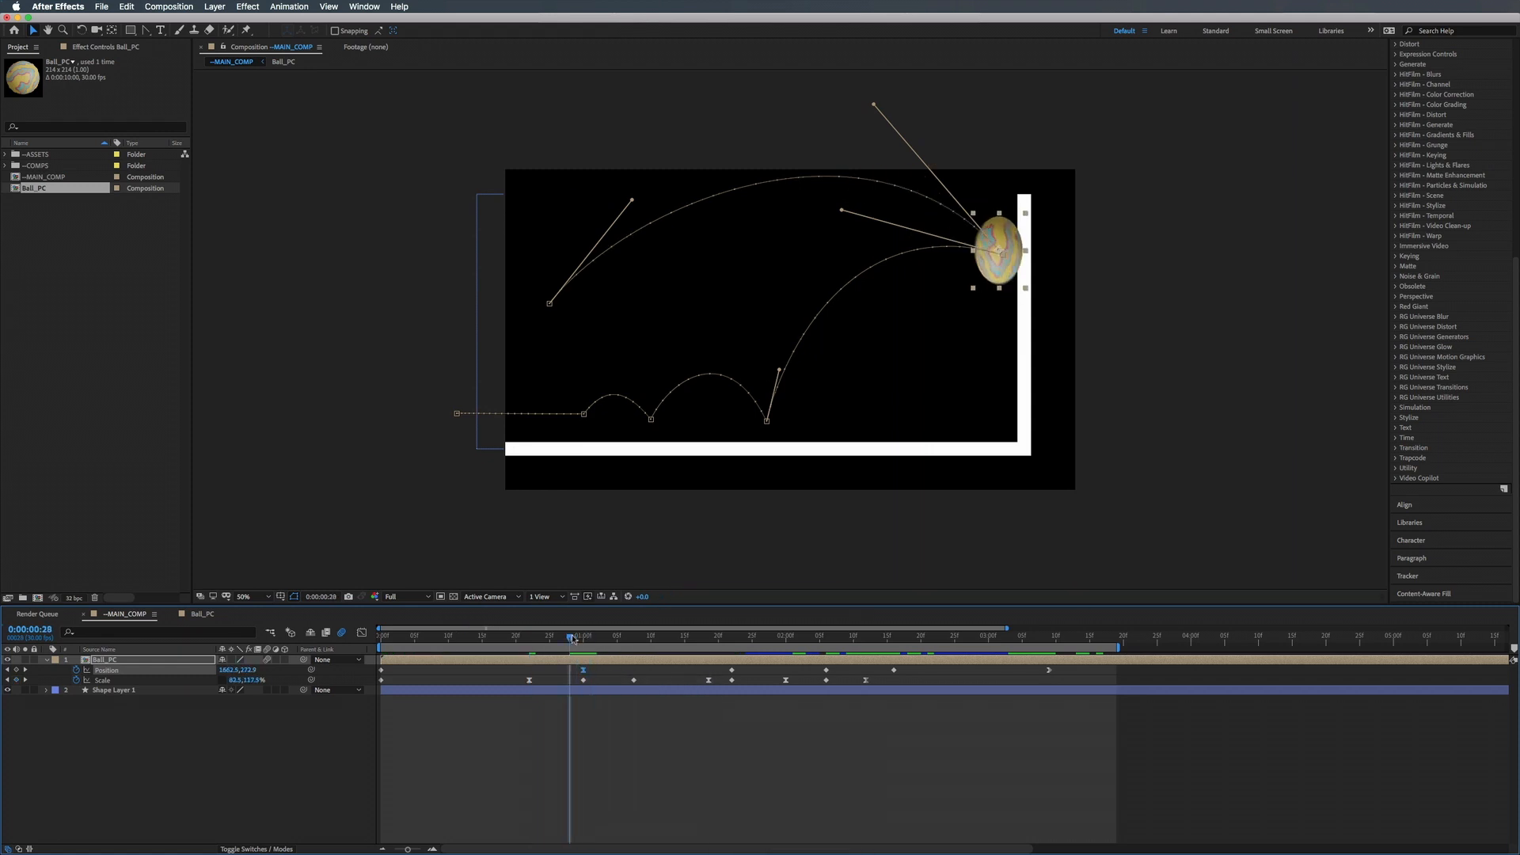
Change the Position keyframe at the 1:00 wall impact to Easy Ease Out, and preview the animation.
{"action": "key", "text": "j"}
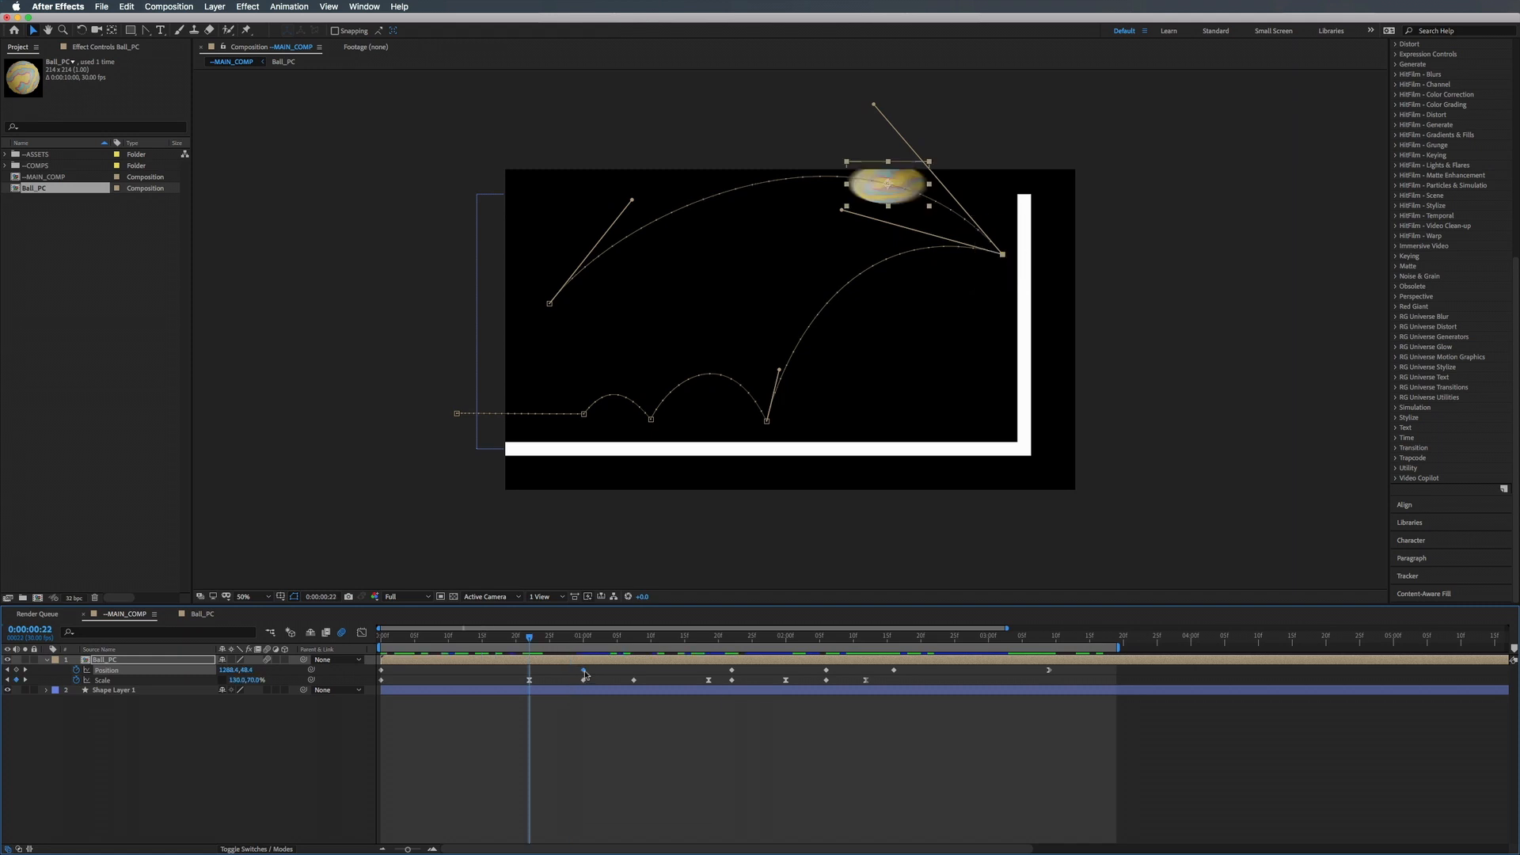
{"action": "right_click", "coordinate": [584, 672]}
{"action": "mouse_move", "coordinate": [635, 812]}
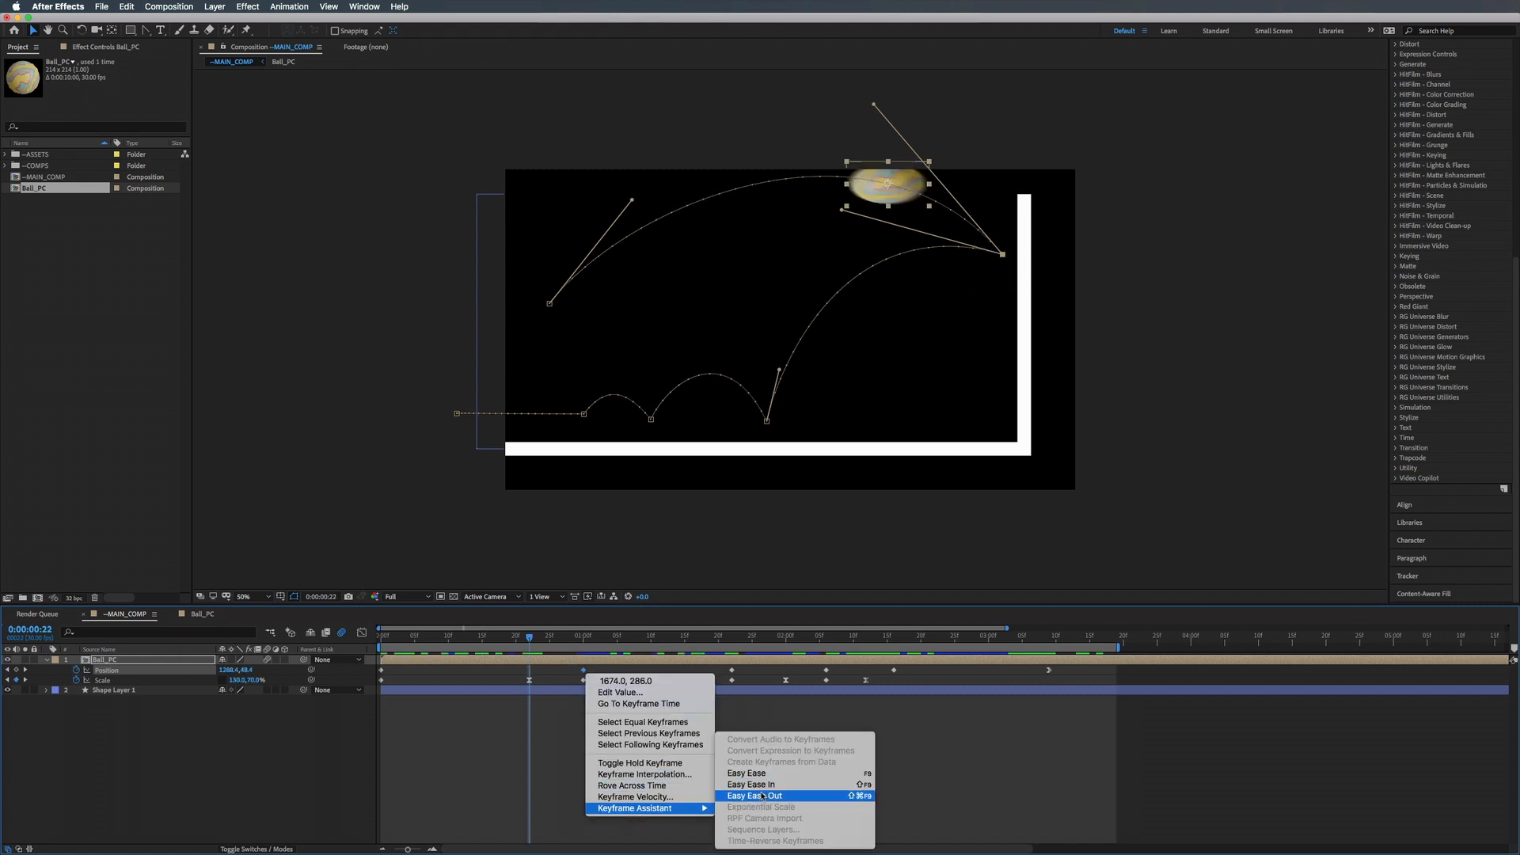
{"action": "left_click", "coordinate": [764, 798]}
{"action": "mouse_move", "coordinate": [571, 638]}
{"action": "left_mouse_down"}
{"action": "mouse_move", "coordinate": [590, 636]}
{"action": "mouse_move", "coordinate": [546, 636]}
{"action": "mouse_move", "coordinate": [596, 635]}
{"action": "left_mouse_up"}
{"action": "key", "text": "space"}
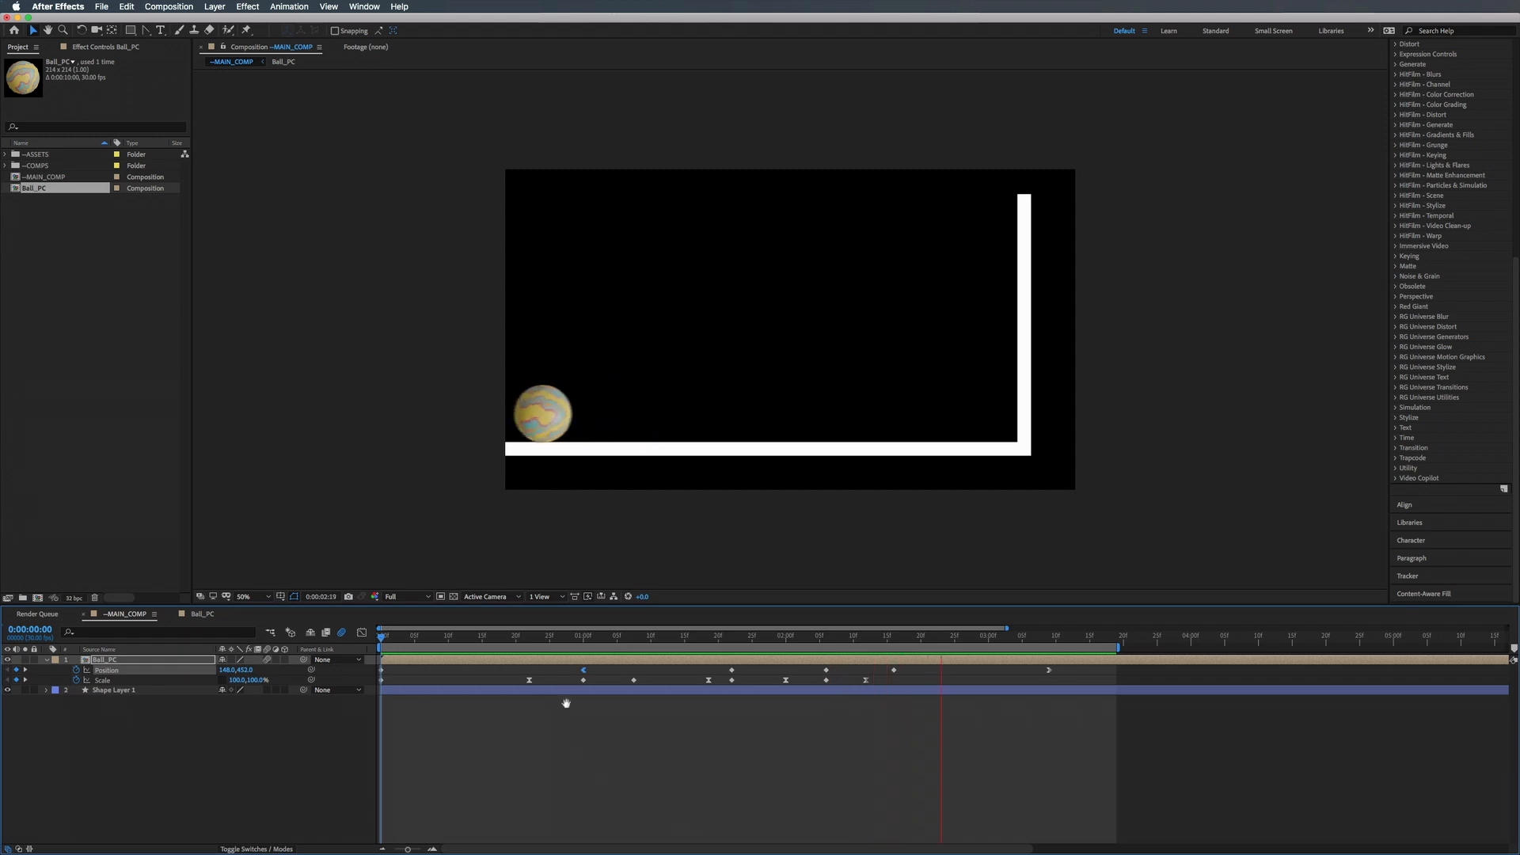
Try Easy Ease on the Position keyframe at the 1:22 floor impact, and preview the bounce.
{"action": "left_click", "coordinate": [590, 637]}
{"action": "left_click_drag", "start_coordinate": [590, 636], "coordinate": [732, 641]}
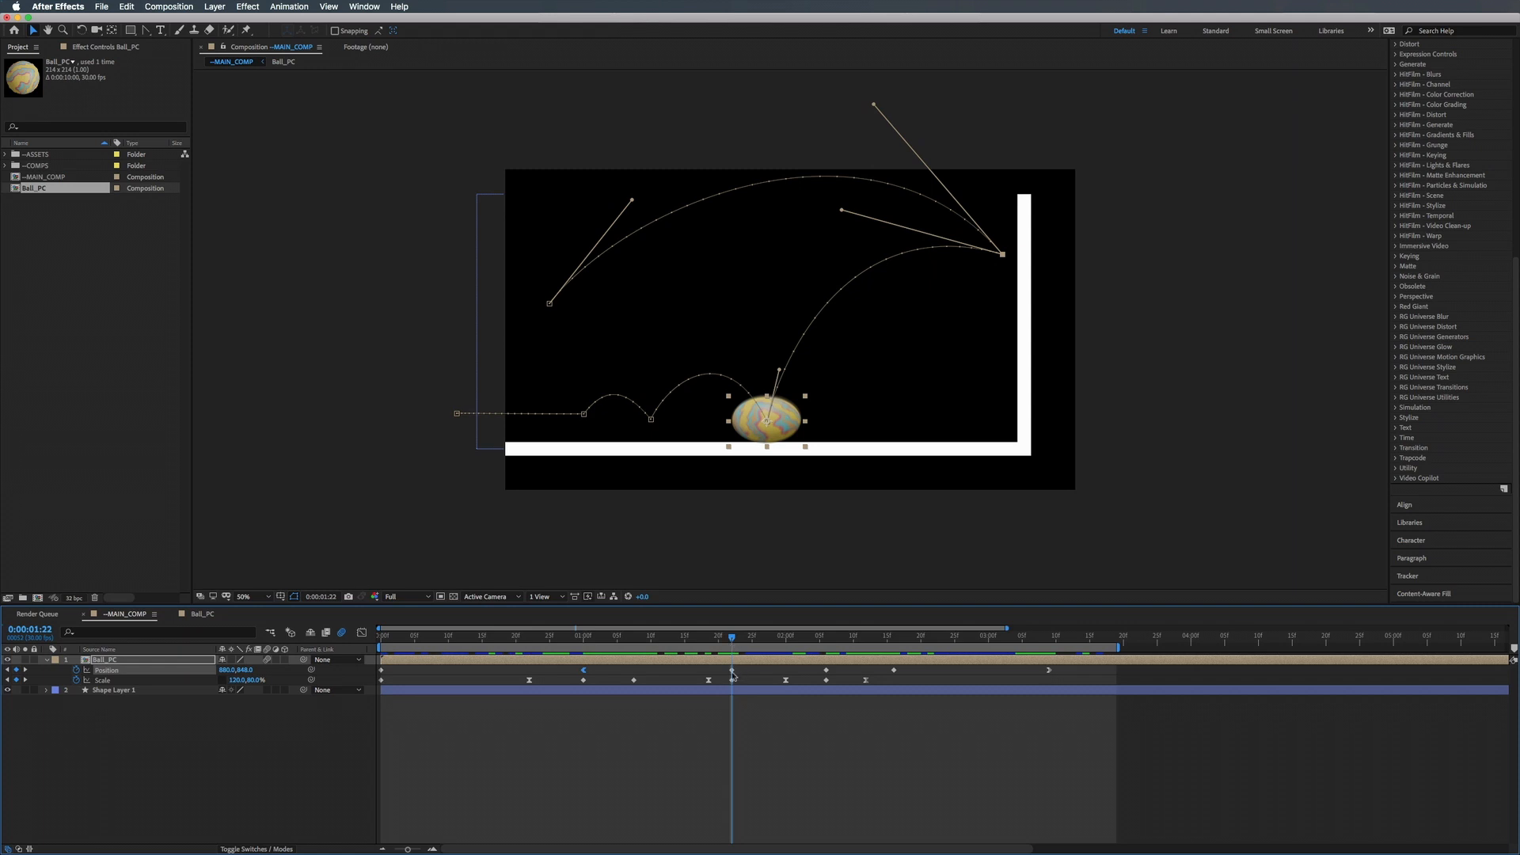
{"action": "right_click", "coordinate": [732, 670]}
{"action": "mouse_move", "coordinate": [823, 807]}
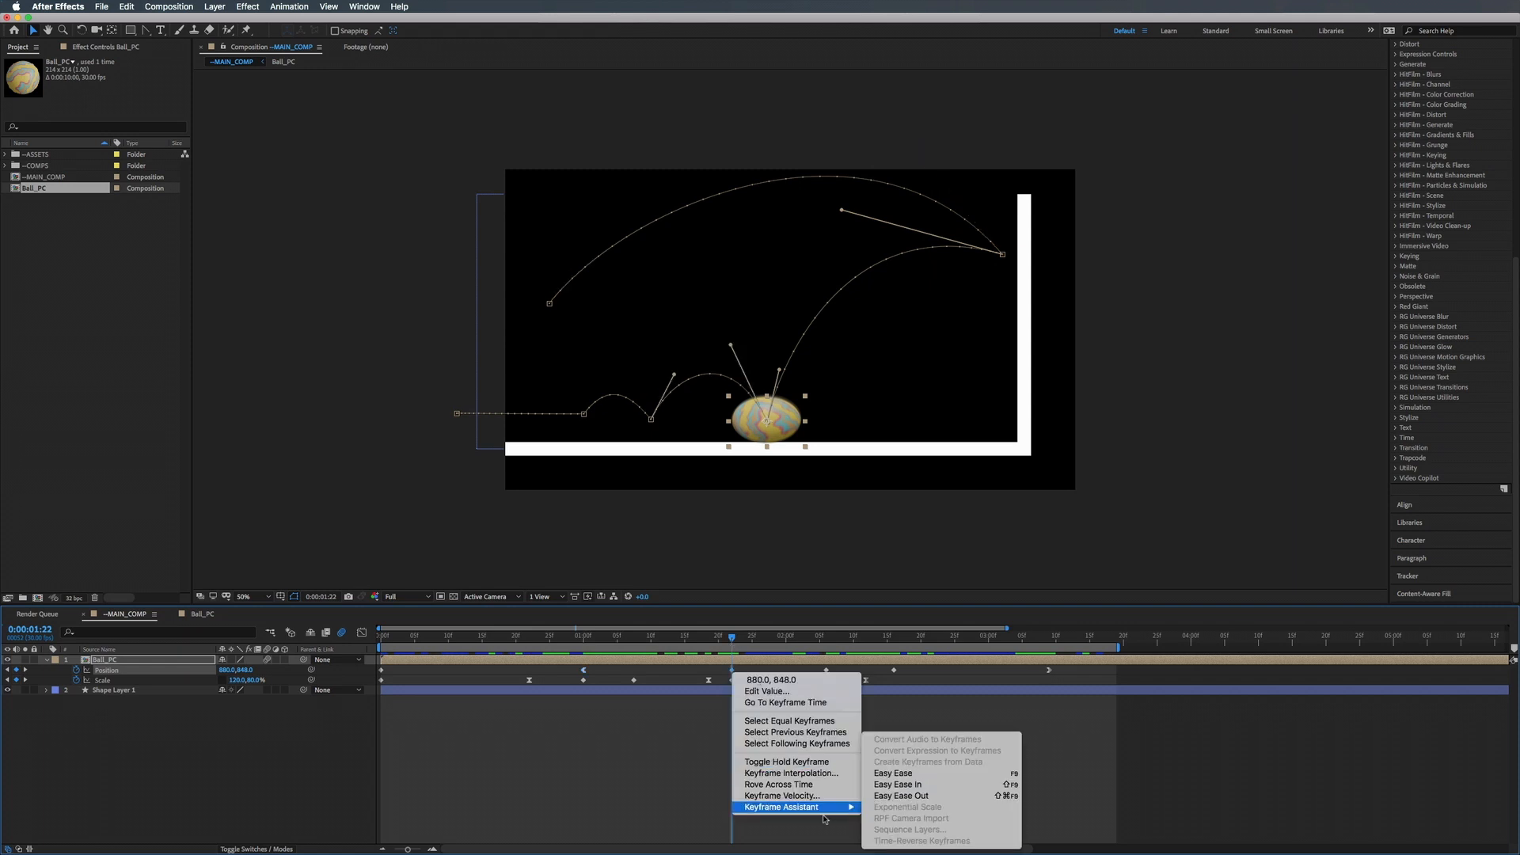
{"action": "left_click", "coordinate": [893, 773]}
{"action": "key", "text": "space"}
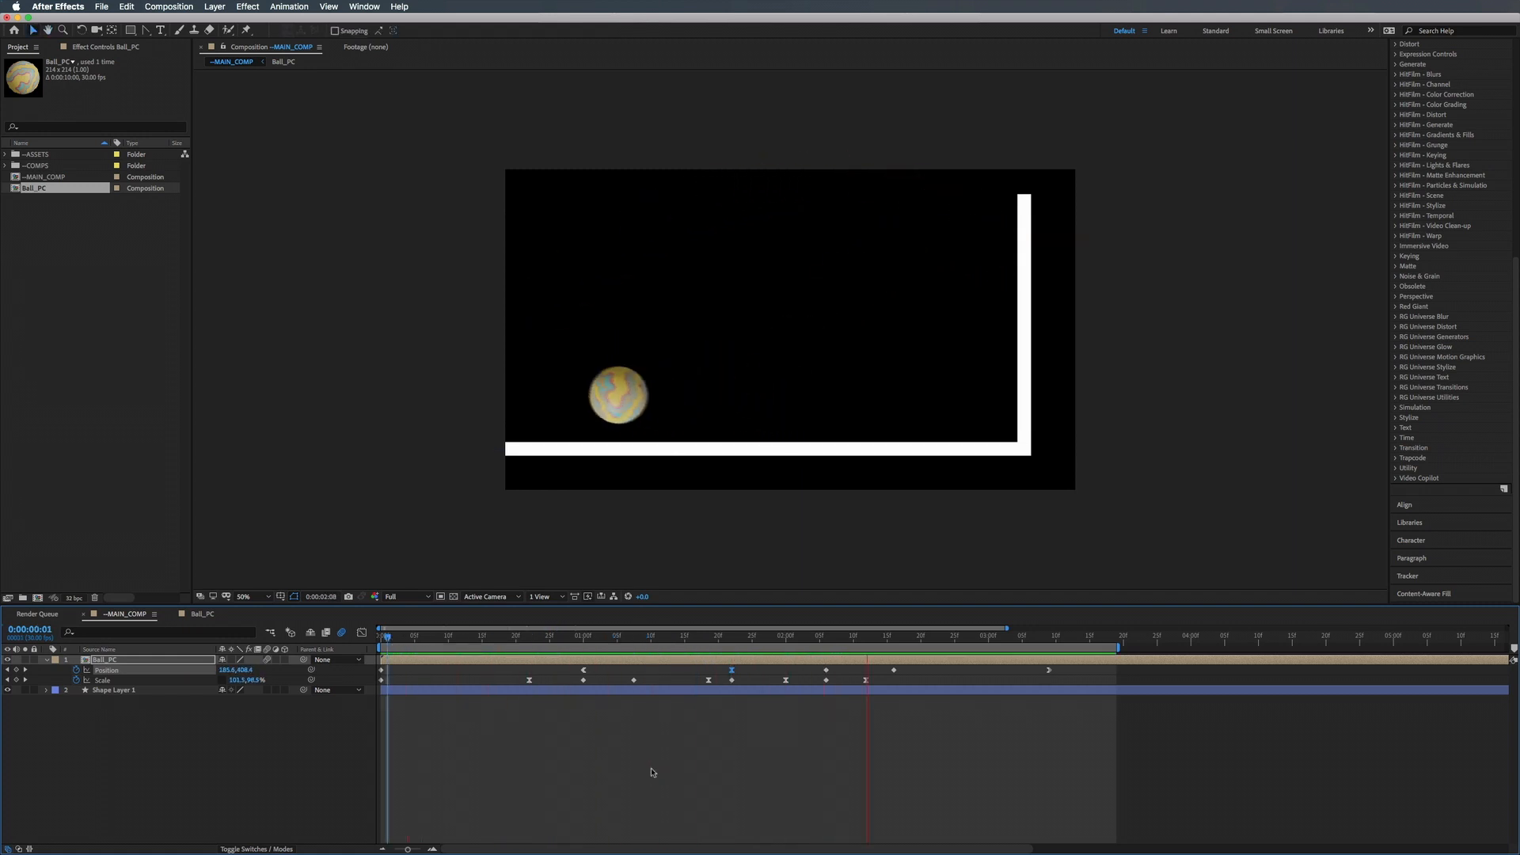
{"action": "key", "text": "space"}
Replay the whole animation from the start to check its timing without easing at the 1:22 floor impact.
{"action": "left_click", "coordinate": [730, 640]}
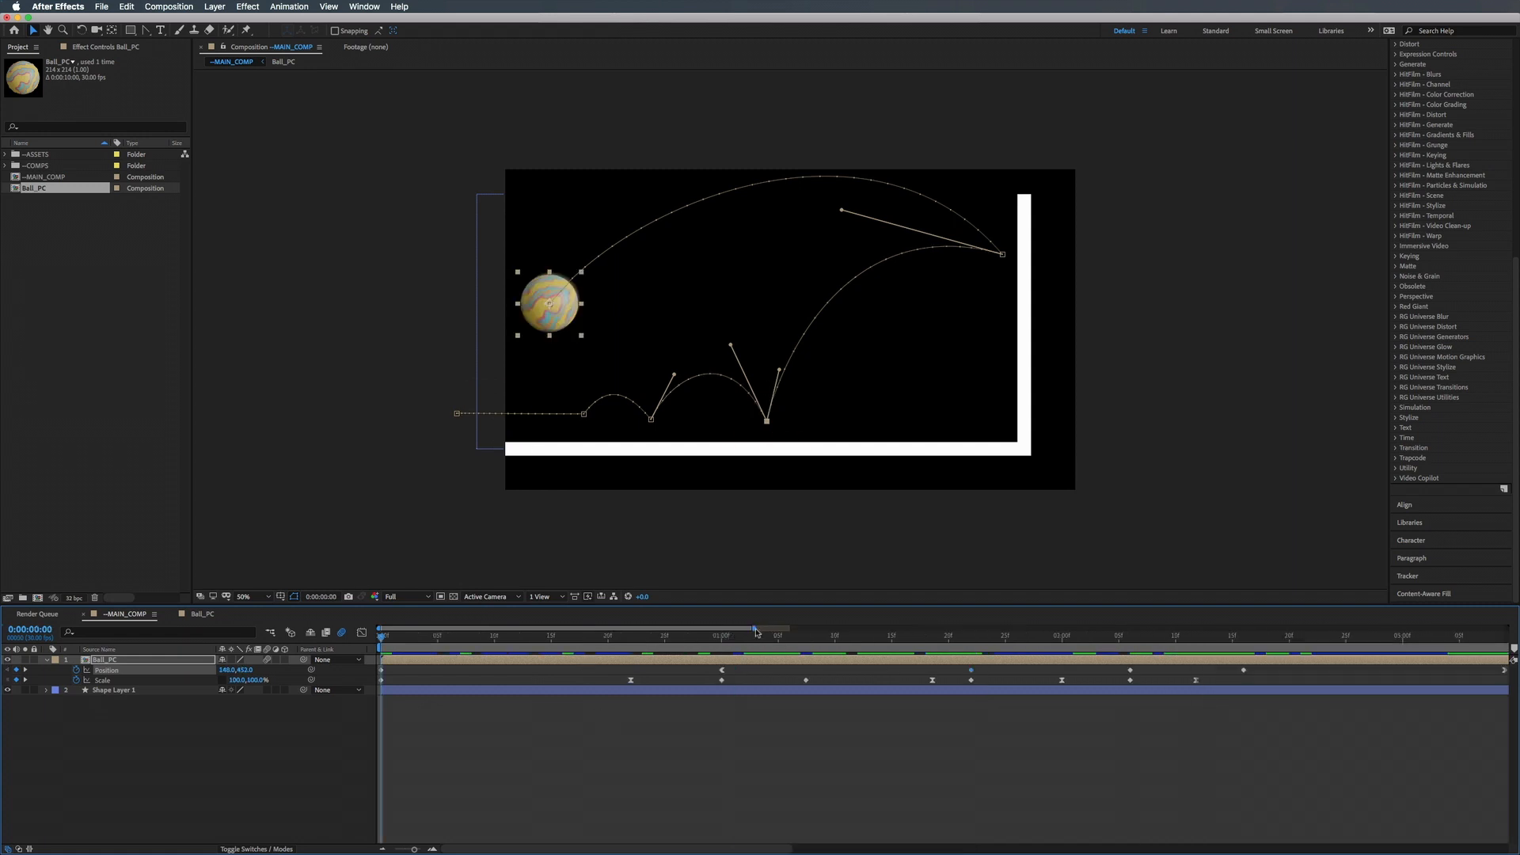
{"action": "left_click_drag", "start_coordinate": [755, 629], "coordinate": [371, 670]}
{"action": "key", "text": "space"}
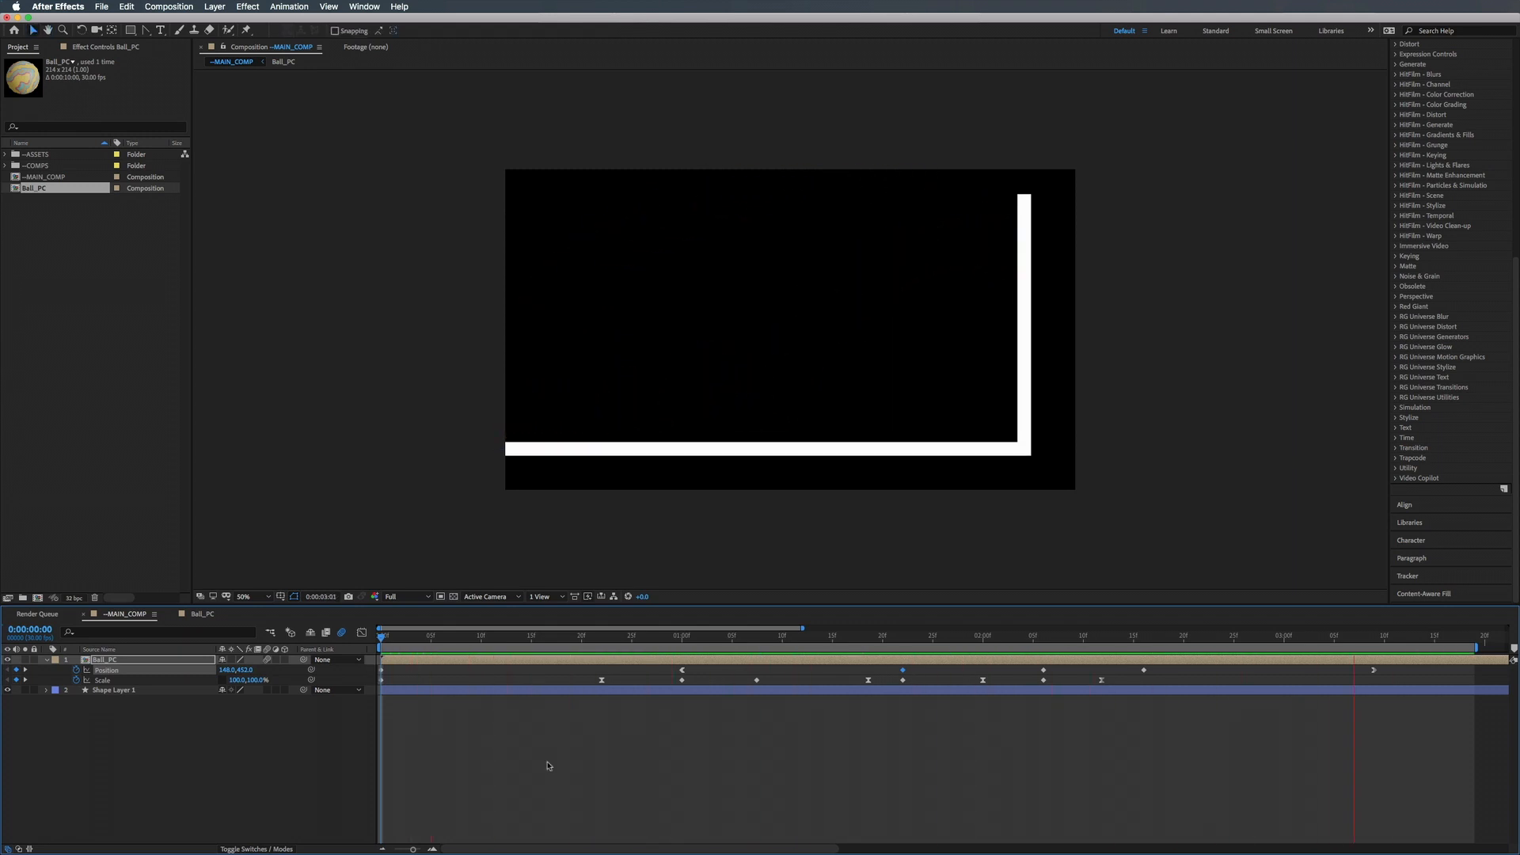
{"action": "key", "text": "space"}
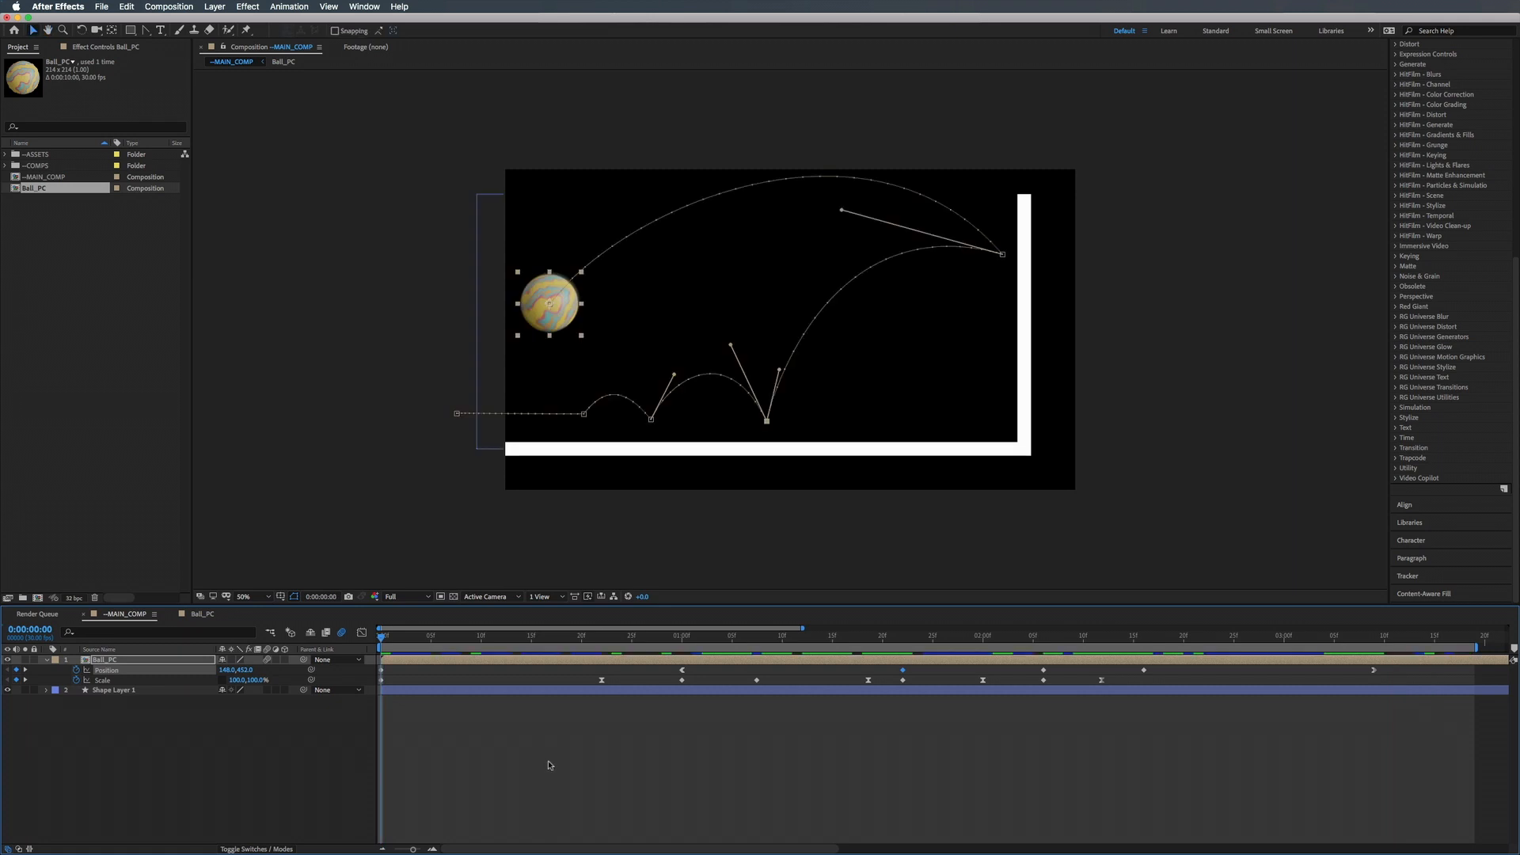